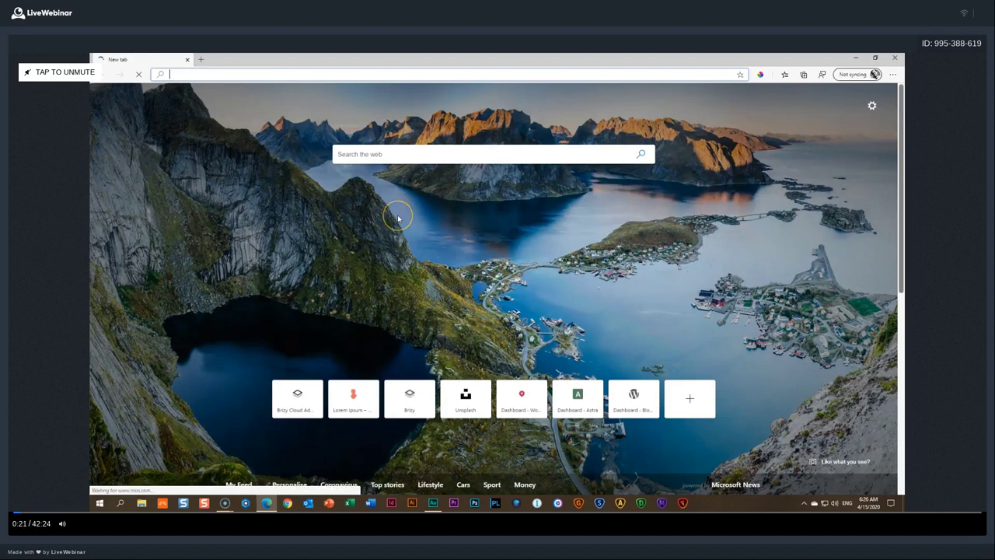
Step: Open the Brizy Cloud dashboard and create a new project
type("B")
key("Return")
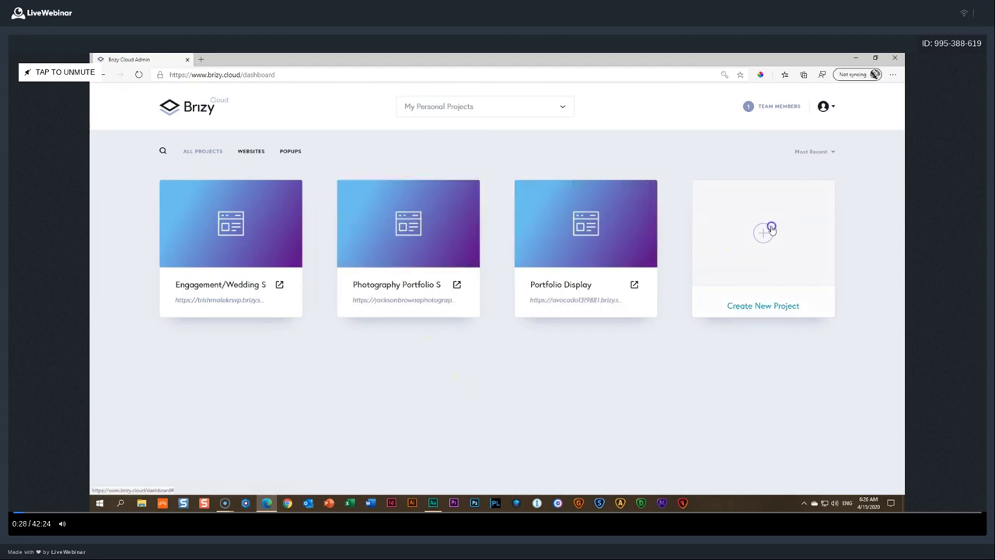
left_click(767, 230)
left_click(428, 341)
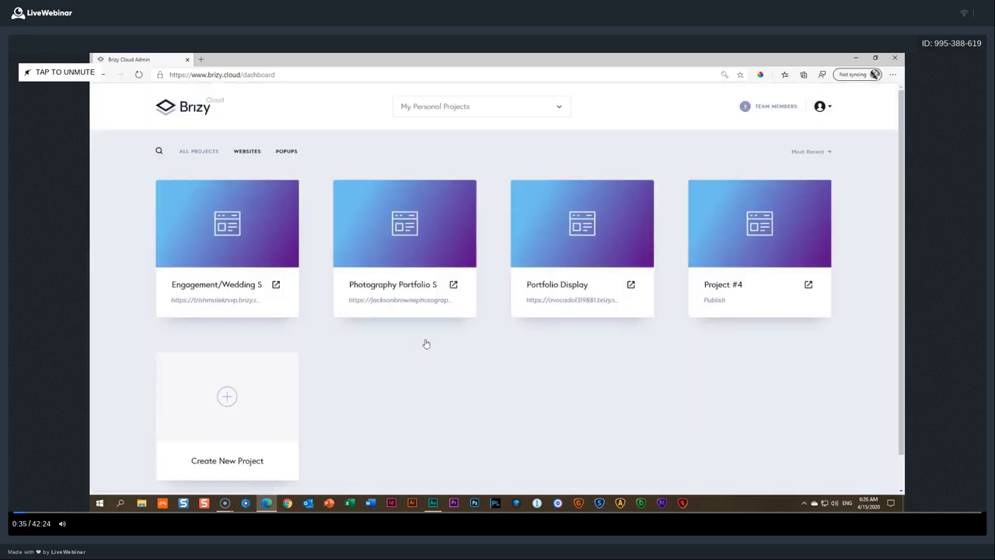
Step: Rename the new project, Project #4, as "Webinar Demo"
left_click(723, 284)
left_click_drag(762, 279, 637, 273)
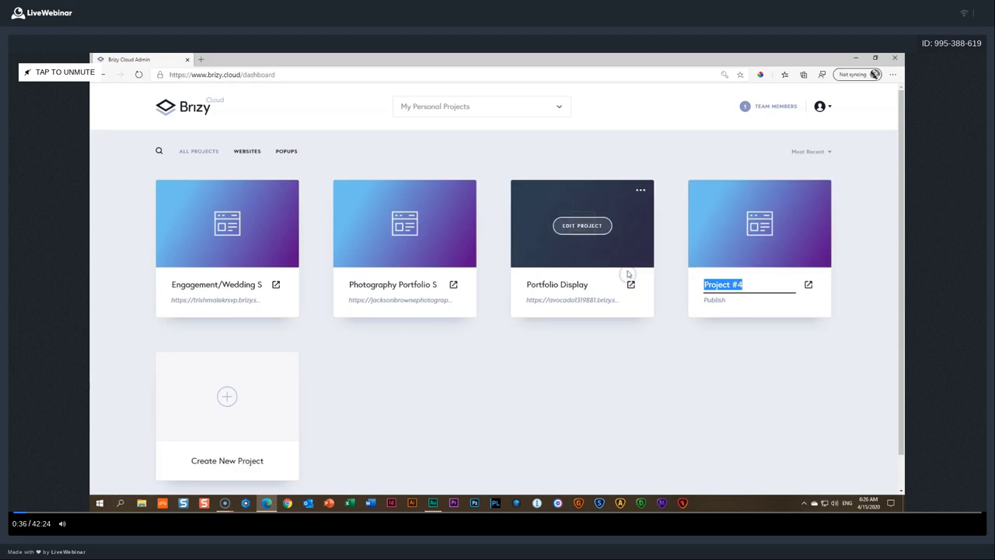
type("wEB")
key("BackSpace")
key("BackSpace")
key("BackSpace")
type("Webinar ")
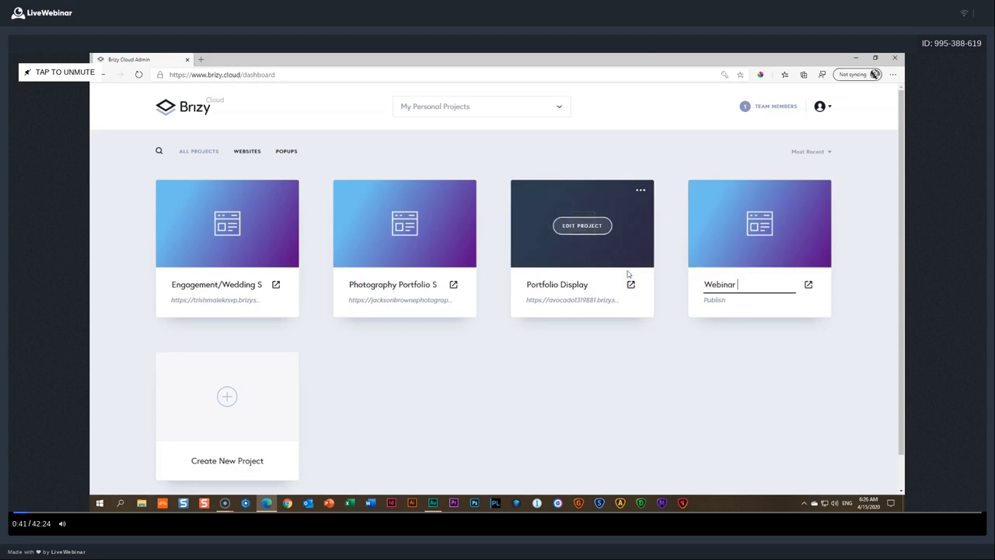
type("Demo")
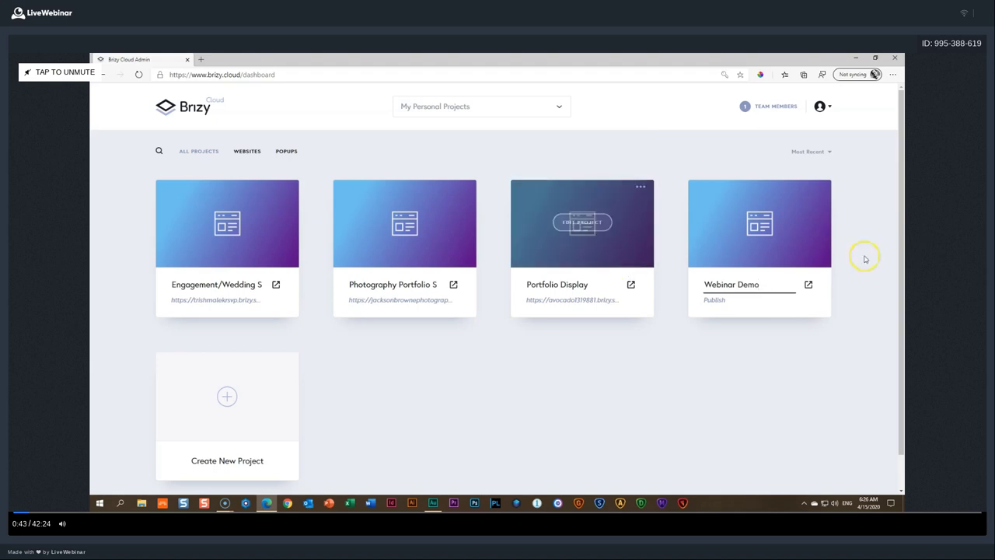
left_click(863, 272)
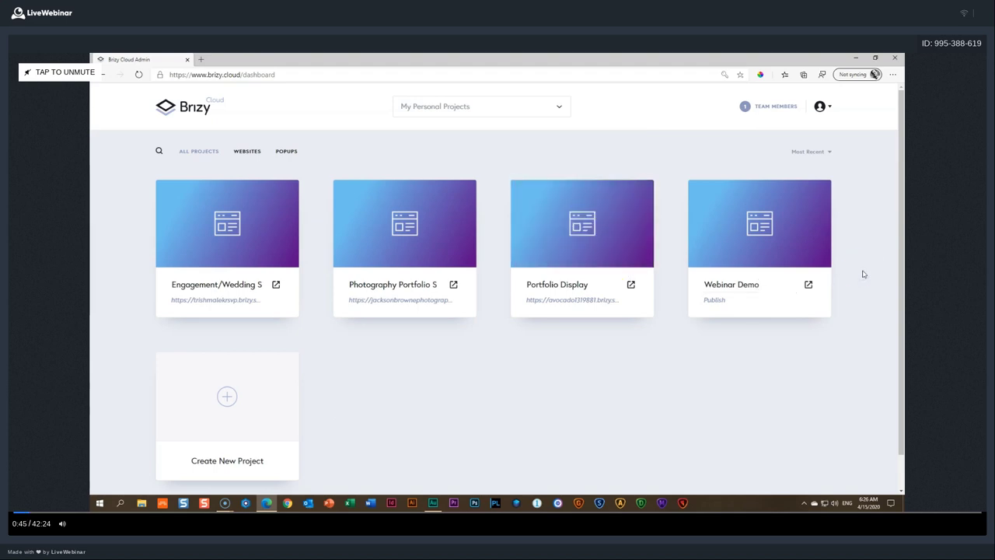
Step: Review the publishing options for the Webinar Demo project, including hosted and self-hosted choices, and close them
left_click(709, 301)
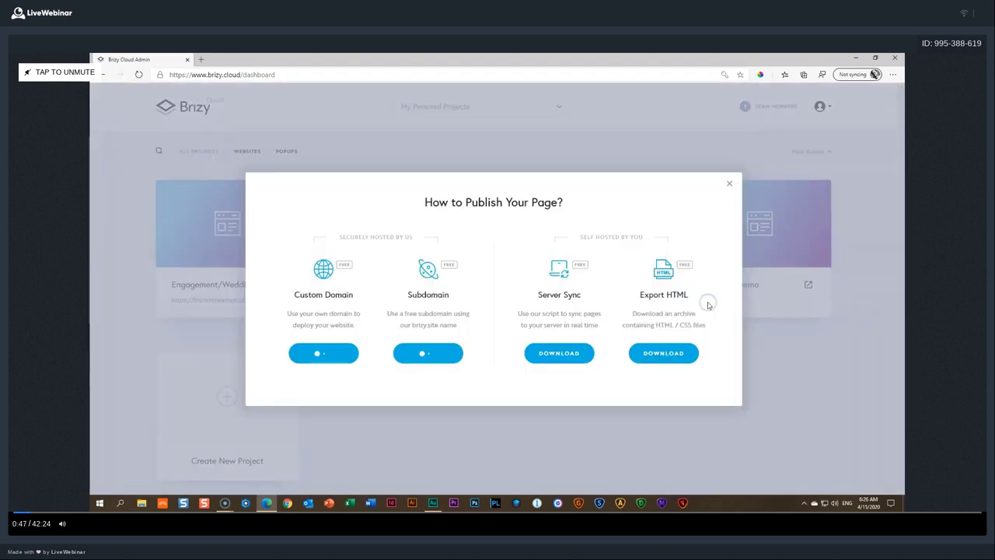
left_click(722, 274)
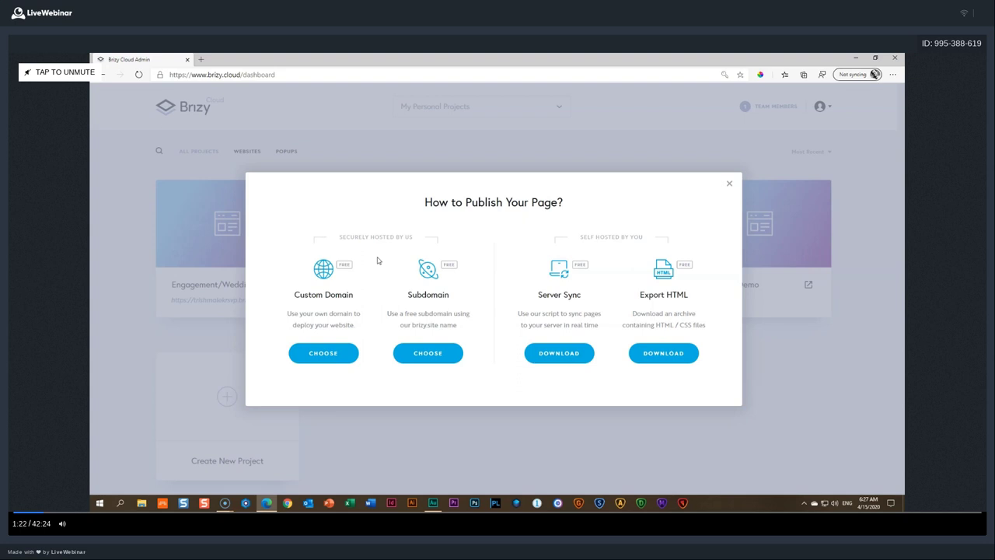
left_click(729, 184)
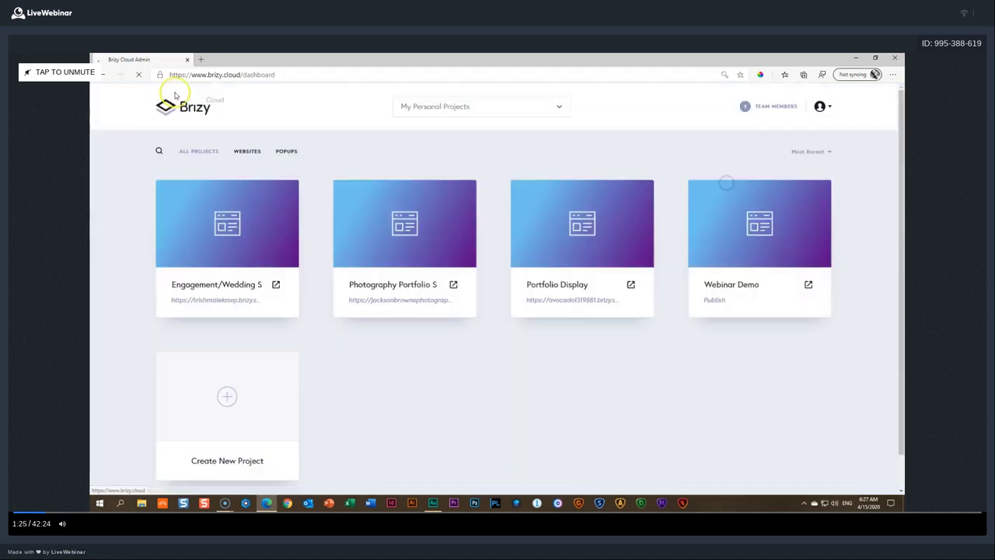
Step: Open the Brizy home page in a separate browser tab and examine its Free, Personal and Studio pricing plans
left_click(190, 106)
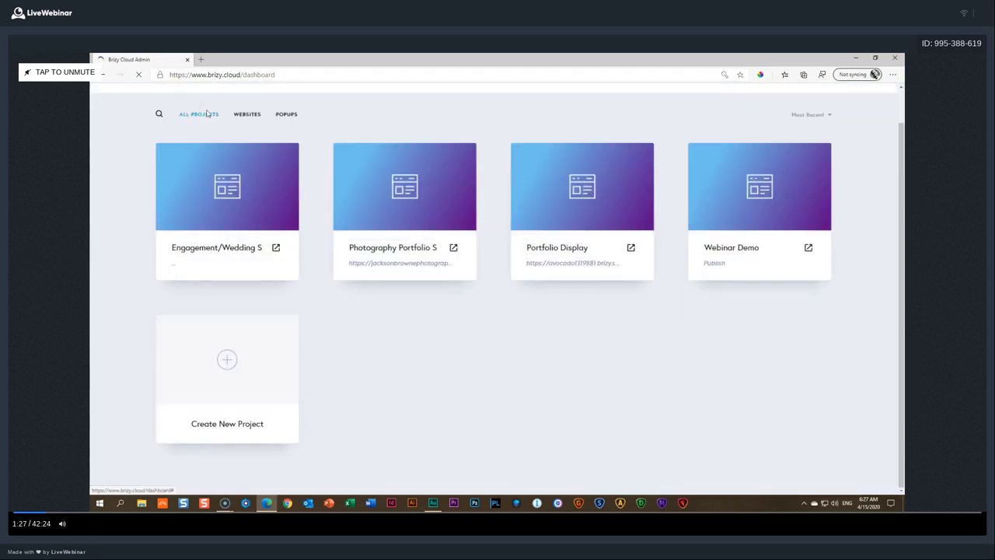
right_click(195, 109)
left_click(227, 116)
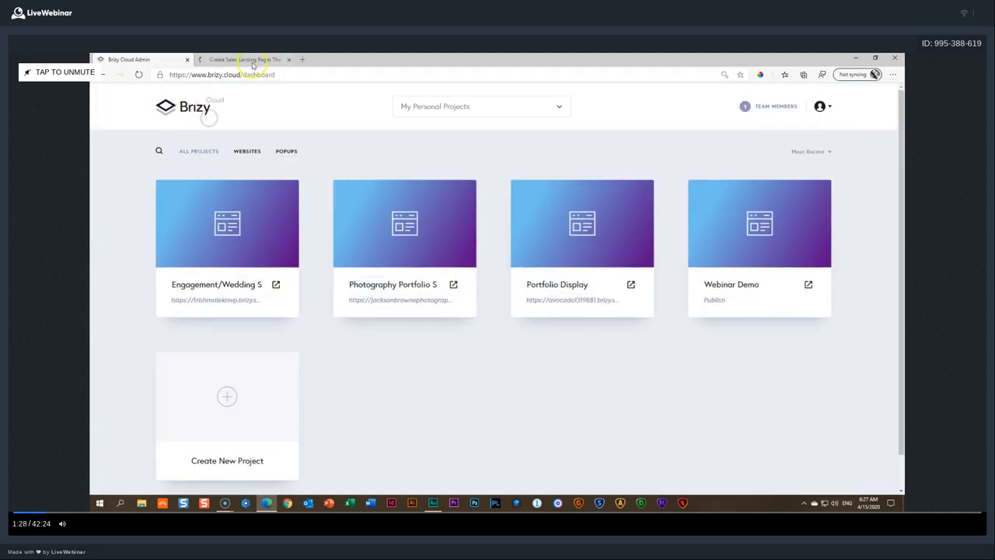
left_click(252, 60)
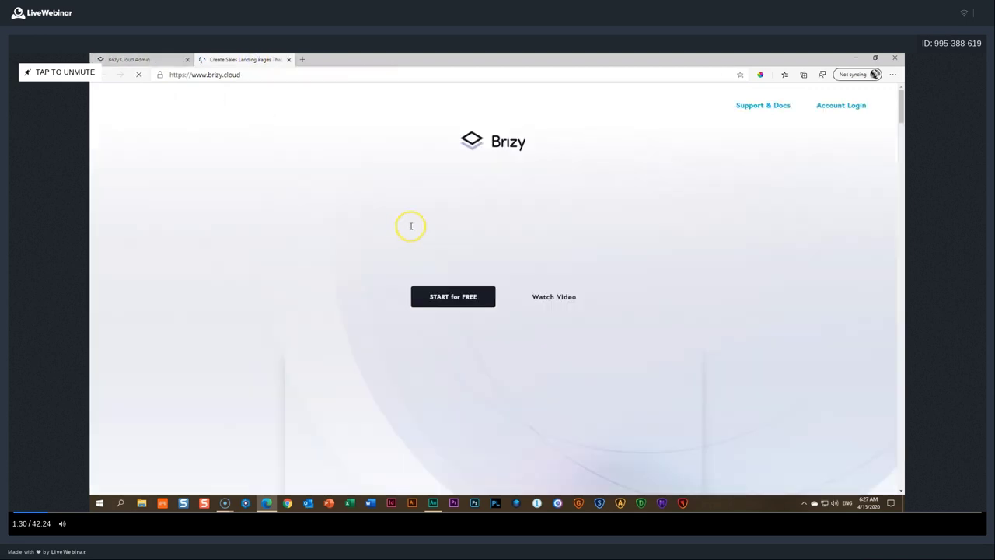
scroll(412, 229, "down", 20)
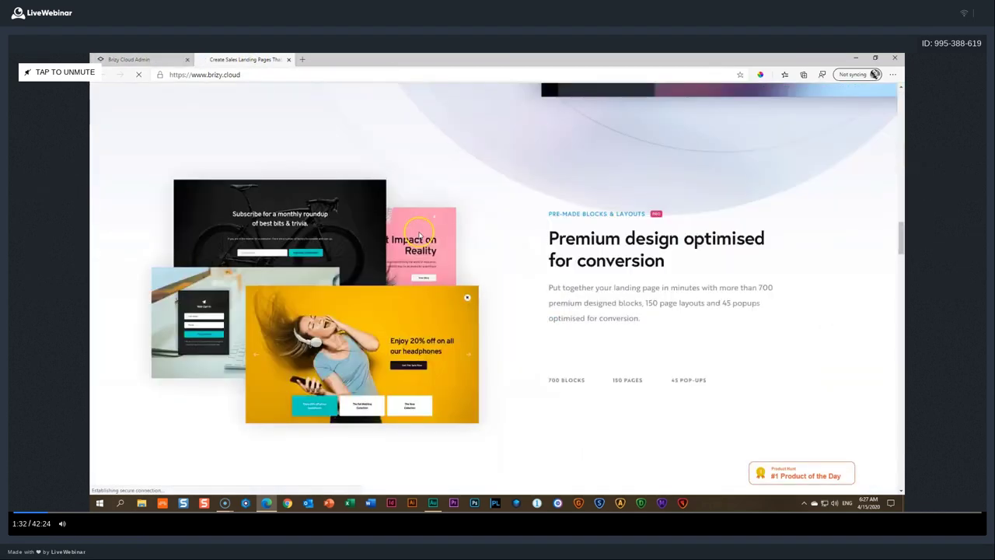
scroll(417, 230, "down", 10)
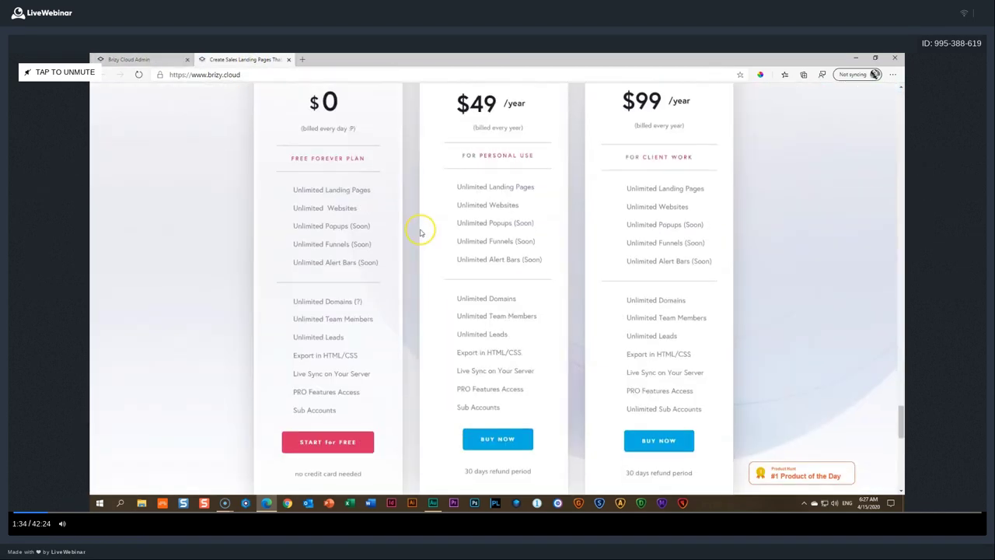
scroll(417, 228, "up", 3)
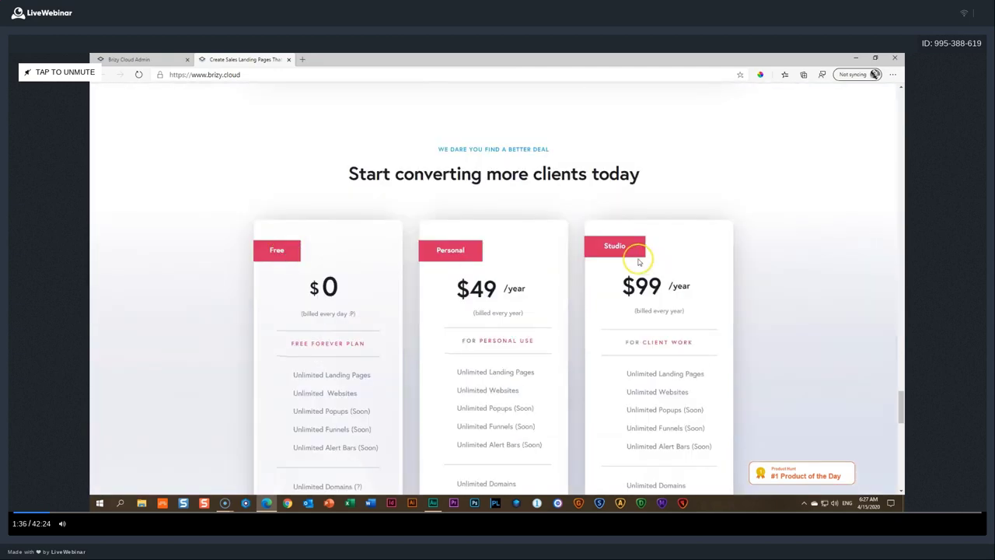
scroll(750, 270, "down", 2)
scroll(751, 270, "down", 5)
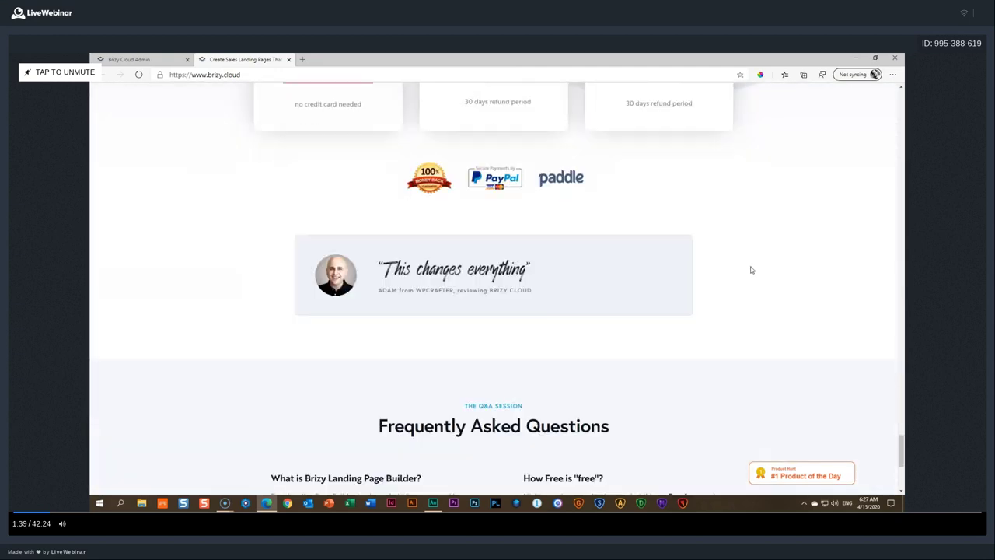
scroll(751, 270, "up", 2)
scroll(754, 270, "up", 3)
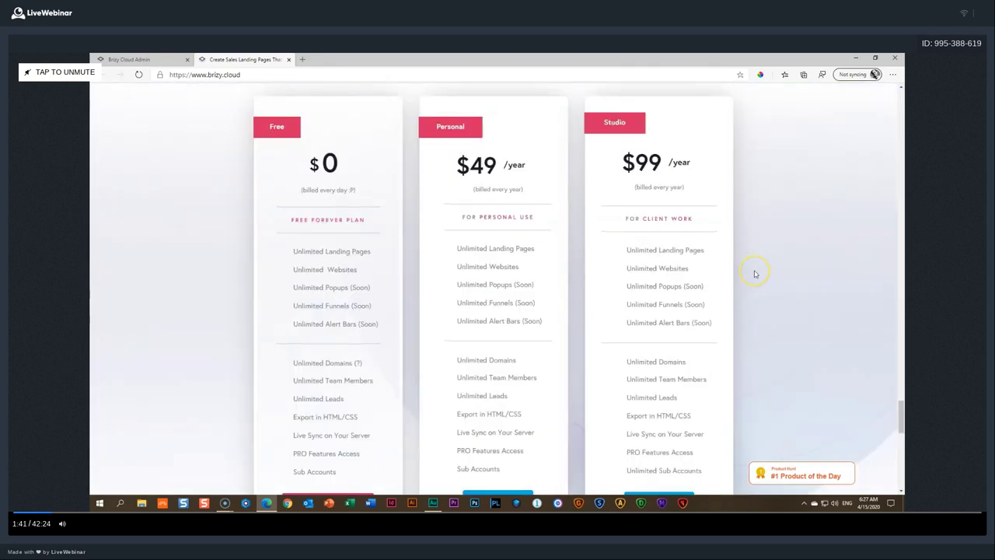
Step: Reload the Brizy home page and compare the features and hosted domains of each pricing plan
key("F5")
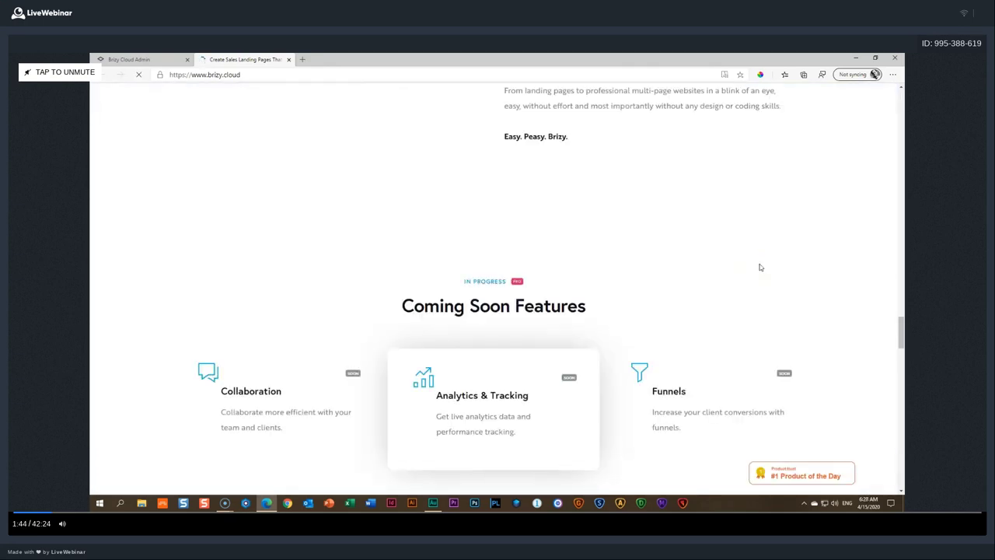
scroll(760, 267, "down", 10)
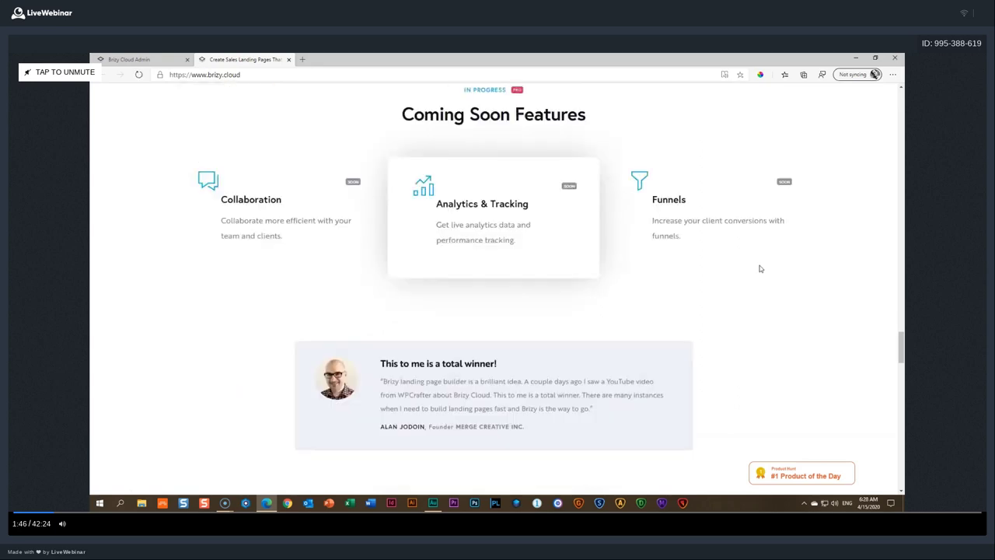
scroll(761, 268, "down", 3)
scroll(760, 267, "up", 1)
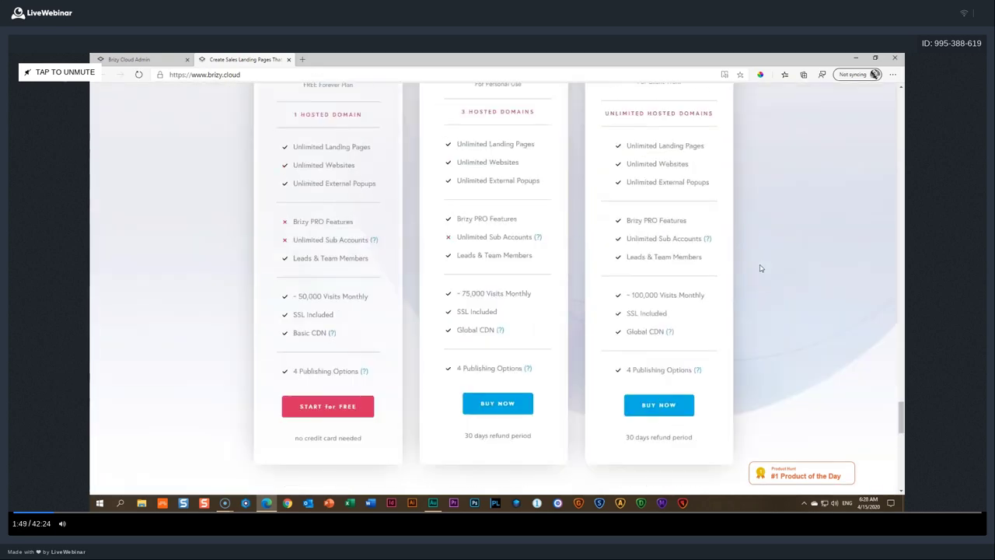
scroll(761, 267, "up", 2)
scroll(760, 268, "down", 1)
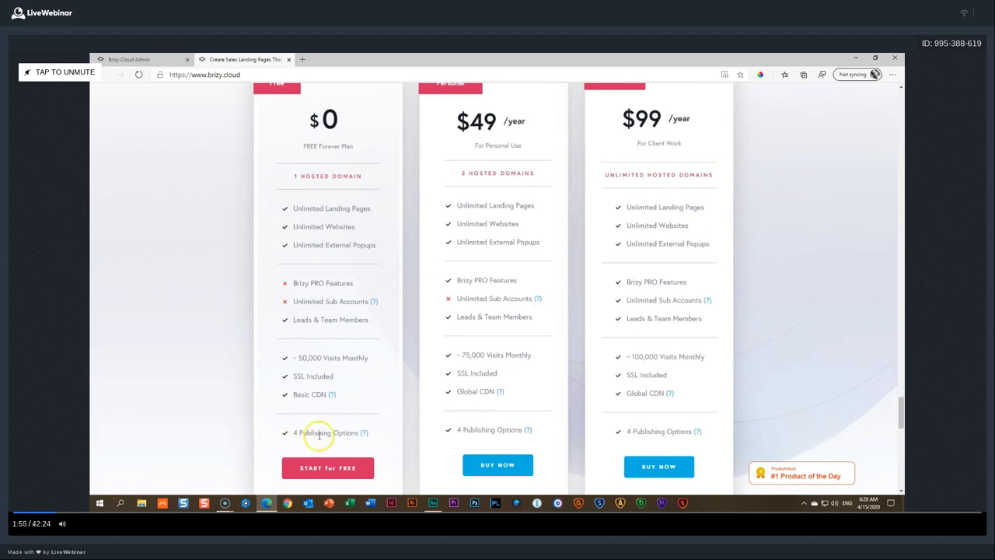
Step: Open the Free plan's publishing options help article and read how many custom domains each plan can link
left_click(365, 434)
scroll(490, 401, "down", 6)
scroll(494, 435, "down", 3)
scroll(582, 238, "up", 1)
scroll(582, 238, "down", 1)
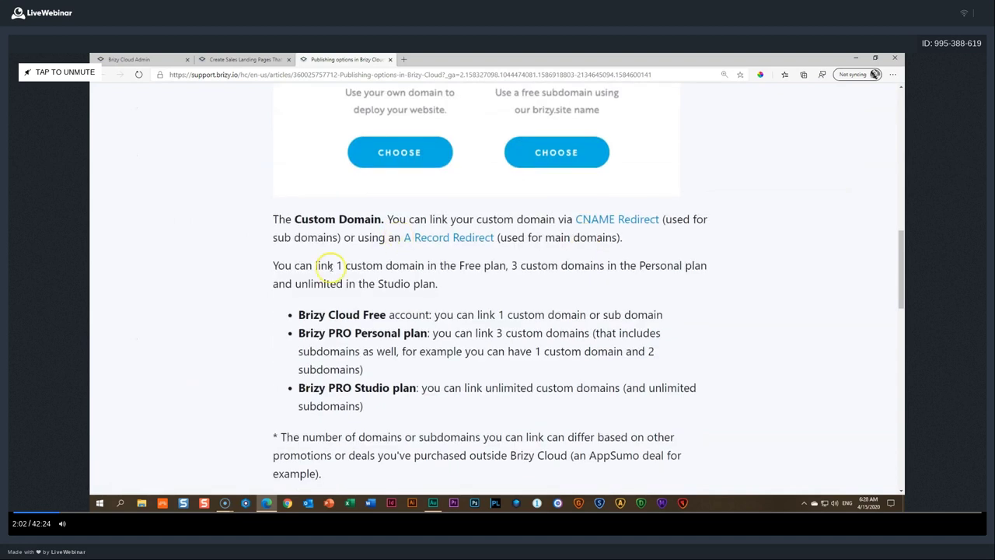
left_click_drag(336, 265, 707, 268)
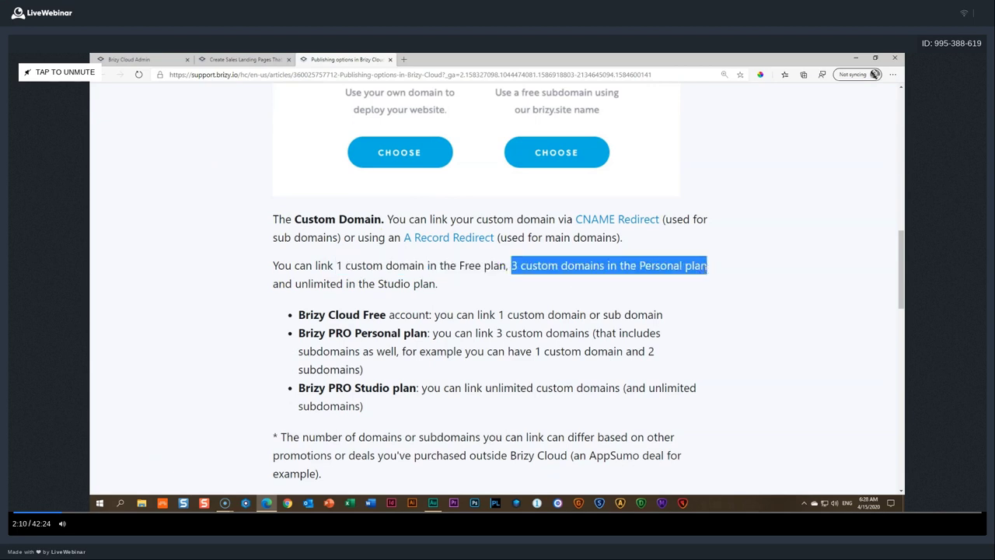
left_click_drag(296, 284, 436, 283)
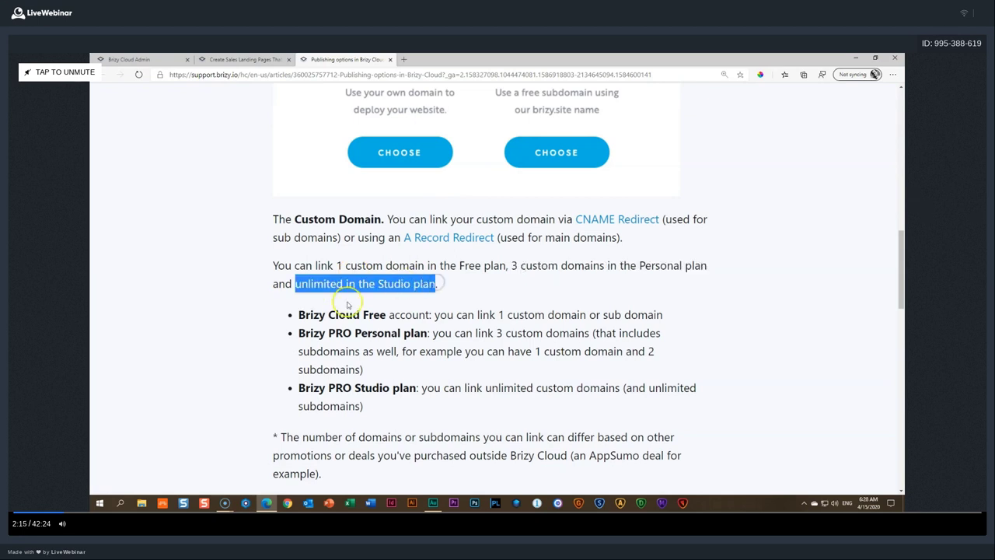
left_click_drag(335, 265, 509, 265)
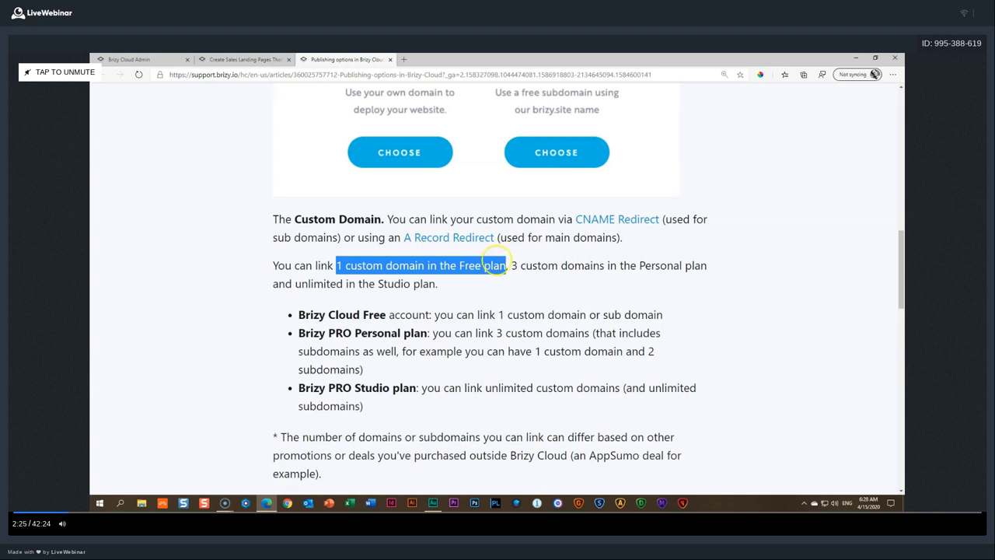
Step: Return to the Brizy Cloud dashboard and choose Custom Domain as the publishing method for Webinar Demo
left_click(245, 59)
left_click(159, 59)
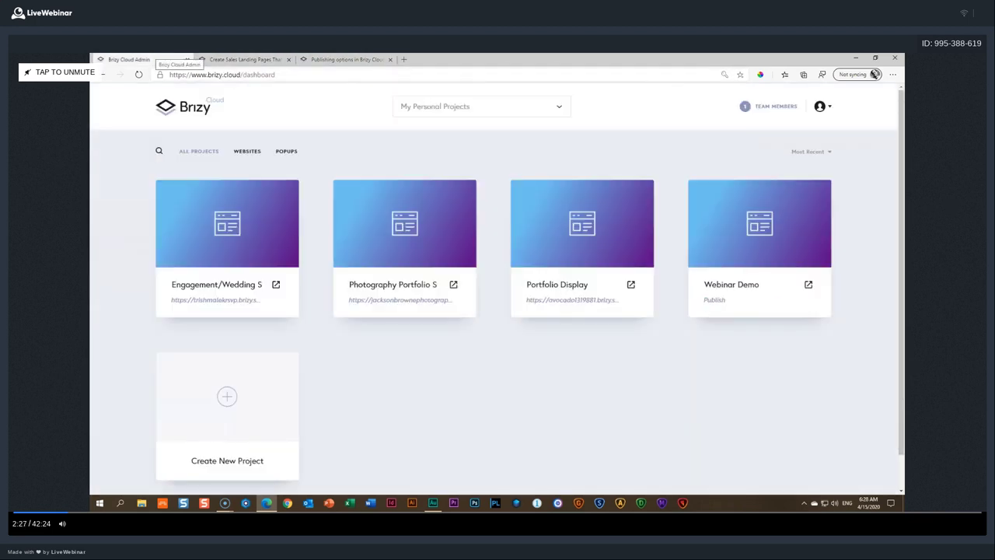
left_click(715, 300)
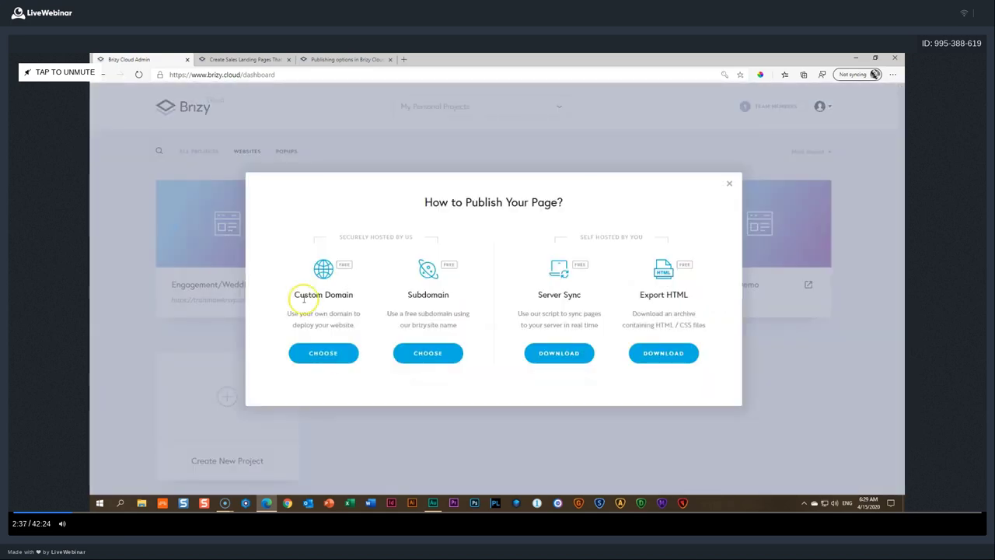
left_click(333, 356)
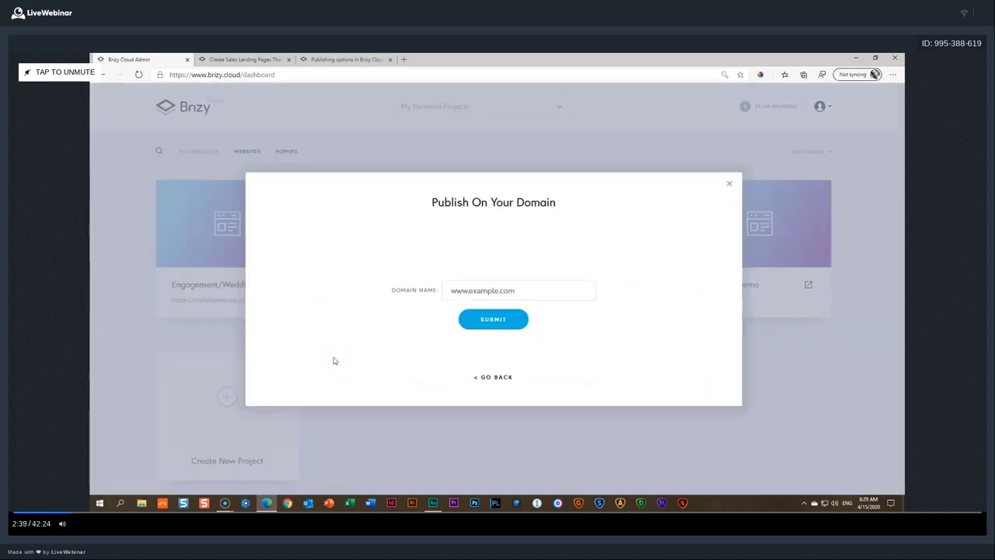
left_click(334, 360)
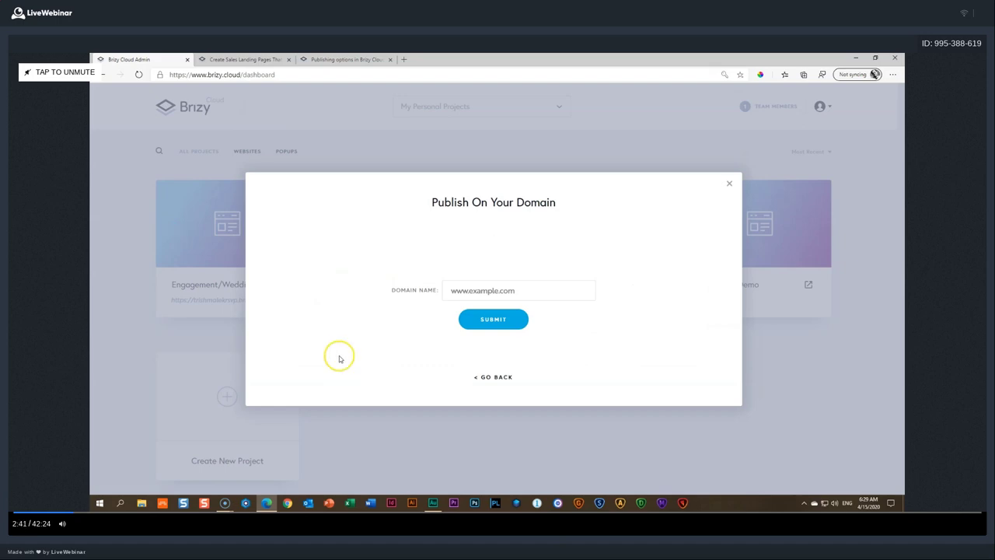
Step: Switch to the iwantmyname dashboard in Chrome, open its DNS record management and highlight the domain theyellowakkedis.com
key("alt+Tab")
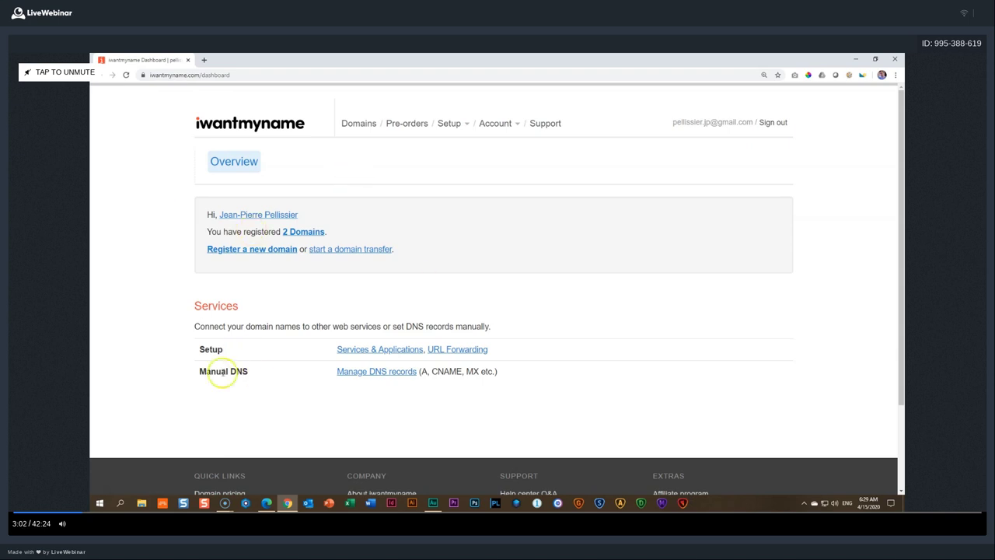
left_click_drag(206, 372, 258, 372)
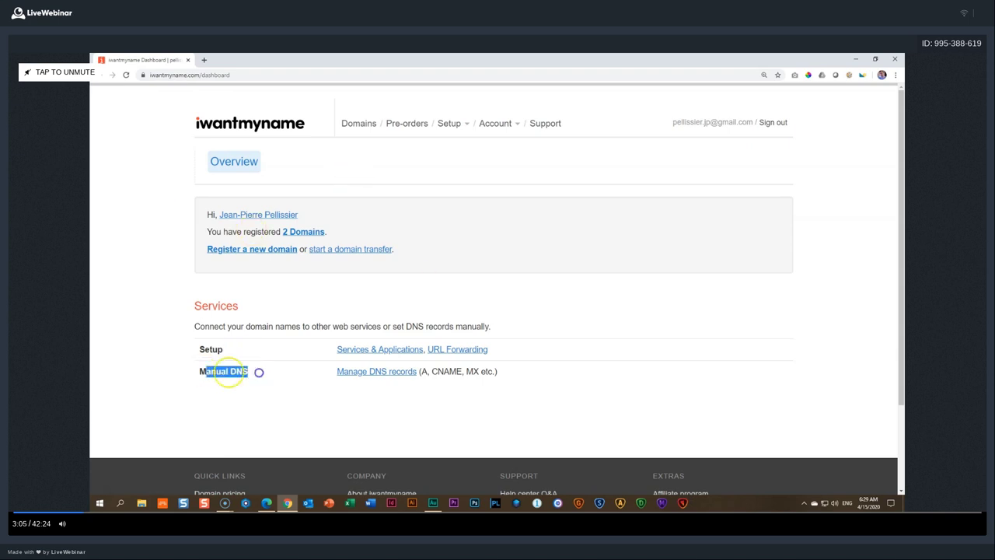
left_click(200, 372)
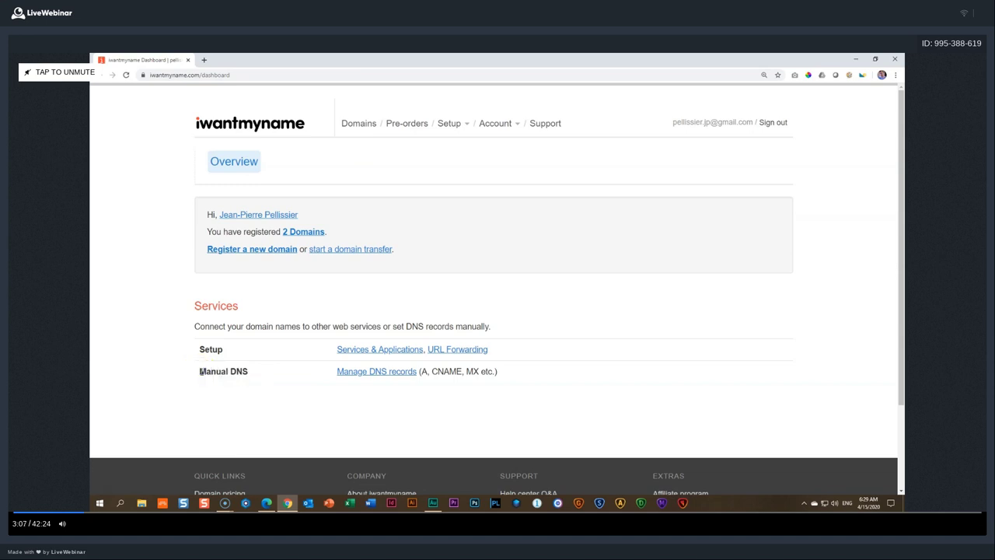
left_click_drag(200, 371, 237, 372)
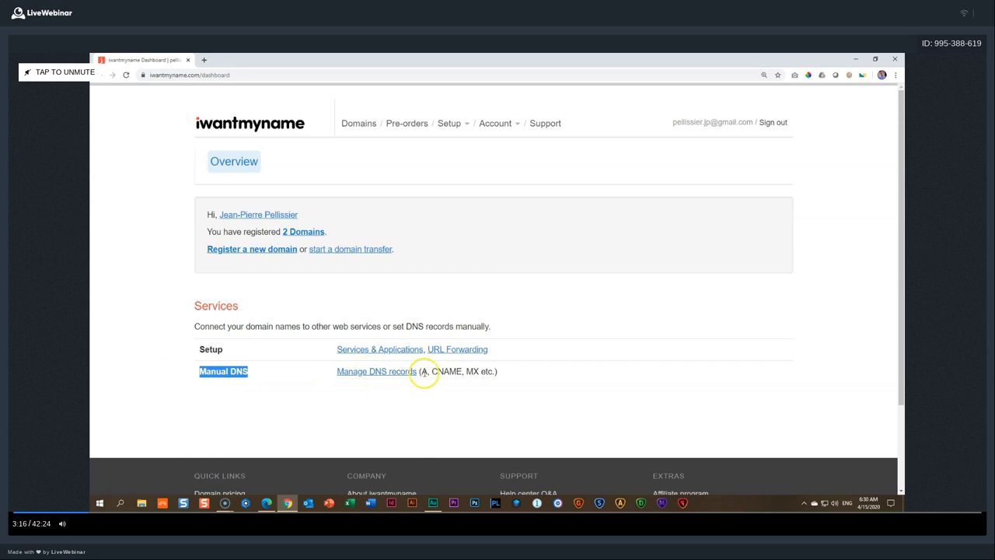
left_click(395, 372)
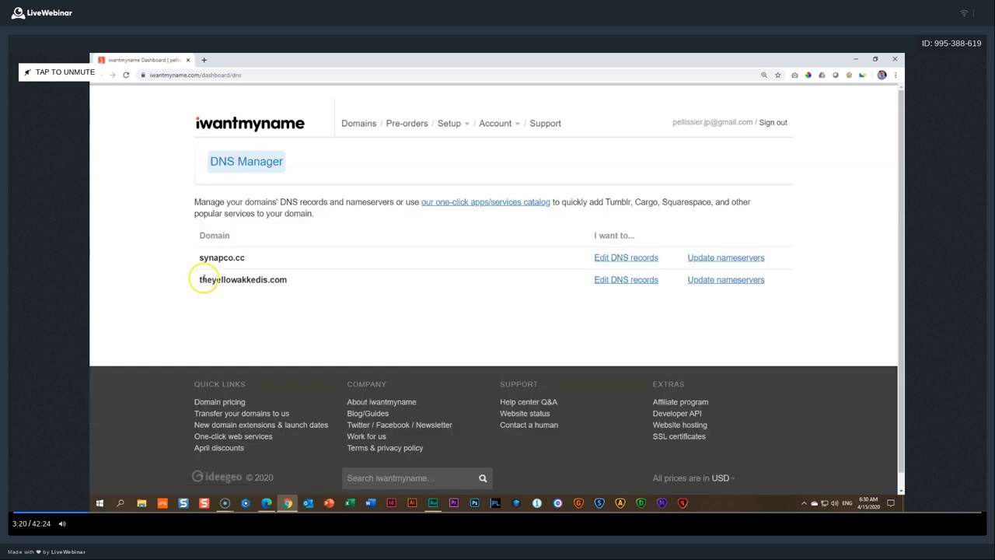
left_click_drag(197, 283, 291, 282)
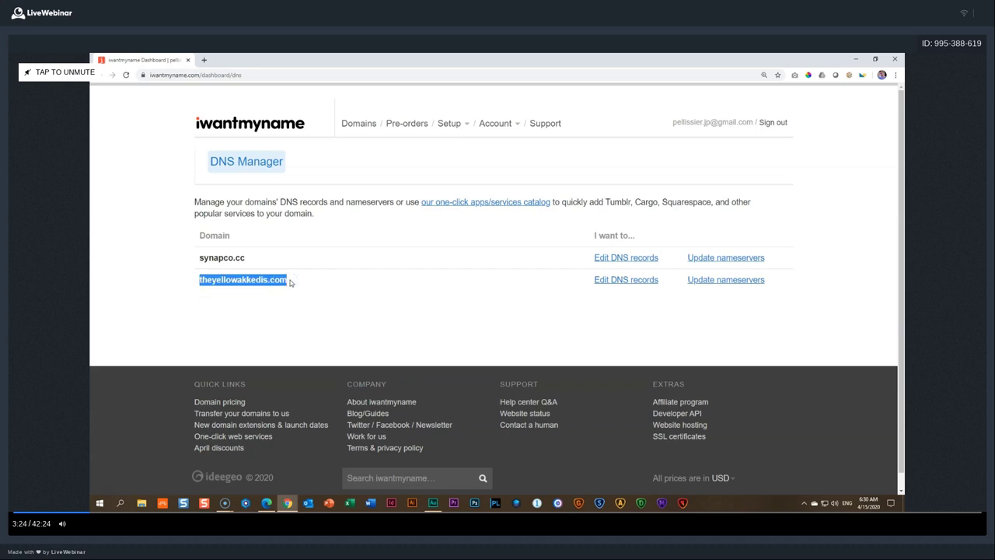
Step: Open the DNS record editor for theyellowakkedis.com and bring the new-record fields into view
left_click(626, 280)
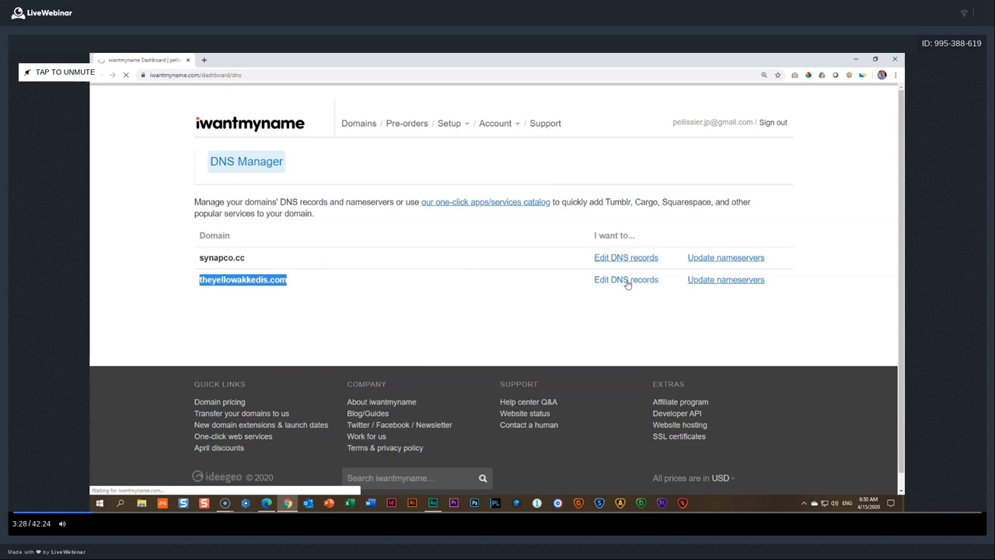
scroll(822, 269, "down", 2)
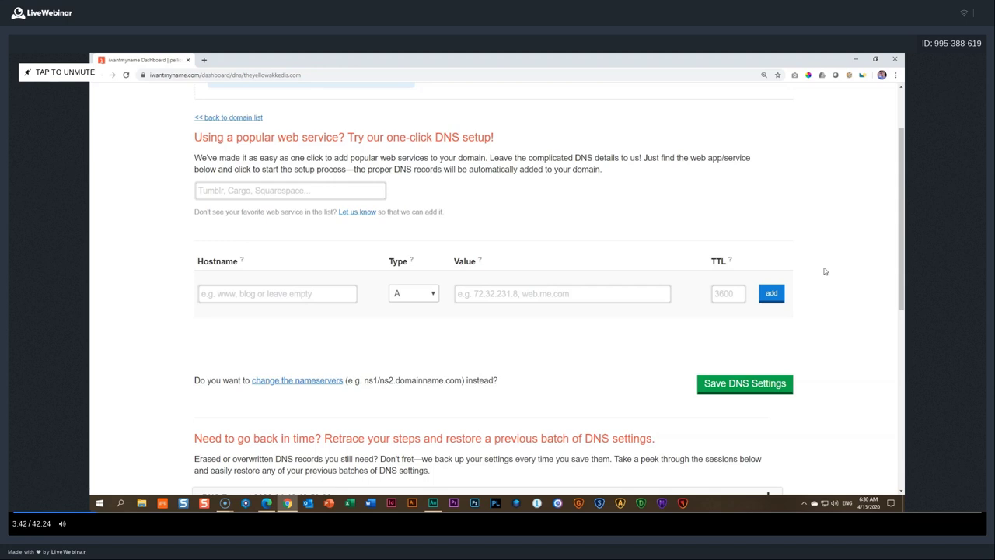
left_click(840, 262)
Step: Look through the DNS record types for a new record, trying CNAME and returning to A
left_click(404, 295)
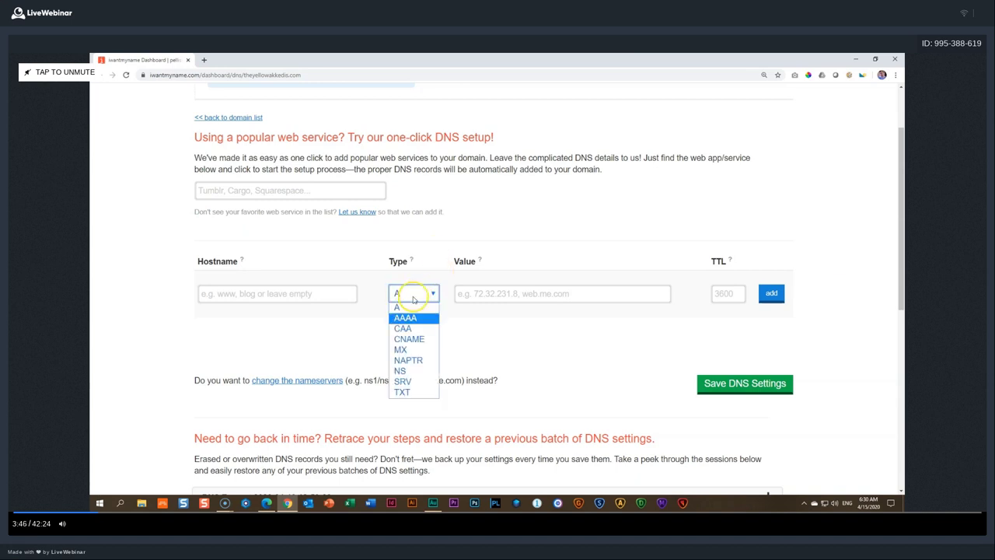
left_click(433, 293)
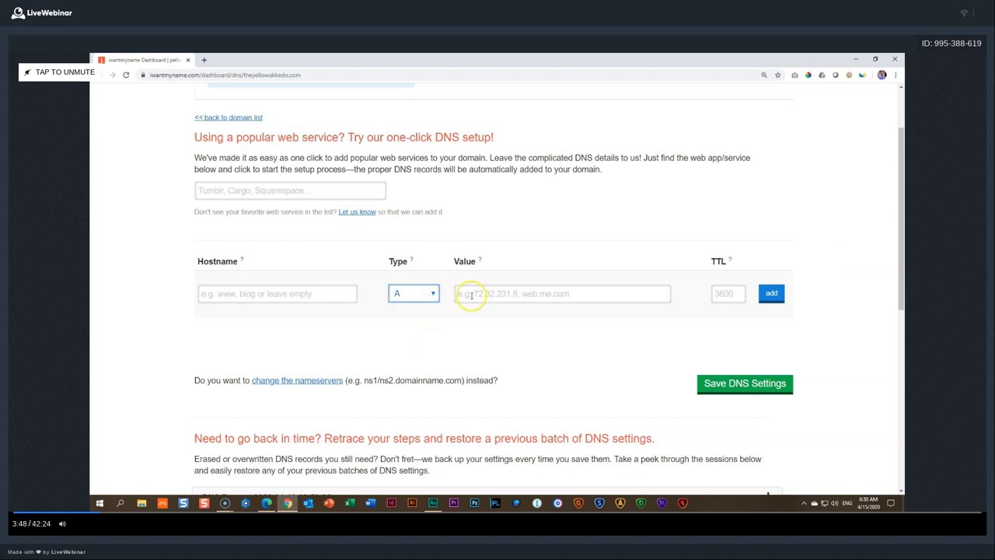
left_click(436, 294)
left_click(417, 342)
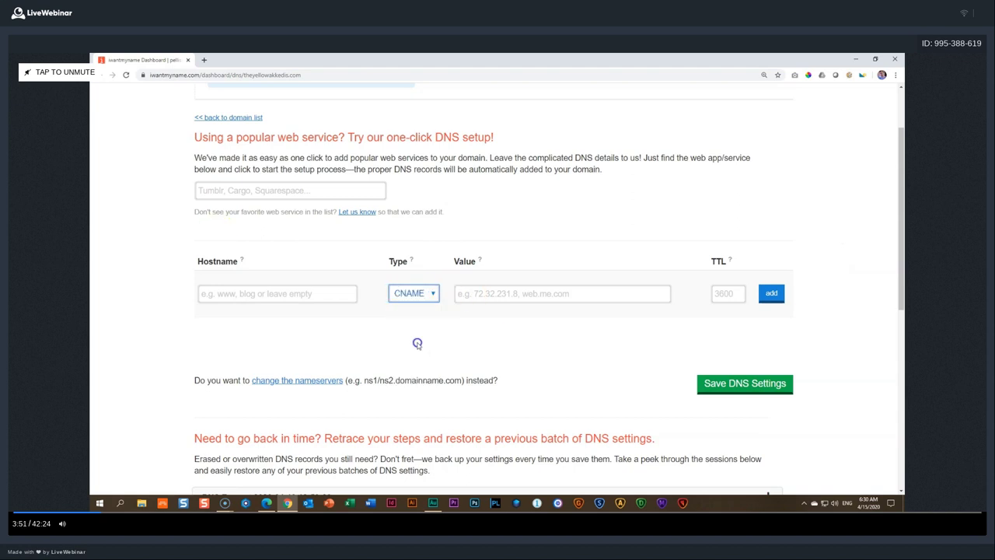
left_click(413, 292)
left_click(412, 308)
left_click(483, 319)
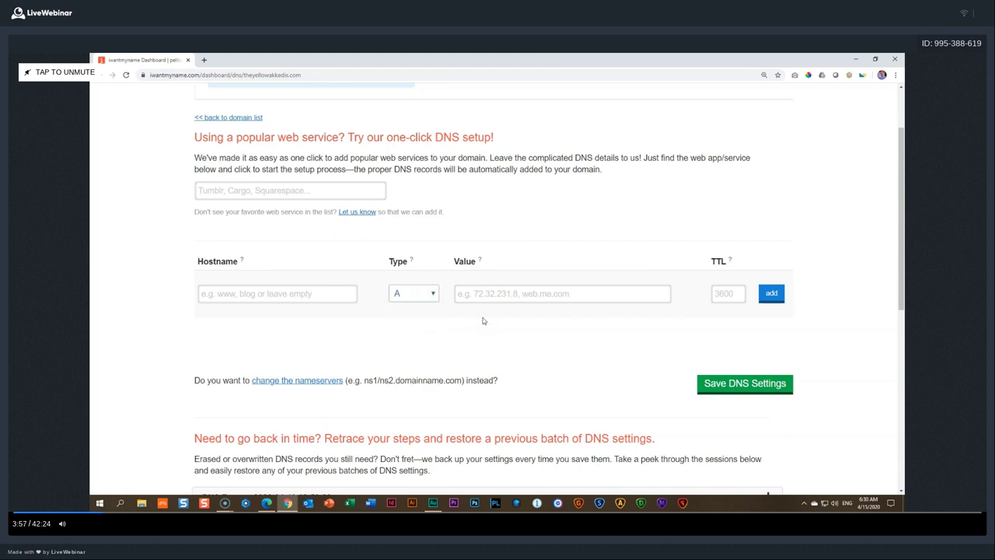
Step: Switch to Brizy Cloud and submit theyellowakkedis.com as the domain to publish on
left_click(166, 101)
key("alt+Tab")
left_click(505, 289)
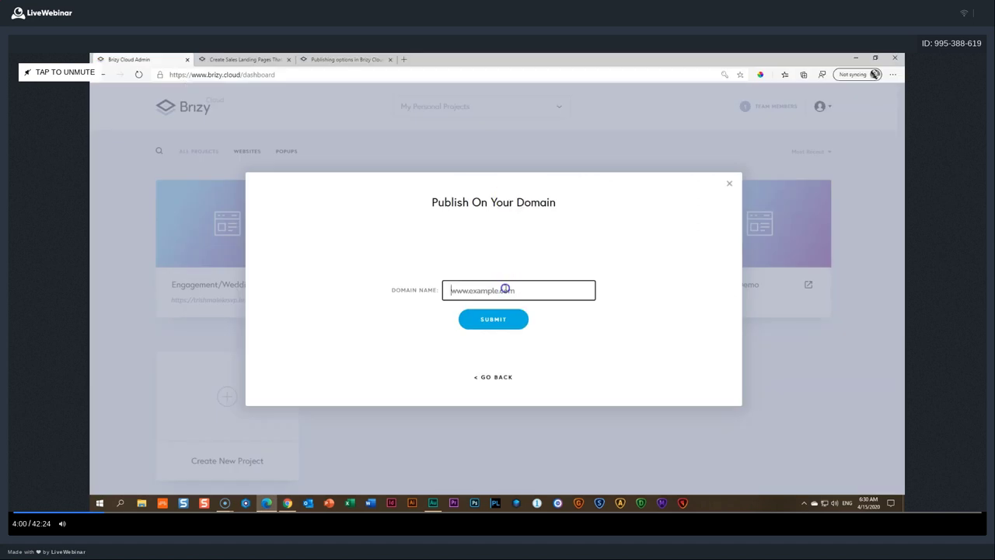
type("theyellowakkedis.com")
left_click(493, 319)
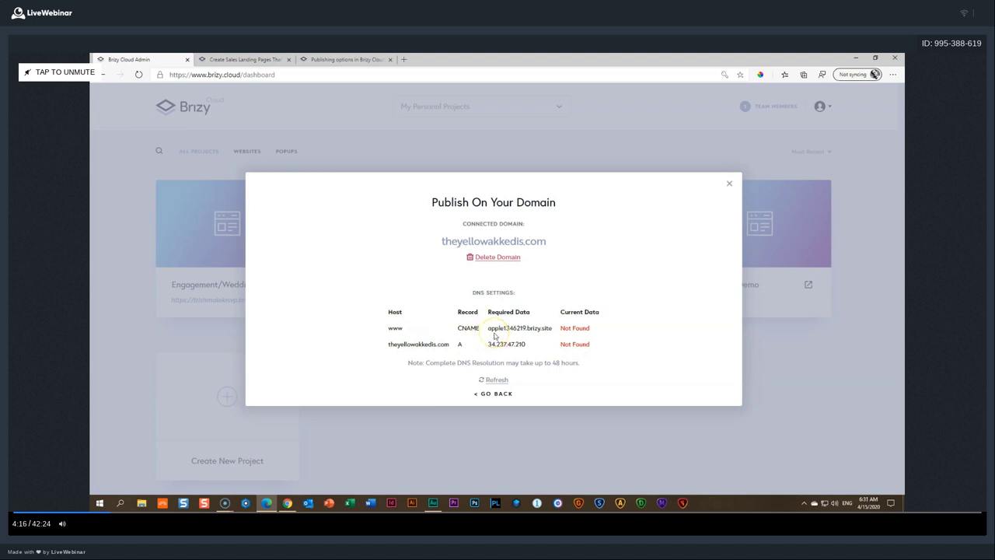
Step: Copy the A record's host theyellowakkedis.com from Brizy's DNS settings into the new record's hostname in iwantmyname
key("alt+Tab")
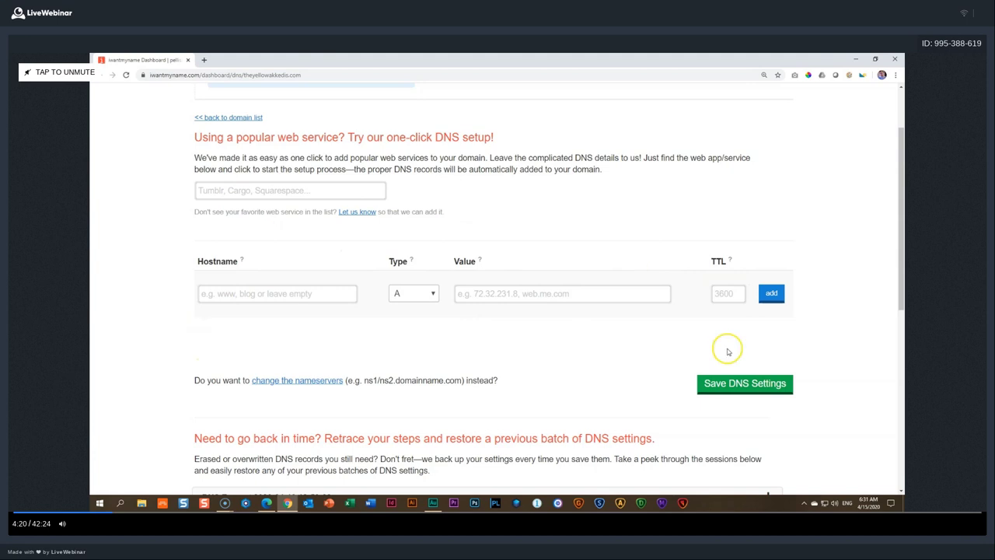
key("alt+Tab")
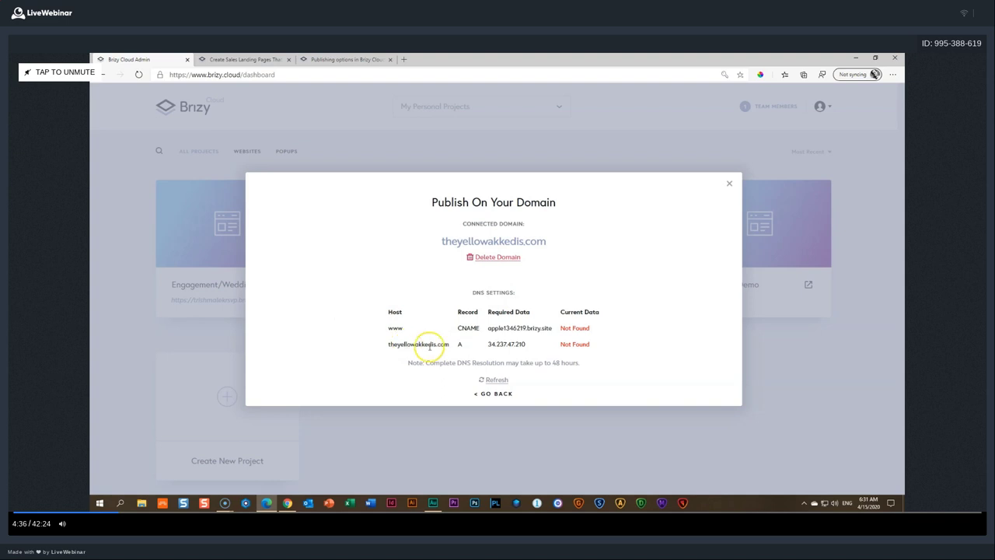
double_click(408, 344)
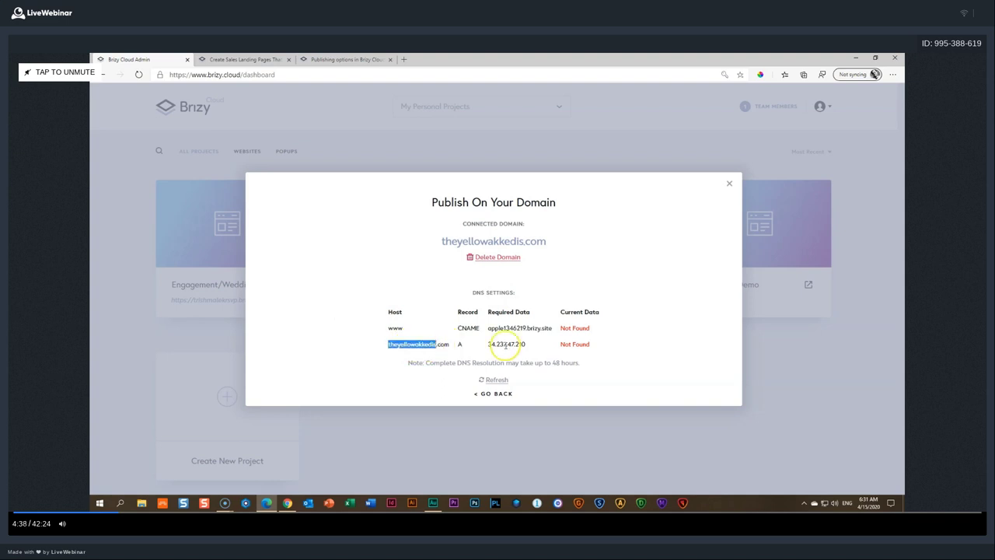
left_click_drag(449, 344, 381, 345)
right_click(417, 349)
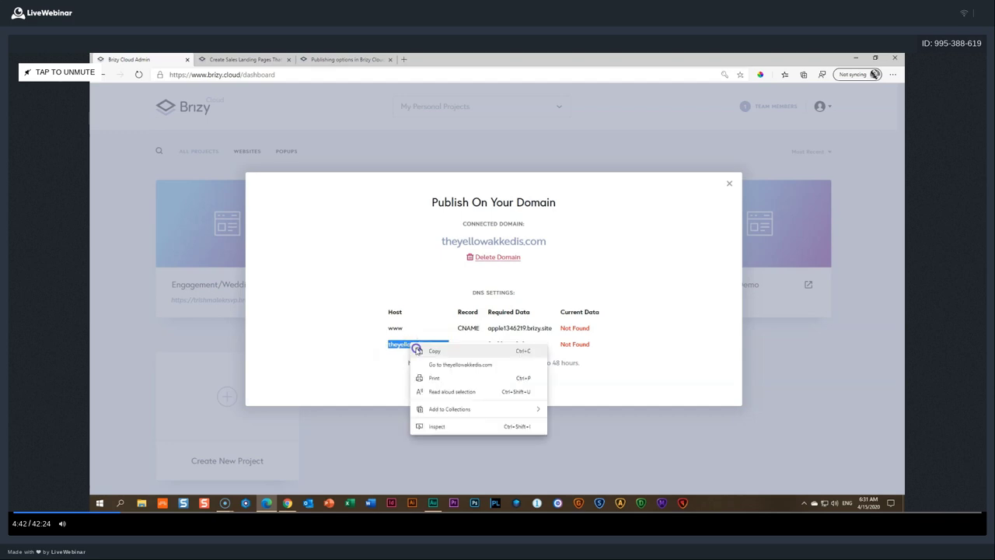
left_click(417, 349)
key("alt+Tab")
left_click(301, 295)
key("ctrl+v")
Step: Copy the A record's required data 34.237.47.210 from Brizy Cloud into the new record's value in iwantmyname
key("alt+Tab")
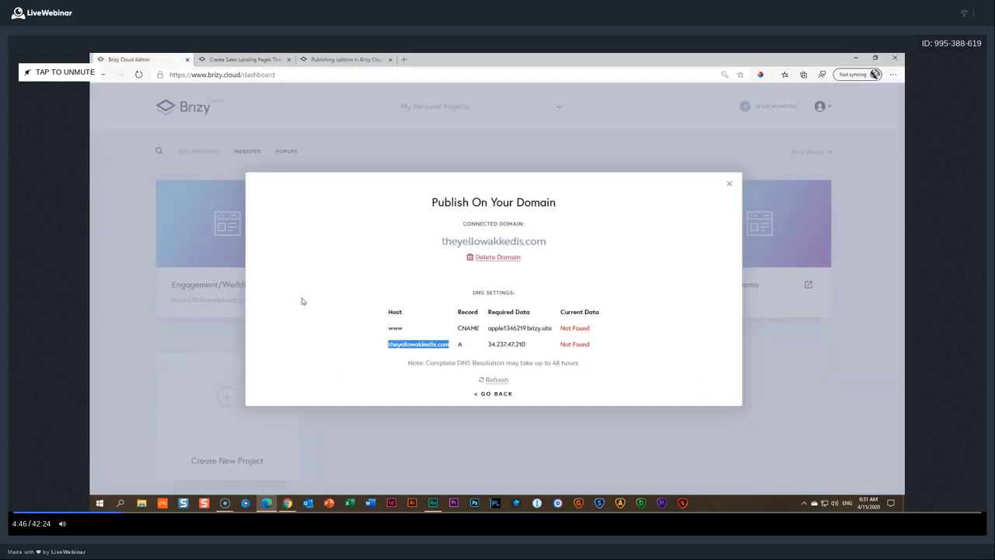
left_click_drag(488, 344, 525, 347)
right_click(524, 347)
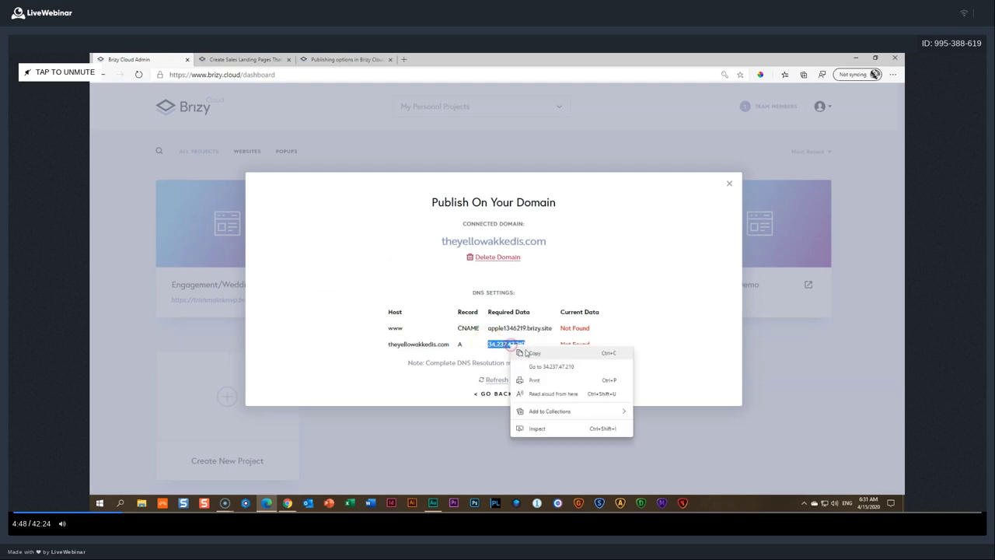
left_click(528, 351)
key("alt+Tab")
left_click(524, 299)
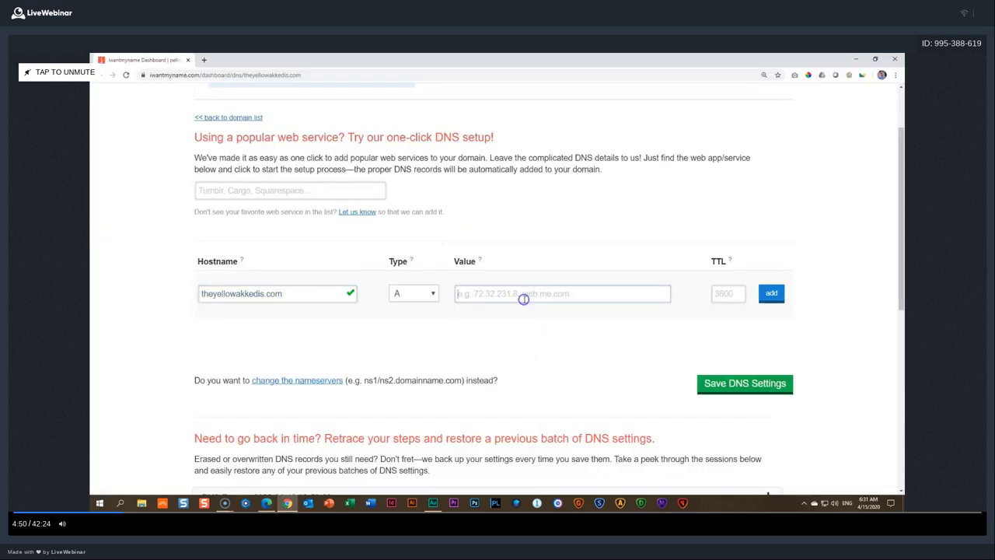
key("ctrl+v")
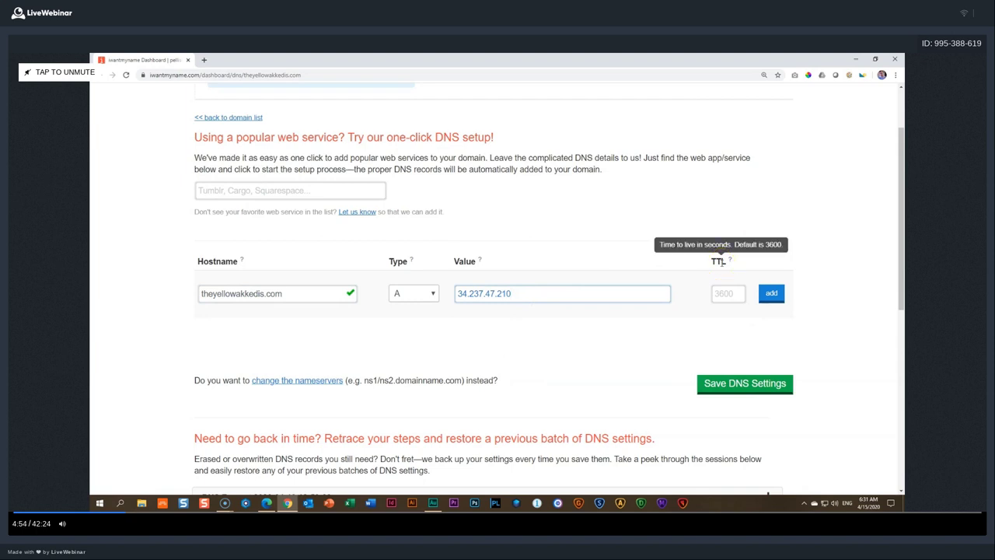
Step: Set the A record's TTL to 3600 and add the record to the domain's list
left_click(723, 293)
type("3600")
left_click(743, 337)
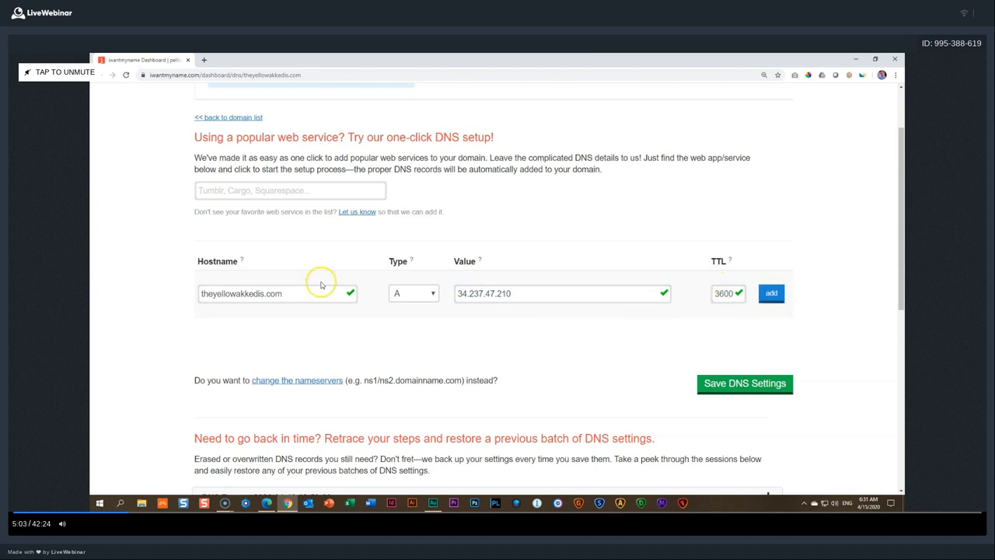
left_click(772, 293)
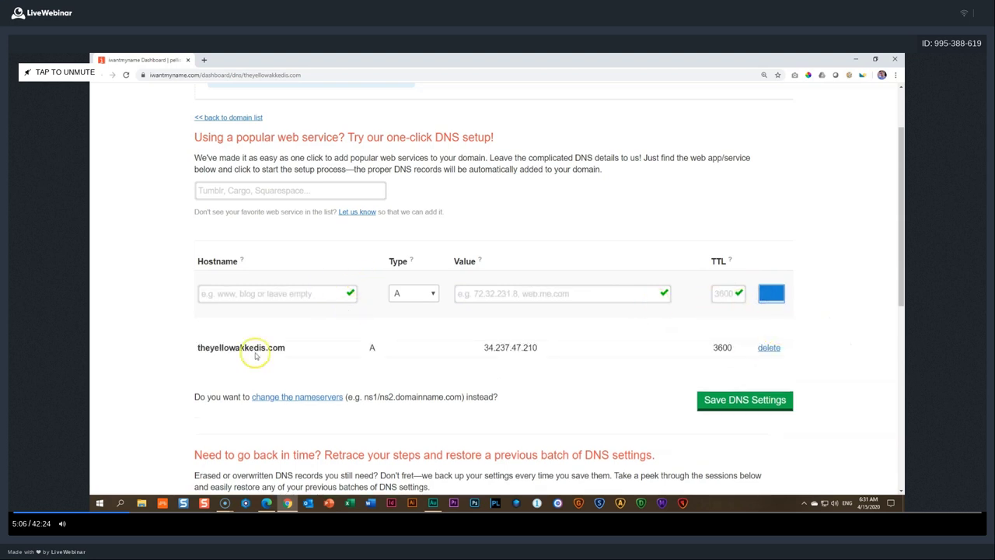
Step: Return to Brizy Cloud, refresh the DNS status and check the current data against the required records
key("alt+Tab")
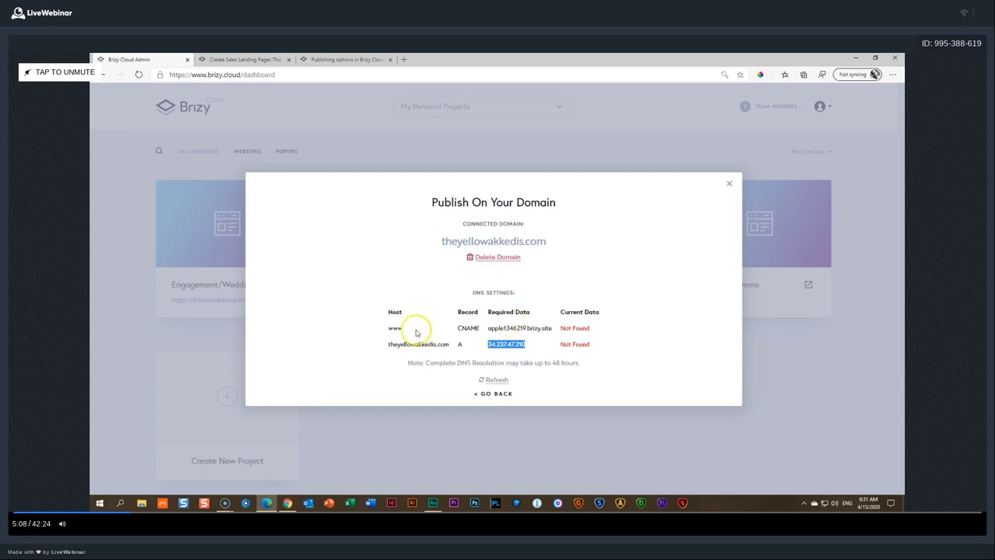
left_click(495, 379)
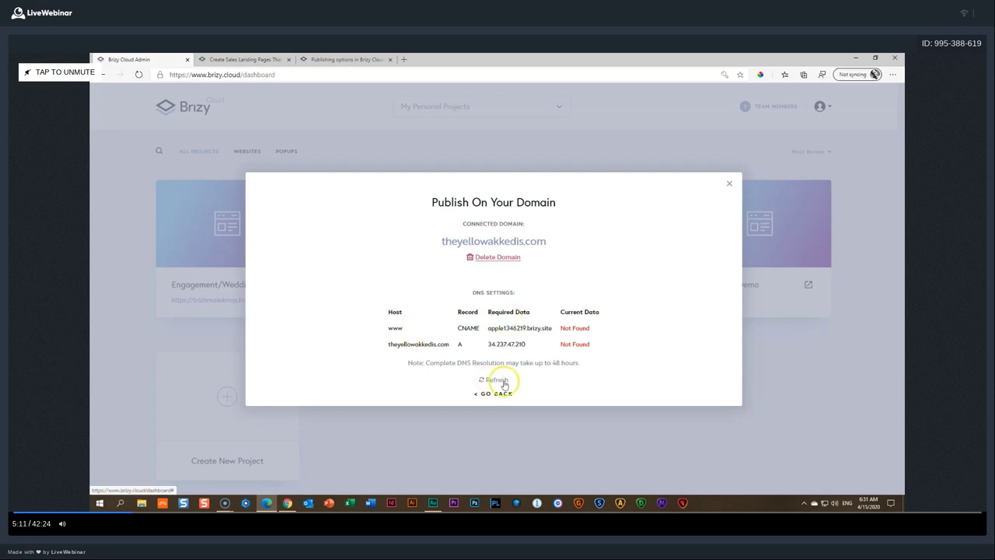
left_click(502, 381)
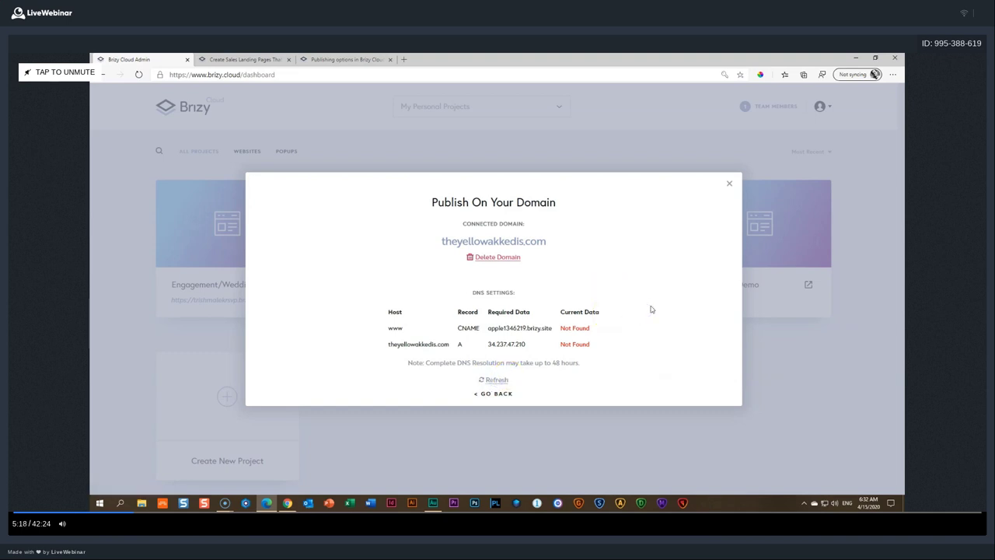
left_click(599, 310)
left_click(493, 330)
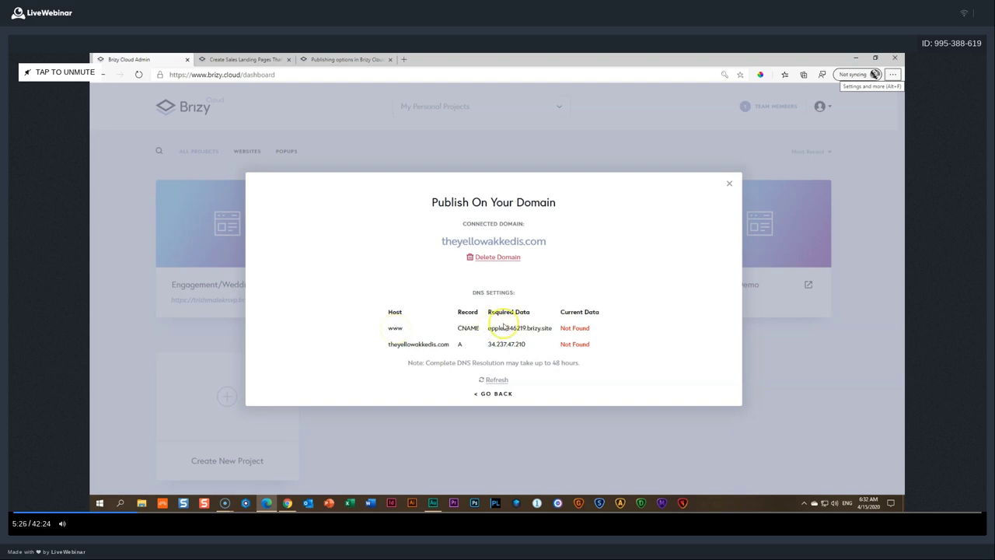
Step: Save the DNS settings in iwantmyname and refresh the domain's DNS status in Brizy Cloud
key("alt+Tab")
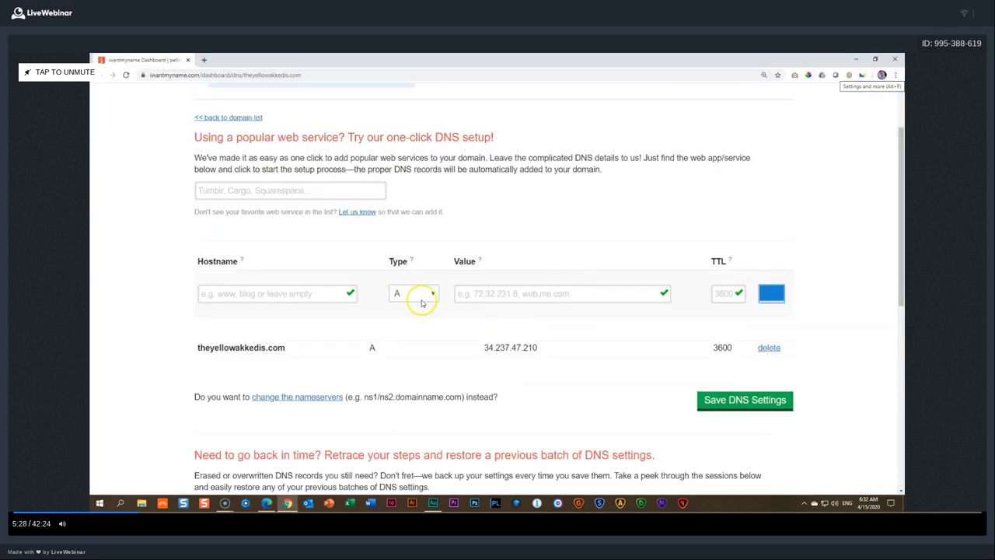
left_click(723, 404)
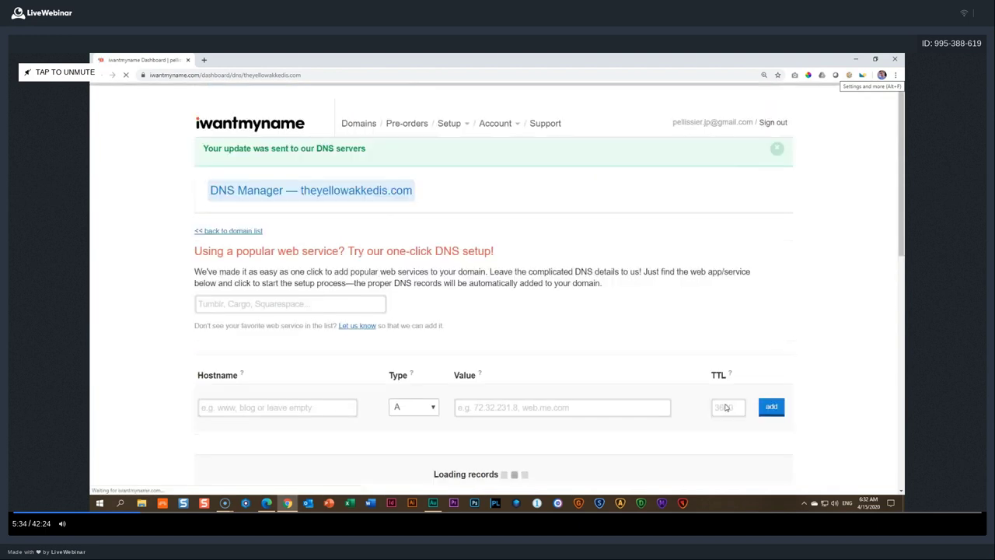
scroll(693, 331, "down", 2)
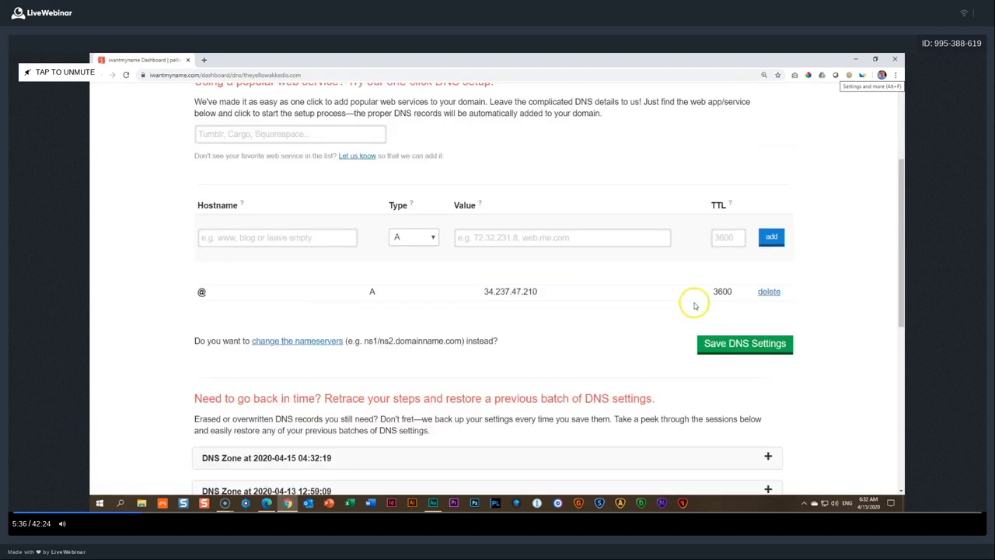
key("alt+Tab")
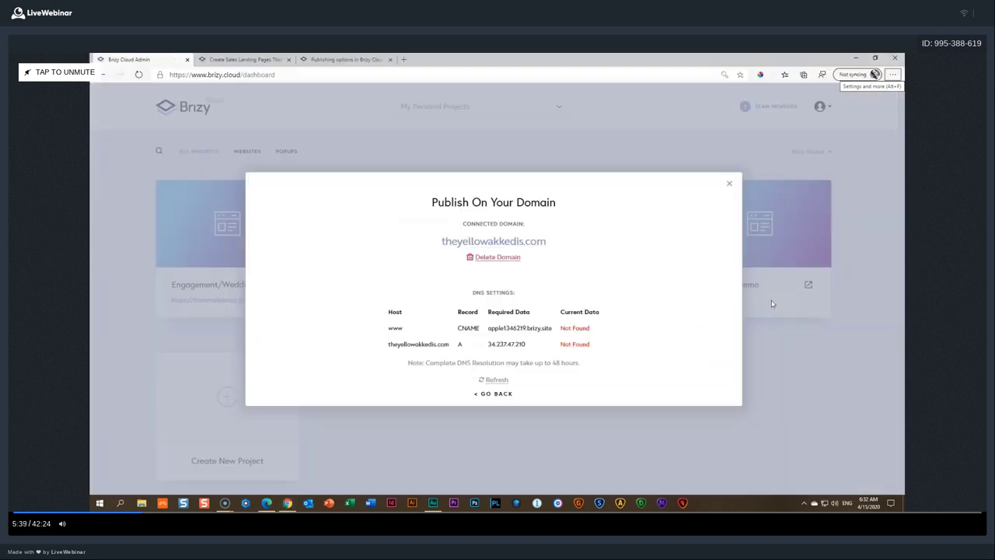
left_click(496, 380)
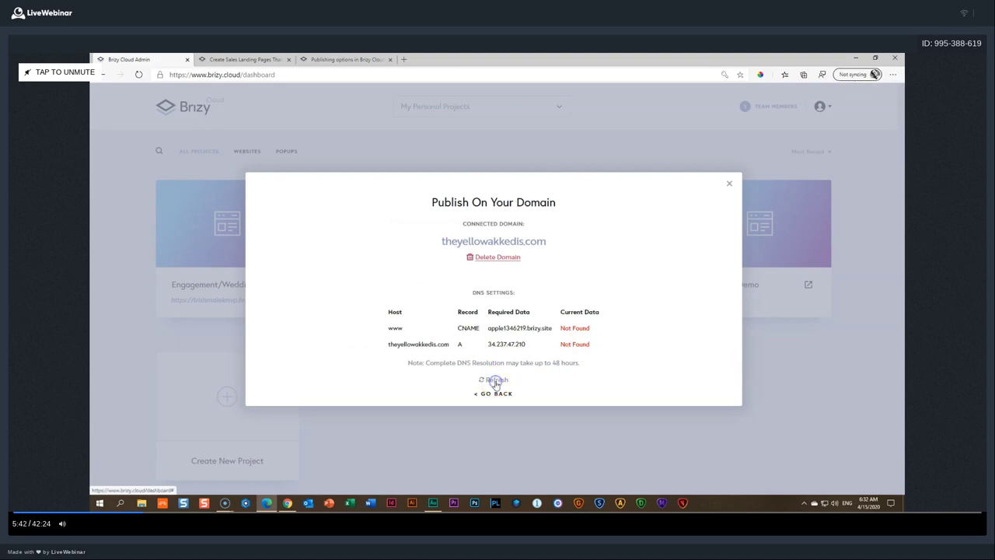
key("alt+Tab")
left_click(421, 237)
left_click(415, 282)
key("alt+Tab")
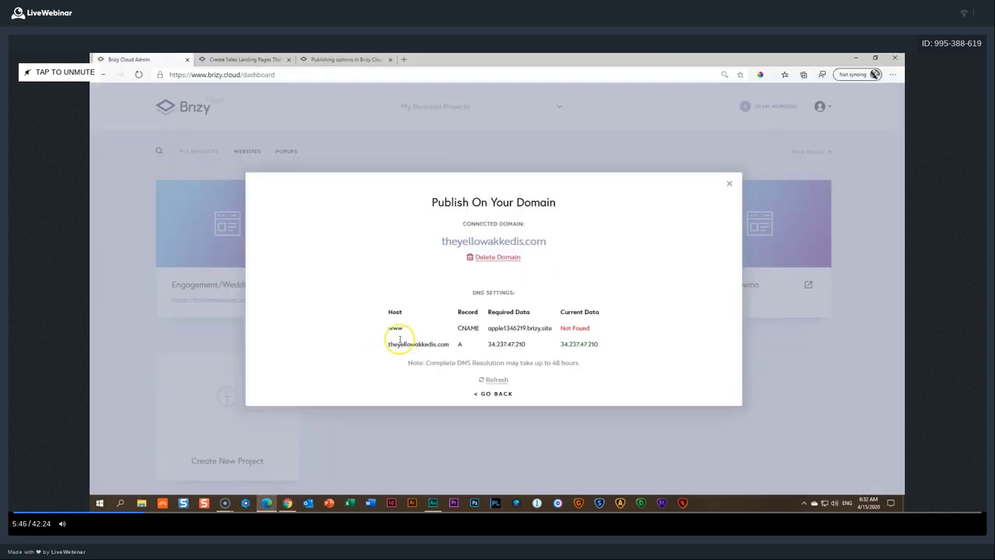
key("alt+Tab")
left_click(301, 238)
type("www.the")
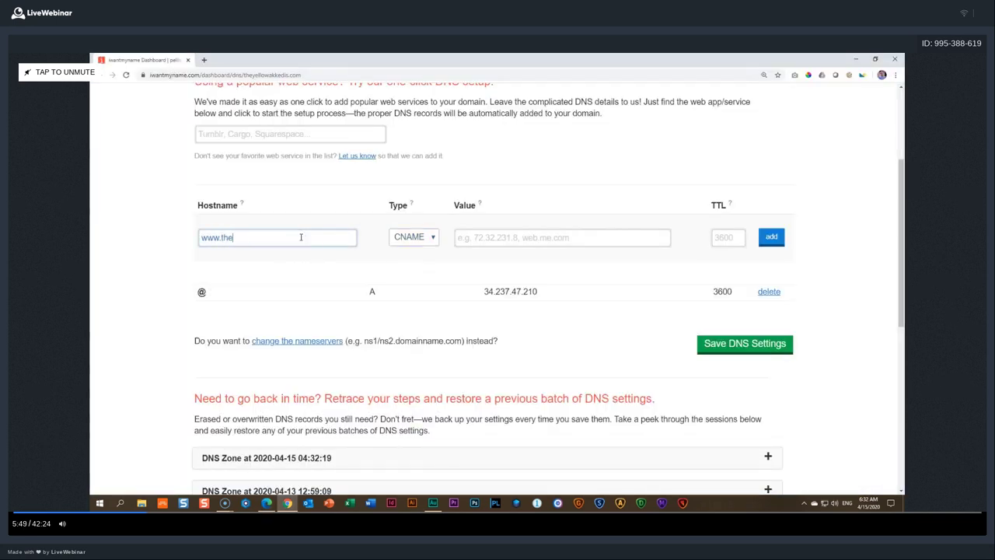
type("yellowakkedis.com")
key("Tab")
key("Tab")
Step: Copy the required CNAME data apple1346219.brizy.site from Brizy Cloud into the new record's value in iwantmyname
key("alt+Tab")
left_click_drag(489, 328, 555, 329)
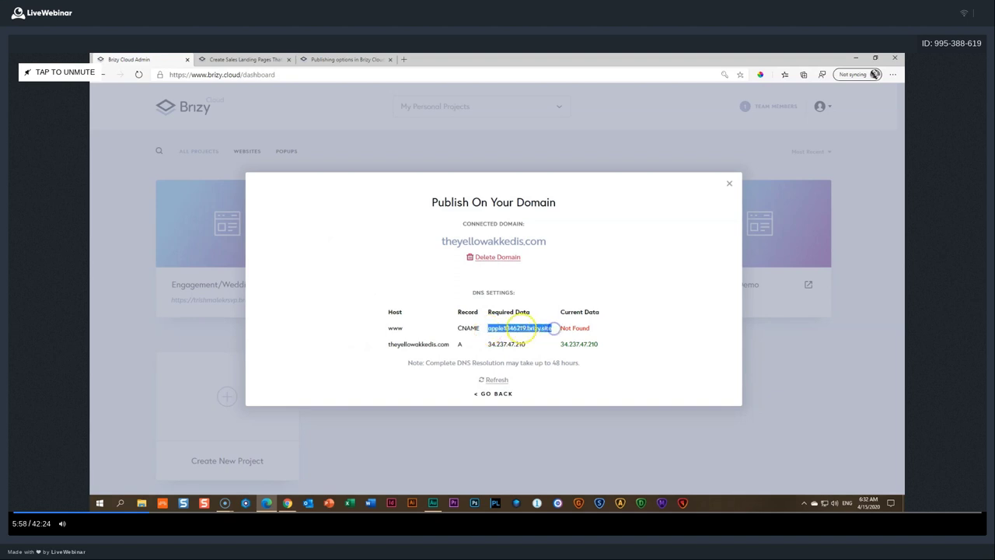
right_click(517, 326)
left_click(575, 332)
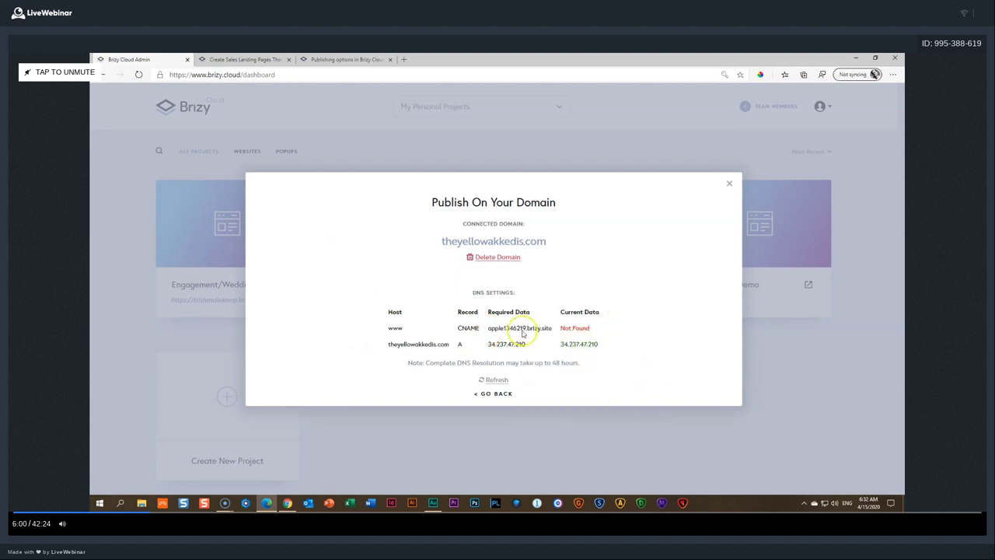
left_click_drag(487, 330, 552, 329)
right_click(552, 329)
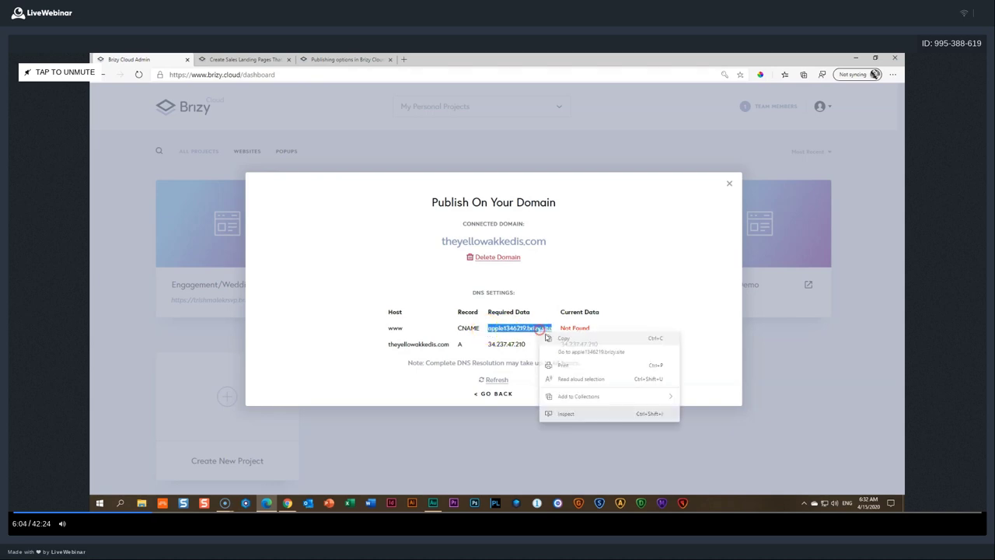
left_click(558, 337)
key("alt+Tab")
left_click(491, 236)
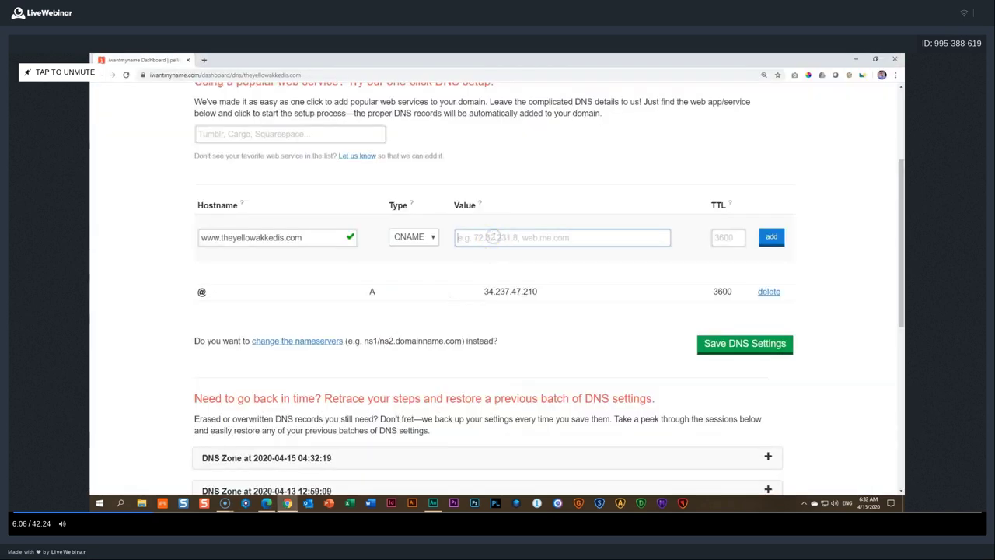
key("ctrl+v")
Step: Add the CNAME record with a TTL of 3600 and save the DNS settings
left_click(729, 235)
type("3600")
left_click(772, 236)
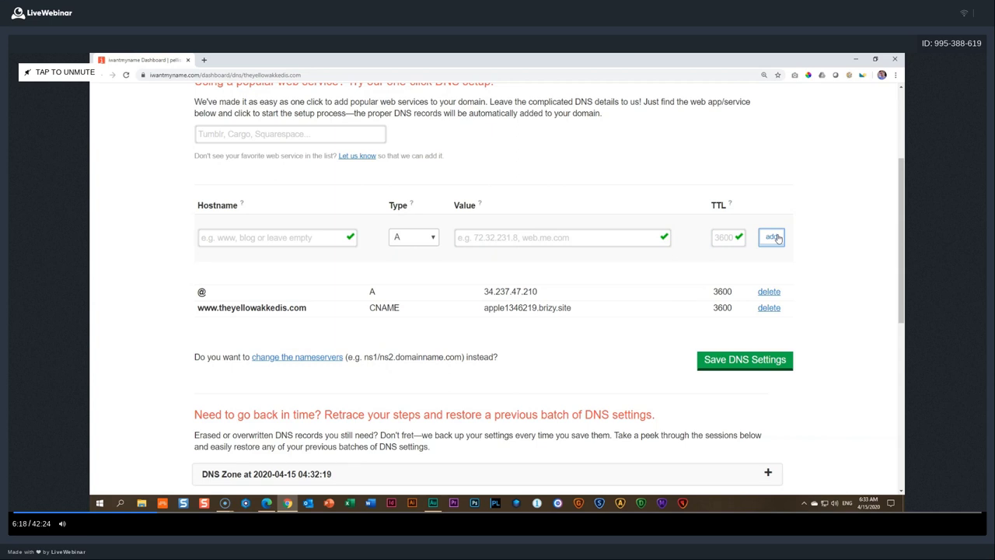
left_click(751, 360)
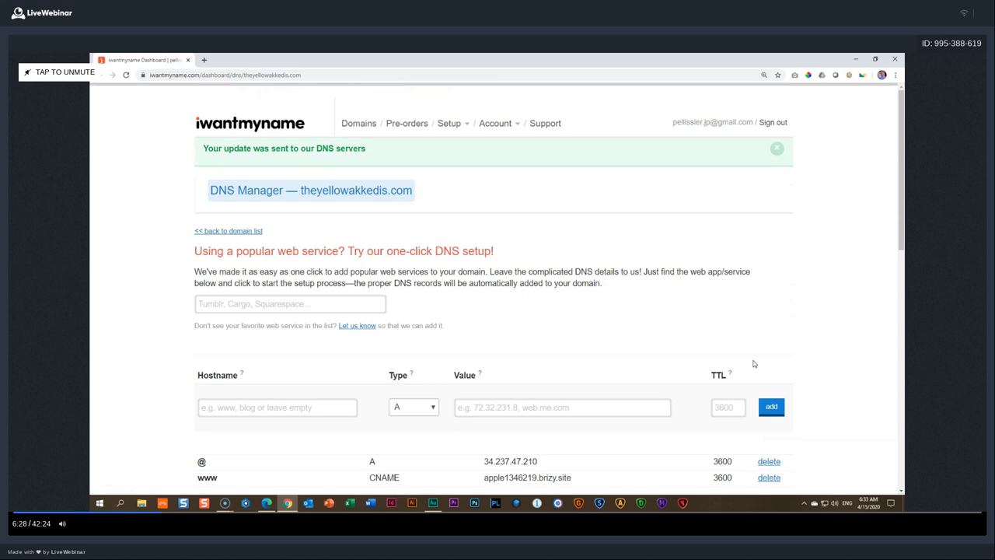
Step: Switch to Brizy Cloud, refresh the DNS status of theyellowakkedis.com, and close the domain publishing dialog
scroll(768, 324, "down", 3)
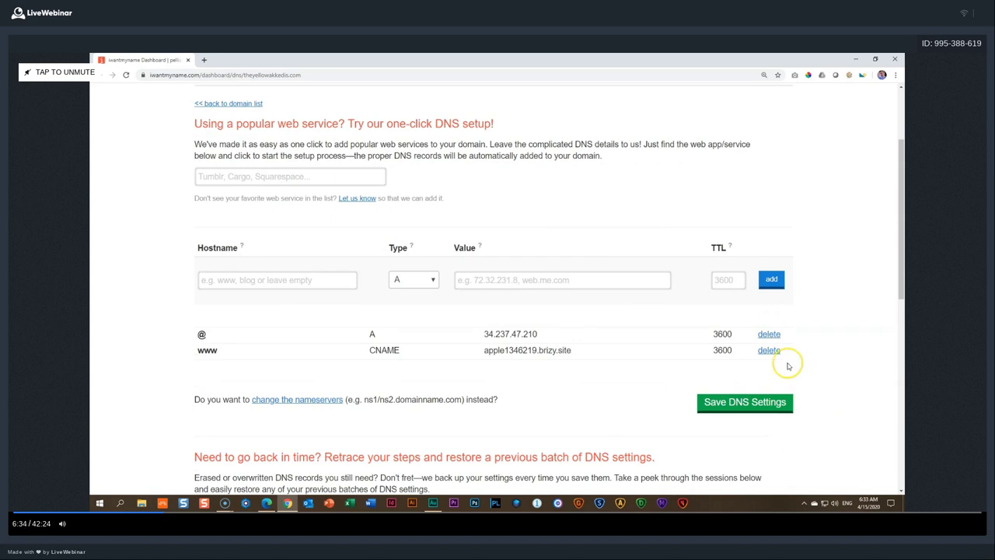
key("alt+Tab")
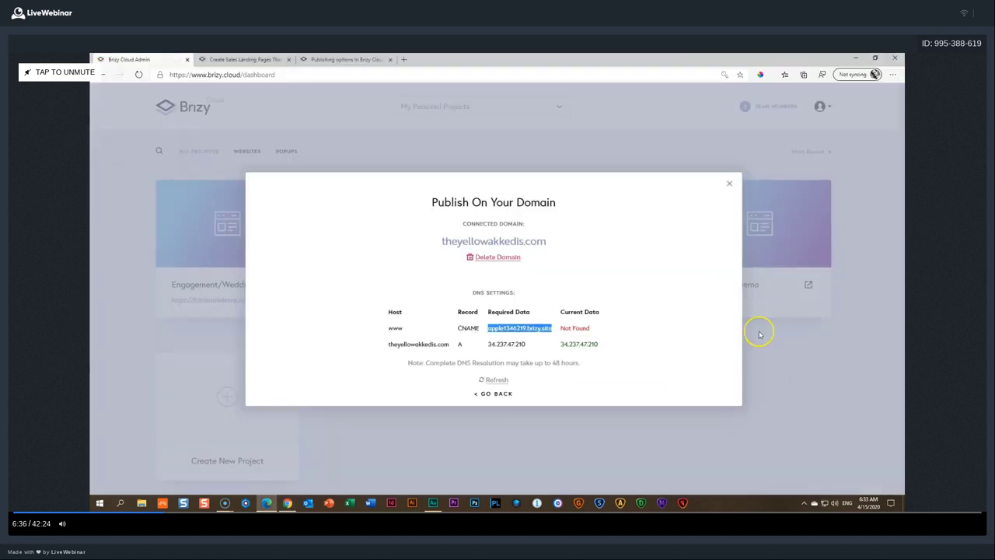
left_click(493, 381)
left_click(495, 380)
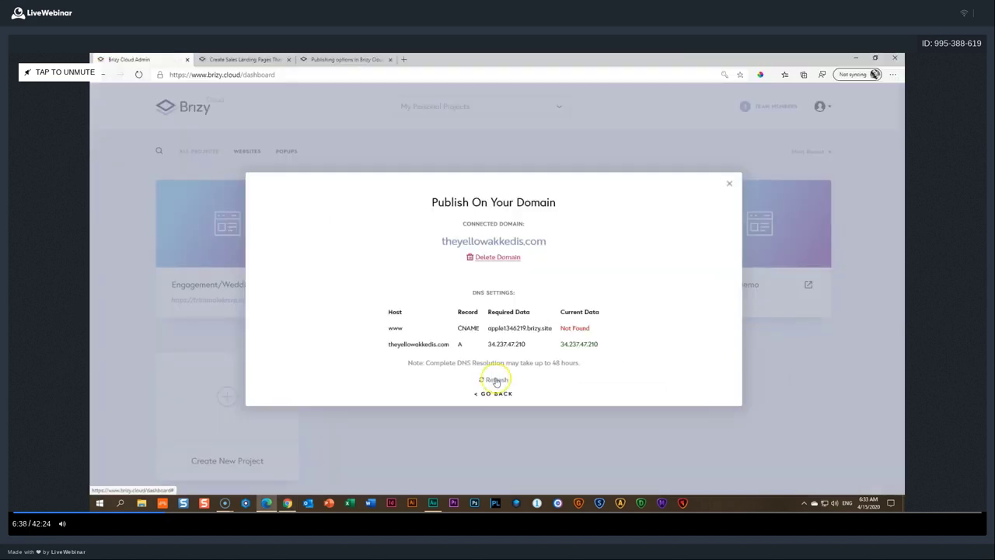
left_click(496, 380)
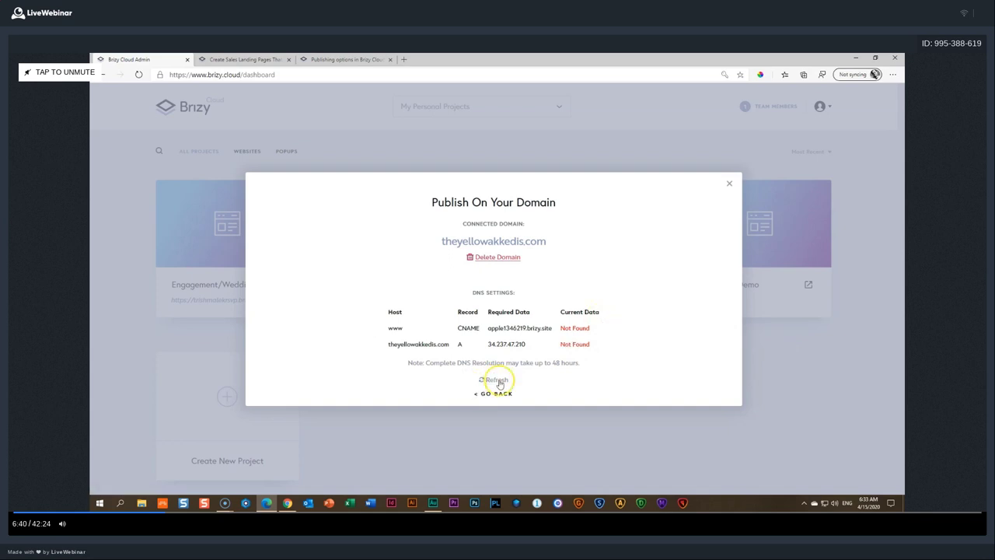
left_click(634, 383)
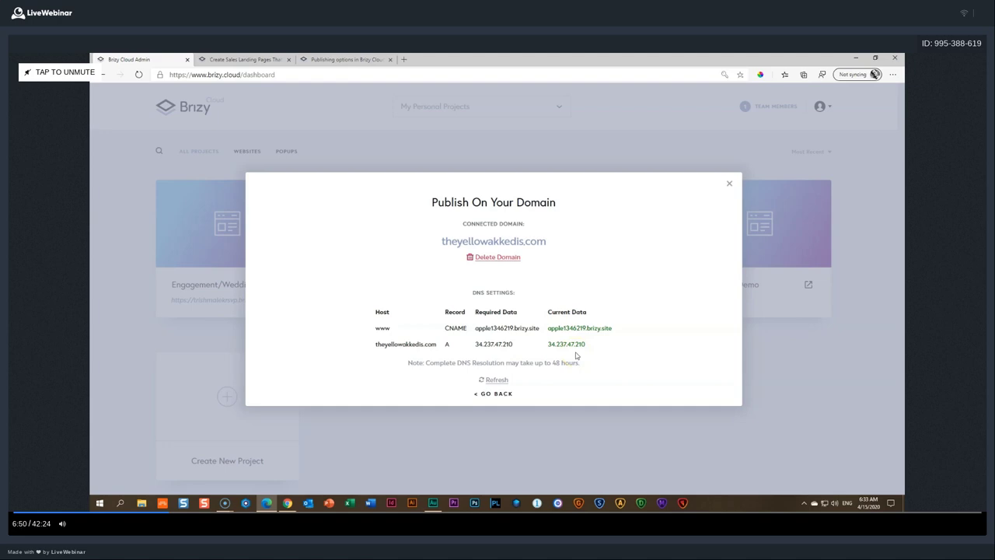
left_click(729, 183)
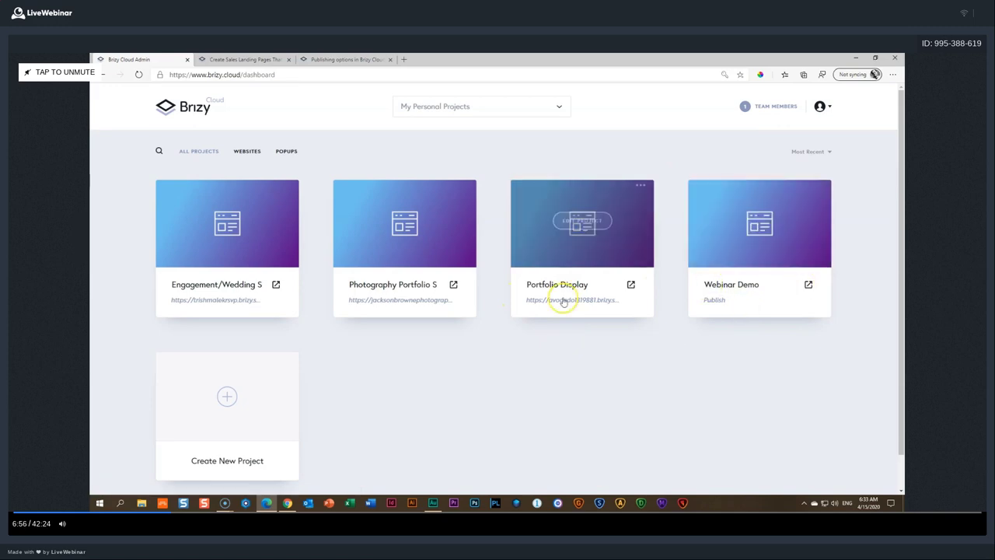
Step: Open the published Portfolio Display site, look through its artwork gallery and Night Time Linger page, and return to its home page
left_click(631, 284)
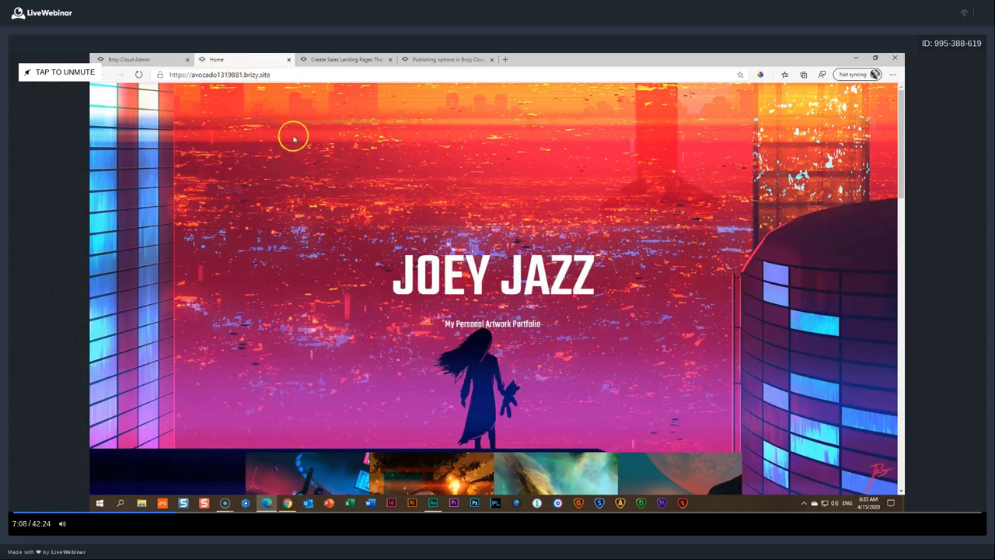
scroll(330, 237, "down", 6)
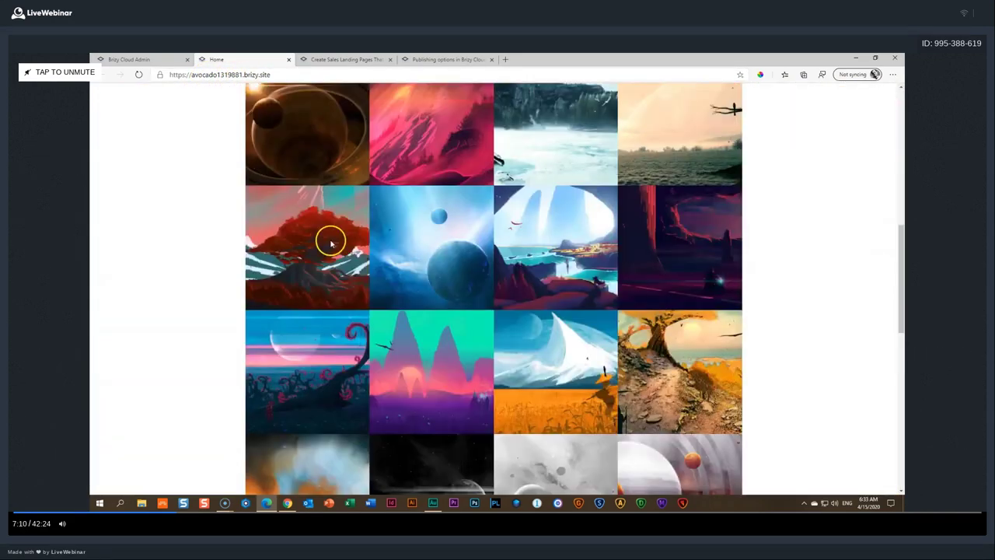
scroll(329, 225, "up", 3)
left_click(319, 252)
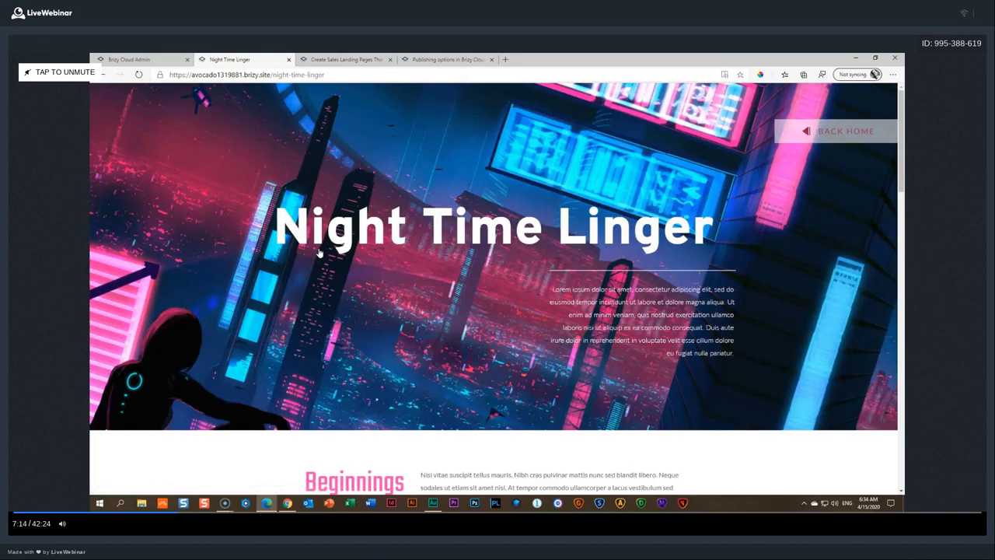
scroll(319, 253, "down", 1)
scroll(318, 253, "down", 10)
scroll(259, 200, "up", 12)
scroll(251, 195, "down", 2)
scroll(240, 116, "up", 2)
left_click(811, 132)
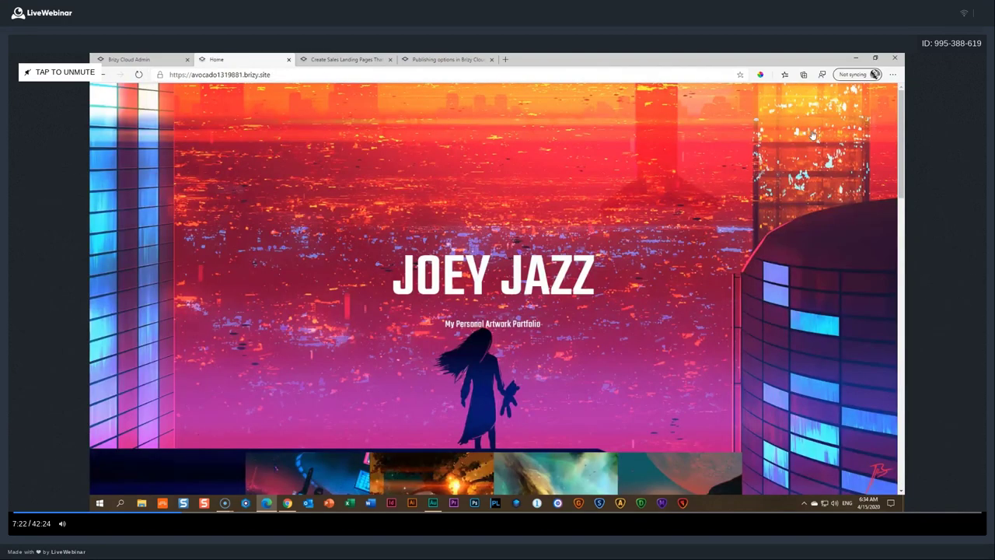
Step: Scan the artwork gallery again, reopen the Night Time Linger page, and go back to the Brizy Cloud dashboard
scroll(581, 274, "down", 10)
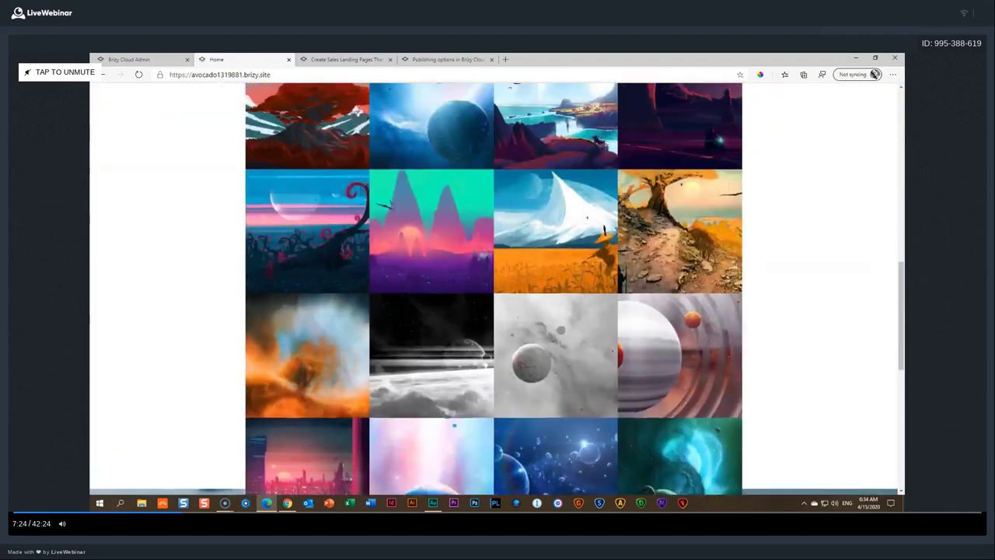
scroll(573, 270, "up", 8)
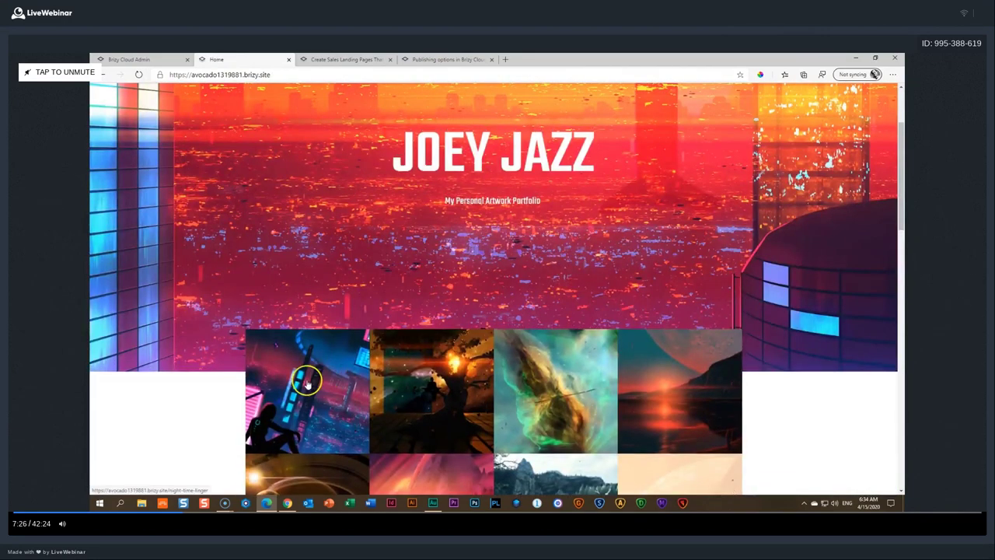
left_click(296, 391)
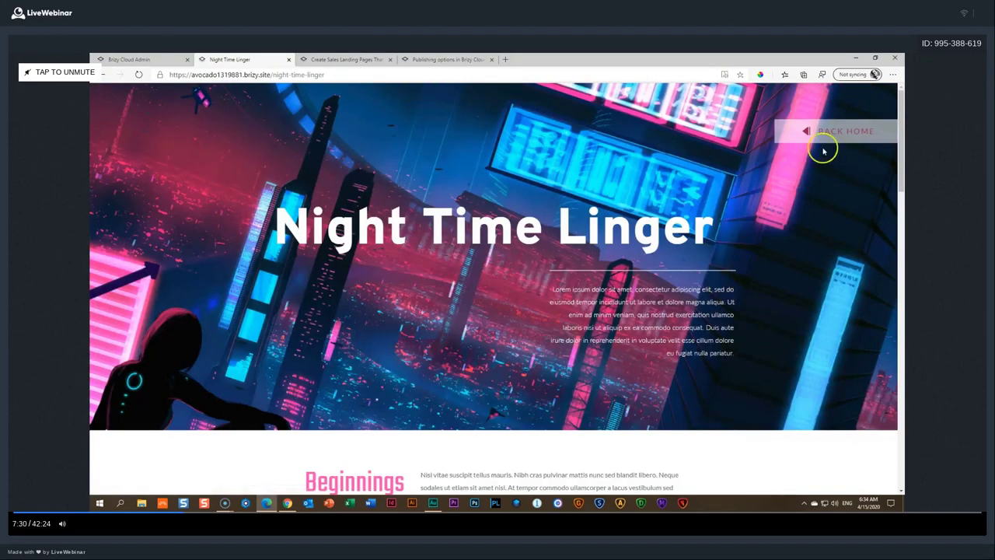
left_click(824, 147)
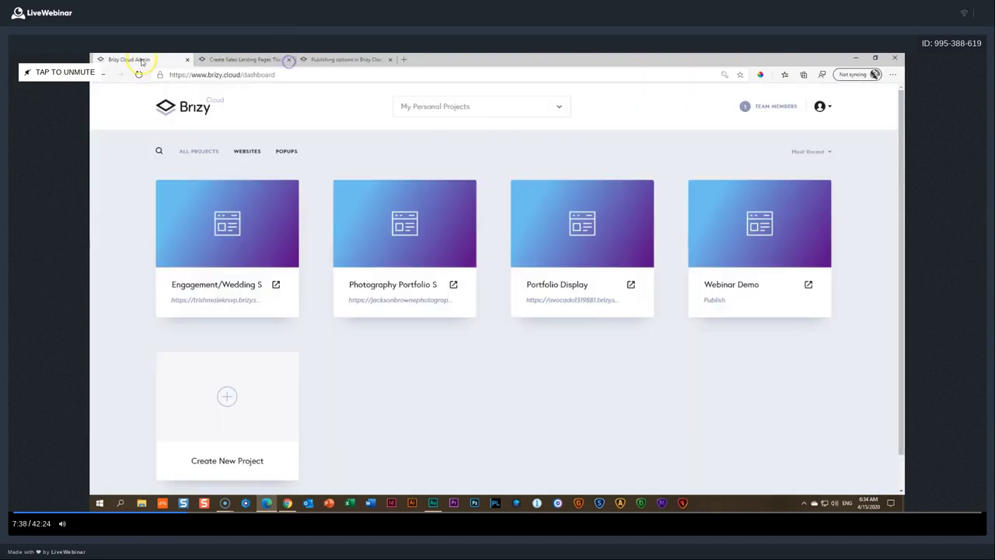
left_click(148, 60)
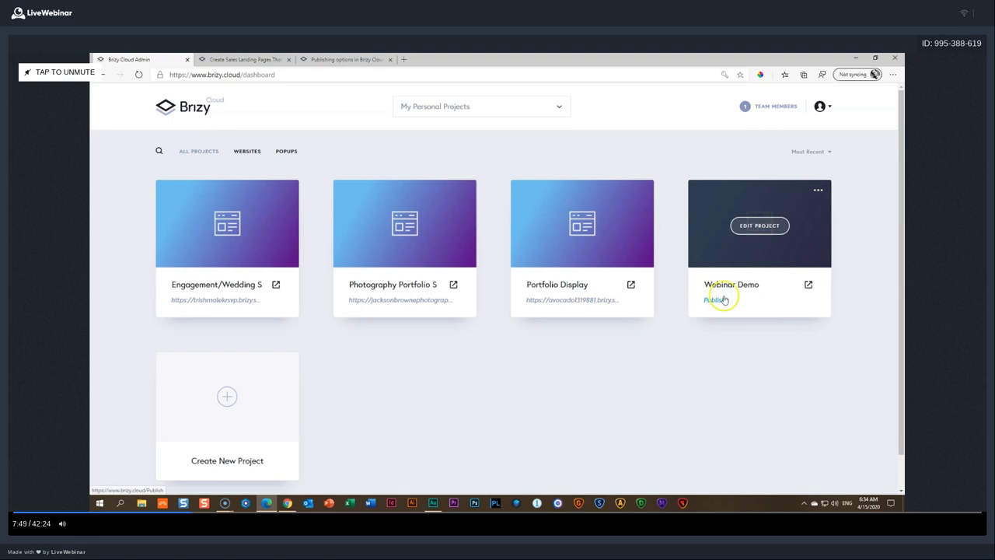
Step: Open the Webinar Demo project in the editor, publish it, and return to the dashboard
left_click(761, 227)
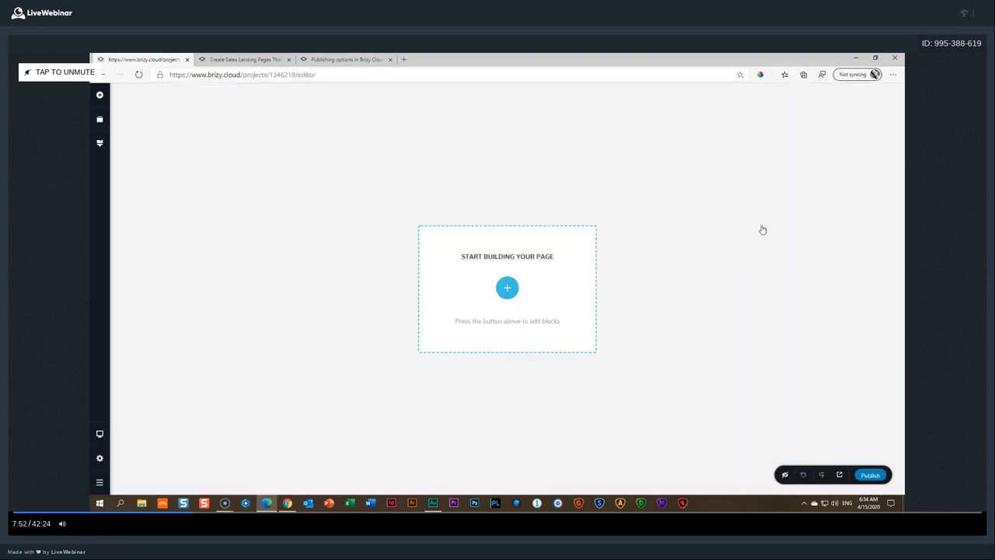
left_click(878, 476)
left_click(99, 482)
left_click(156, 481)
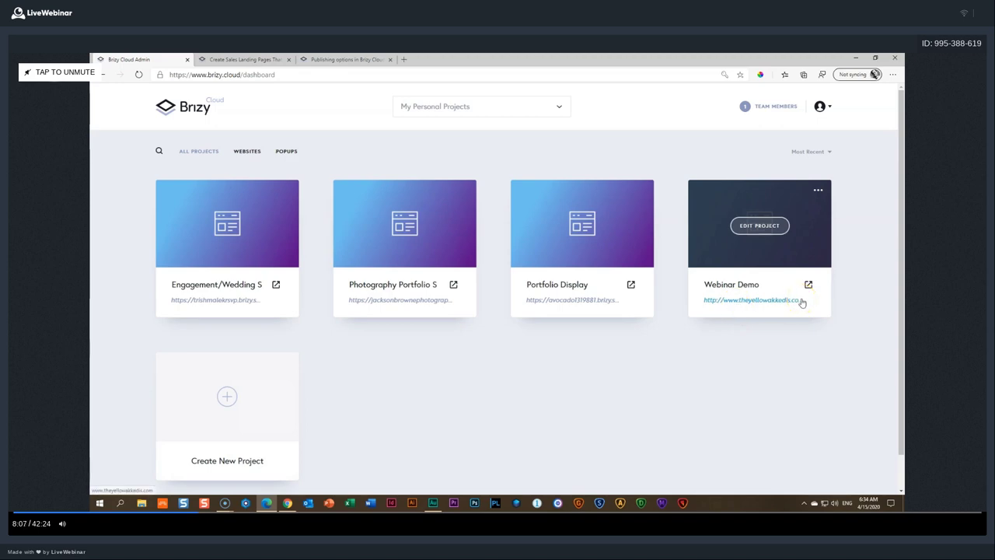
Step: Examine Webinar Demo's custom domain DNS settings and the note about DNS resolution time at an enlarged view, and close the dialog
left_click(775, 231)
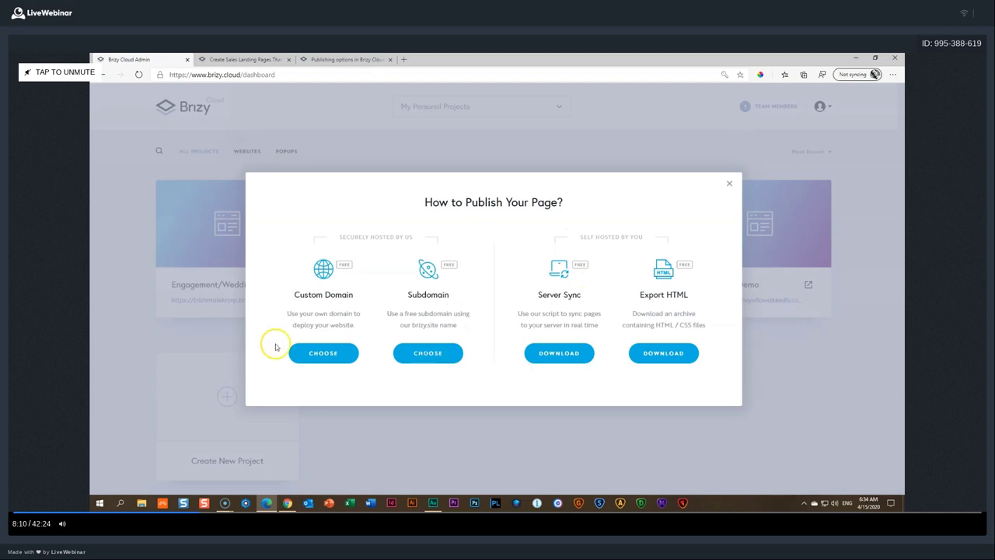
left_click(322, 355)
key("ctrl+plus")
key("ctrl+plus")
key("ctrl+plus")
key("ctrl+plus")
key("ctrl+plus")
key("ctrl+plus")
key("ctrl+plus")
key("ctrl+plus")
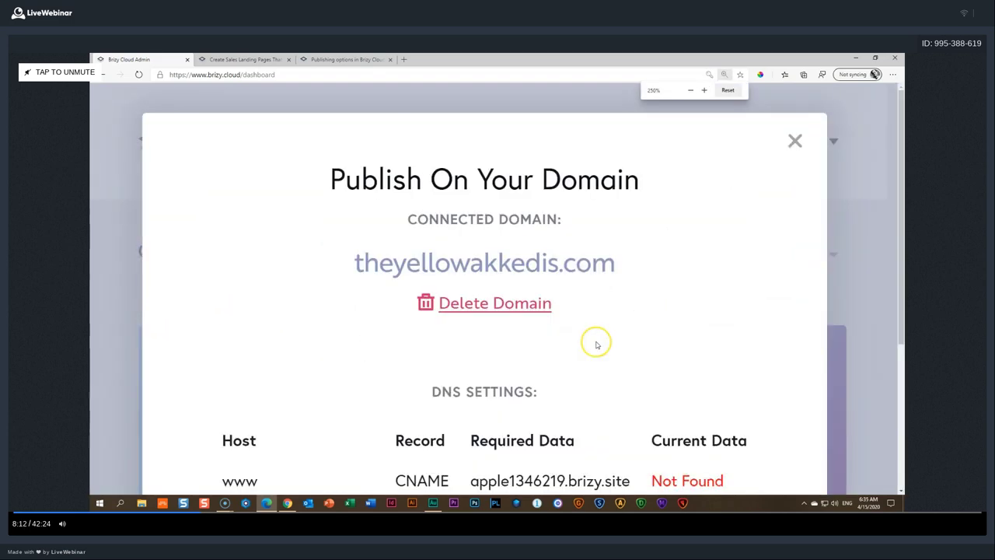
scroll(597, 342, "down", 8)
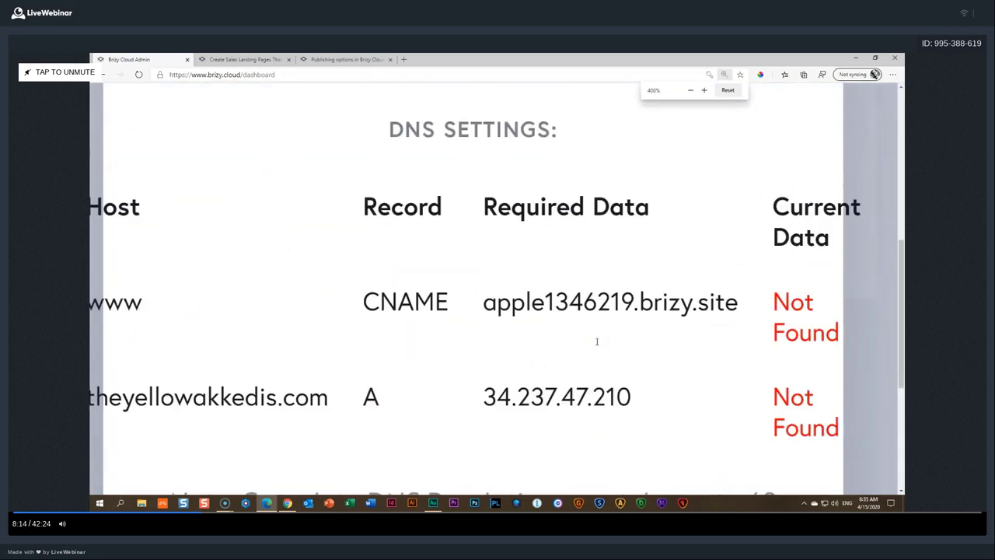
left_click_drag(171, 300, 524, 336)
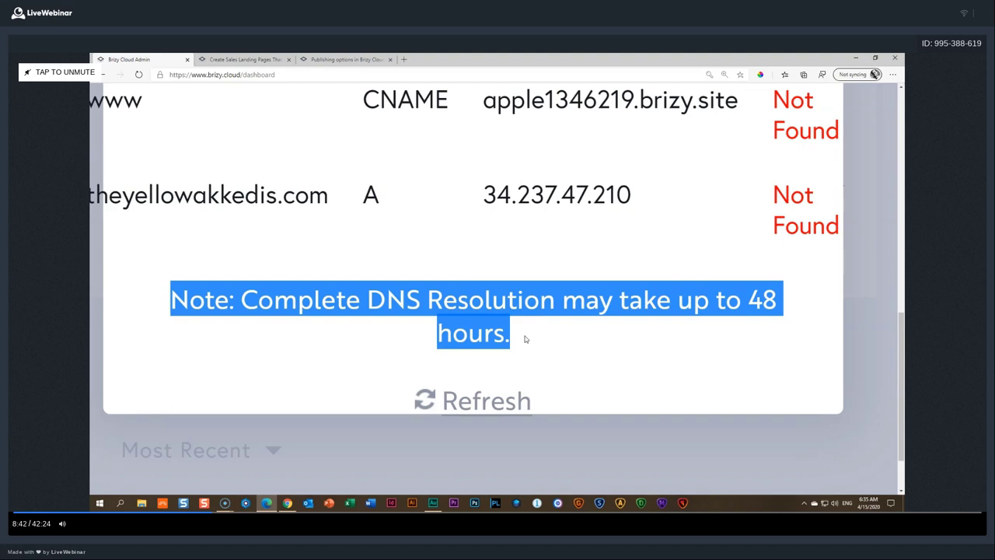
key("ctrl+0")
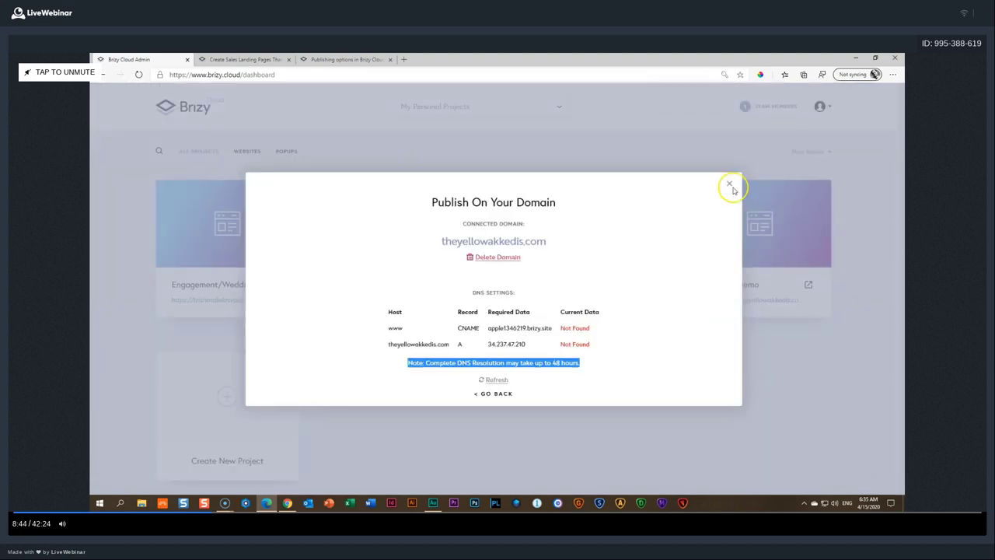
left_click(730, 185)
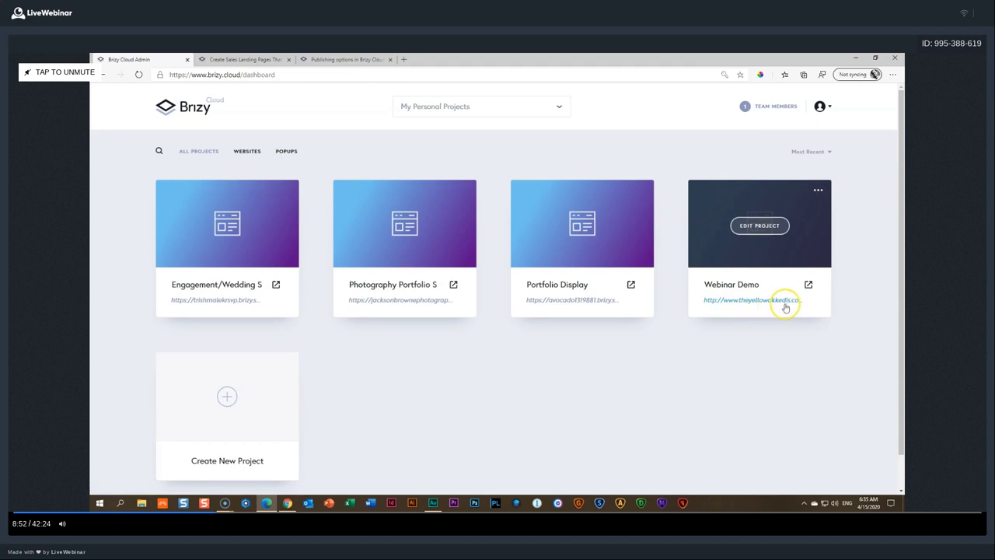
left_click(809, 287)
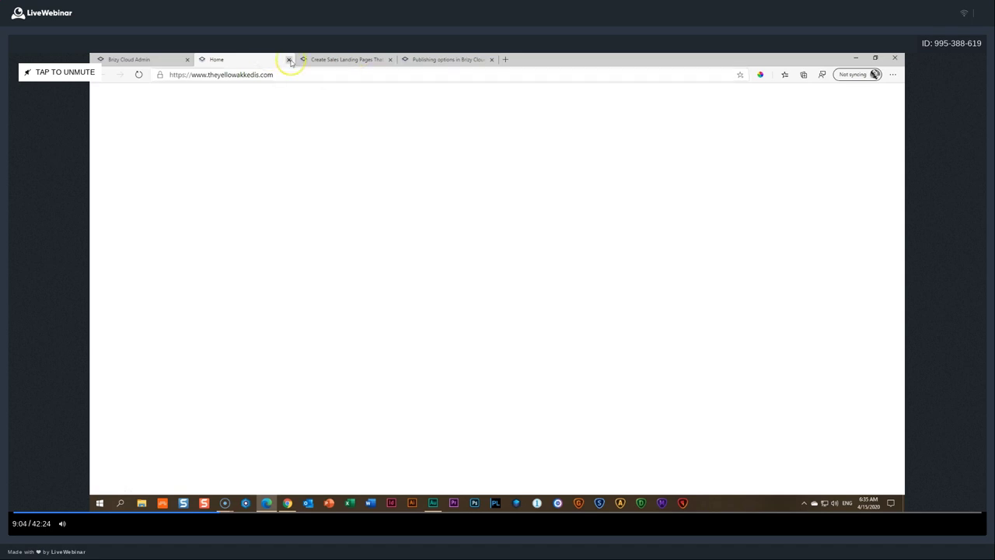
left_click(142, 61)
key("ctrl+Tab")
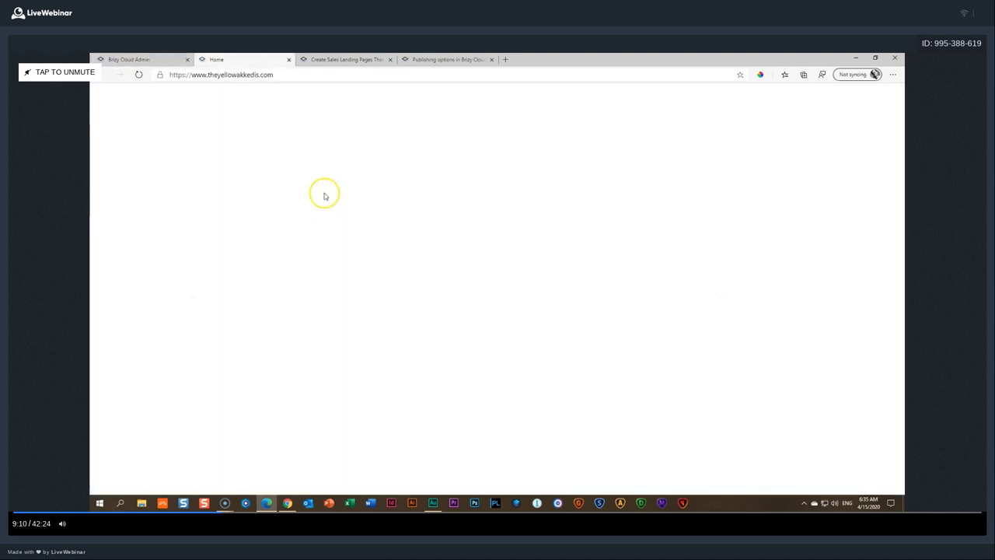
left_click(158, 60)
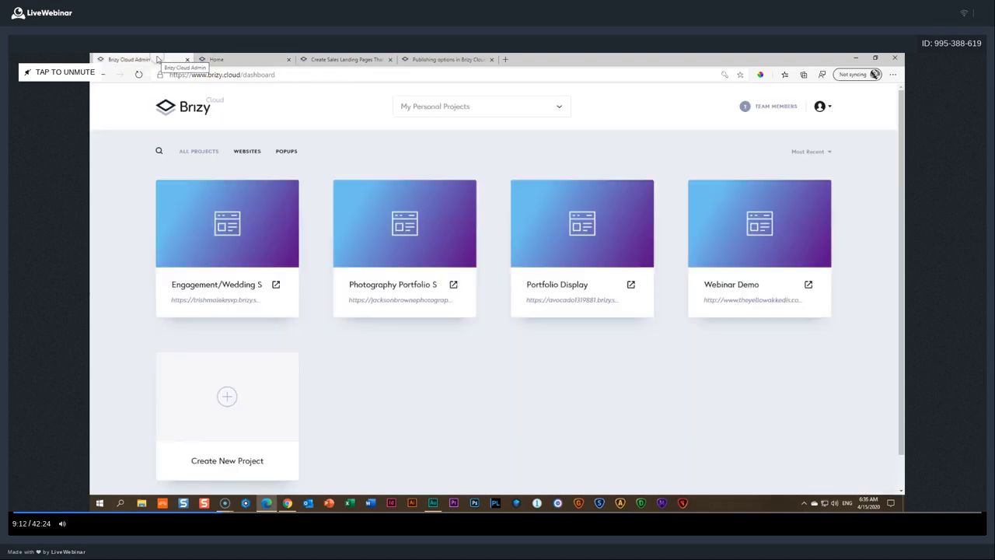
Step: Add the "Decorate For Less With Art Posters & Tasty Accesories" block to the Webinar Demo page and update the page
left_click(759, 227)
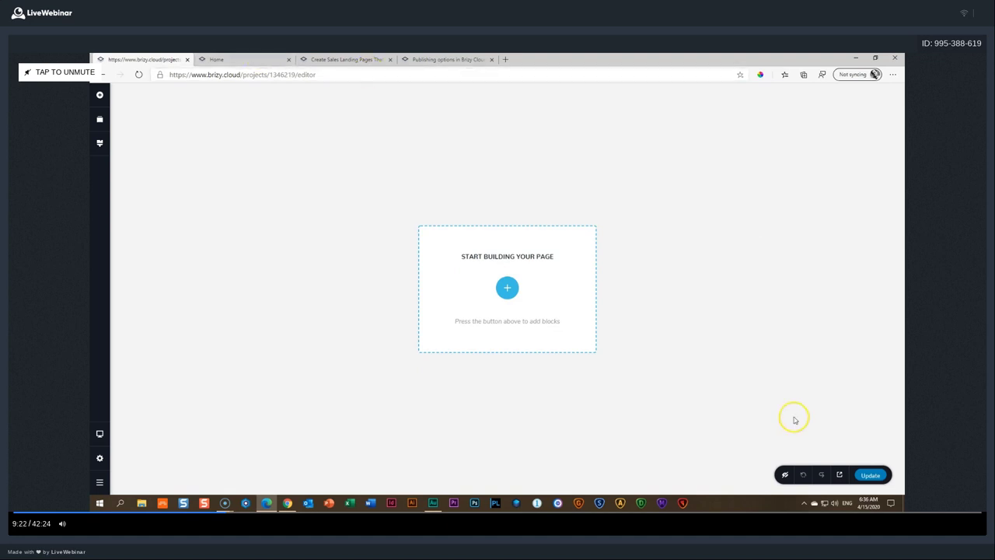
left_click(506, 285)
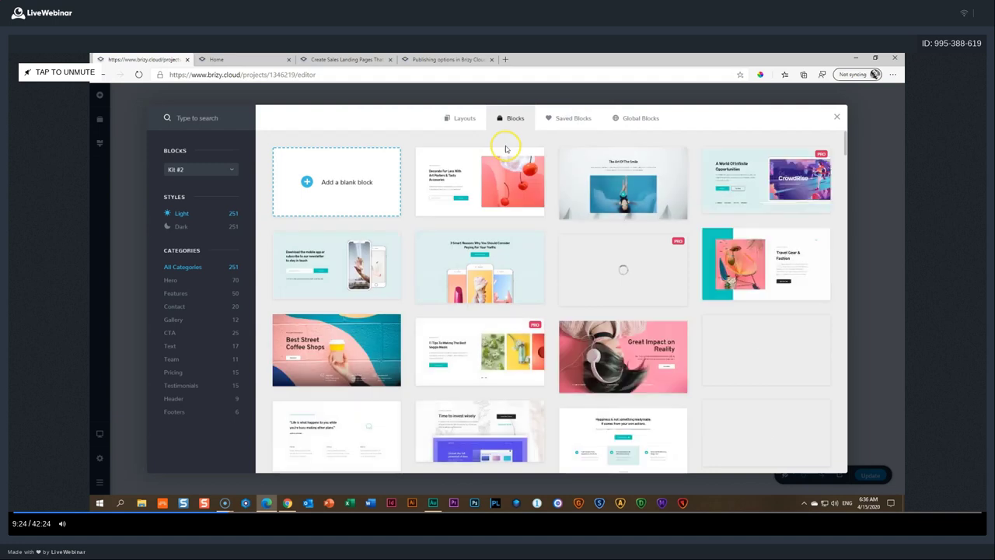
left_click(506, 148)
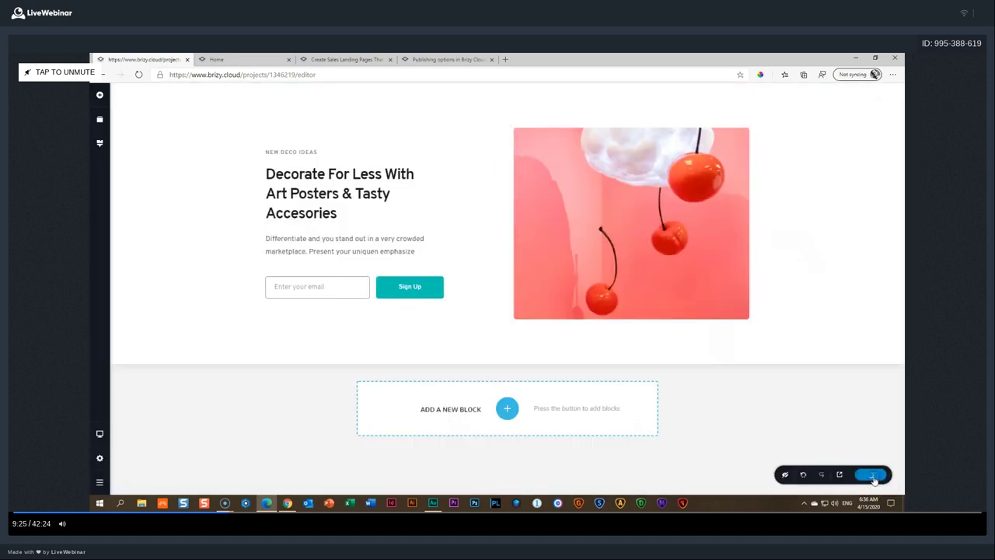
left_click(838, 475)
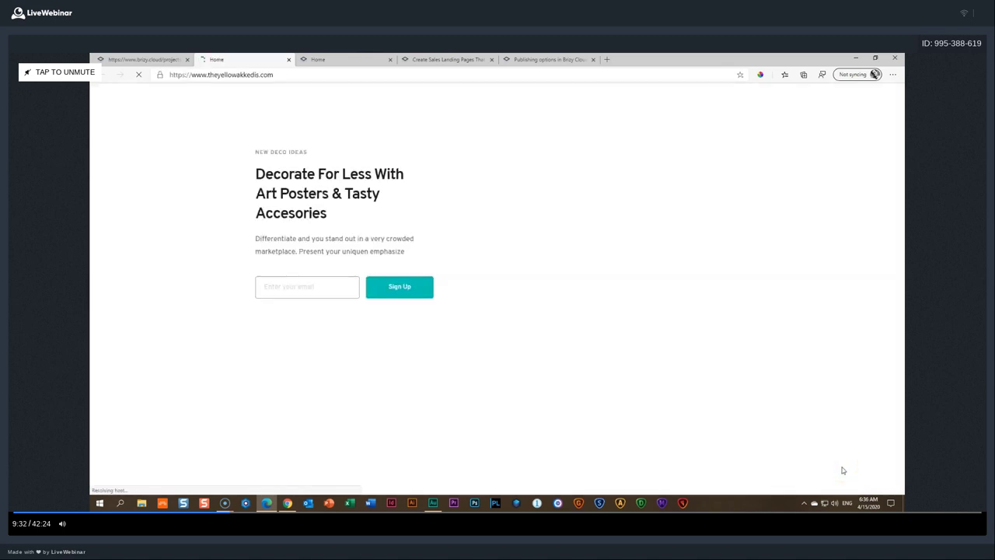
left_click(404, 217)
left_click(349, 98)
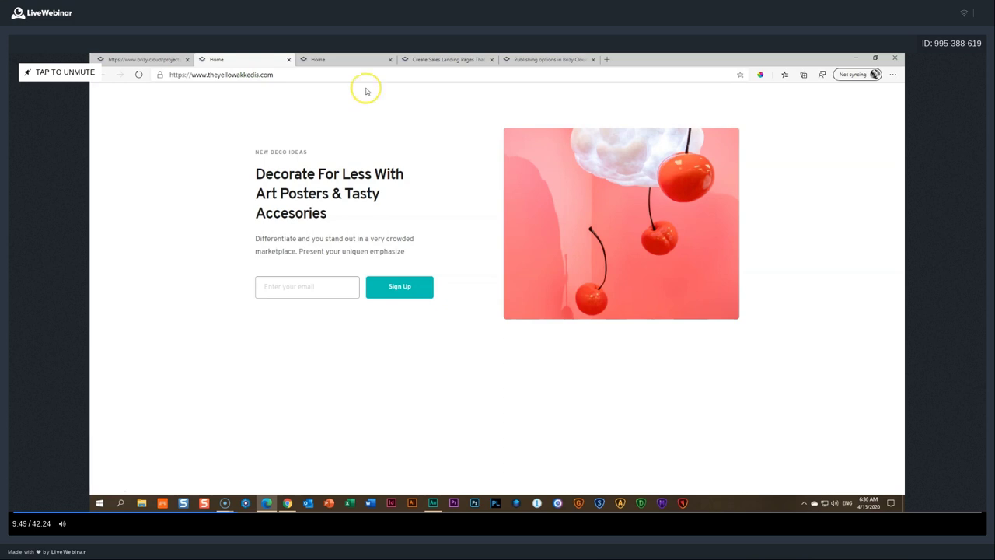
Step: Close every browser tab except the one with the Webinar Demo editor
left_click(376, 59)
left_click(390, 60)
left_click(389, 60)
left_click(389, 60)
left_click(287, 59)
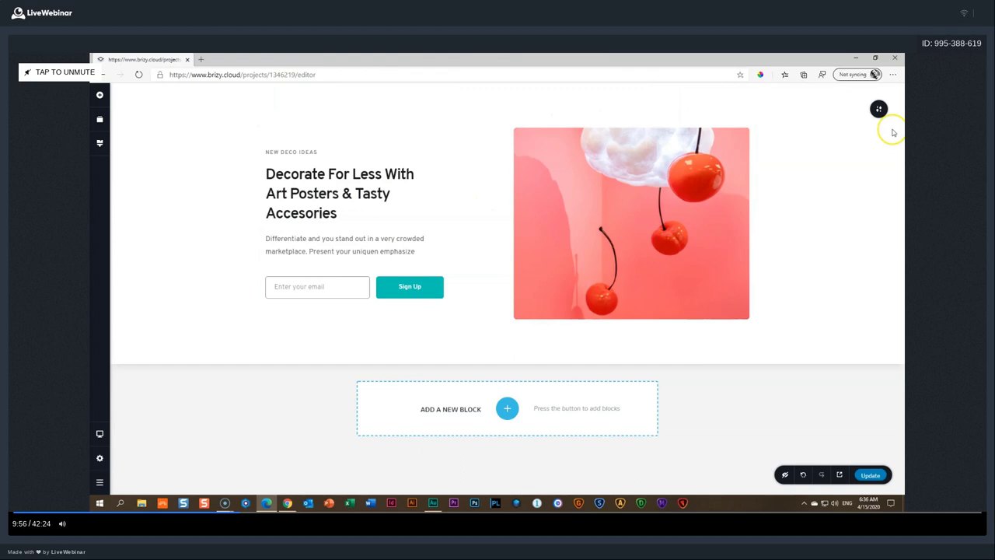
left_click(878, 109)
left_click(832, 218)
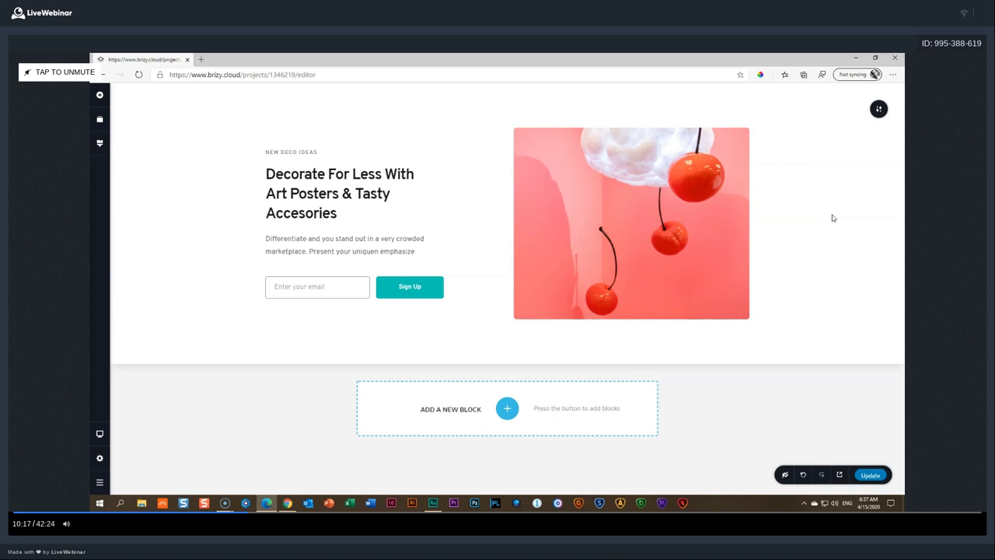
left_click(833, 214)
left_click(150, 438)
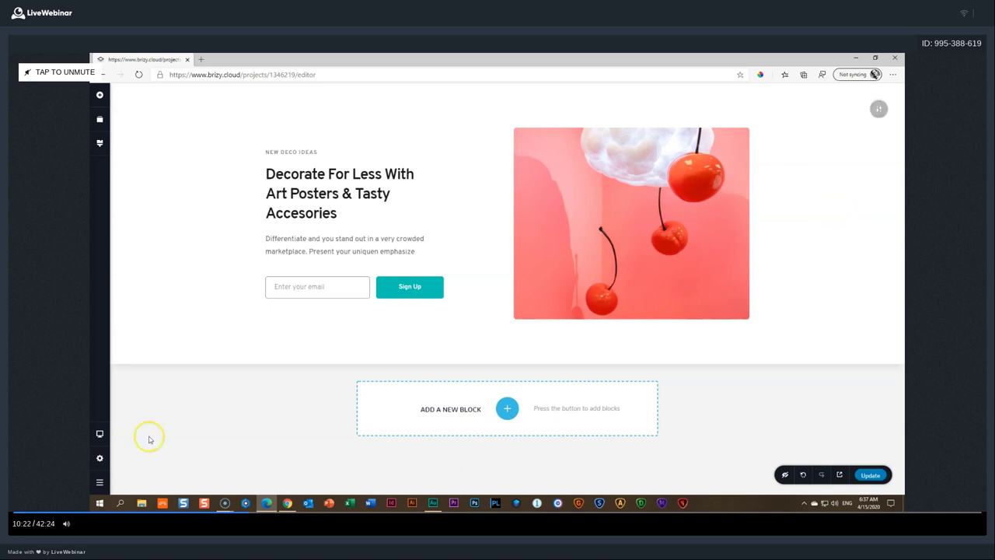
Step: Leave the Webinar Demo editor and return to the Brizy Cloud dashboard
left_click(99, 482)
left_click(152, 481)
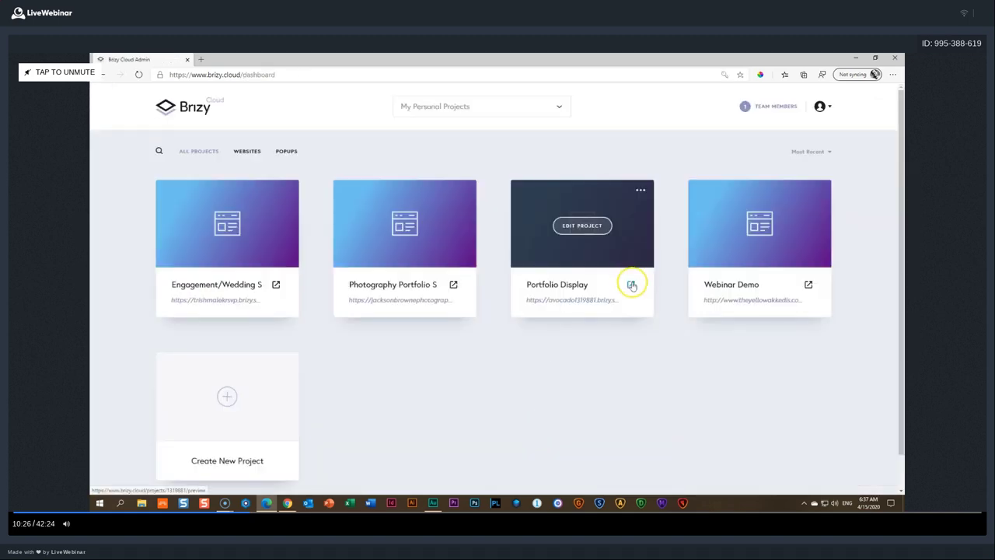
Step: View the live Portfolio Display site and look through the artwork gallery on its home page
left_click(631, 282)
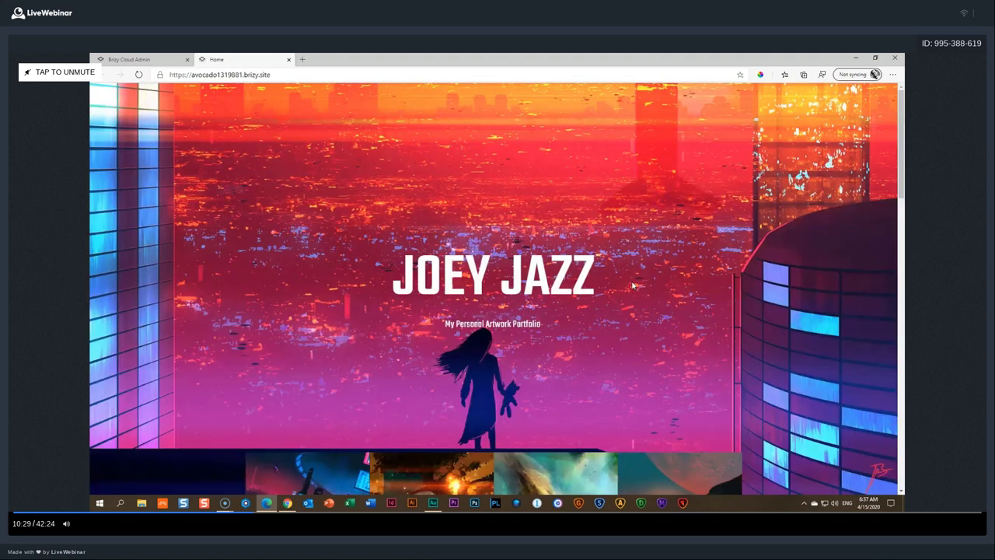
left_click(647, 168)
scroll(431, 288, "down", 3)
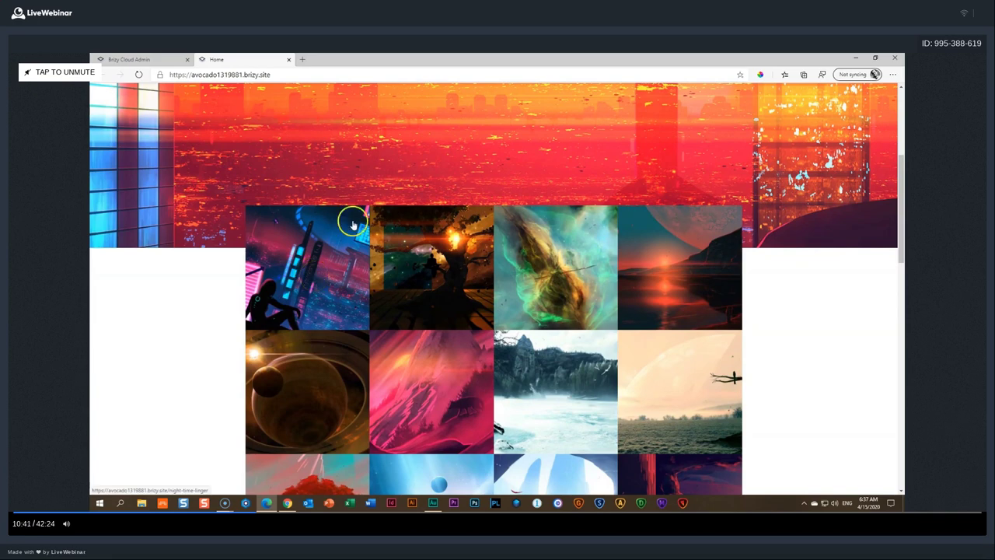
Step: Look through the Night Time Linger artwork page, then return to the portfolio home page and close the site
left_click(314, 279)
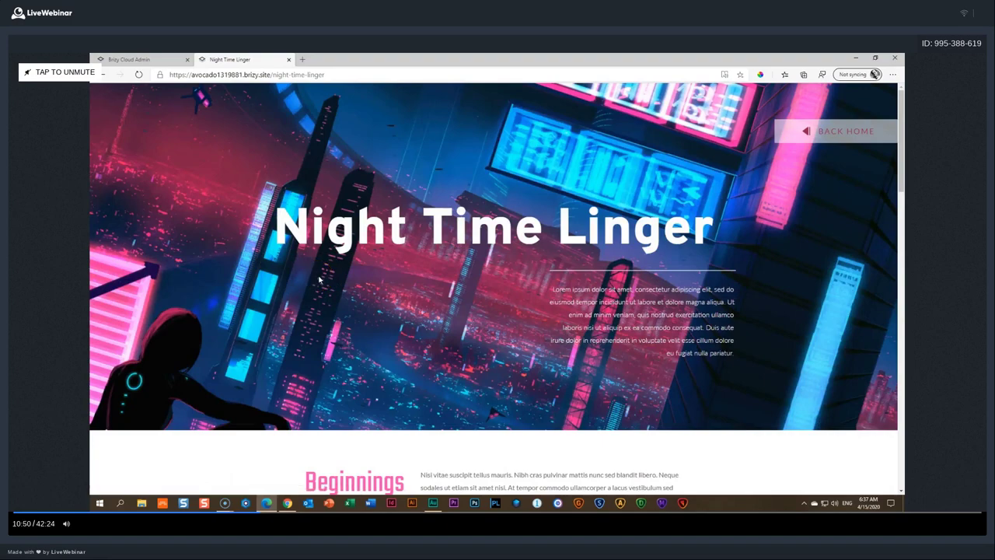
scroll(319, 279, "down", 1)
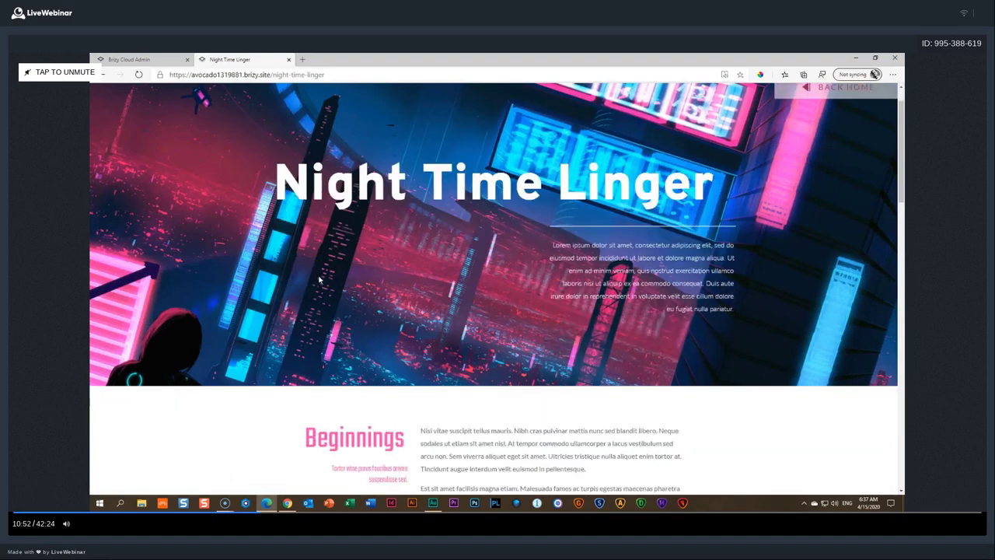
scroll(320, 279, "down", 4)
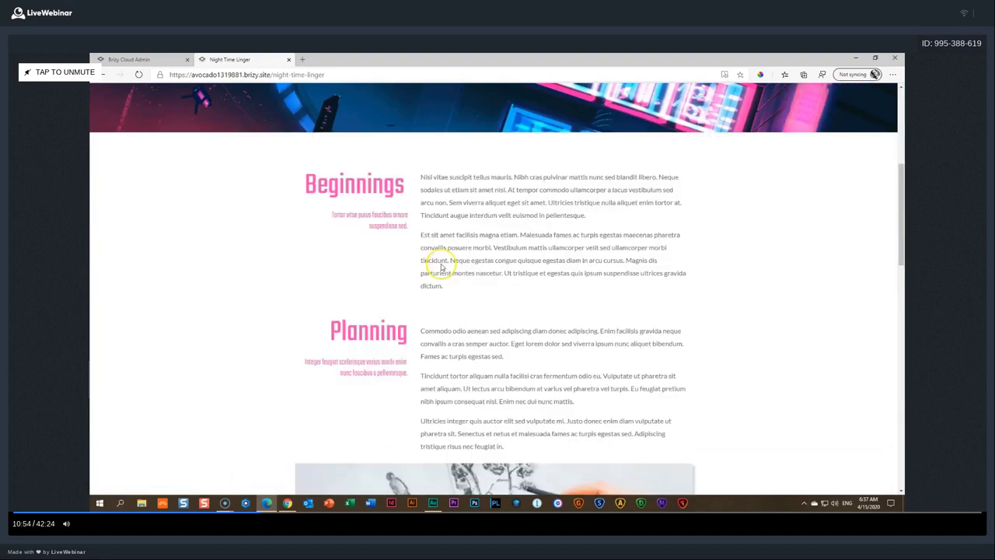
scroll(440, 262, "up", 5)
left_click(848, 133)
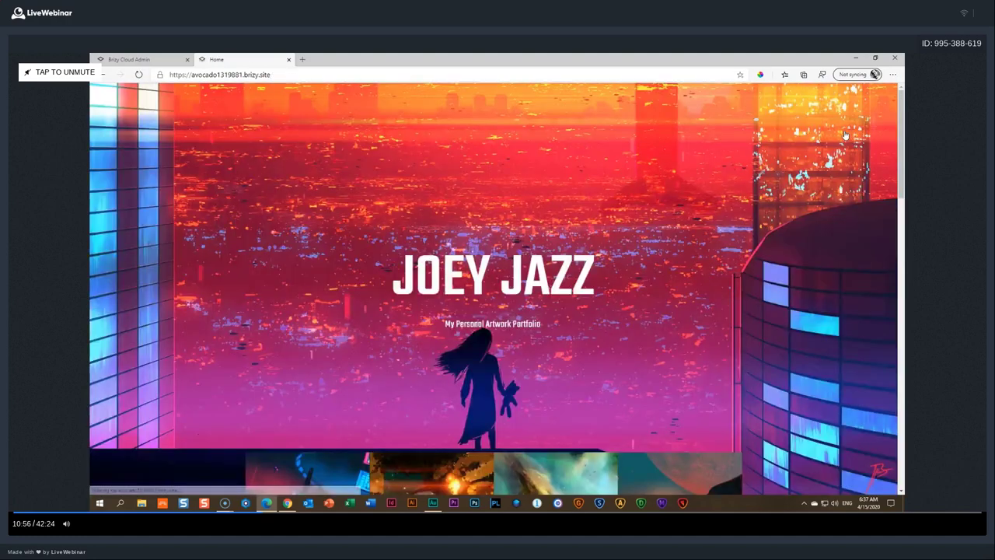
left_click(288, 60)
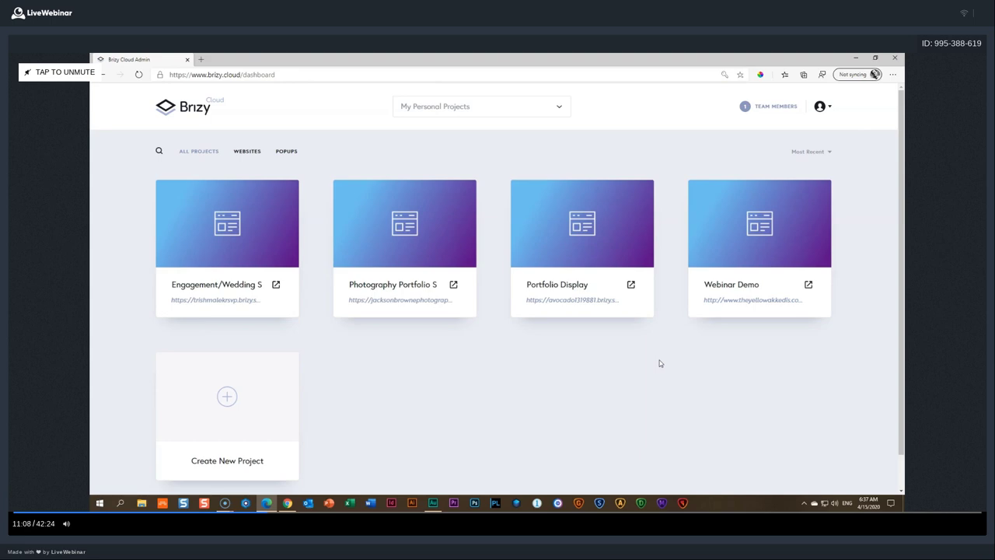
Step: Open the Webinar Demo project for editing and add the dark Features block "Photographs are a way of preserving a moment in our lives"
mouse_move(777, 253)
left_click(768, 230)
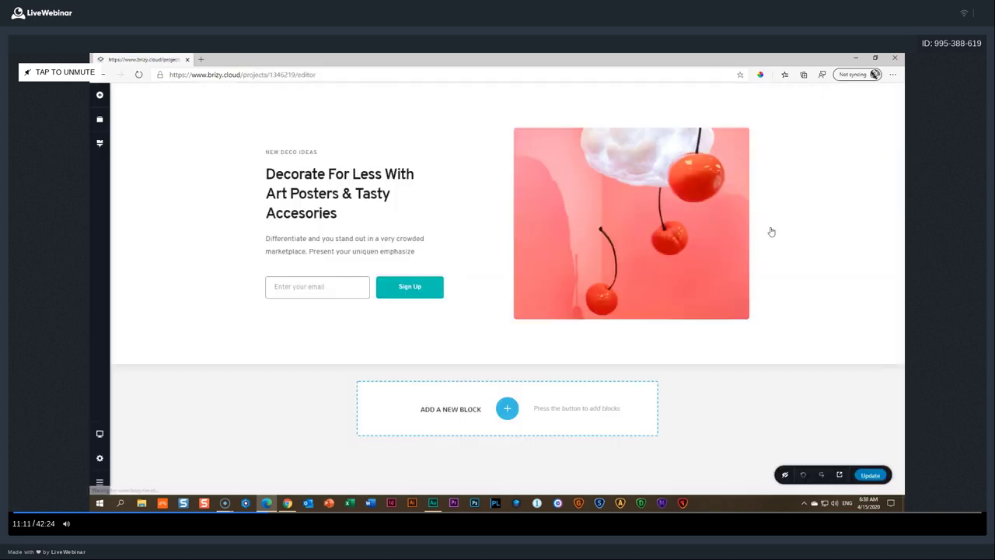
mouse_move(771, 230)
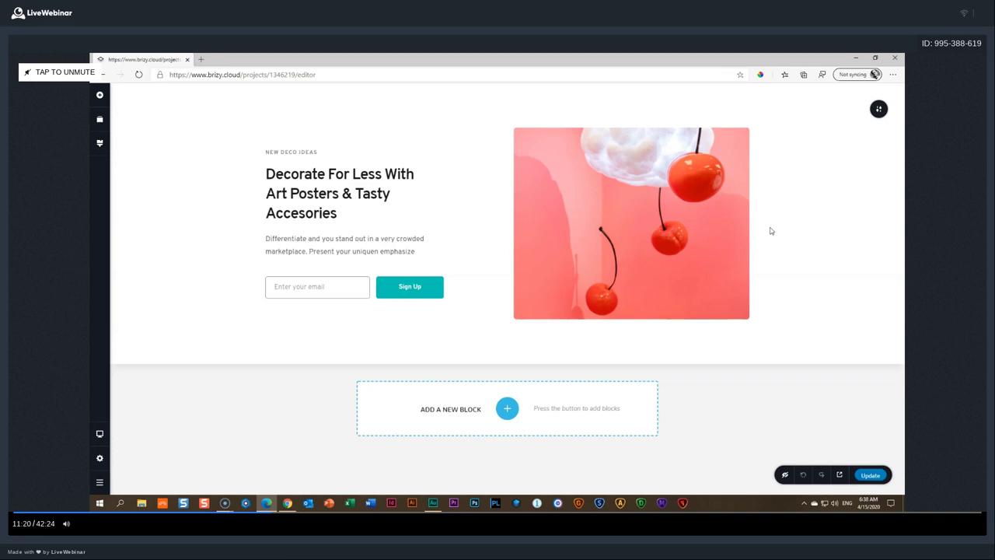
left_click(507, 407)
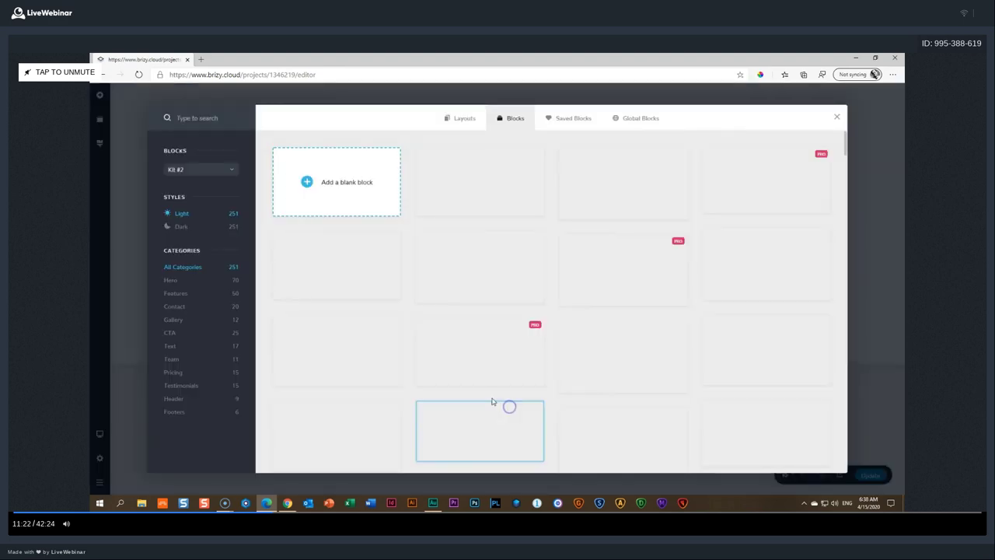
left_click(196, 294)
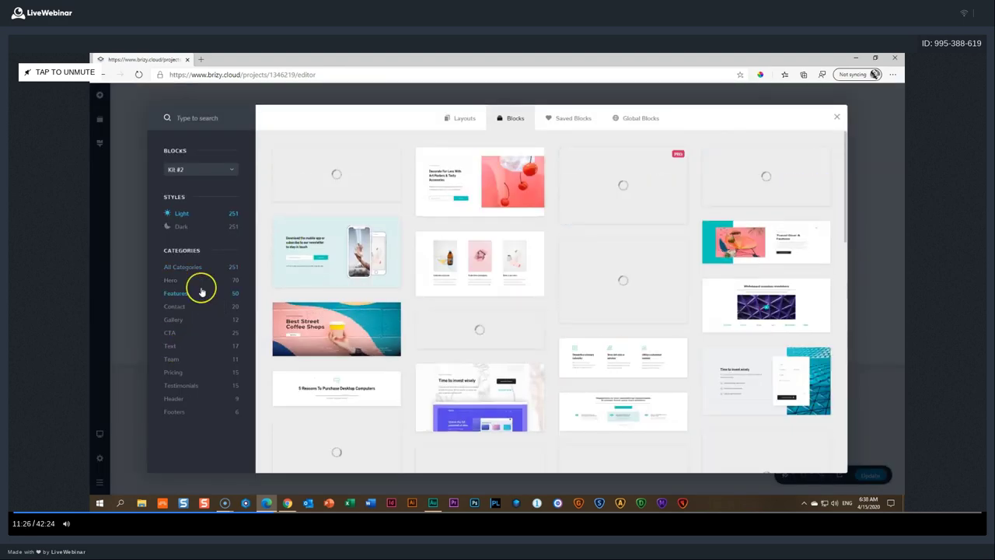
left_click(193, 225)
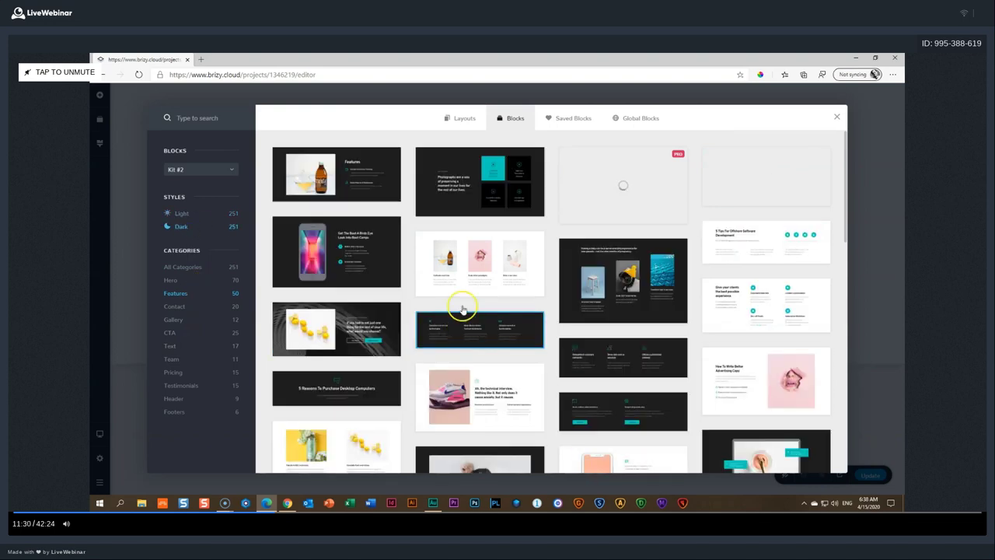
left_click(485, 196)
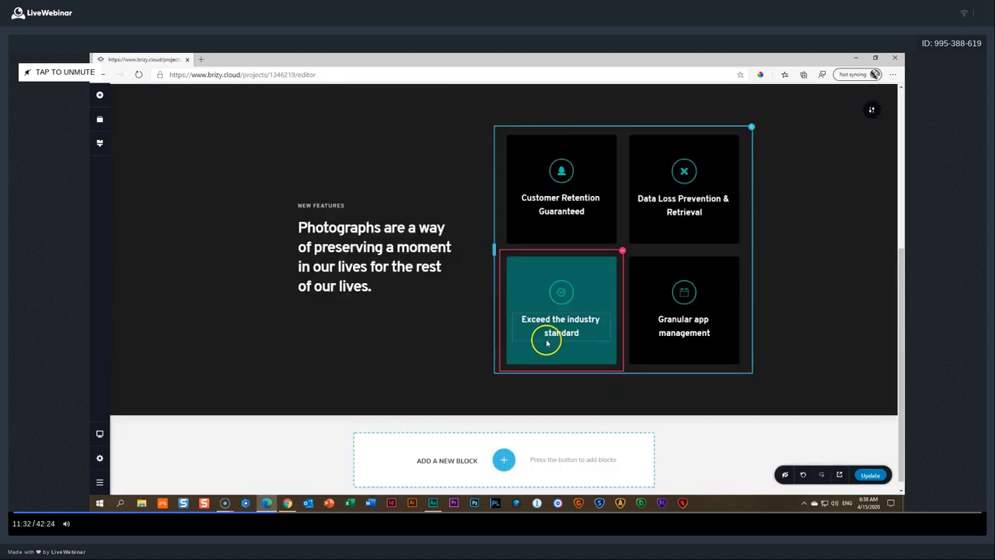
Step: Add the light CTA block "I would rather die of passion than of boredom" below the features block
left_click(502, 458)
left_click(185, 214)
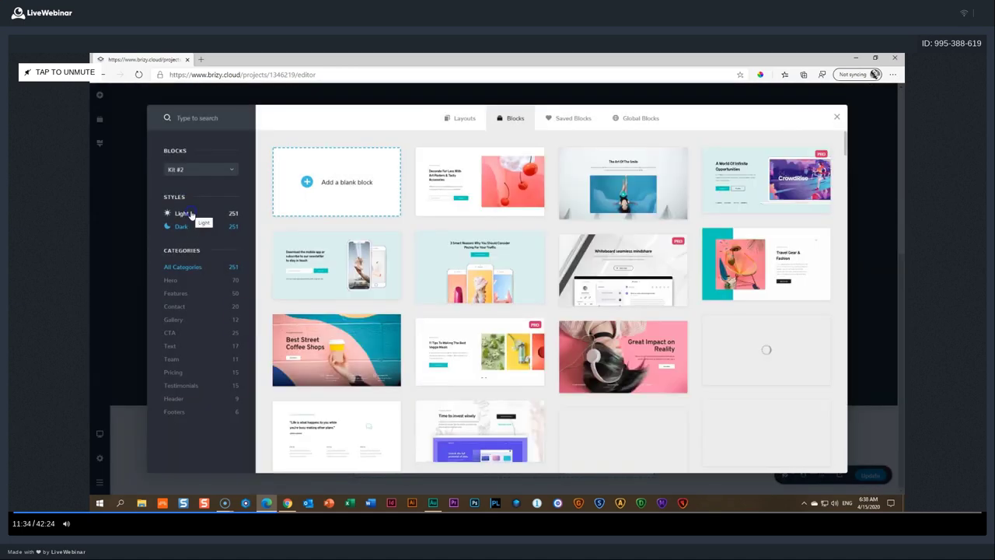
left_click(181, 334)
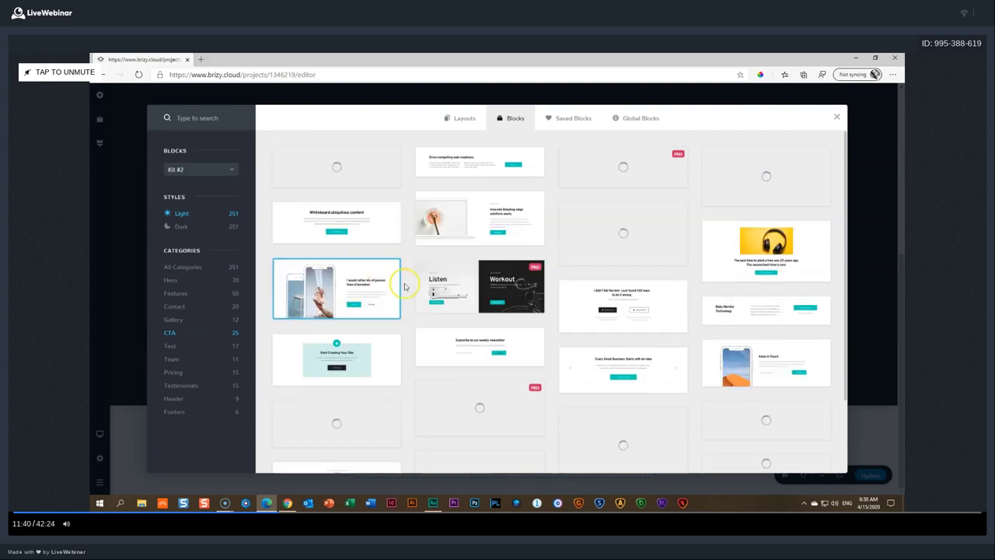
left_click(394, 278)
Step: Add the dark Team block "Meet our team" with the single portrait and role list at the end of the page
scroll(417, 334, "down", 4)
left_click(502, 446)
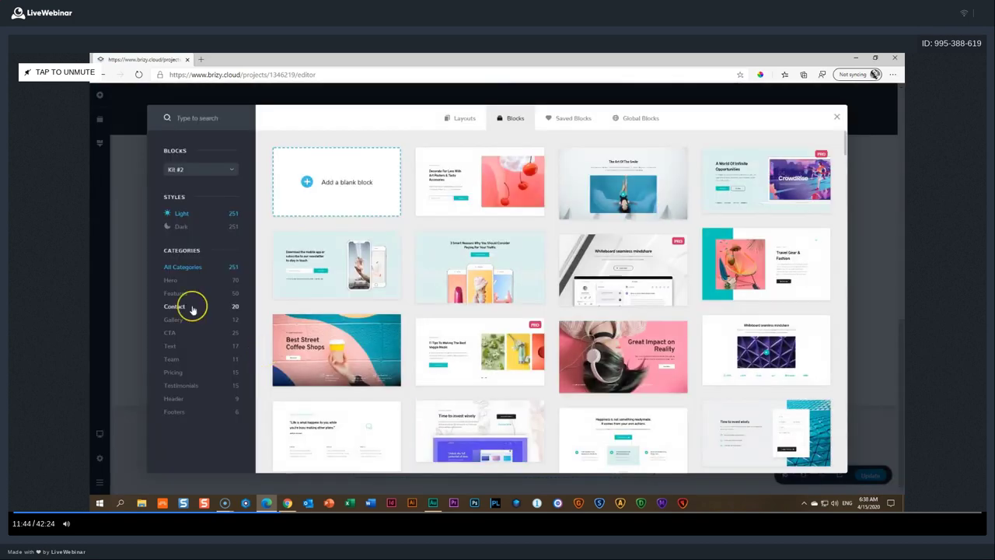
left_click(172, 358)
left_click(184, 227)
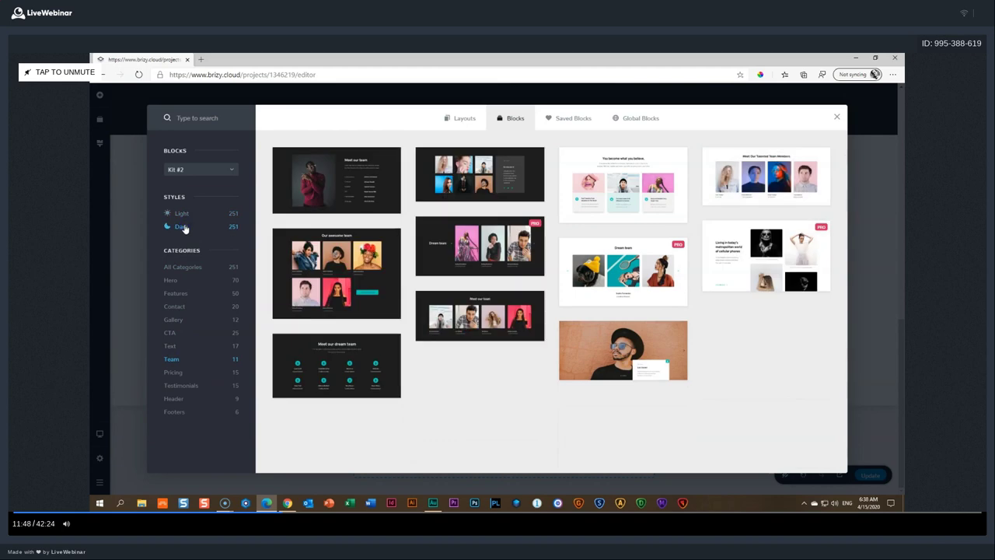
left_click(397, 287)
Step: Add the light Contact block "Hello, there!" with its message form at the end of the page
scroll(399, 292, "down", 5)
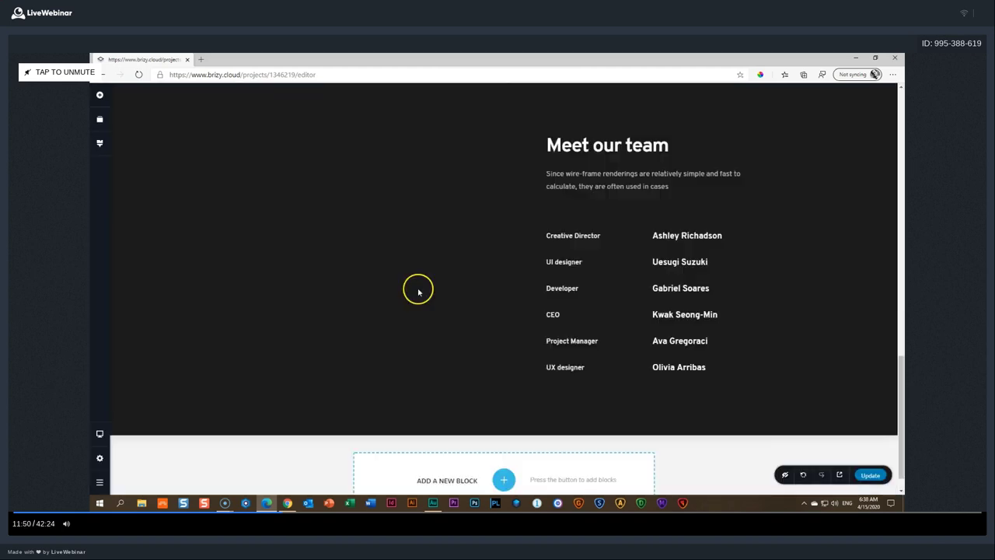
left_click(501, 449)
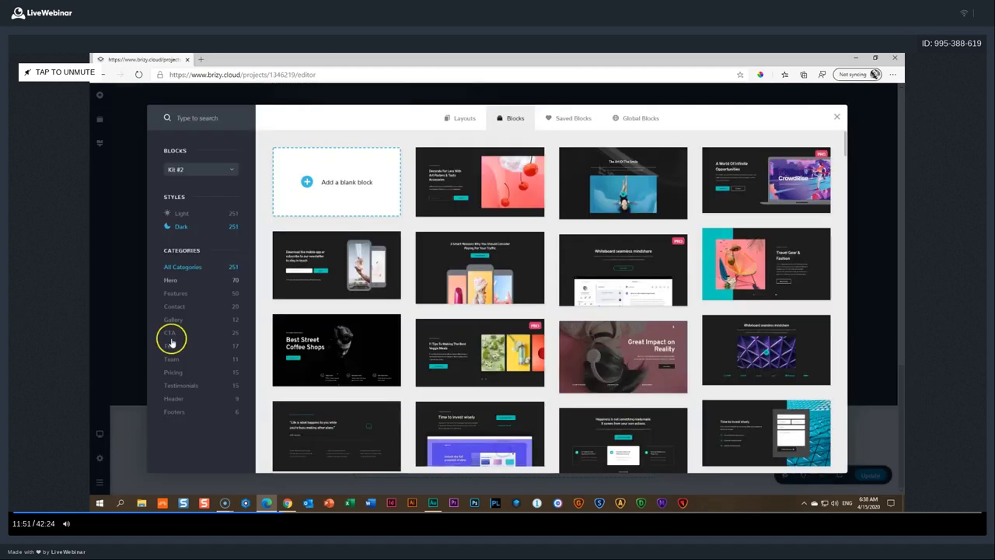
left_click(174, 307)
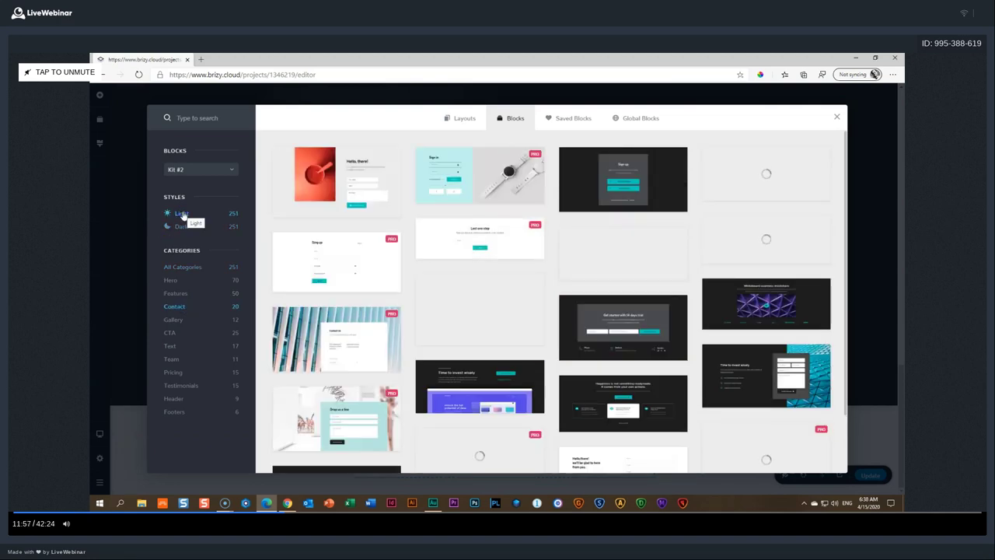
left_click(336, 180)
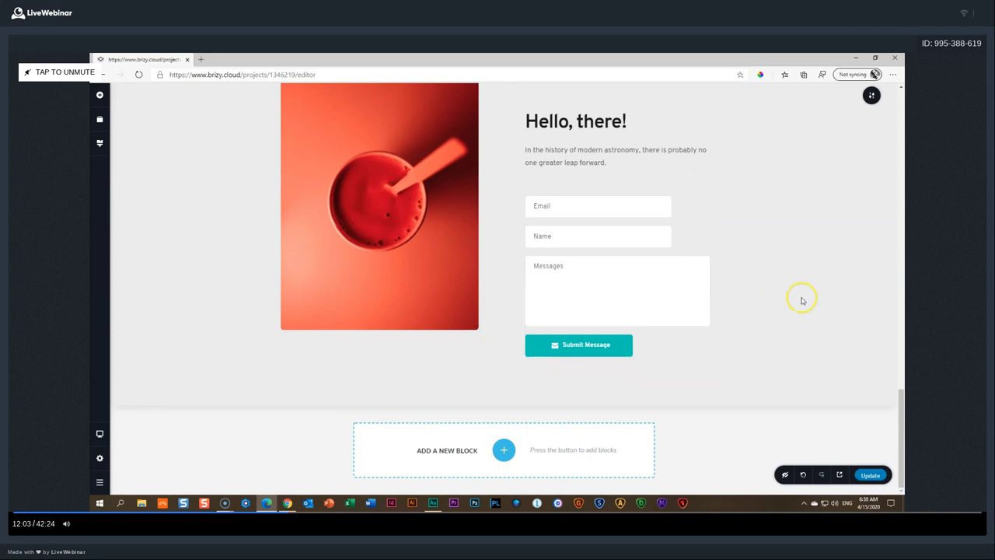
Step: Set the block name of the dark "Photographs are a way" features block to "feature" in its advanced settings
scroll(800, 296, "up", 15)
scroll(793, 294, "up", 1)
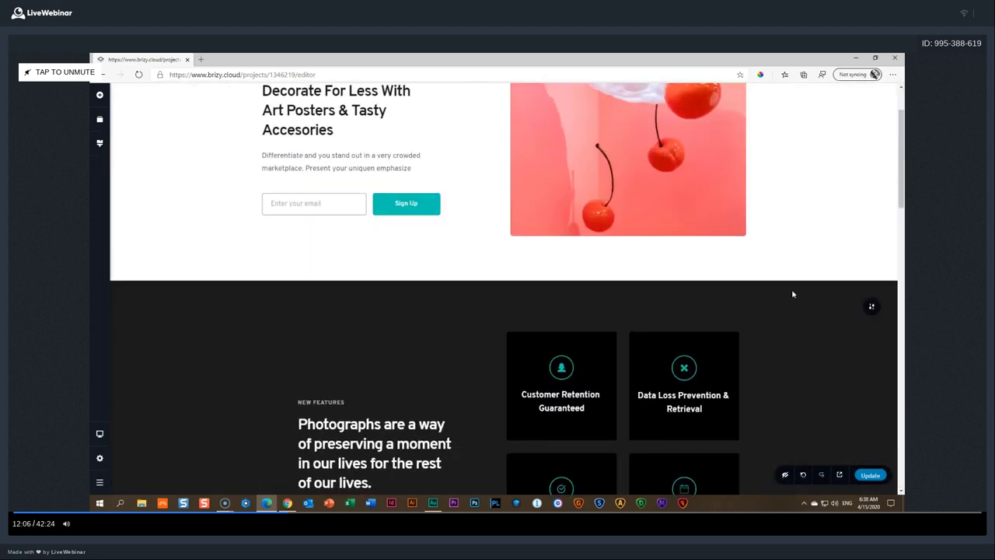
scroll(791, 291, "up", 1)
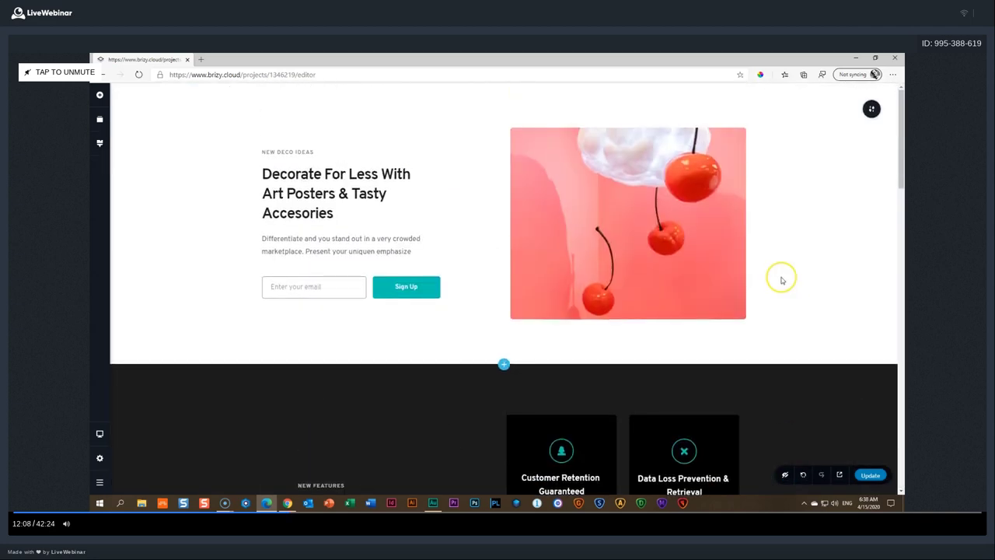
scroll(670, 253, "down", 3)
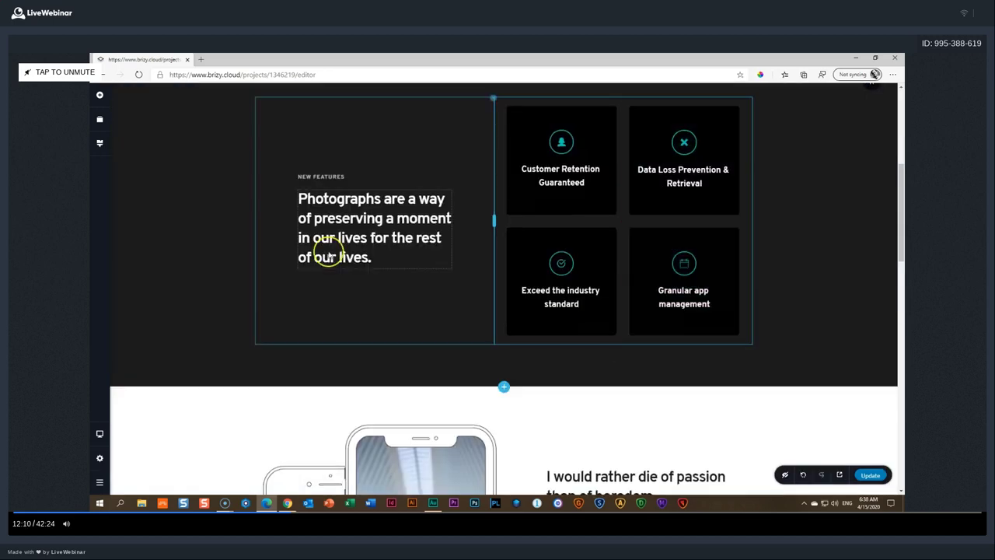
scroll(335, 249, "up", 1)
mouse_move(871, 143)
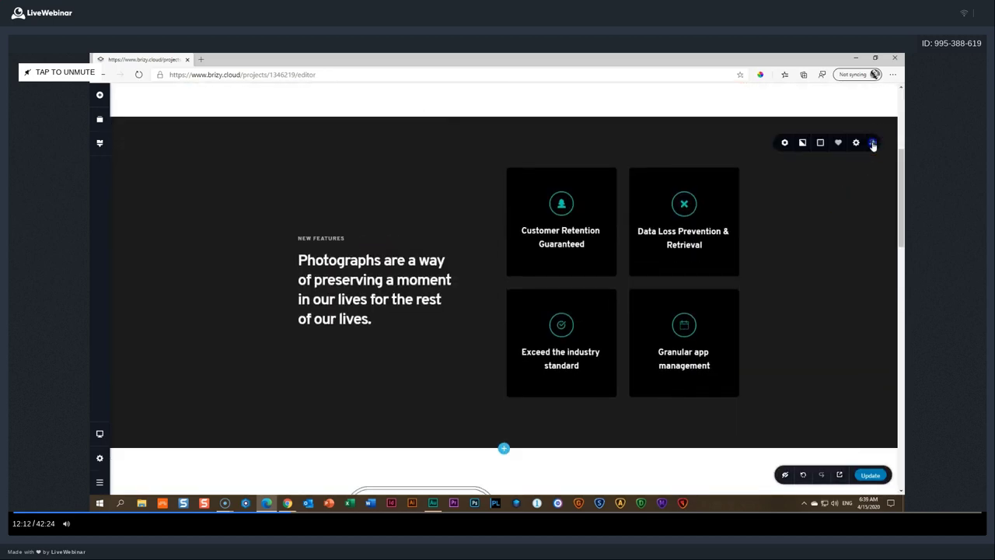
left_click(833, 143)
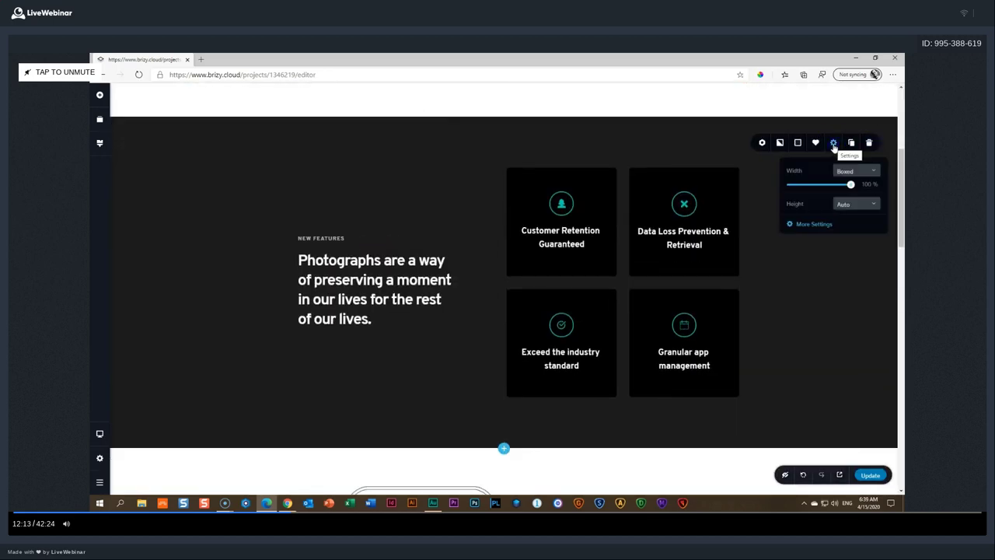
left_click(815, 227)
left_click(856, 119)
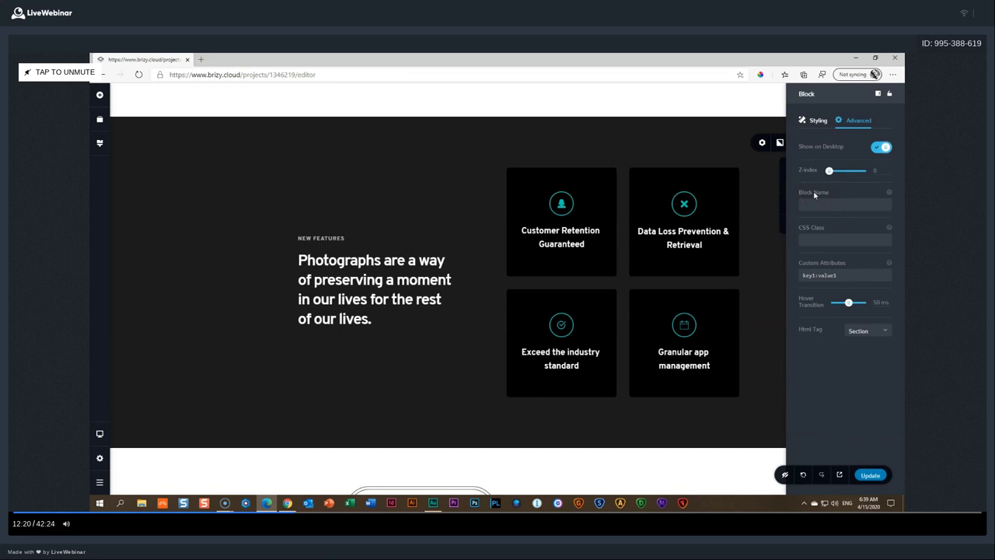
type("feature")
Step: Set the block name of the "I would rather die of passion than of boredom" block to "cta"
scroll(751, 264, "down", 3)
scroll(768, 260, "down", 1)
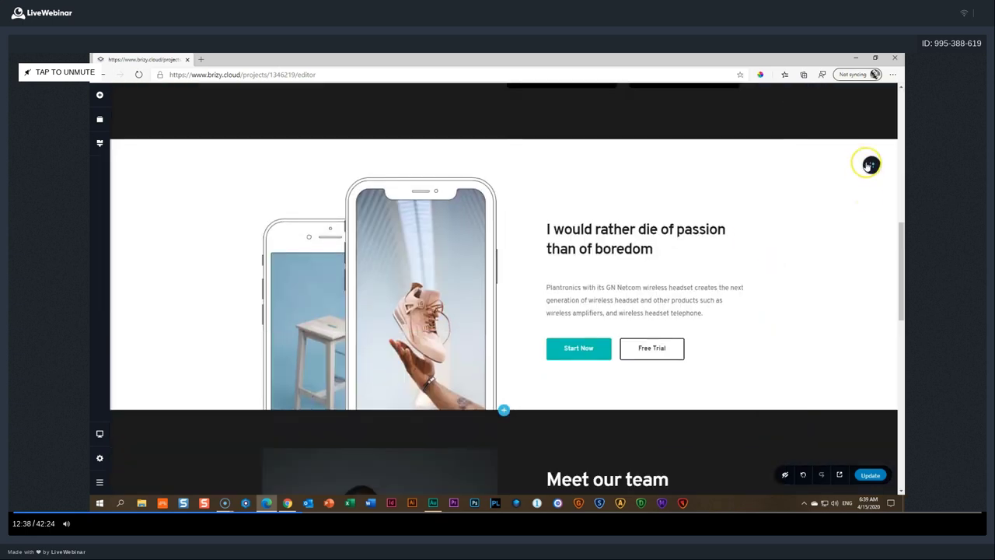
mouse_move(872, 171)
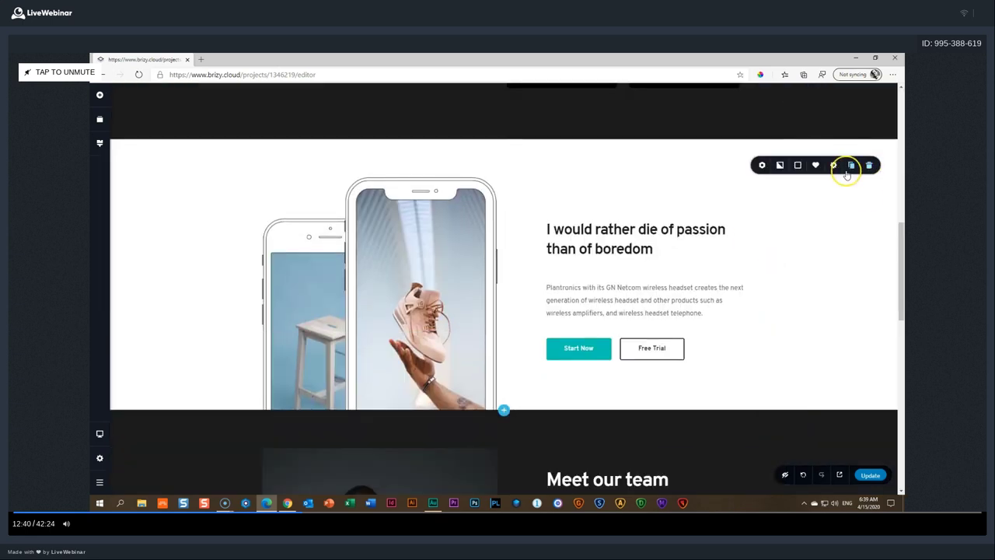
left_click(834, 166)
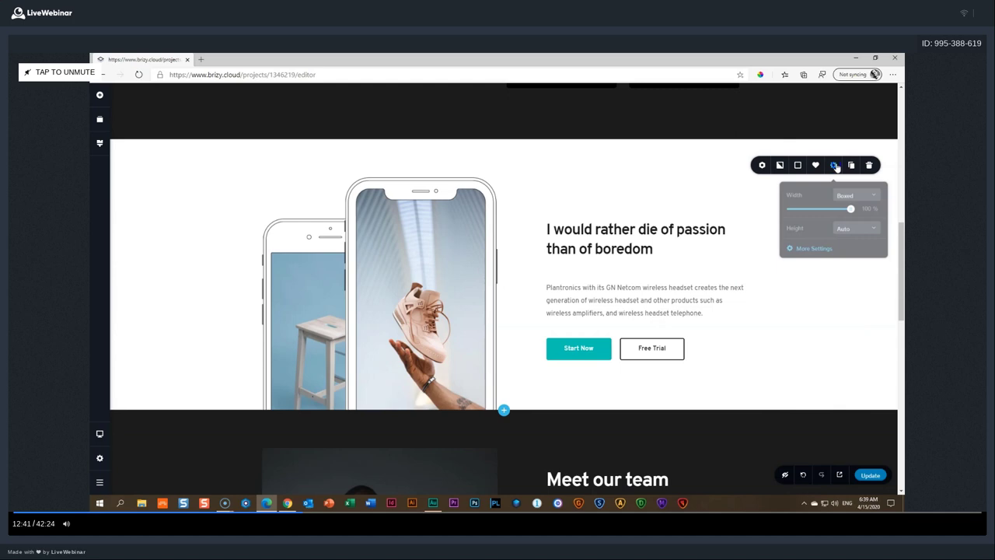
left_click(808, 248)
left_click(827, 205)
type("cta")
left_click(767, 300)
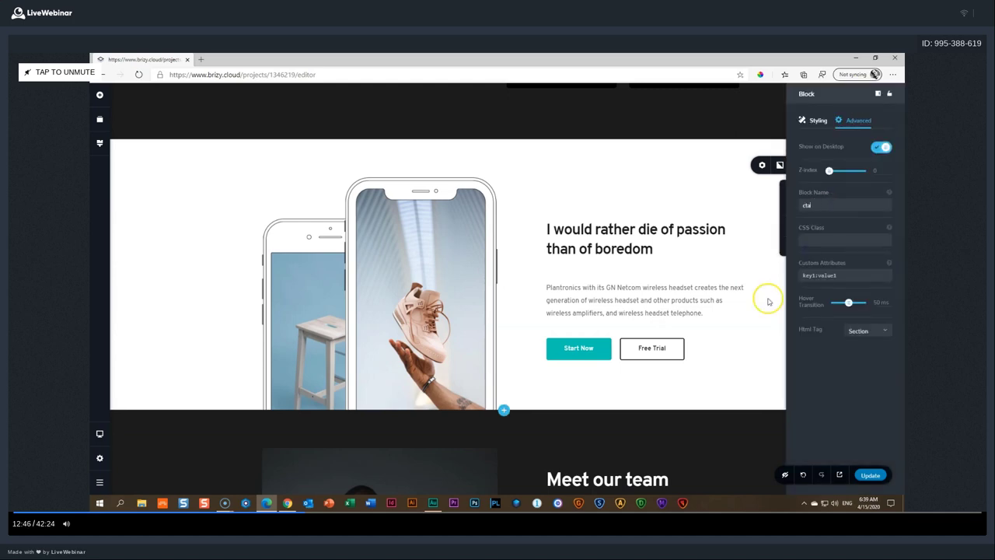
Step: Set the block name of the "Meet our team" block to "team"
scroll(762, 311, "down", 3)
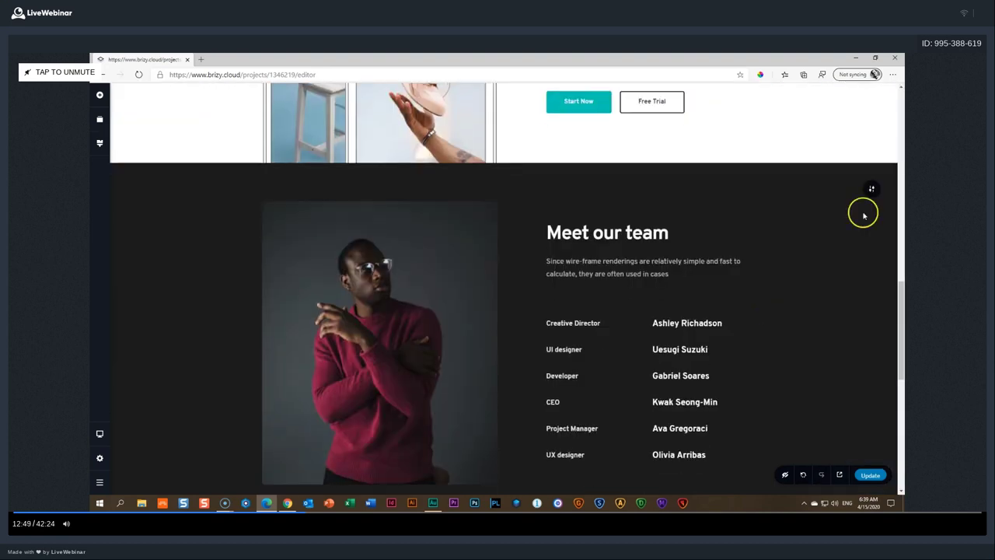
mouse_move(869, 194)
left_click(832, 191)
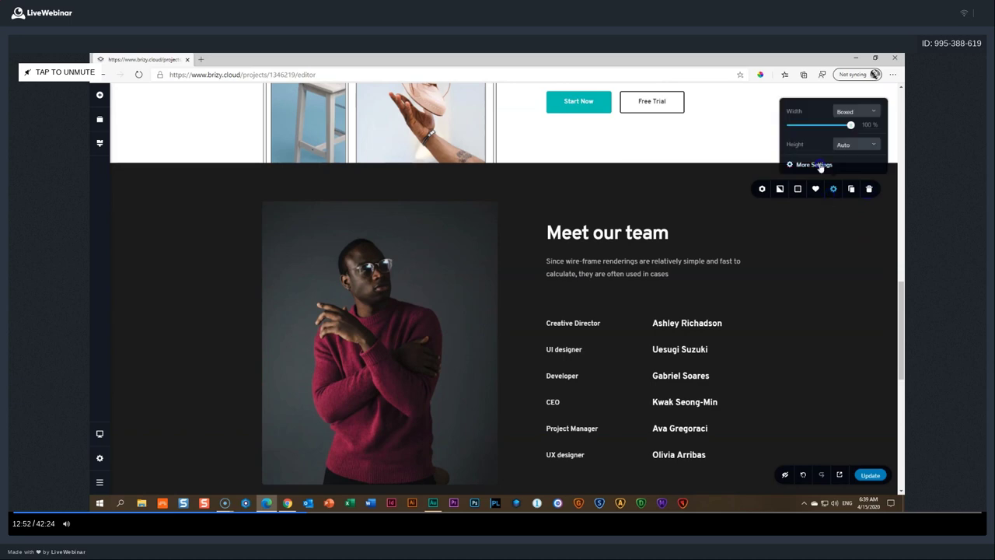
left_click(820, 165)
left_click(846, 200)
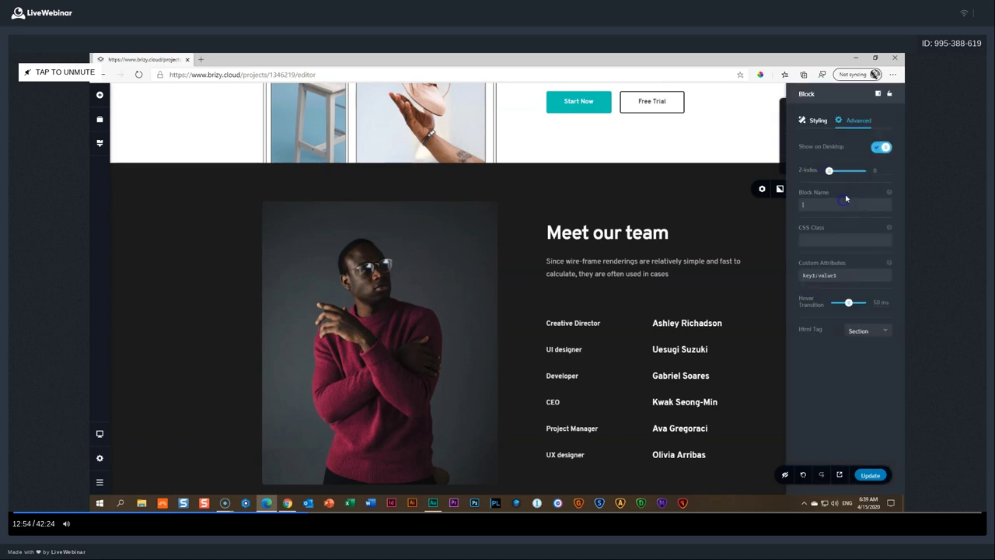
type("team")
left_click(752, 263)
Step: Set the block name of the "Hello, there!" contact form block to "contact" in its advanced settings
scroll(793, 283, "down", 4)
scroll(794, 283, "down", 2)
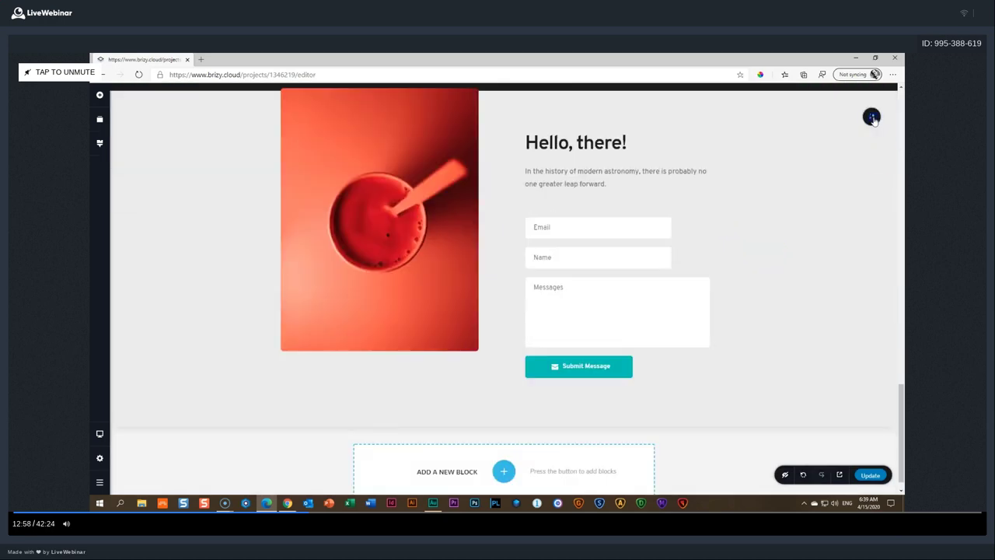
left_click(872, 116)
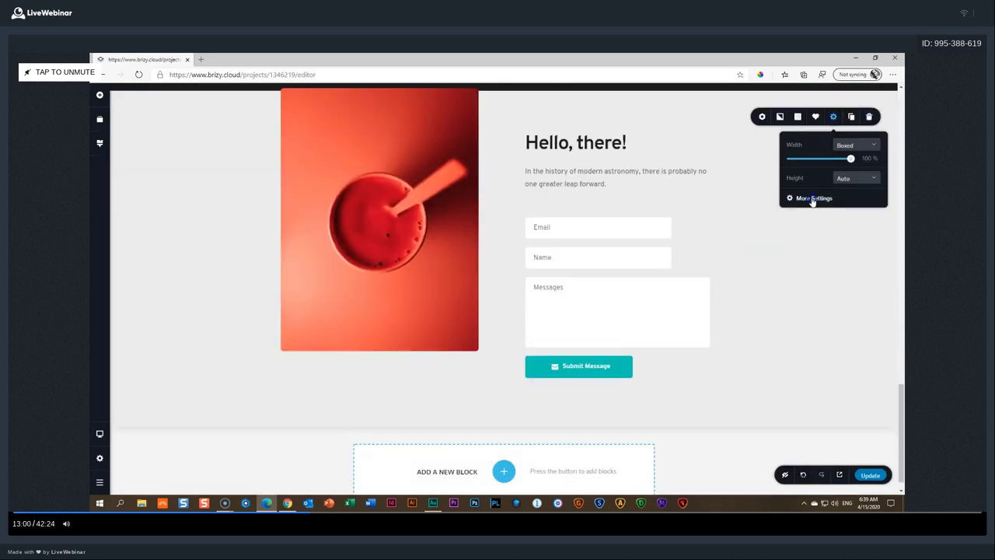
left_click(811, 199)
left_click(825, 204)
type("contact")
left_click(813, 257)
left_click(784, 283)
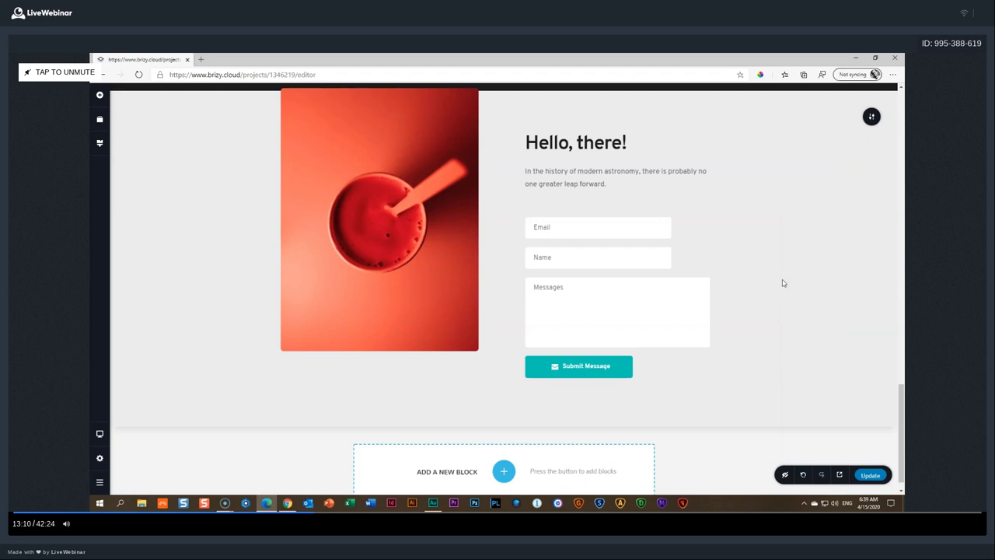
Step: Add a blank block below the "Decorate For Less" block and move it to the very start of the page
scroll(783, 283, "up", 15)
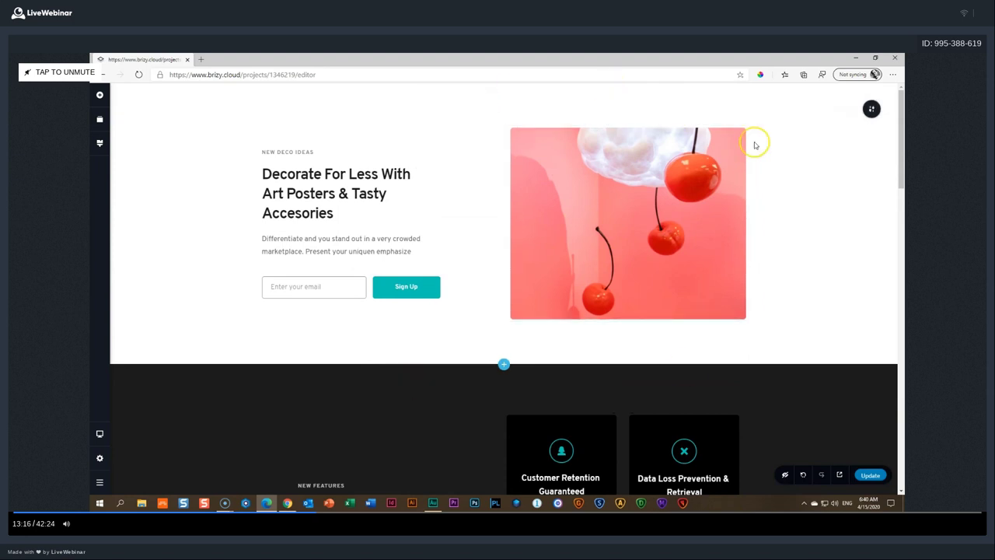
scroll(682, 246, "down", 3)
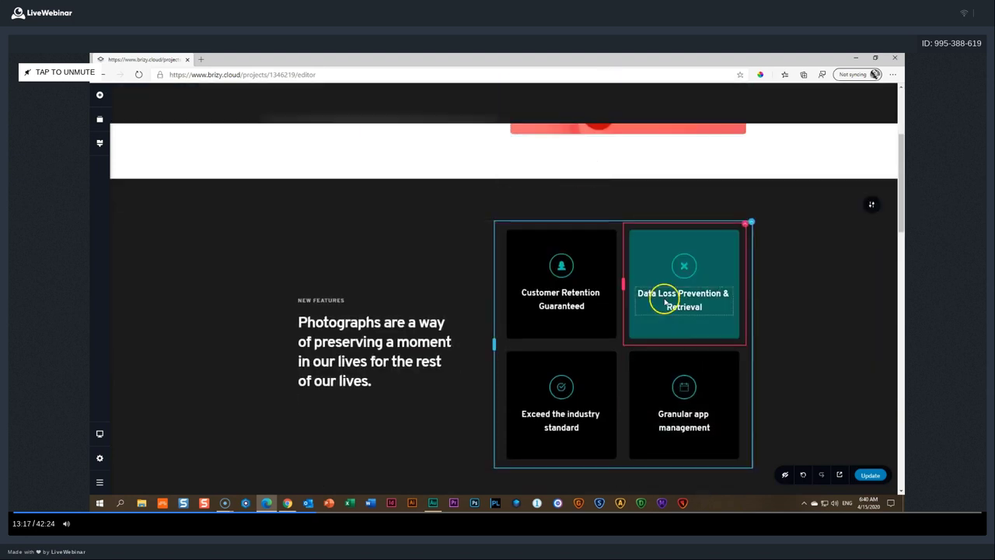
scroll(670, 295, "down", 10)
scroll(673, 289, "up", 5)
scroll(674, 293, "up", 10)
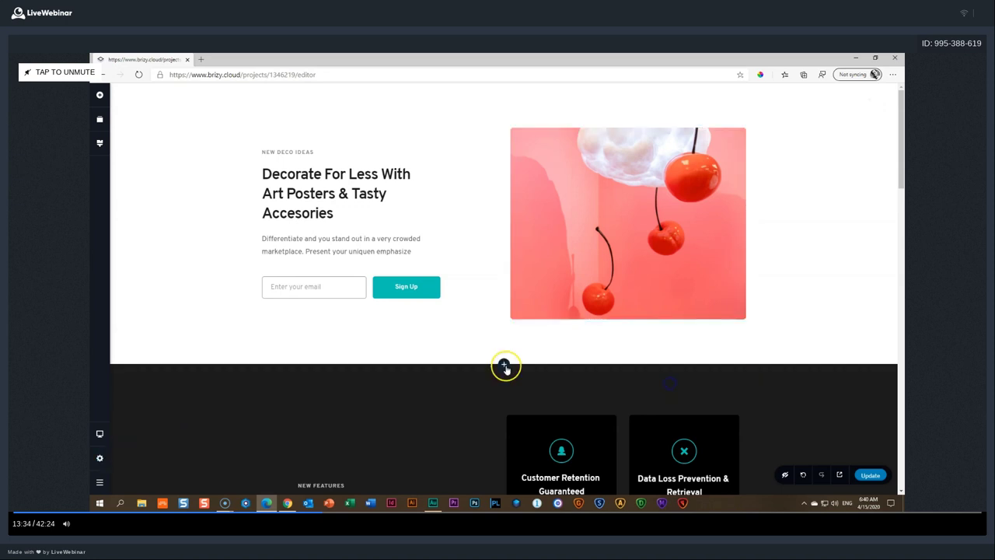
left_click(504, 367)
left_click(382, 191)
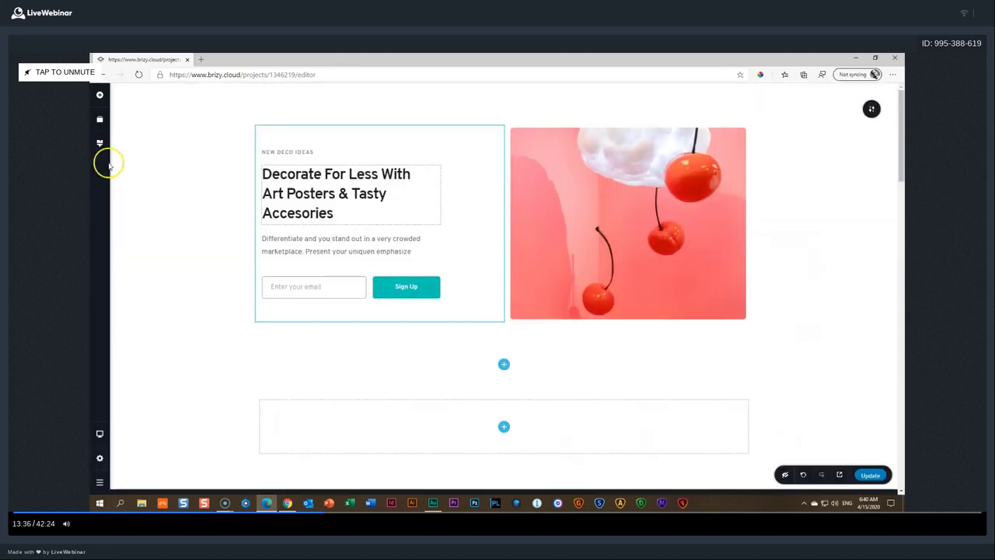
left_click(108, 125)
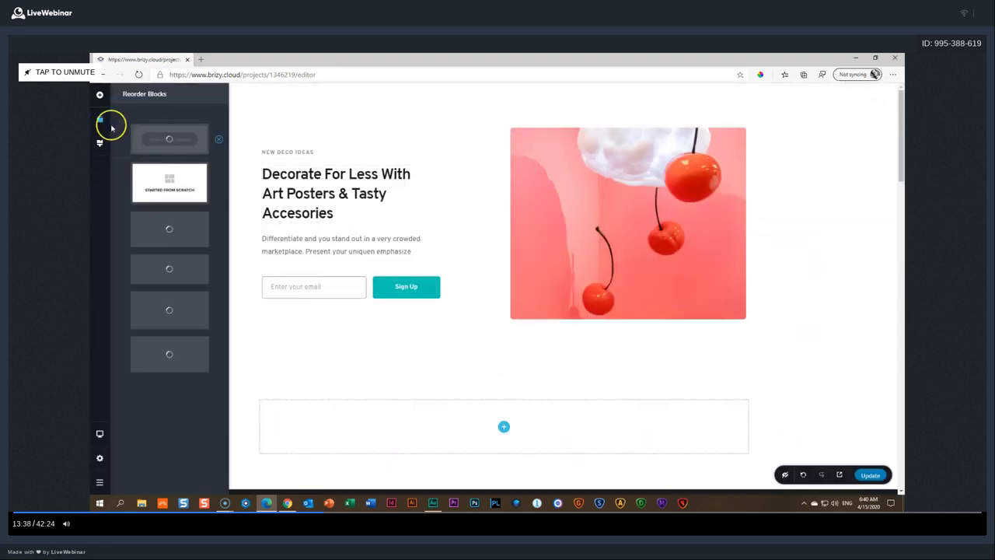
left_click_drag(170, 183, 169, 136)
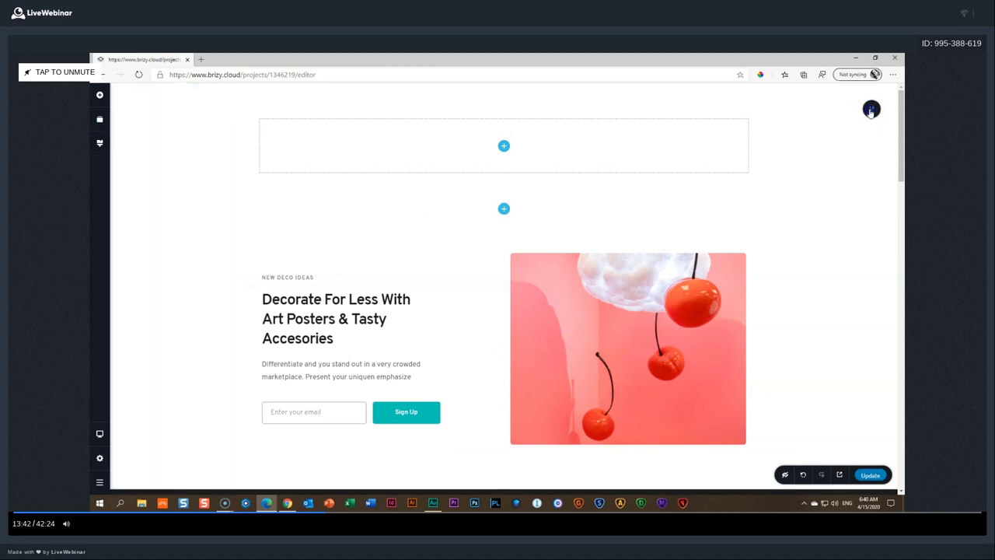
Step: Give the blank block at the start of the page a light pink background color
left_click(872, 109)
left_click(797, 110)
left_click(793, 218)
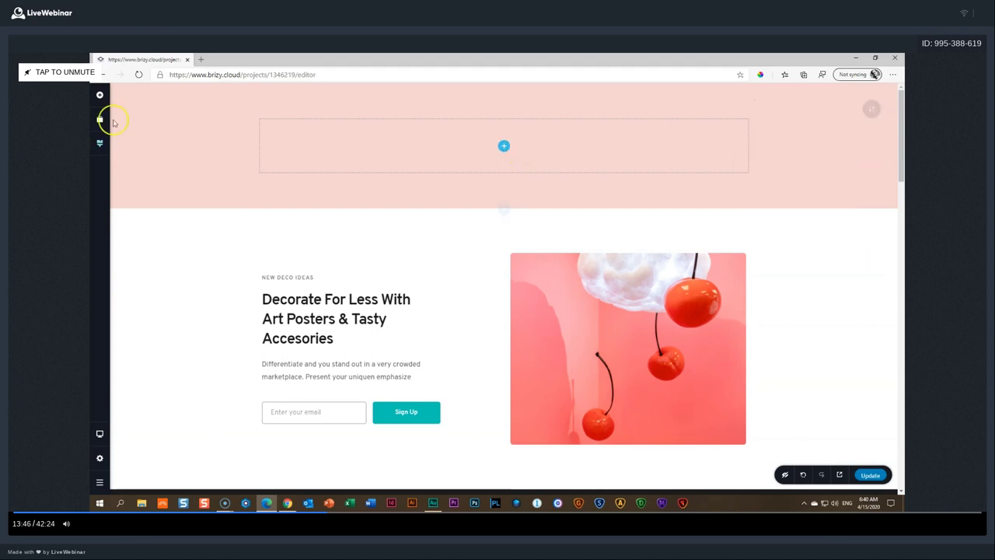
Step: Place a Menu element inside the pink block at the start of the page
left_click(99, 95)
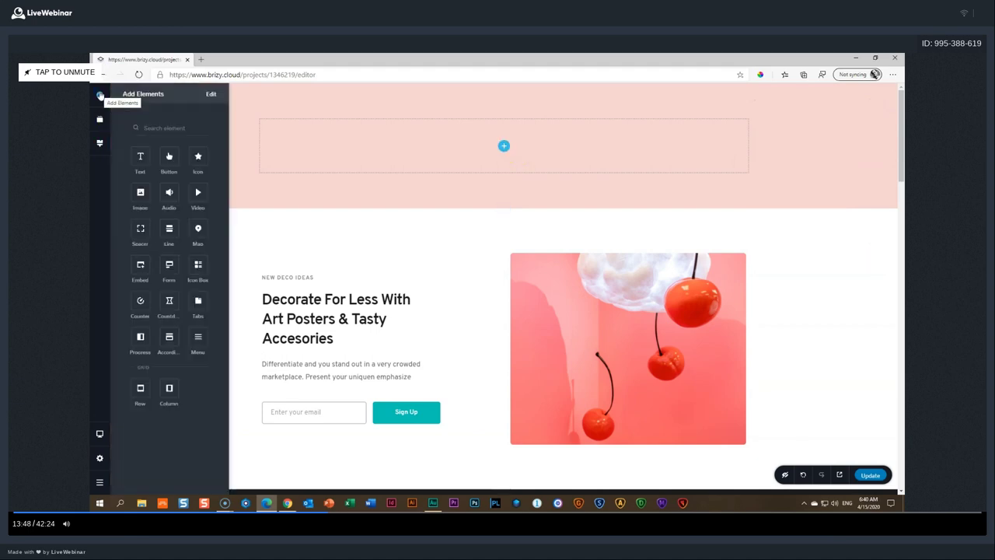
mouse_move(197, 336)
left_mouse_down()
mouse_move(333, 234)
mouse_move(506, 145)
left_mouse_up()
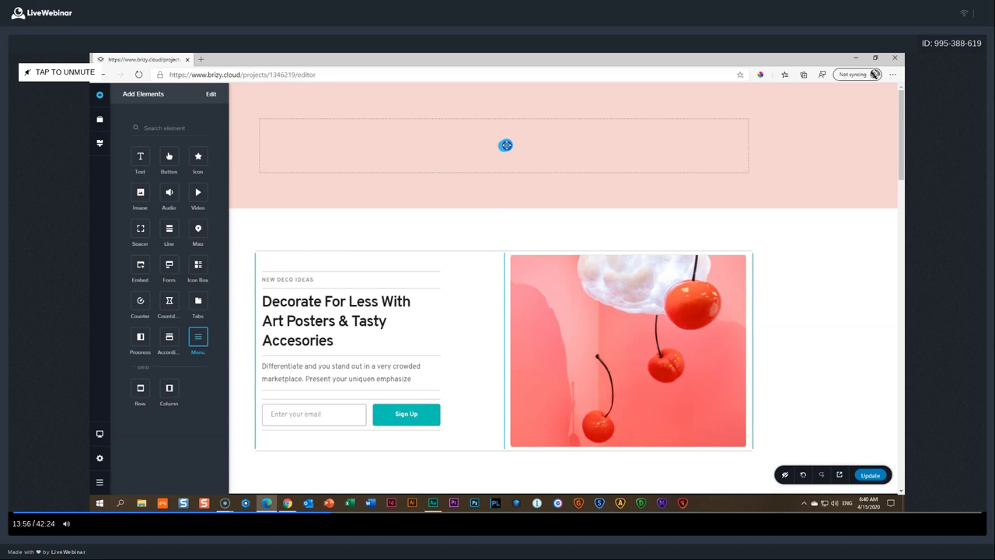
mouse_move(505, 145)
left_mouse_down()
mouse_move(307, 235)
mouse_move(518, 132)
left_mouse_up()
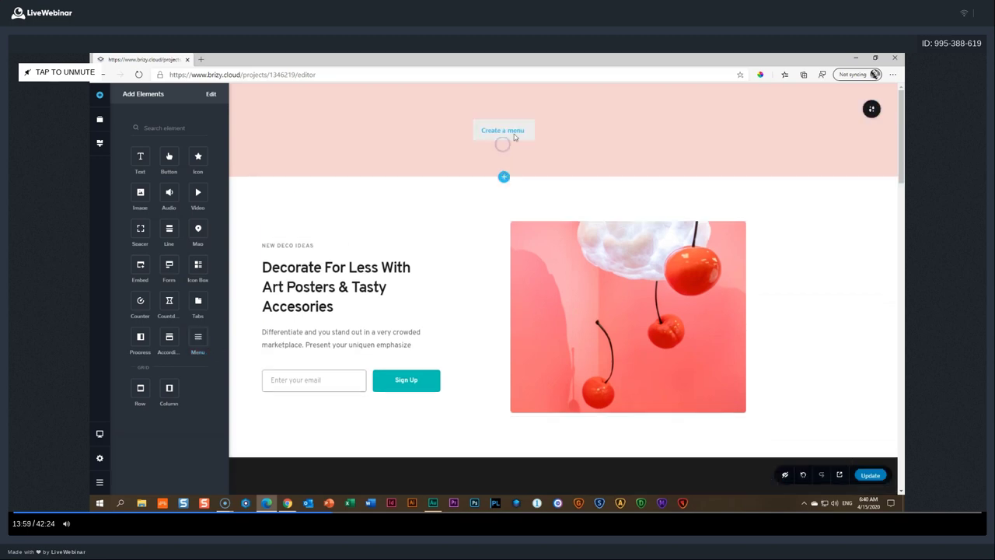
Step: Create a new site menu named "Single Page Menu" starting from the placed menu element
left_click(515, 133)
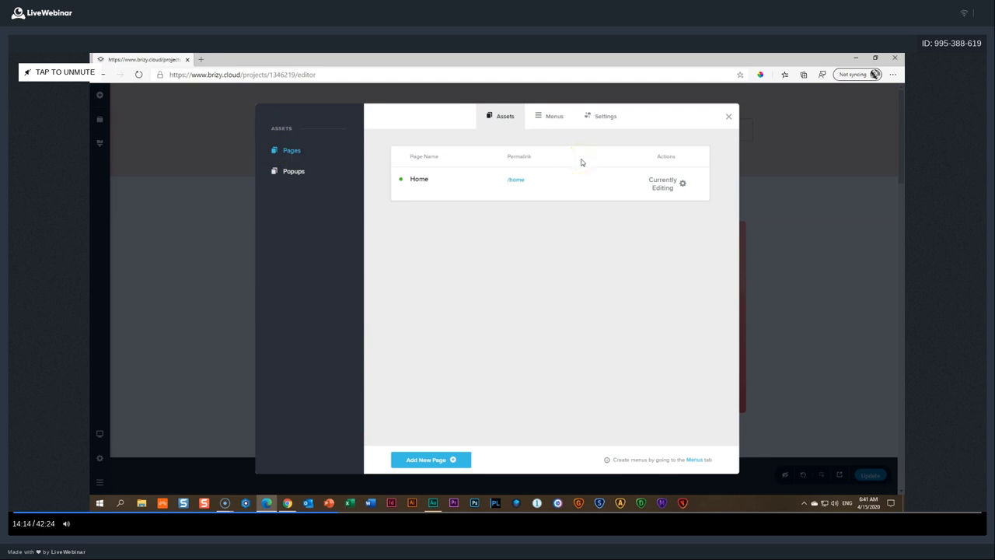
left_click(548, 120)
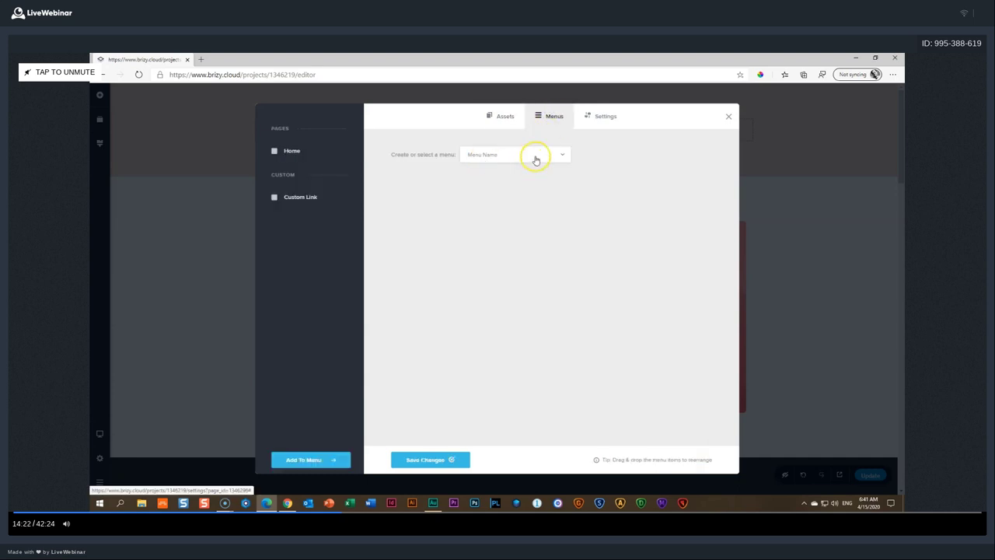
left_click(534, 159)
left_click(493, 179)
type("Sing")
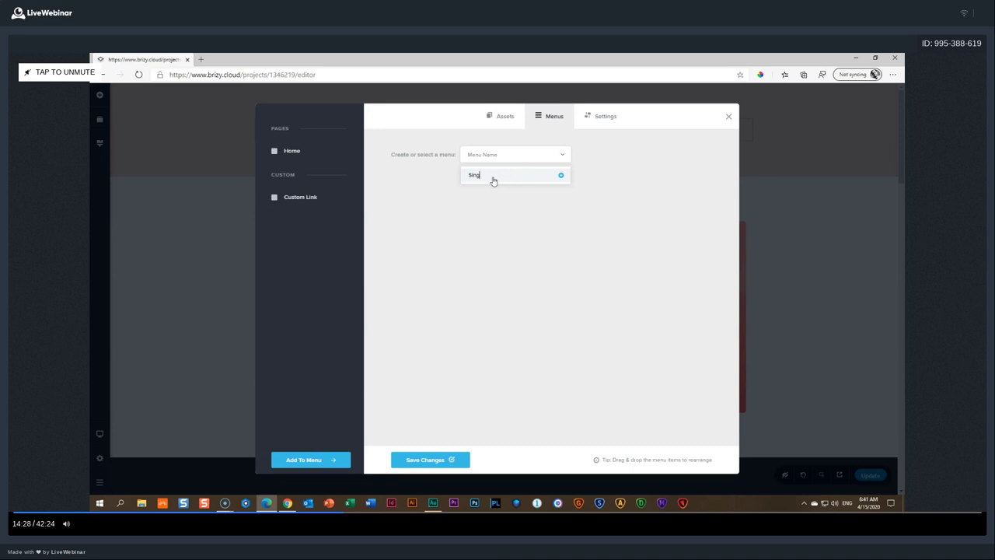
type("ele Page Menu")
left_click(561, 176)
left_click(611, 176)
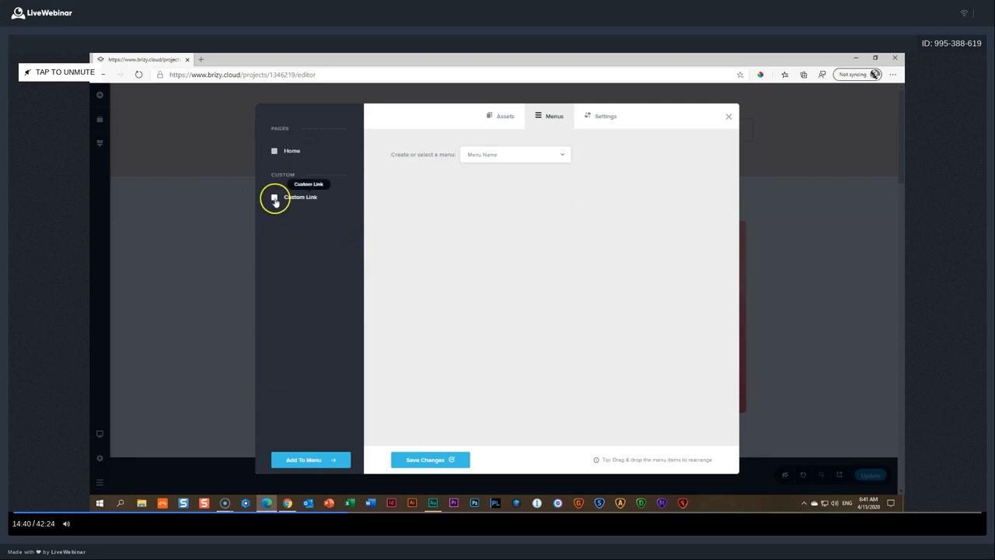
Step: Add a Custom Link item to the Single Page Menu
left_click(275, 199)
left_click(311, 459)
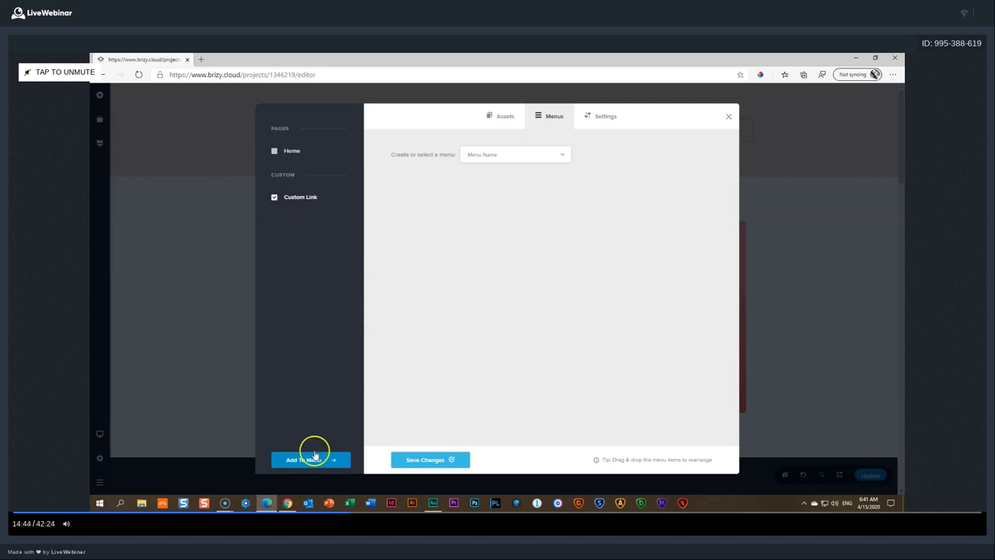
left_click(484, 158)
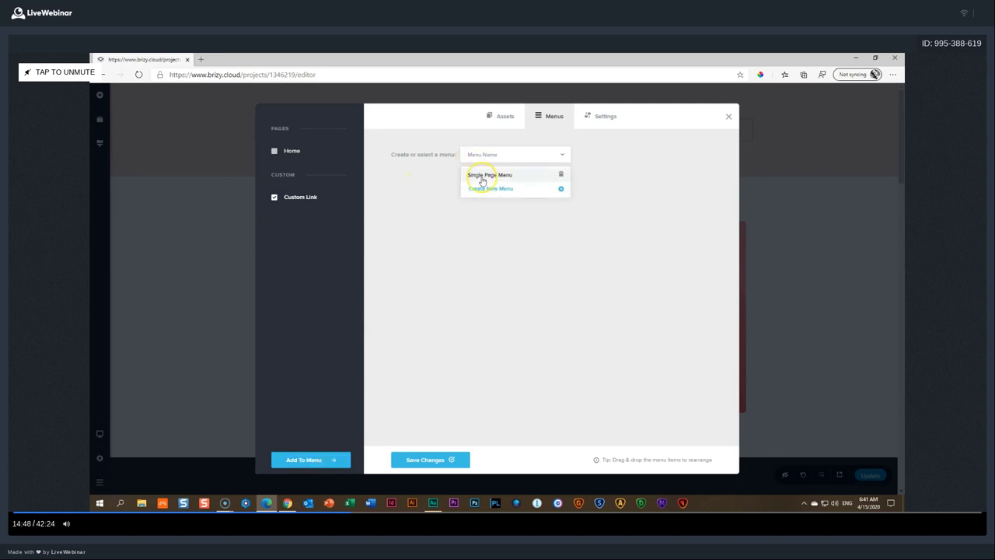
left_click(480, 176)
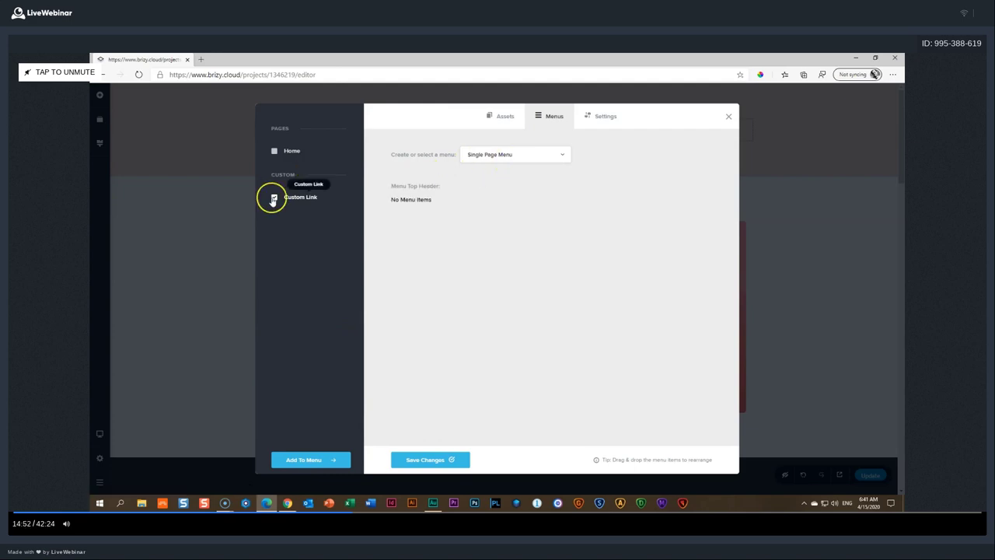
left_click(302, 461)
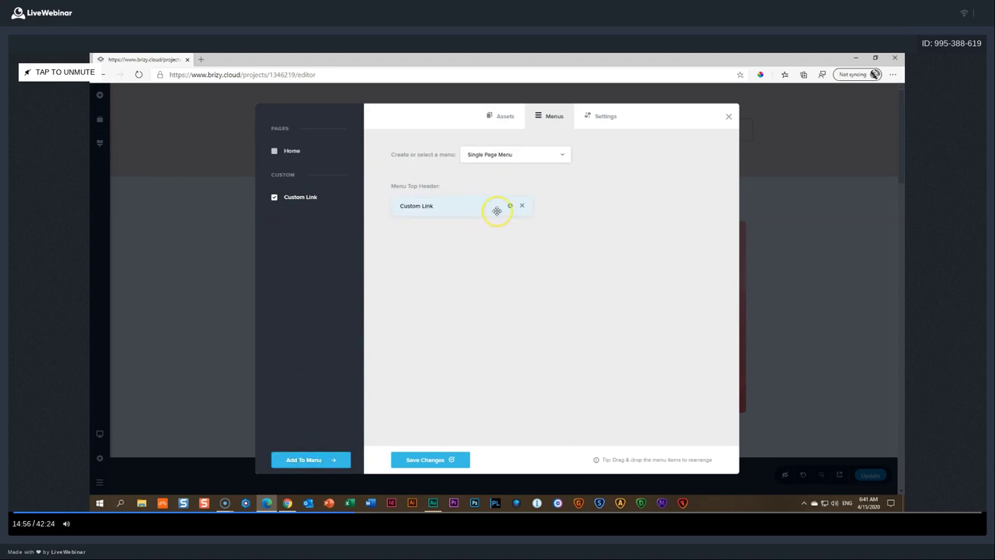
Step: Set the custom link's anchor to "#features" and its title to "Features", and save the menu changes
left_click(510, 205)
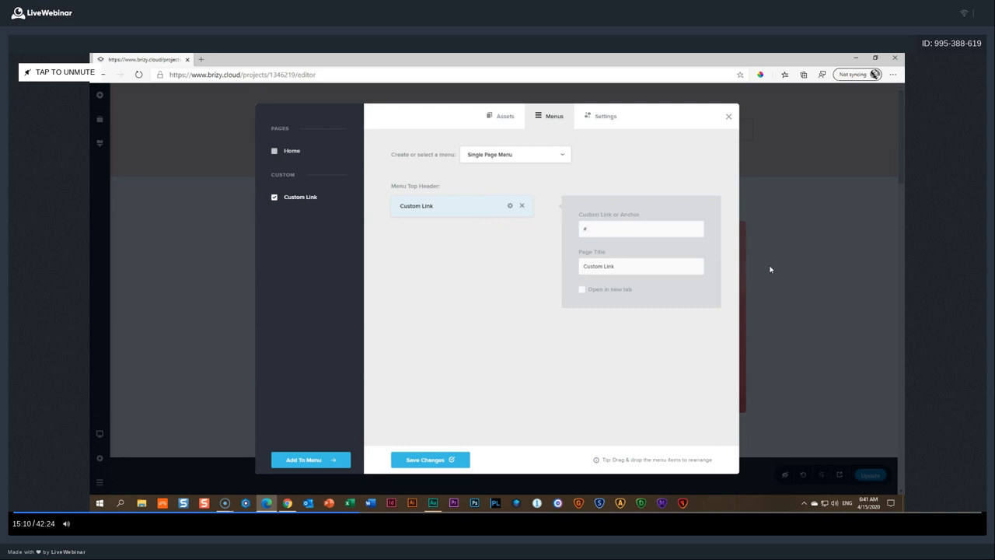
type("features")
key("Tab")
type("Features")
left_click(608, 363)
left_click(420, 460)
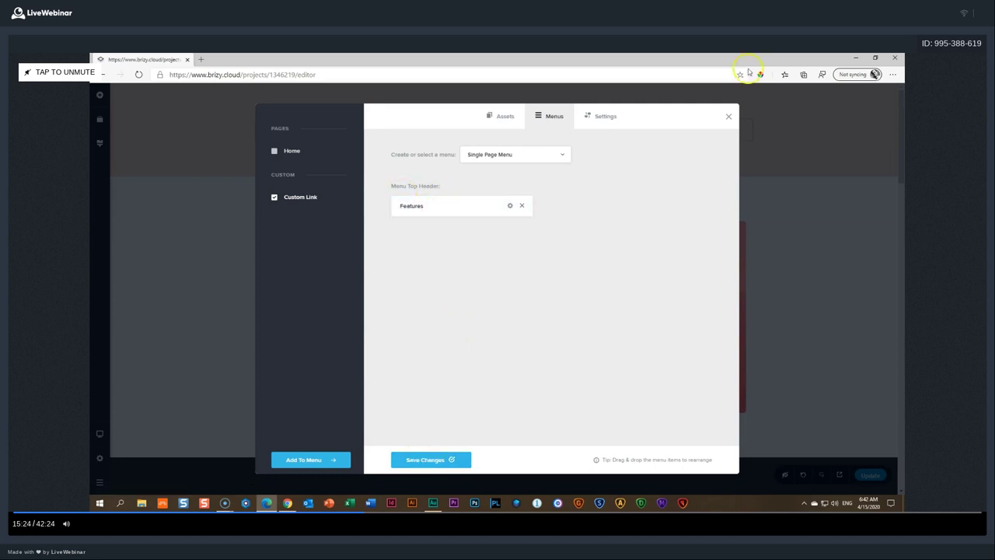
Step: Leave the menu settings, update the page and reload the editor to load the new menu
left_click(729, 118)
left_click(871, 475)
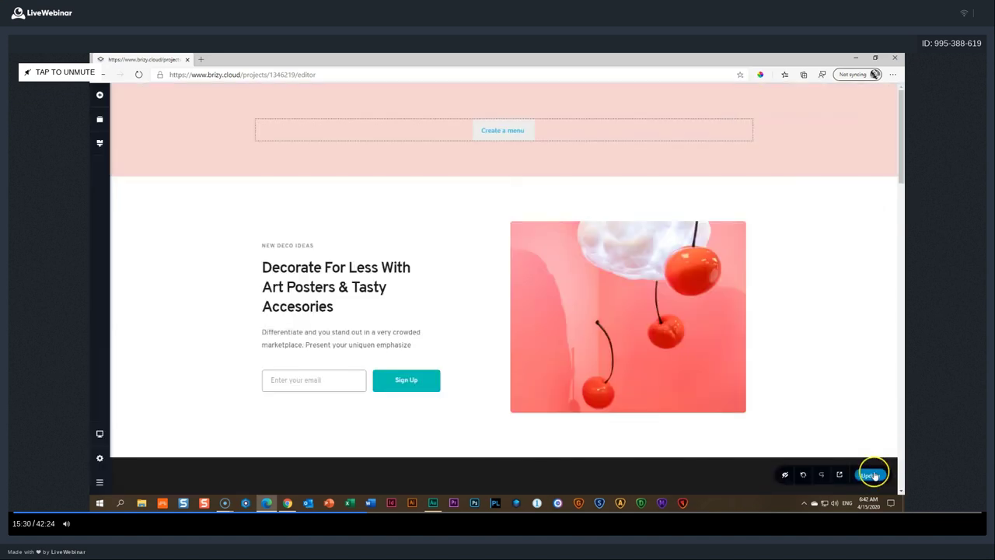
left_click(710, 206)
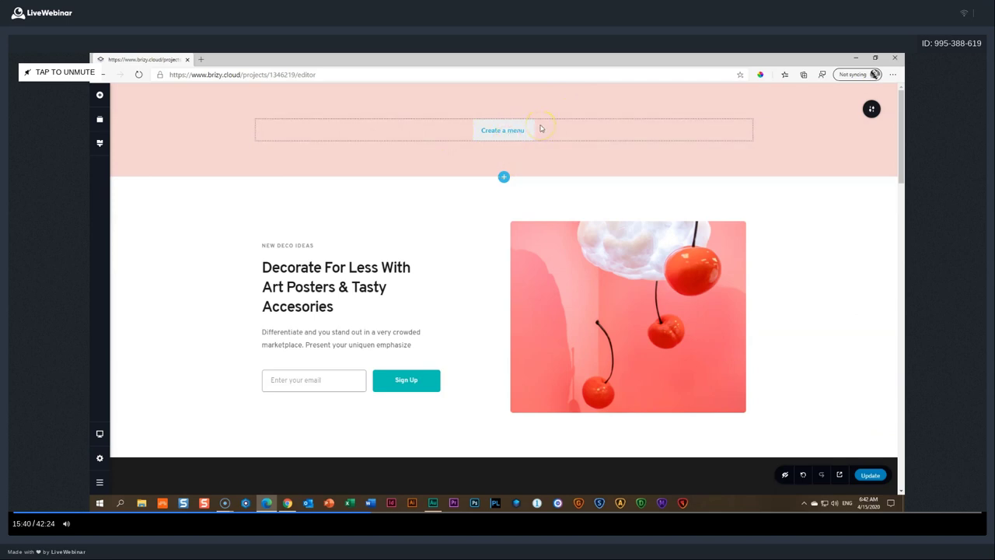
left_click(139, 75)
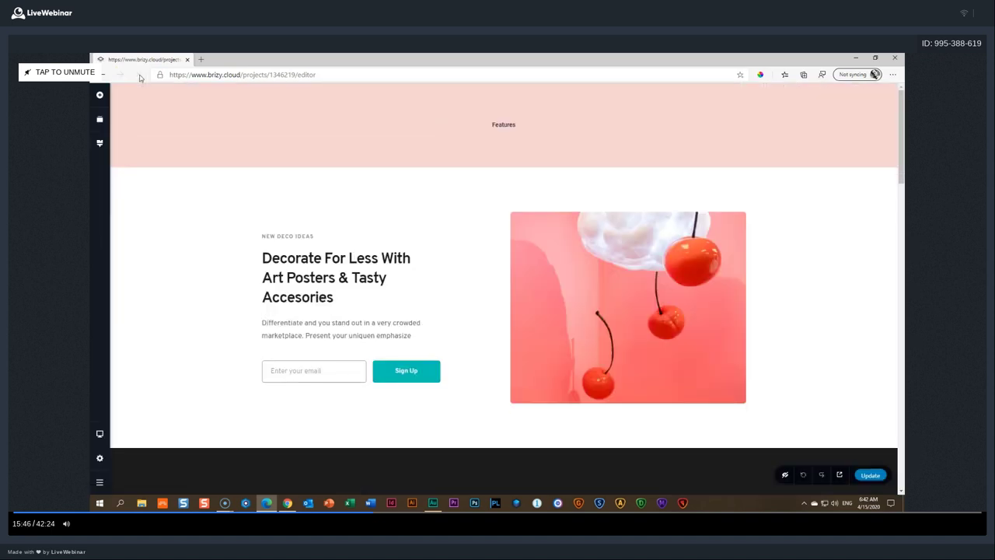
Step: Open the live page and test where the Features menu link leads, checking the header and features block
left_click(503, 125)
left_click(829, 377)
left_click(839, 475)
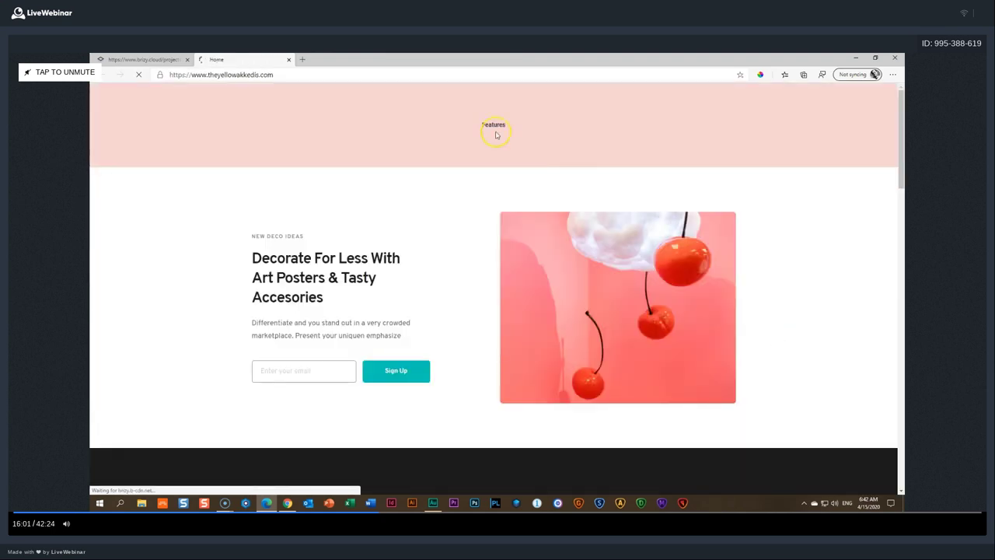
left_click(494, 127)
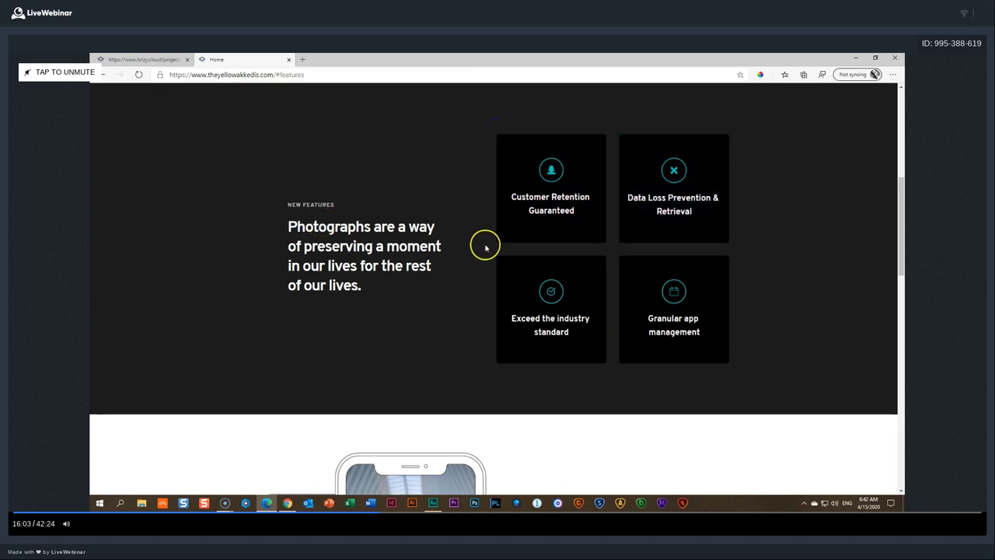
scroll(484, 249, "up", 5)
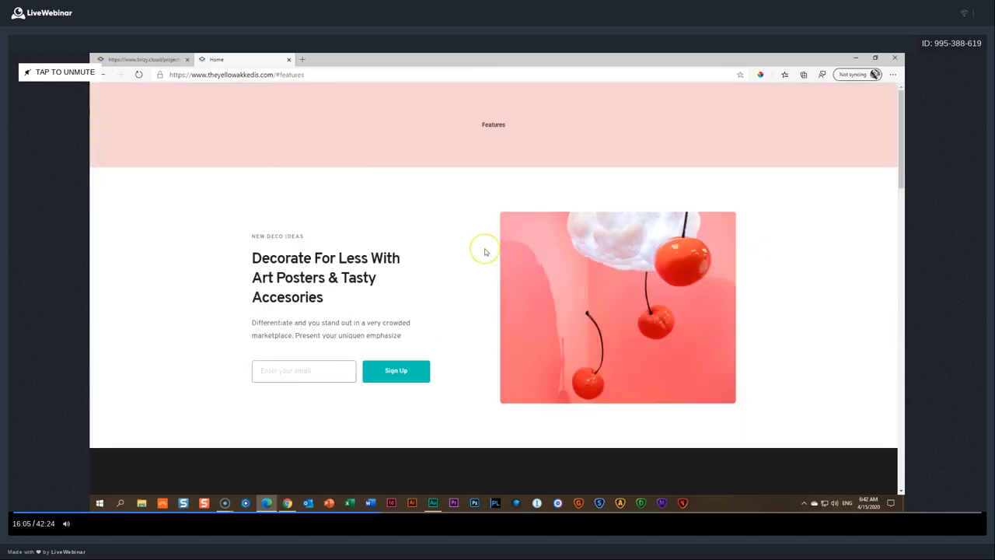
scroll(484, 252, "down", 1)
scroll(484, 252, "down", 4)
scroll(486, 253, "up", 5)
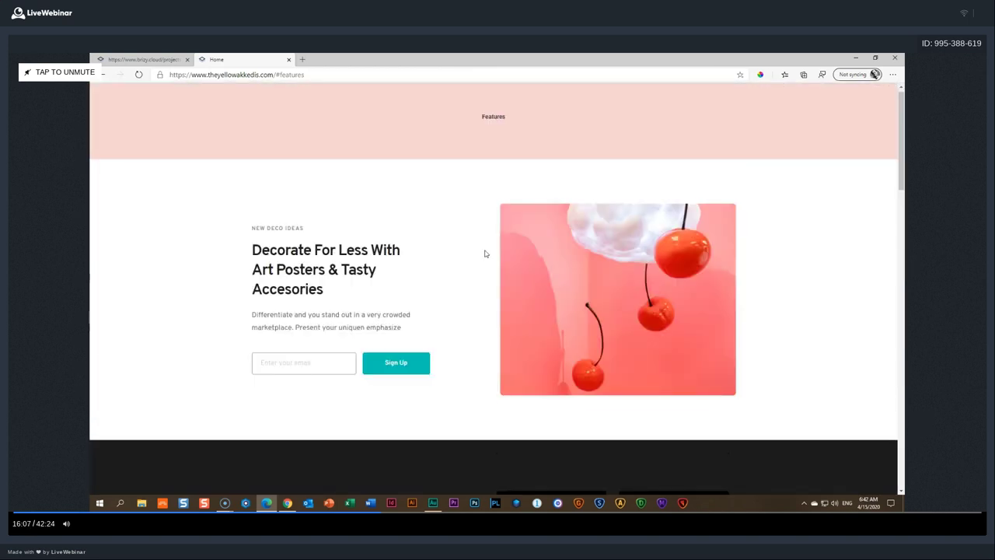
scroll(485, 251, "down", 3)
scroll(485, 253, "up", 3)
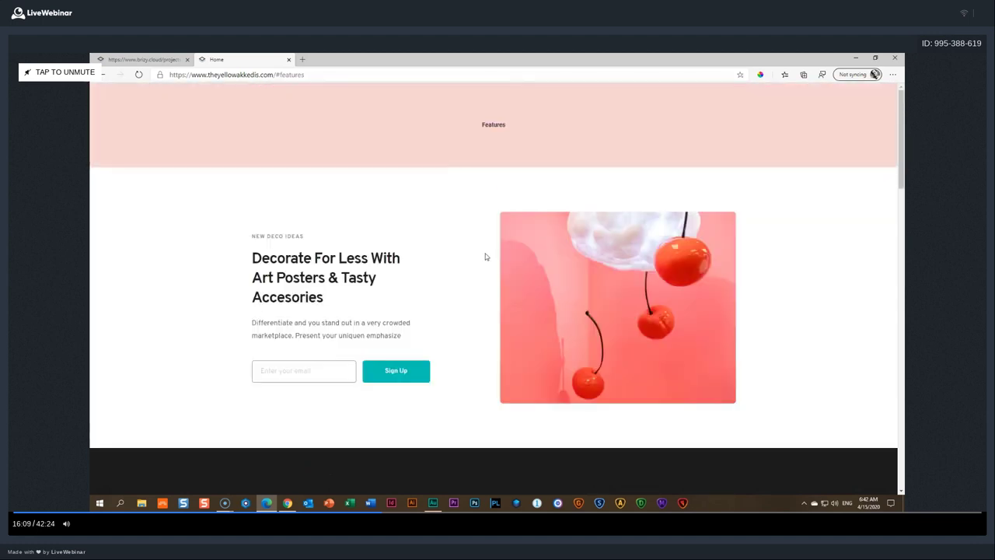
Step: Back in the editor, set the block name of the "Decorate For Less" block to "features" in its advanced settings
key("ctrl+Tab")
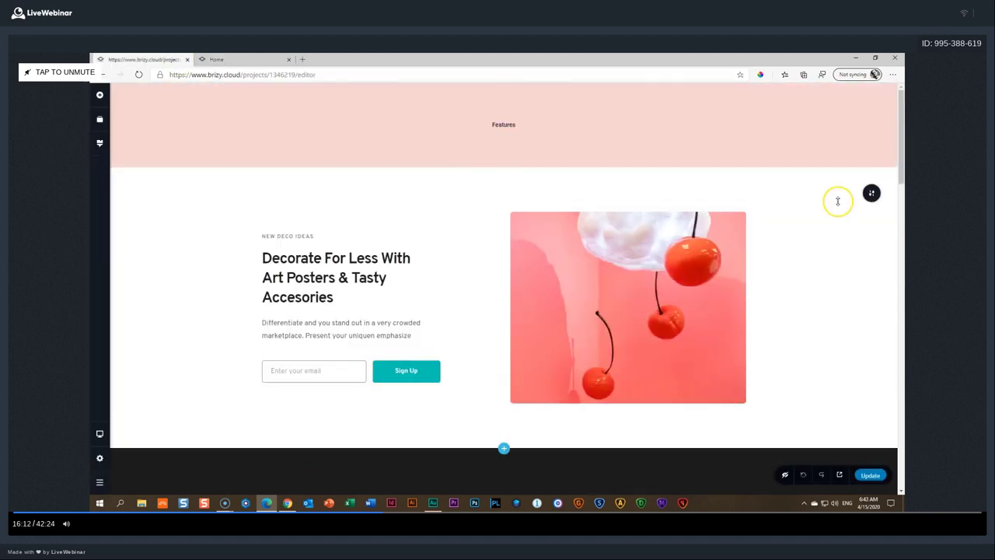
left_click(872, 193)
left_click(835, 194)
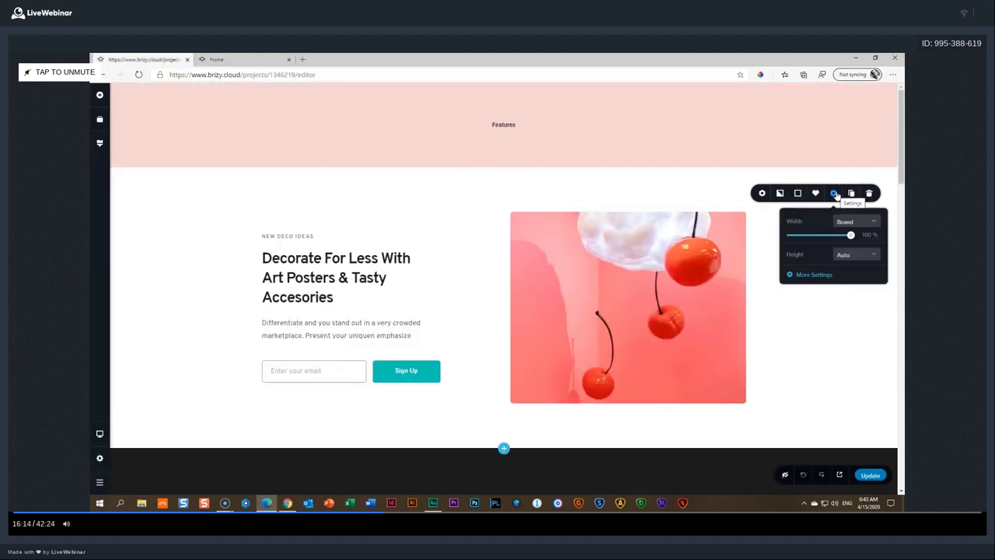
left_click(814, 274)
left_click(870, 130)
left_click(827, 205)
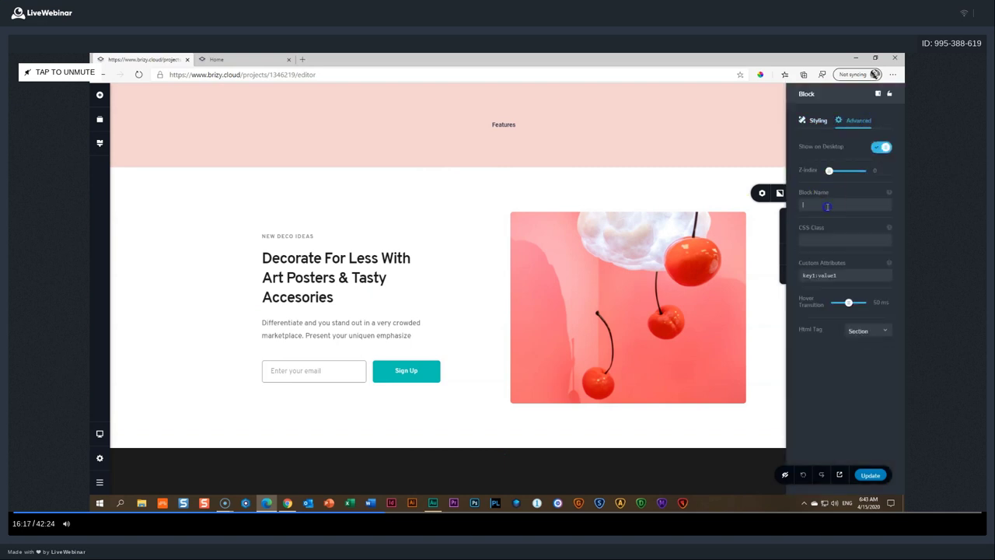
type("features")
left_click(767, 338)
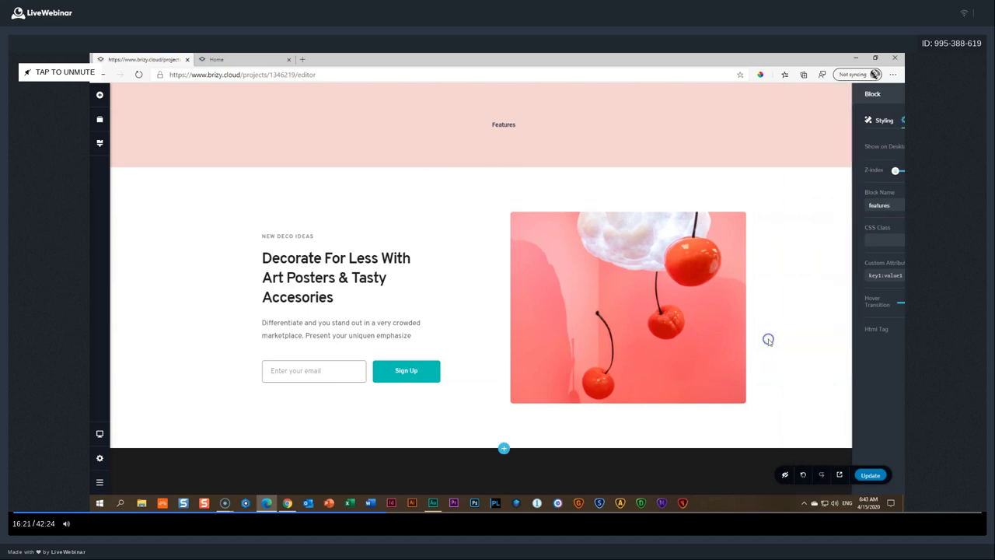
Step: Set the block name of the dark "Photographs are a way" block to "cta" in its advanced settings
scroll(803, 336, "down", 2)
scroll(802, 336, "down", 3)
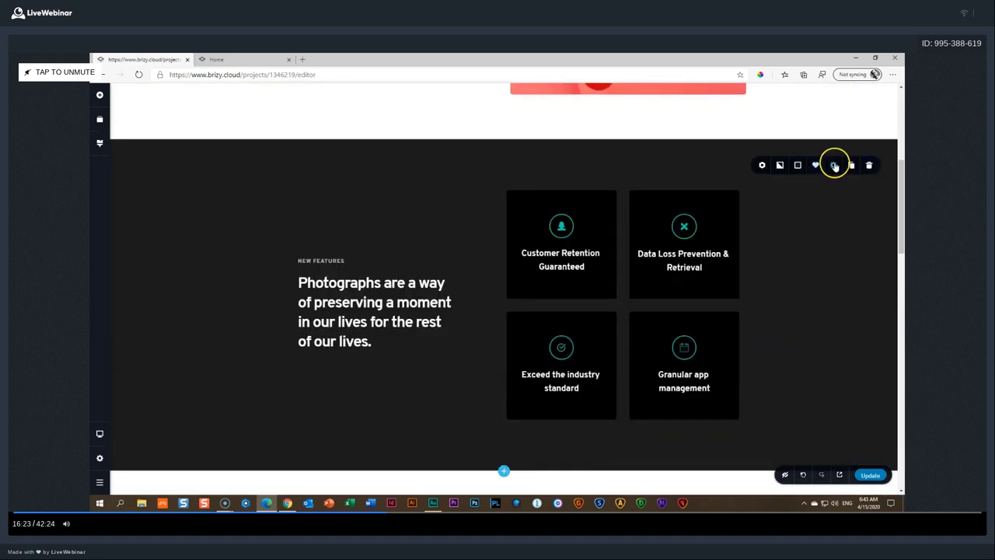
left_click(834, 165)
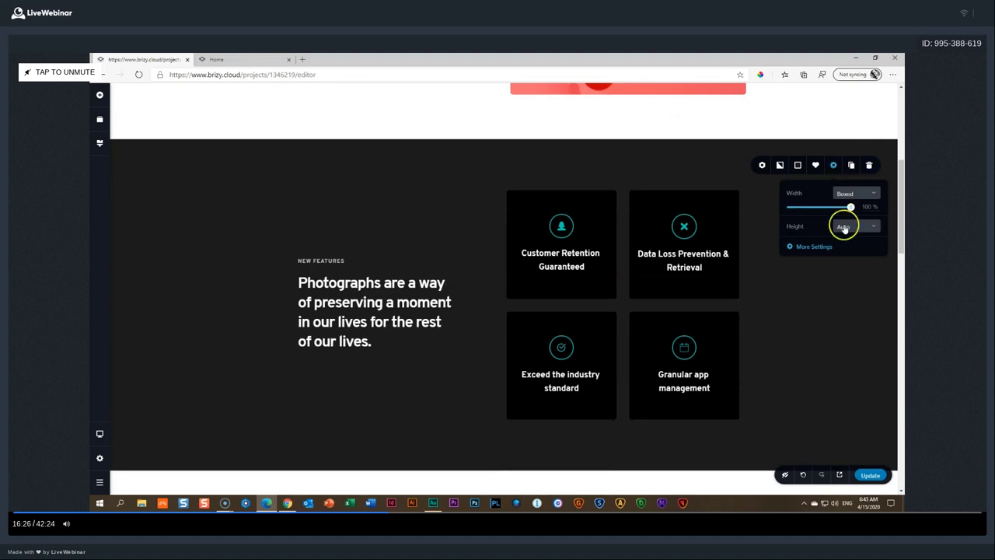
left_click(821, 247)
left_click_drag(841, 206, 772, 204)
type("cta")
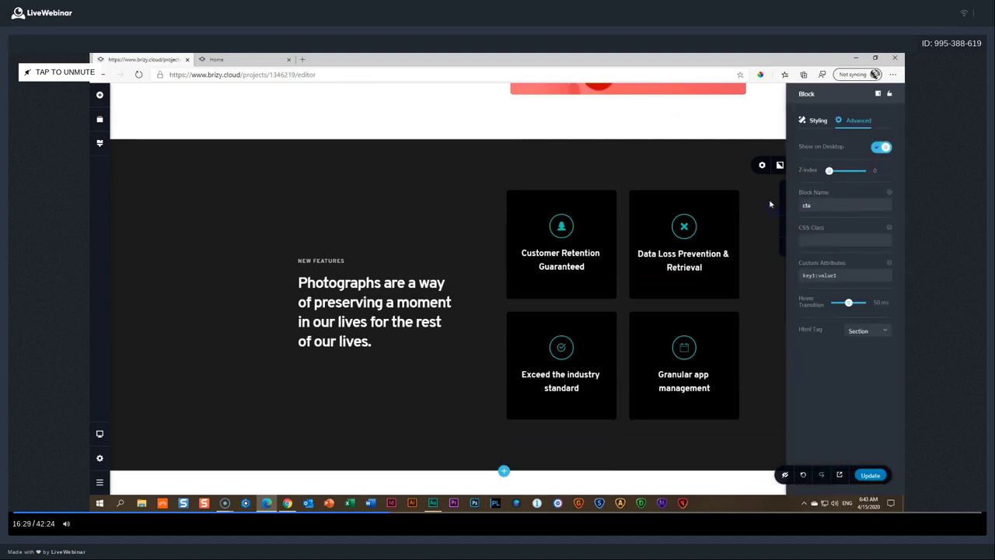
Step: Replace the block name of the dark "Photographs are a way" block with "features" and leave its settings
scroll(626, 187, "up", 4)
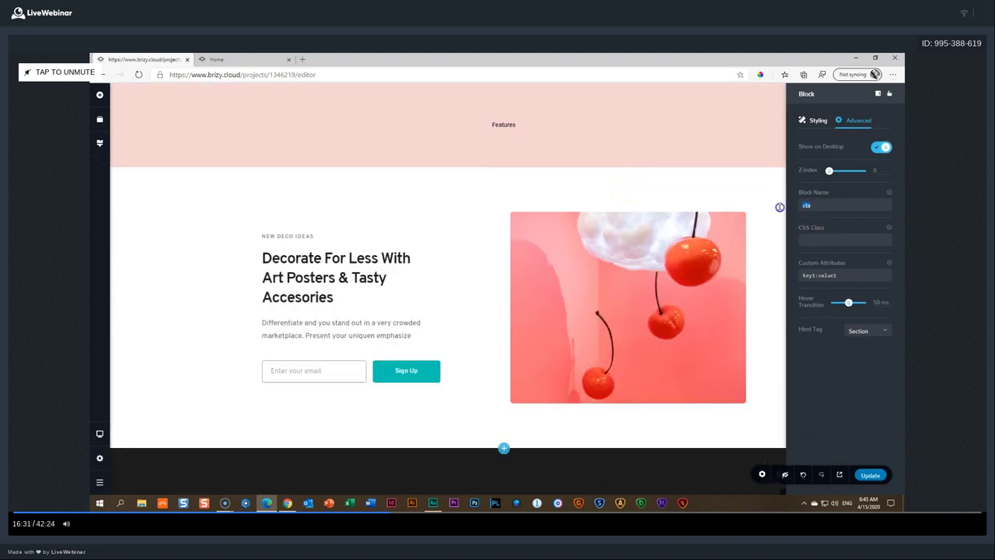
mouse_move(780, 199)
type("ures")
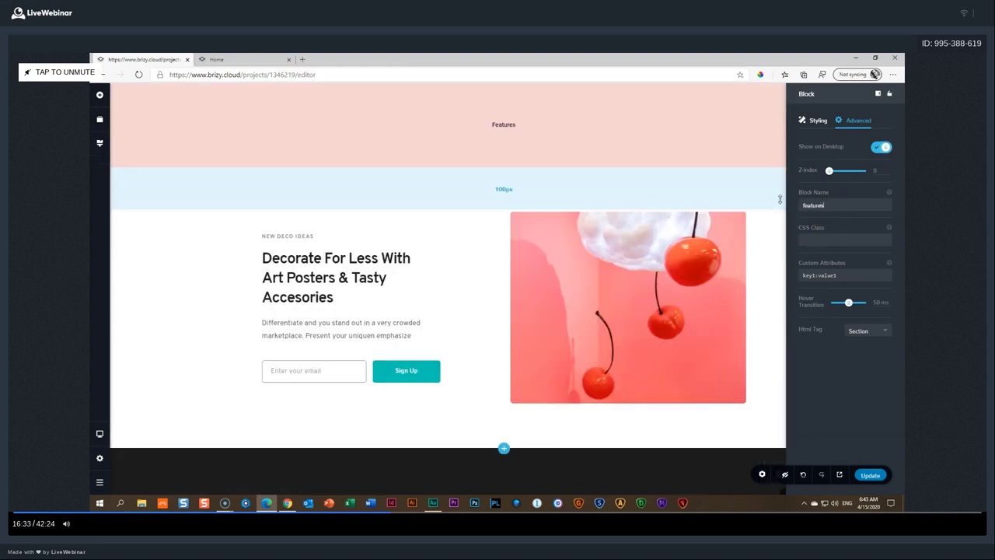
left_click(762, 288)
Step: Clear the block name of the "Decorate For Less" block in its advanced settings and update the page
mouse_move(868, 194)
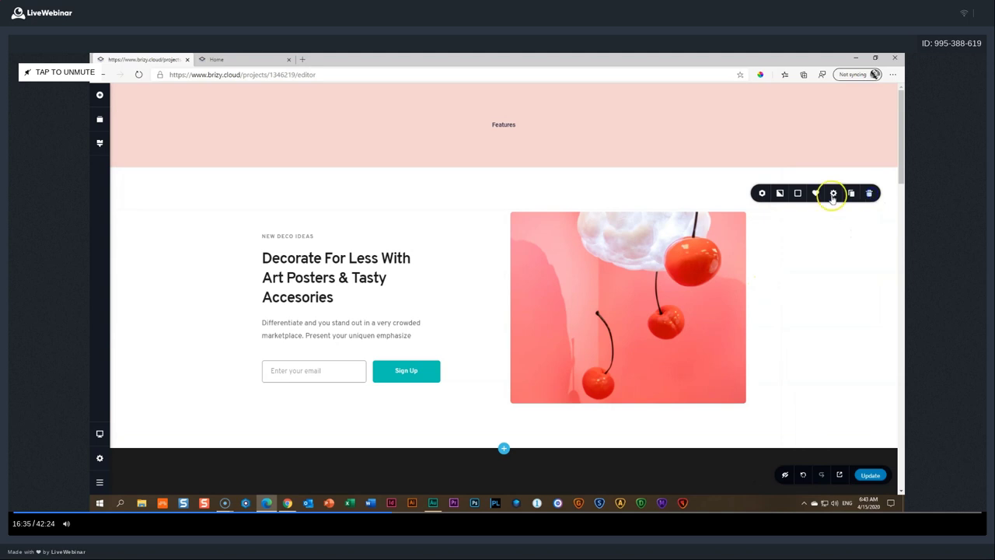
left_click(833, 194)
left_click(807, 274)
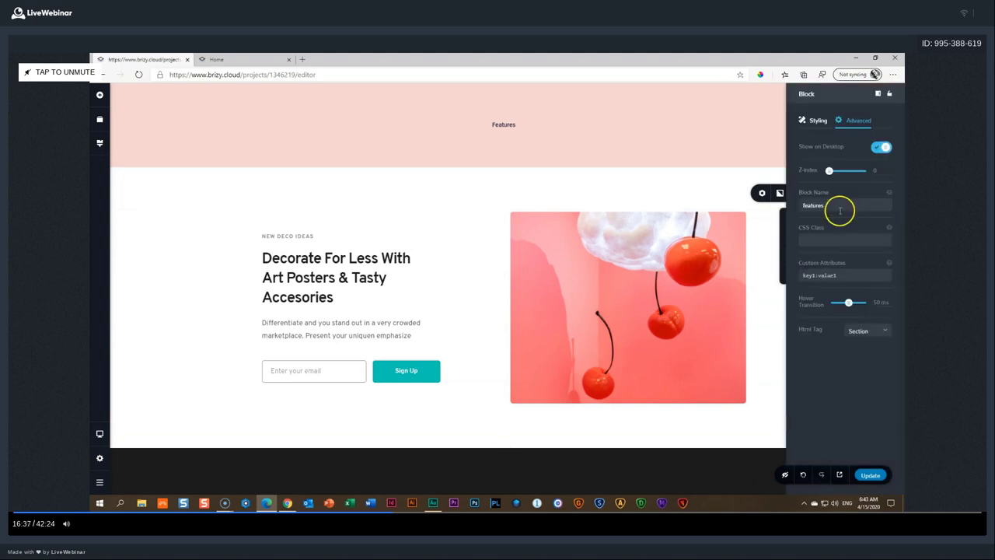
left_click(765, 244)
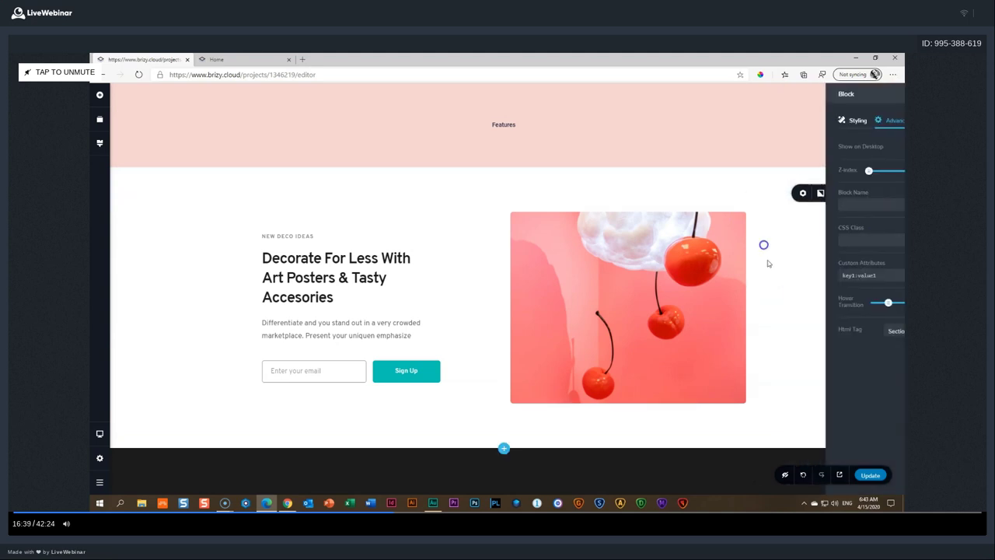
left_click(870, 475)
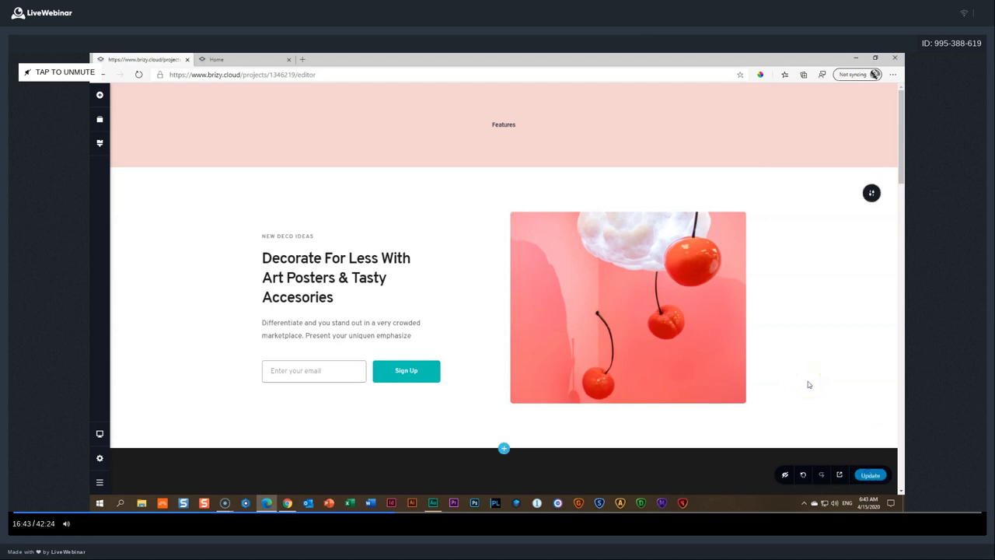
Step: Check the menu assigned to the header's menu element, choosing Single Page Menu from the available menus
left_click(504, 126)
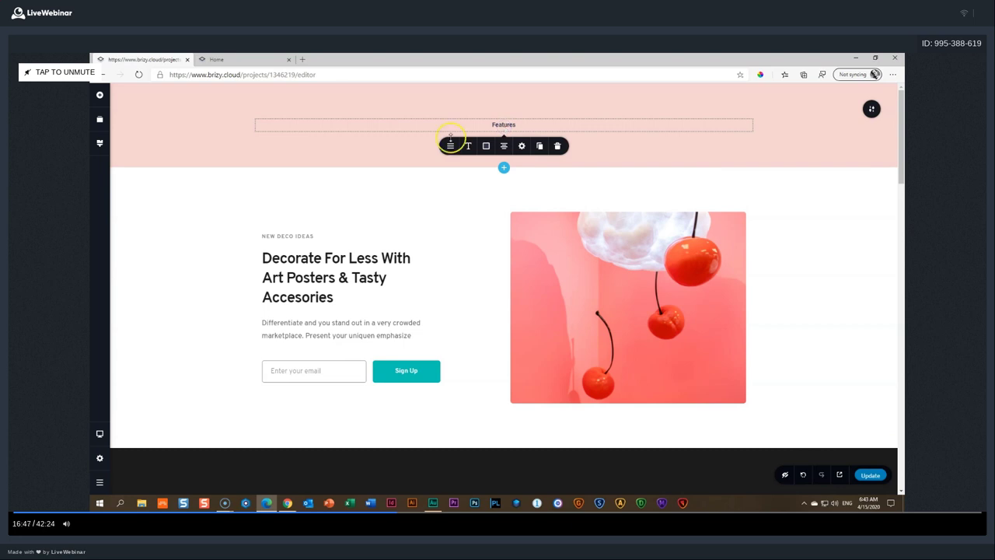
left_click(450, 147)
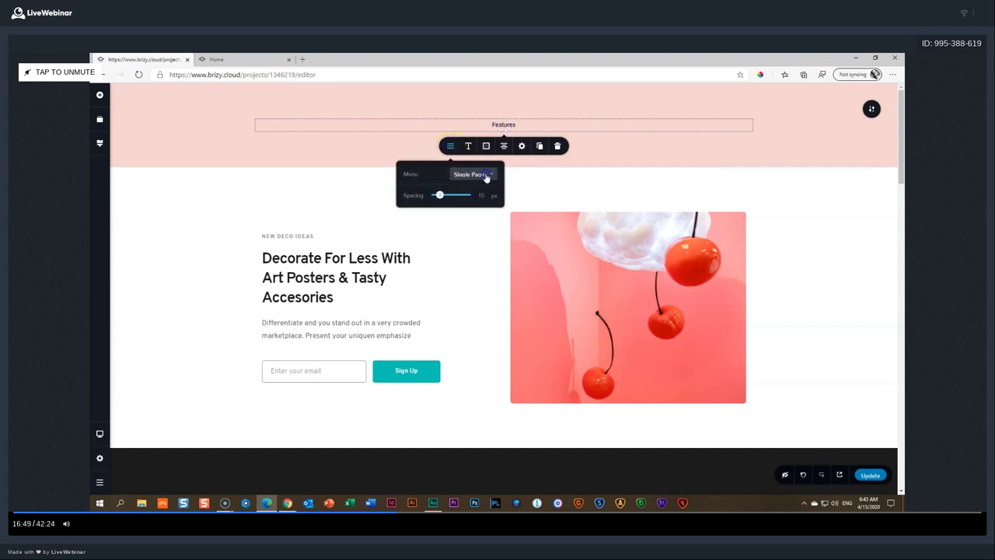
left_click(486, 175)
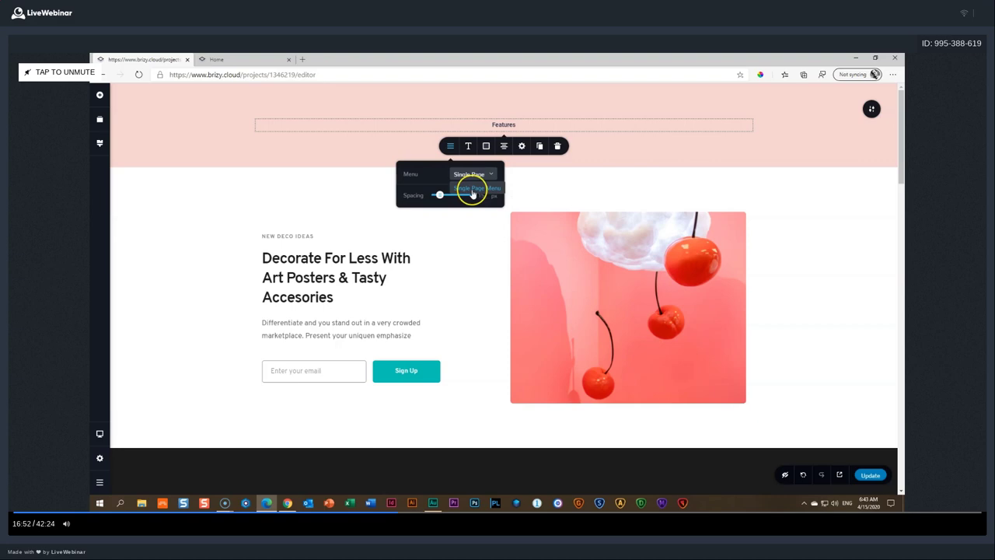
left_click(486, 187)
left_click(556, 174)
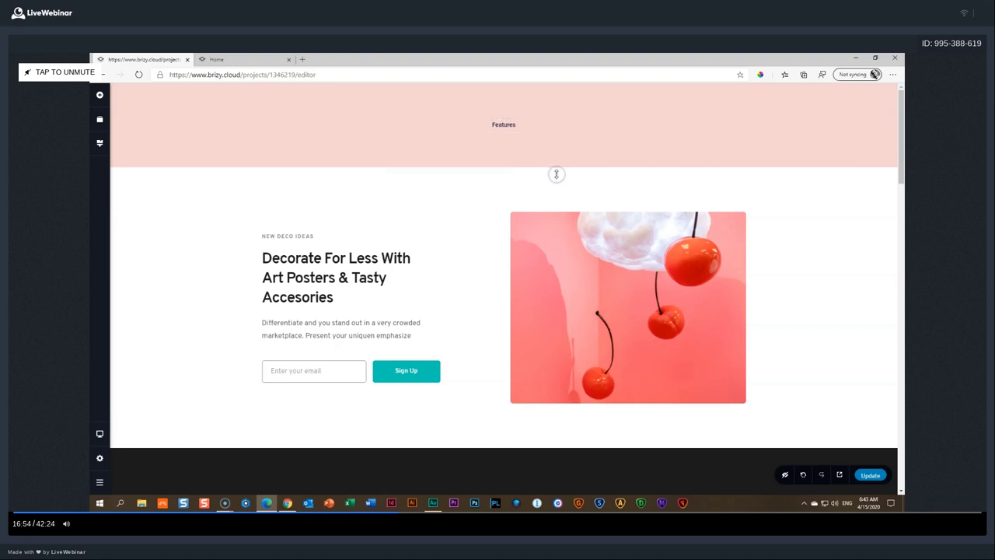
Step: Open the project's menu settings and add a custom link to Single Page Menu
scroll(500, 282, "down", 5)
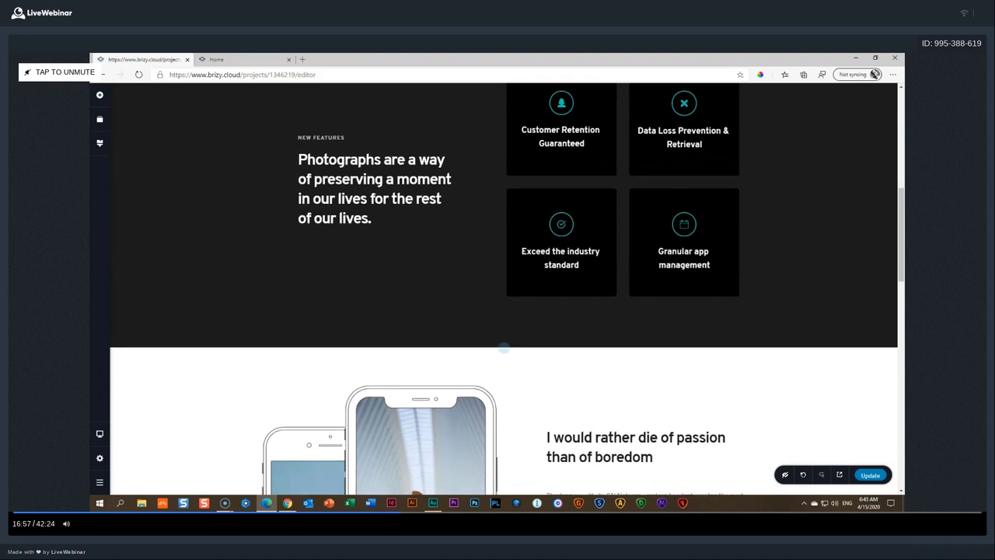
left_click(99, 460)
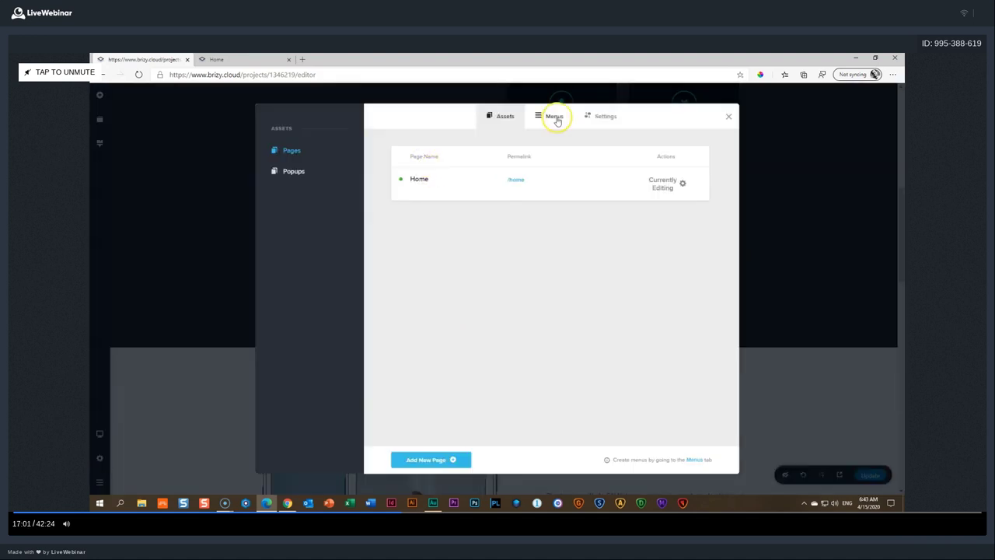
left_click(557, 120)
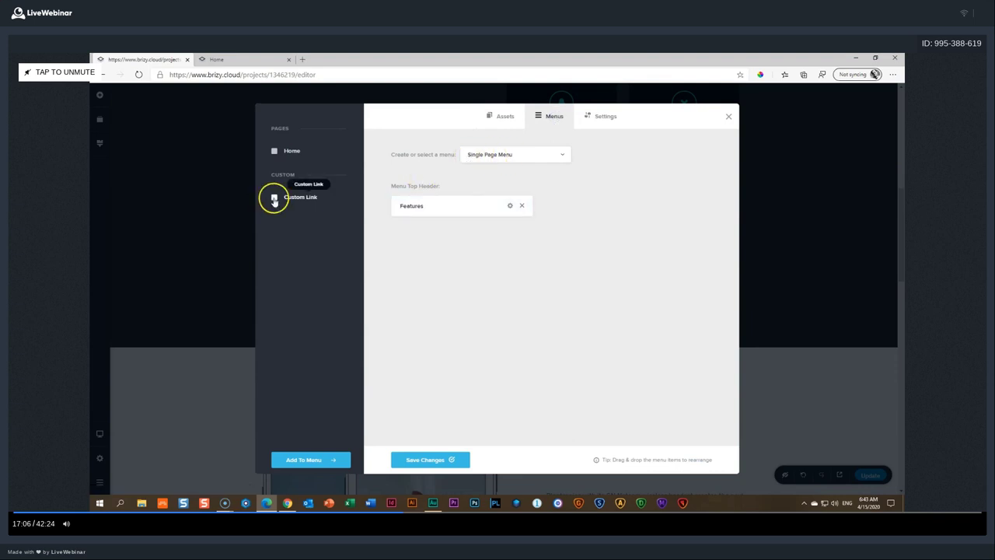
left_click(274, 198)
left_click(311, 460)
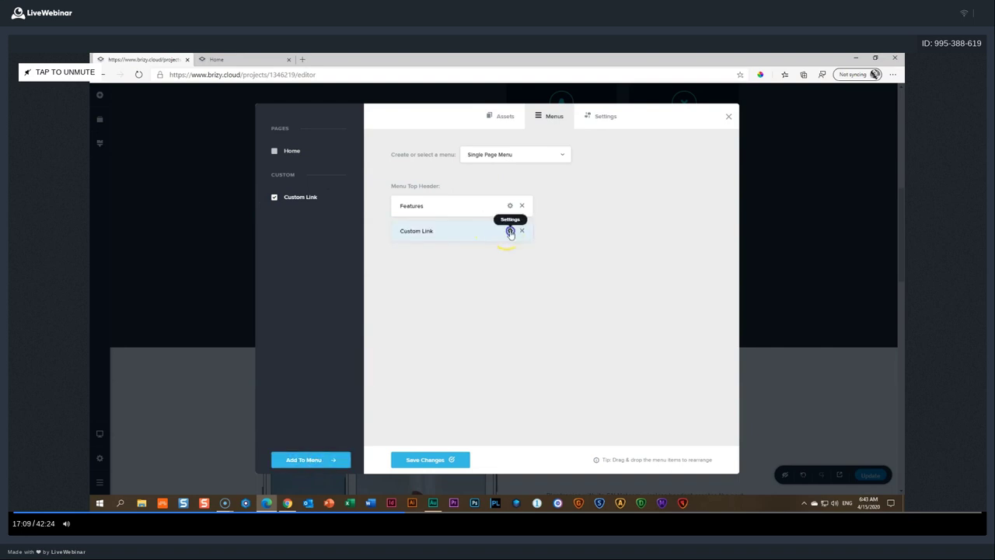
Step: Set the new custom link's anchor to "cta" and its title to "CTA", and save the menu changes
left_click(510, 231)
left_click(596, 229)
type("#cta")
key("Tab")
type("CTA")
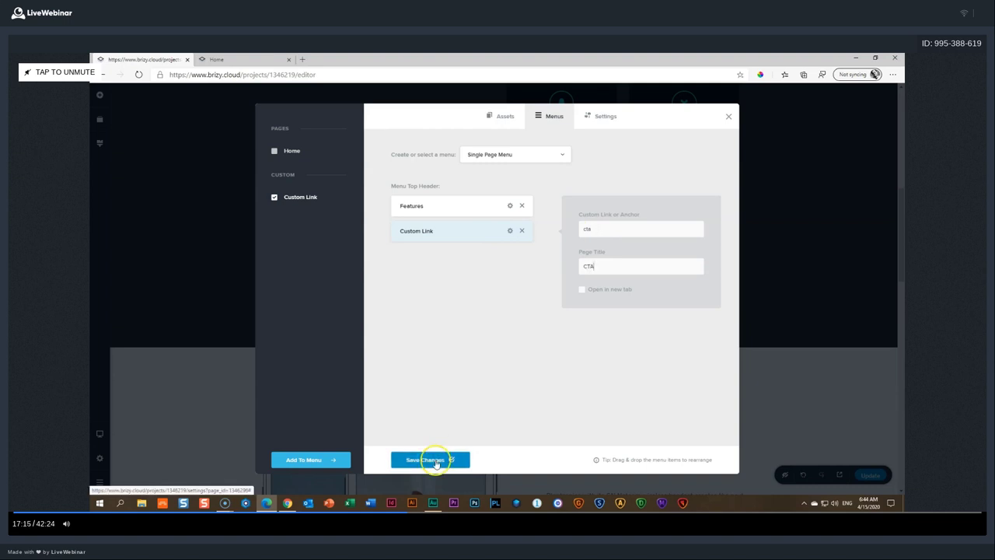
left_click(434, 461)
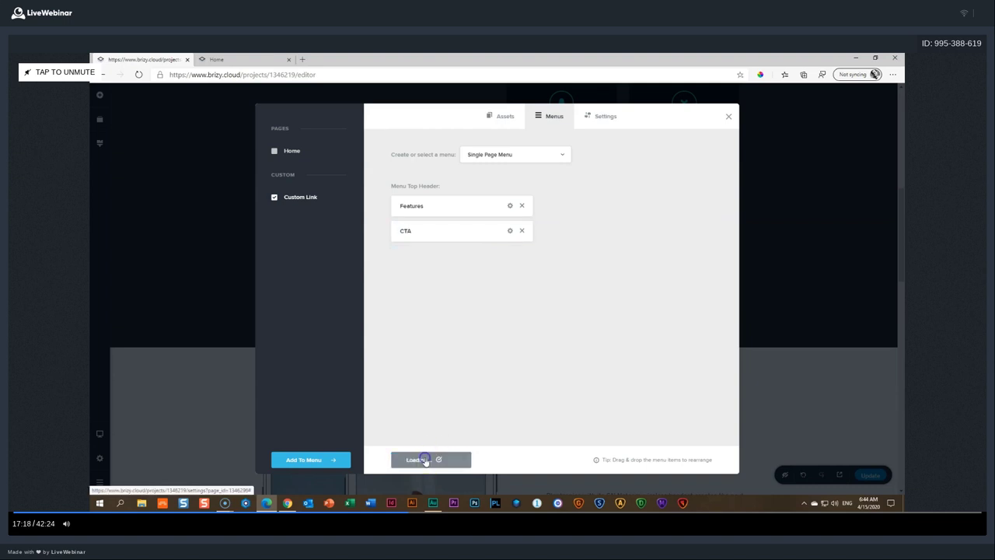
Step: Add another custom link to the menu with anchor "team" and title "Team", and save the changes
left_click(305, 460)
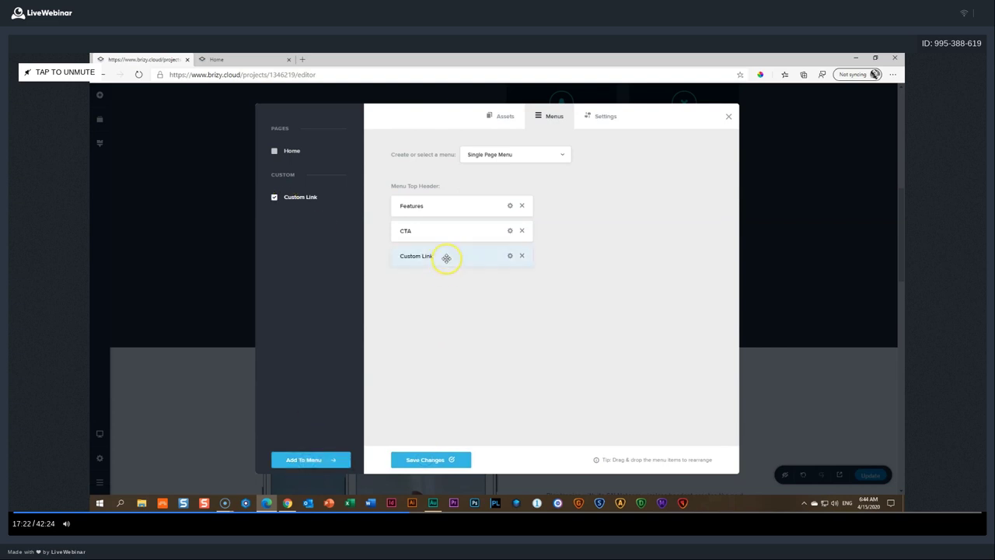
left_click(510, 257)
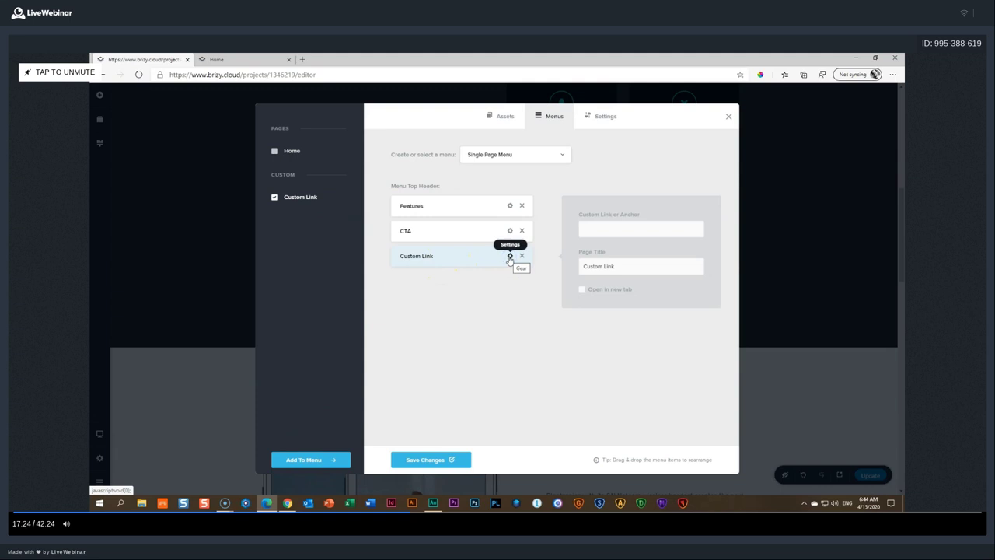
left_click(589, 228)
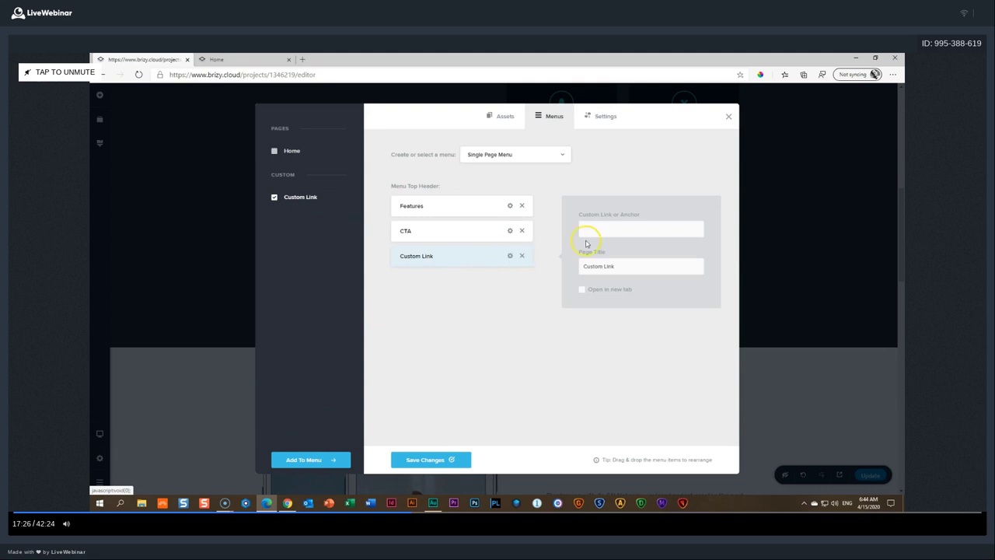
type("tesm")
key("Tab")
type("Team")
left_click(586, 231)
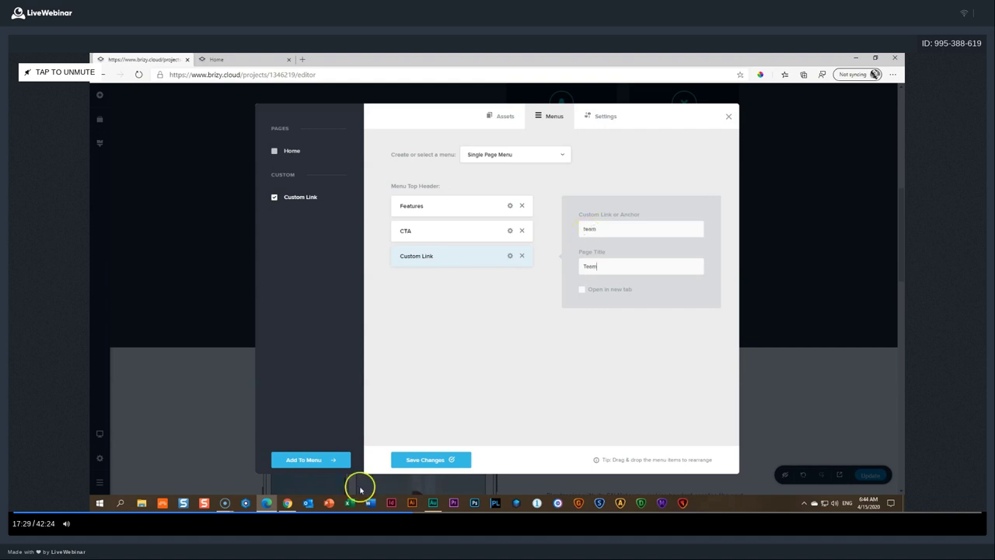
left_click(444, 460)
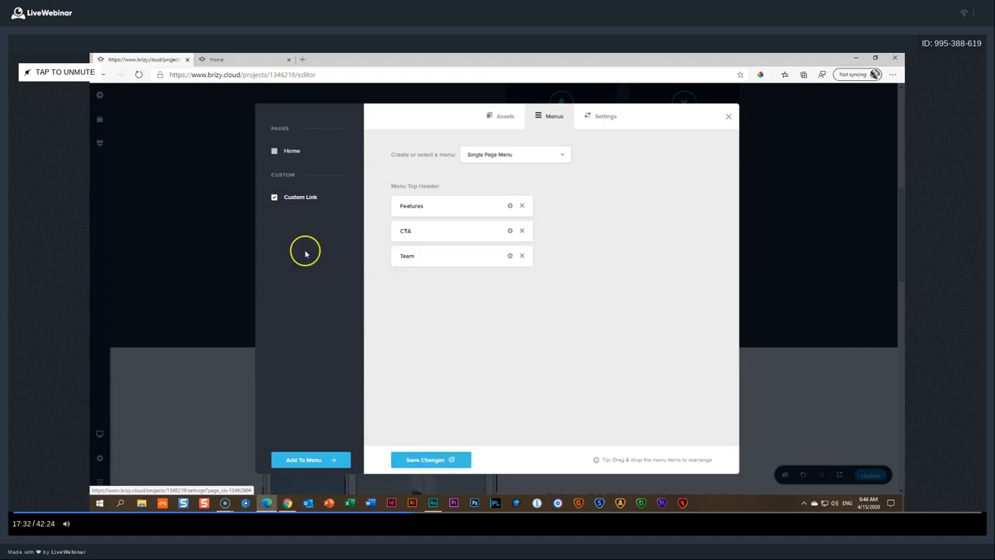
Step: Add a fourth custom link to the menu with anchor "#contact" and title "Contact Us"
left_click(307, 460)
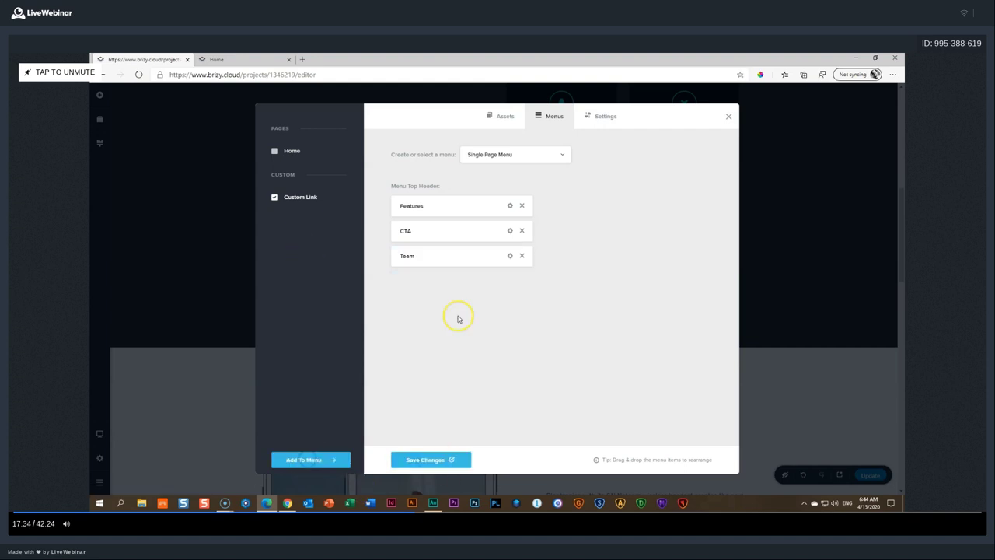
left_click(510, 281)
left_click(616, 230)
type("#contact")
key("Tab")
type("Contac")
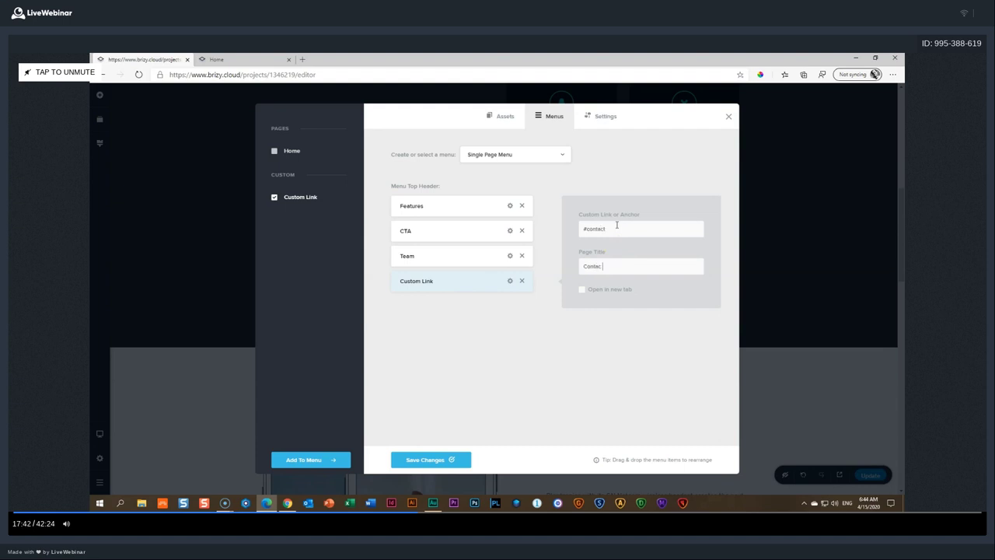
type("t Us")
Step: Review the anchors and titles of the CTA and Team menu links
left_click(435, 234)
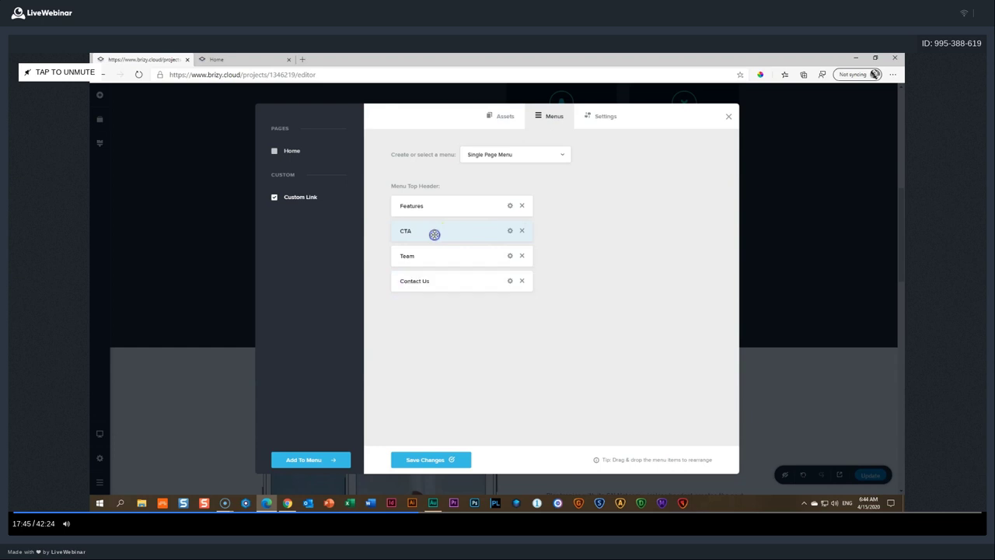
left_click(510, 230)
left_click(510, 255)
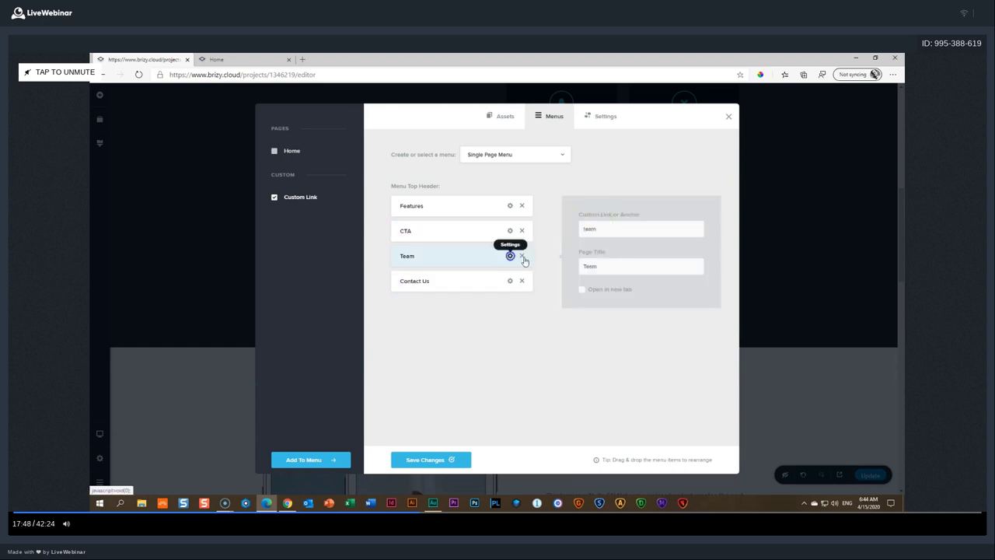
Step: Save the menu changes, leave the menu settings and update the page
left_click(425, 459)
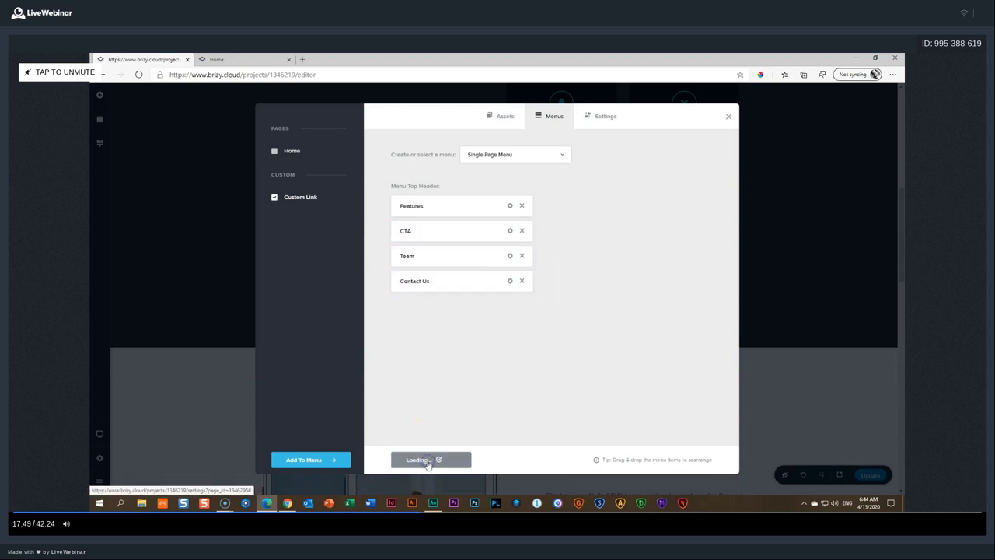
left_click(728, 116)
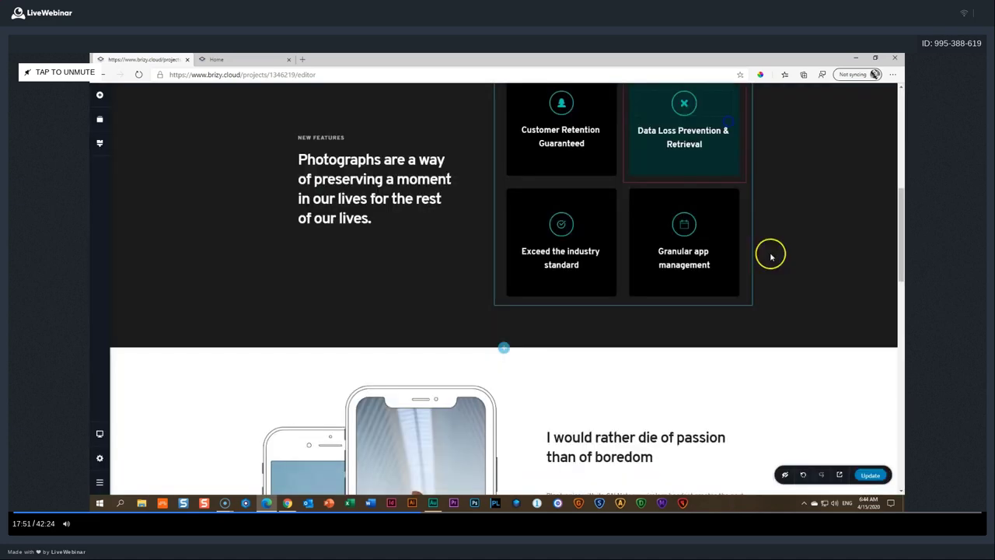
left_click(871, 475)
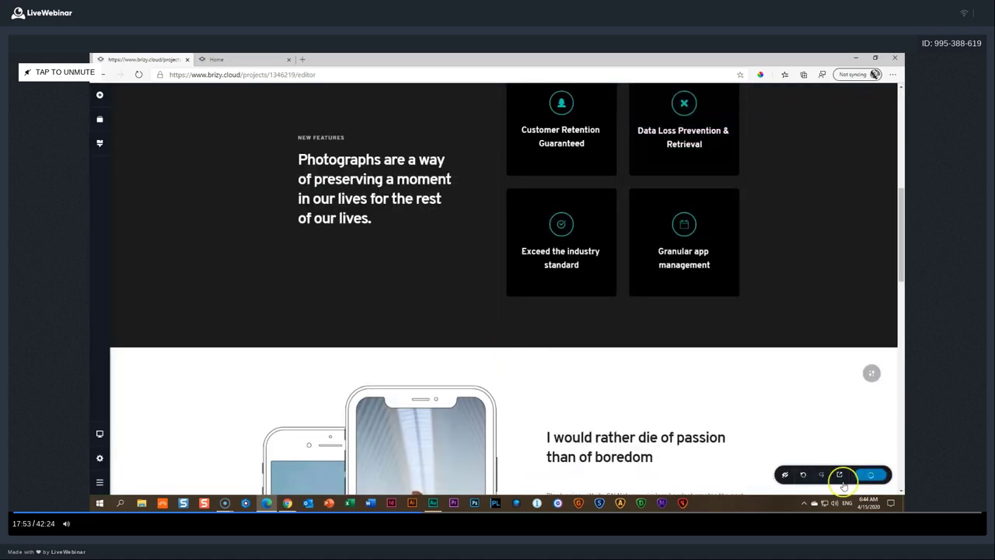
Step: Open the updated live page, close its outdated copy and test where the Features menu link leads
left_click(840, 477)
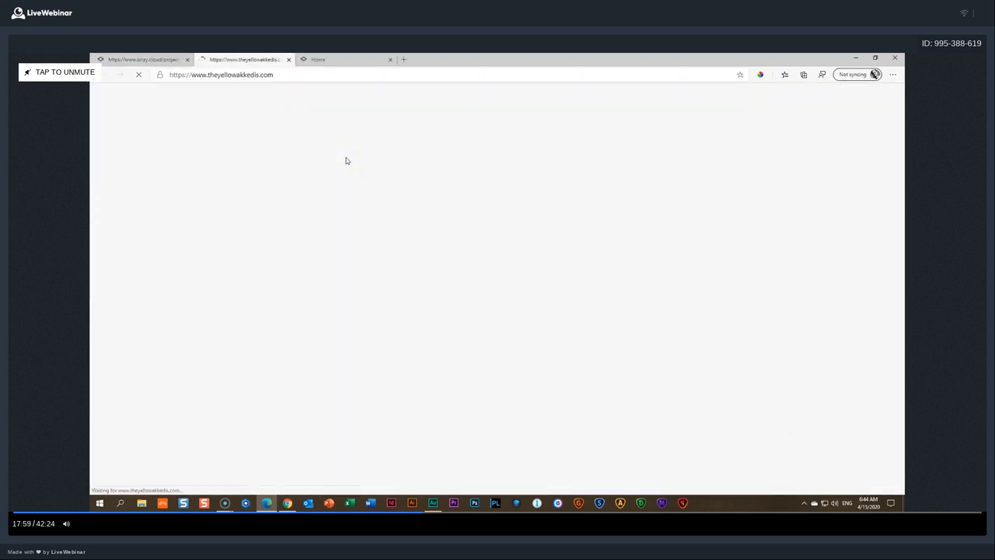
left_click(318, 59)
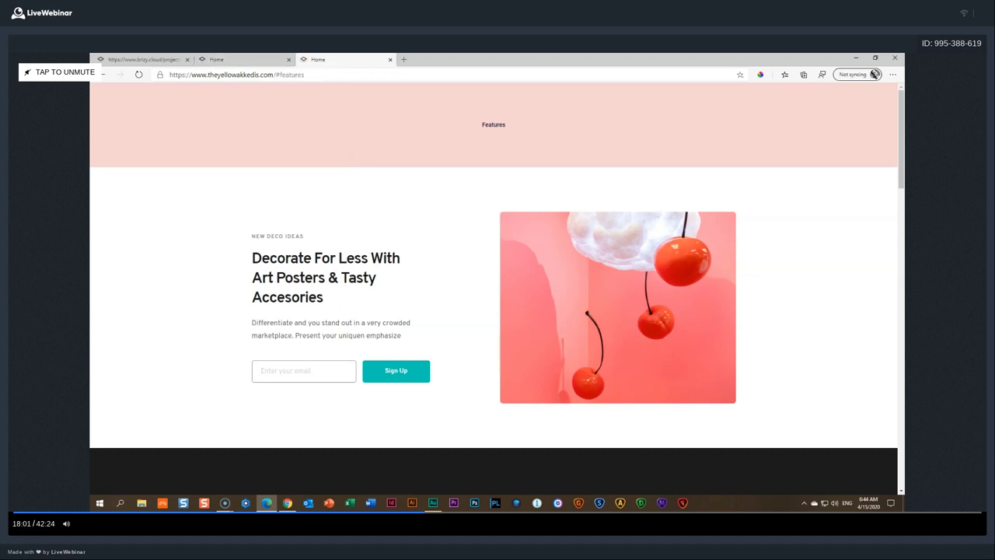
left_click(390, 59)
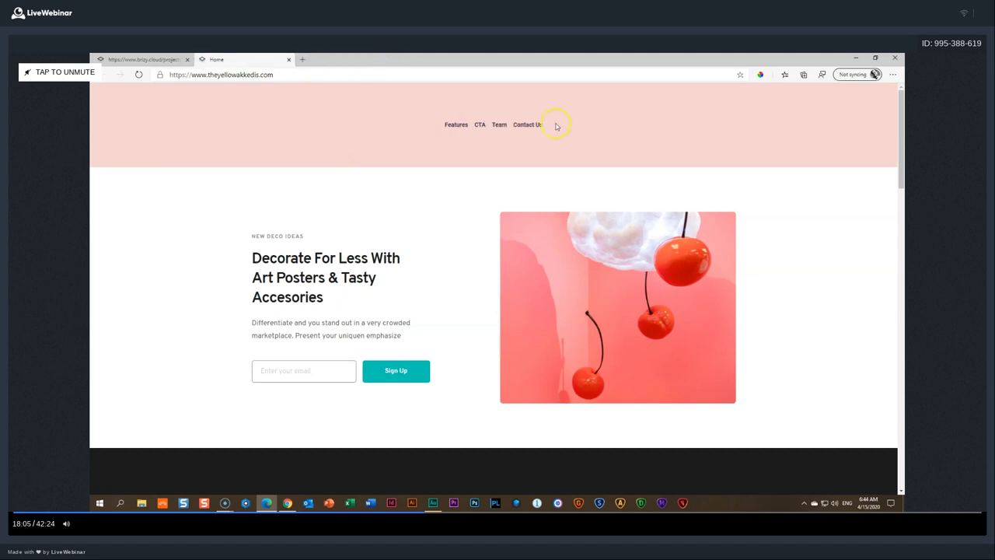
left_click(460, 126)
scroll(469, 142, "up", 5)
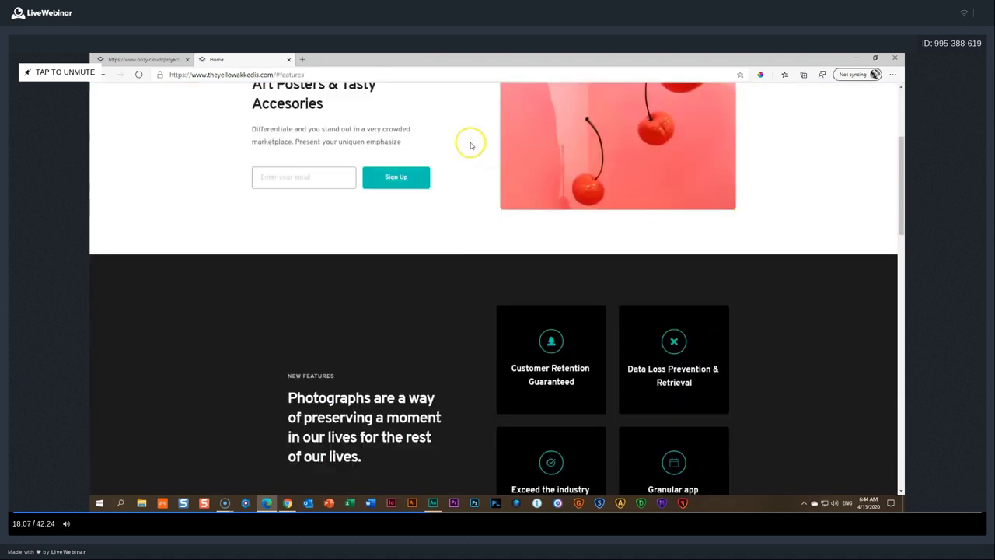
Step: Test where the CTA, Team and Contact Us menu links lead on the live page
left_click(479, 128)
left_click(500, 127)
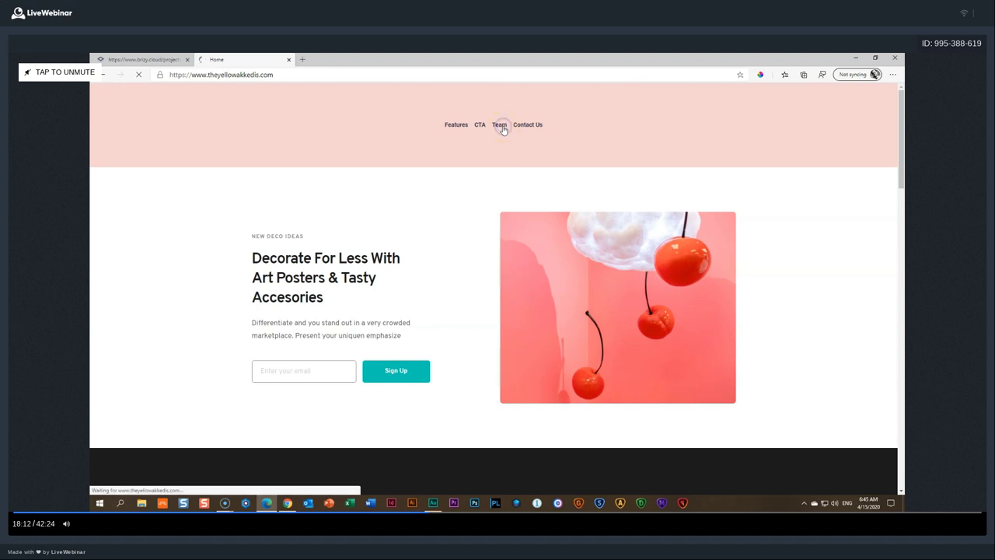
left_click(516, 129)
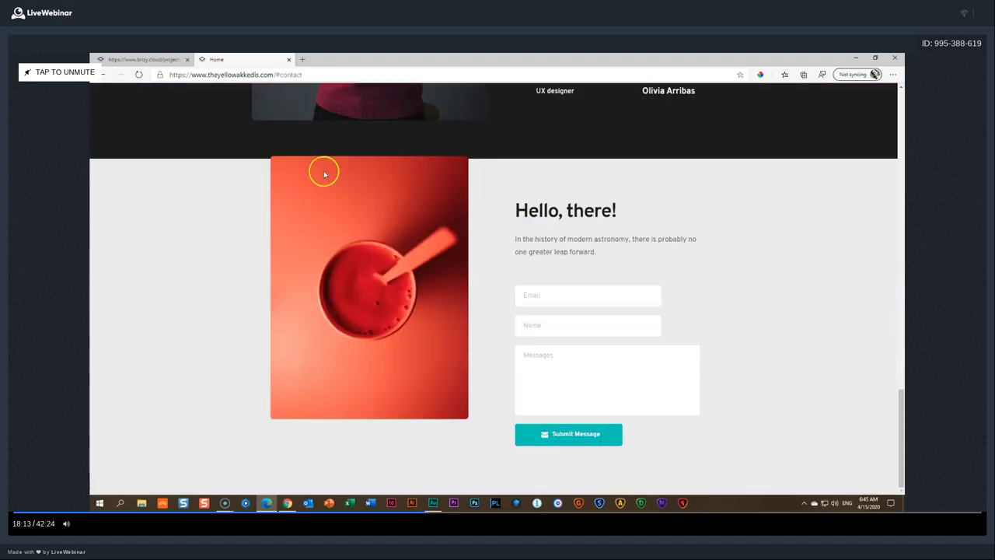
Step: Return to the page editor, open the Single Page Menu settings and change the CTA link's anchor to "#cta"
left_click(143, 59)
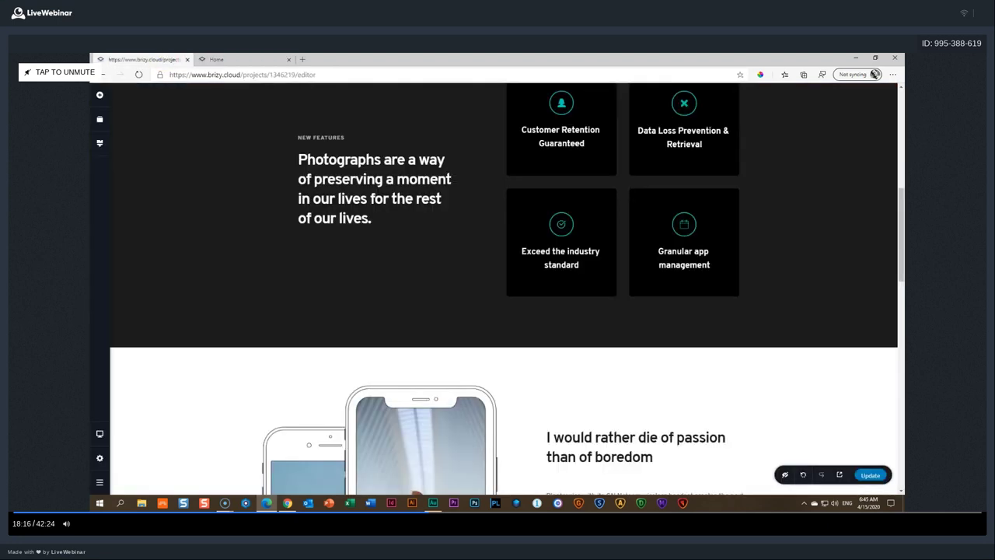
left_click(98, 458)
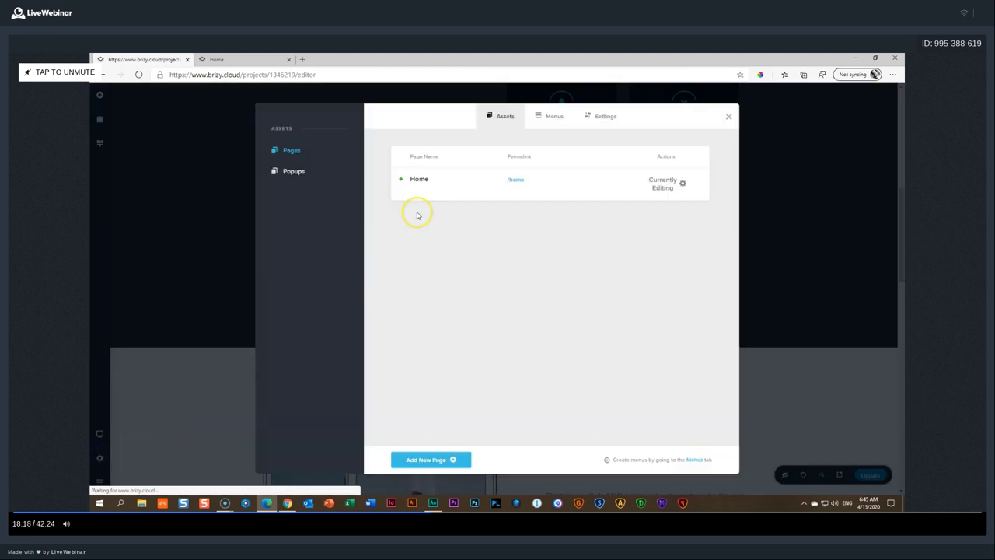
left_click(551, 116)
left_click(511, 230)
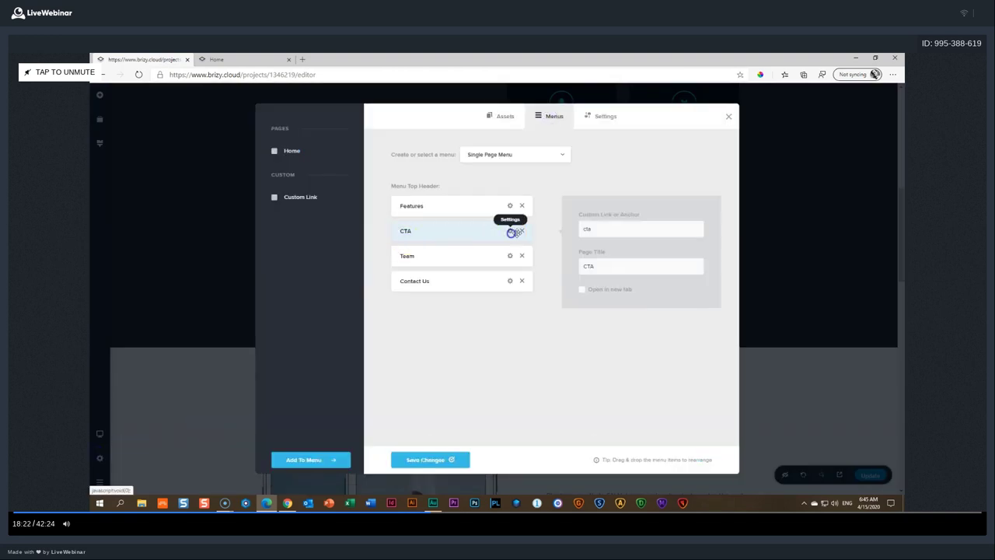
type("cta")
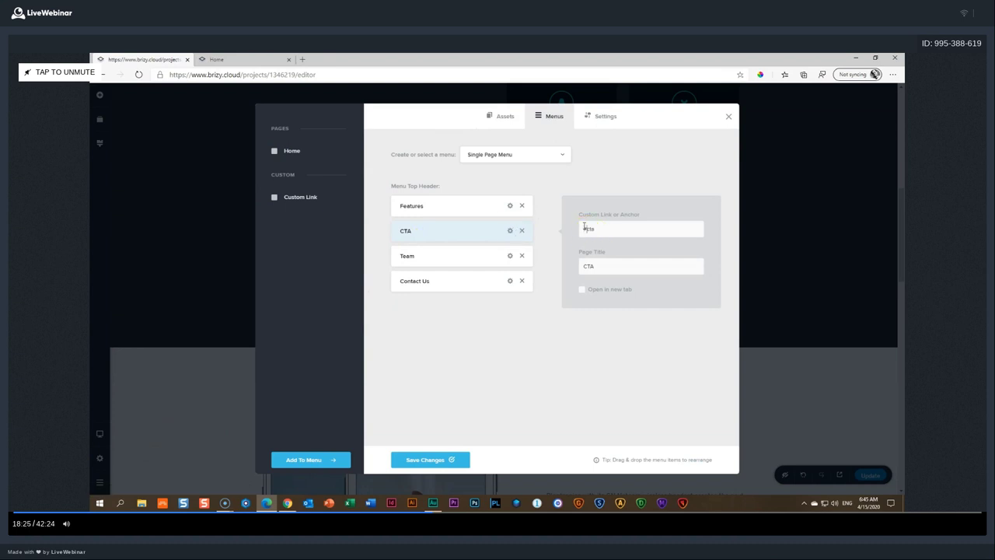
Step: Change the Team menu link's anchor to "#team"
left_click(423, 260)
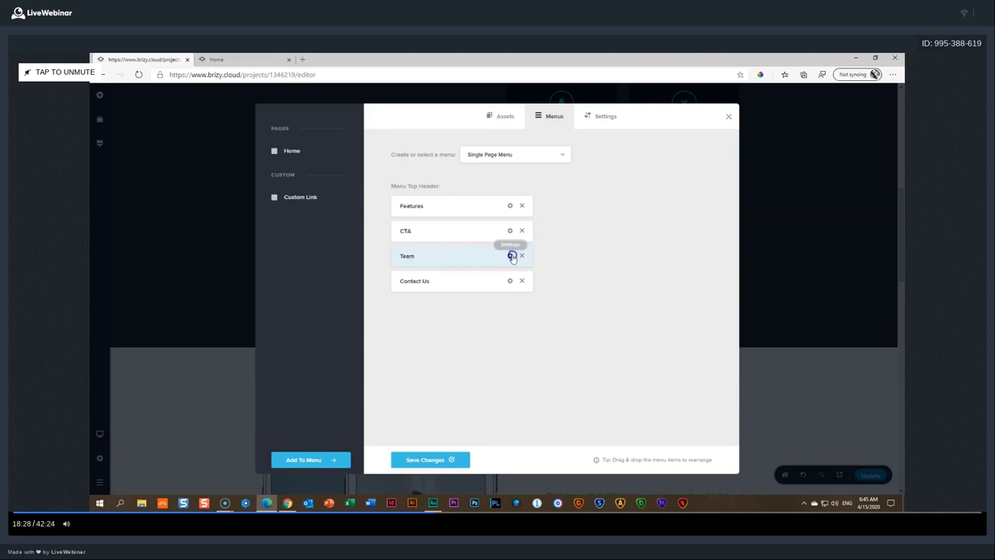
left_click(510, 255)
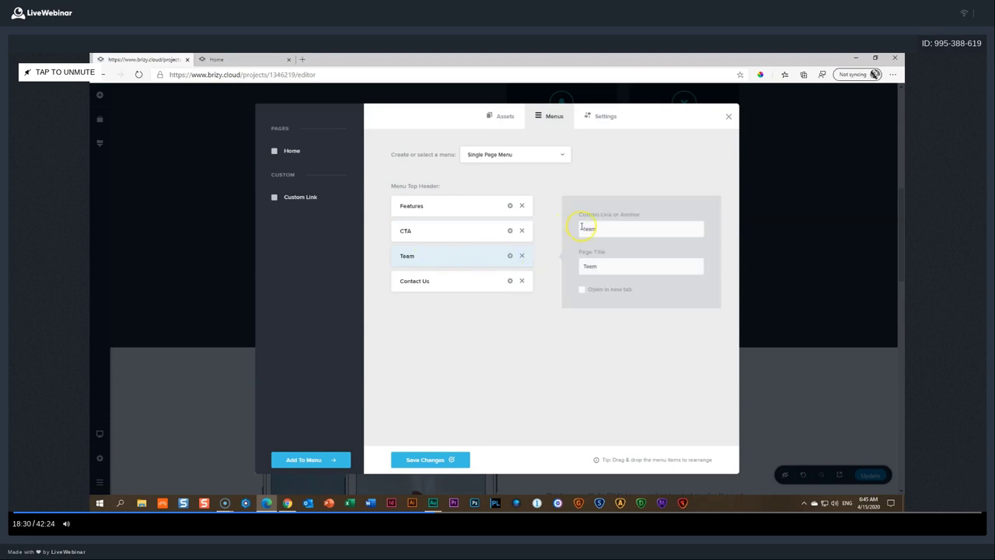
type("#")
Step: Save the corrected menu anchors, close the menu settings and update the page
left_click(433, 461)
left_click(729, 116)
left_click(871, 475)
left_click(849, 438)
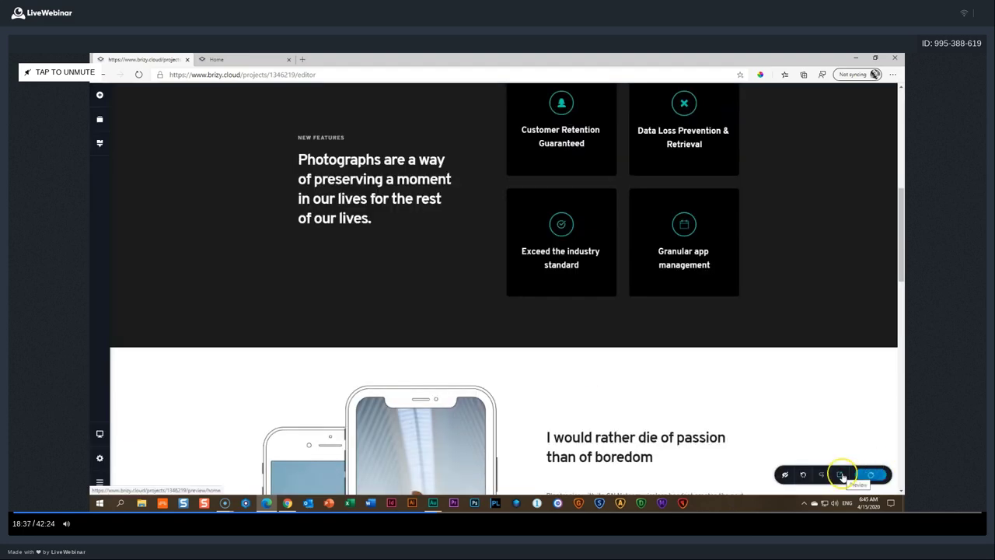
Step: Open the republished live page and test its Features, CTA and Team menu links
left_click(842, 475)
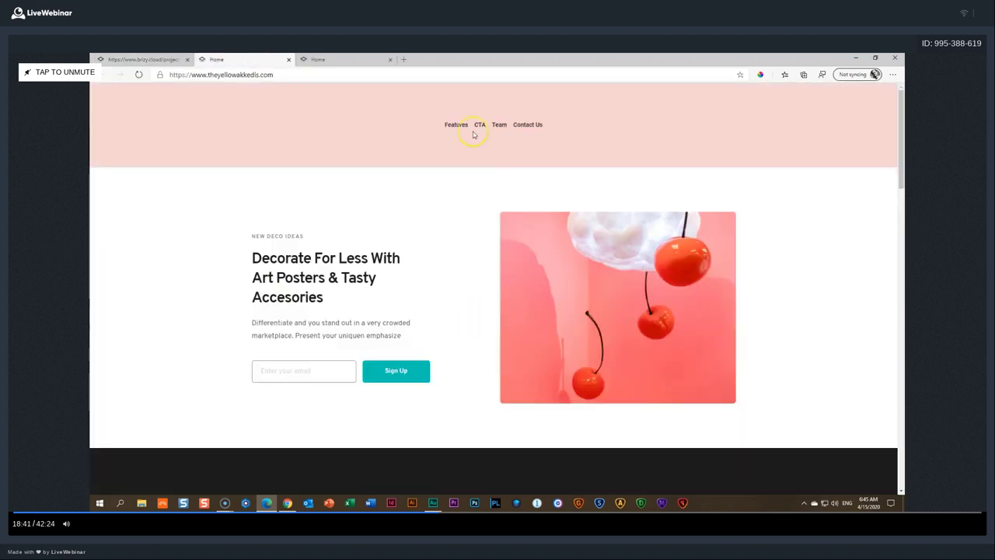
left_click(457, 125)
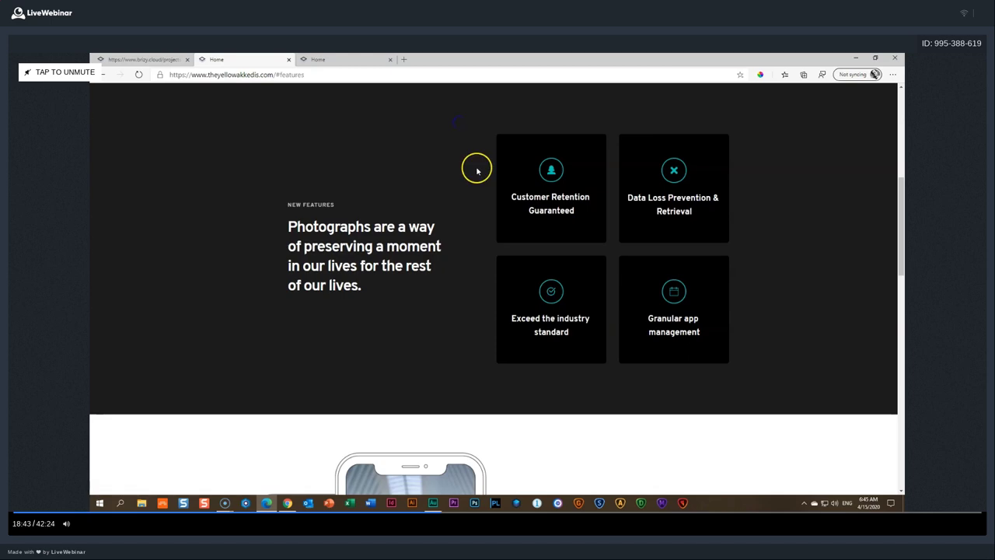
left_click(474, 125)
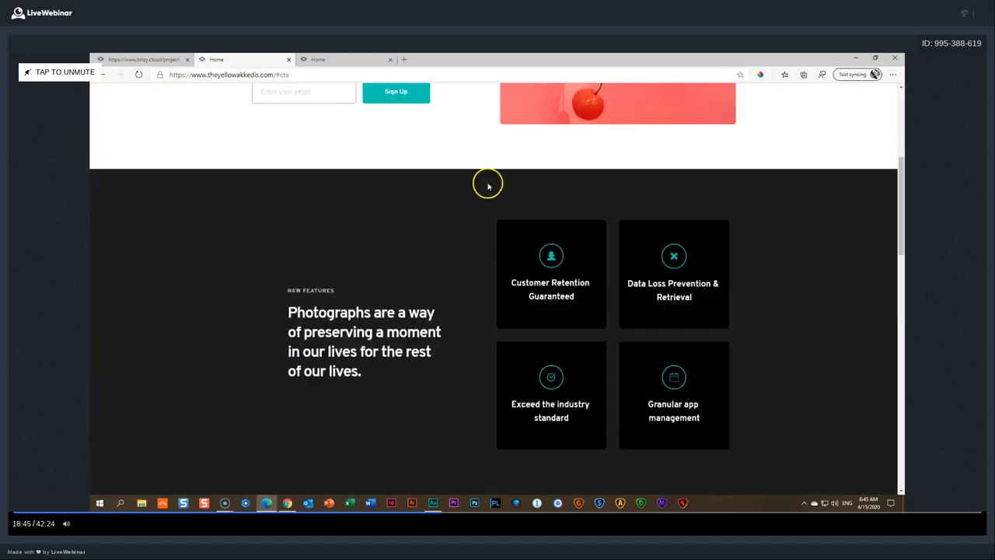
left_click(502, 127)
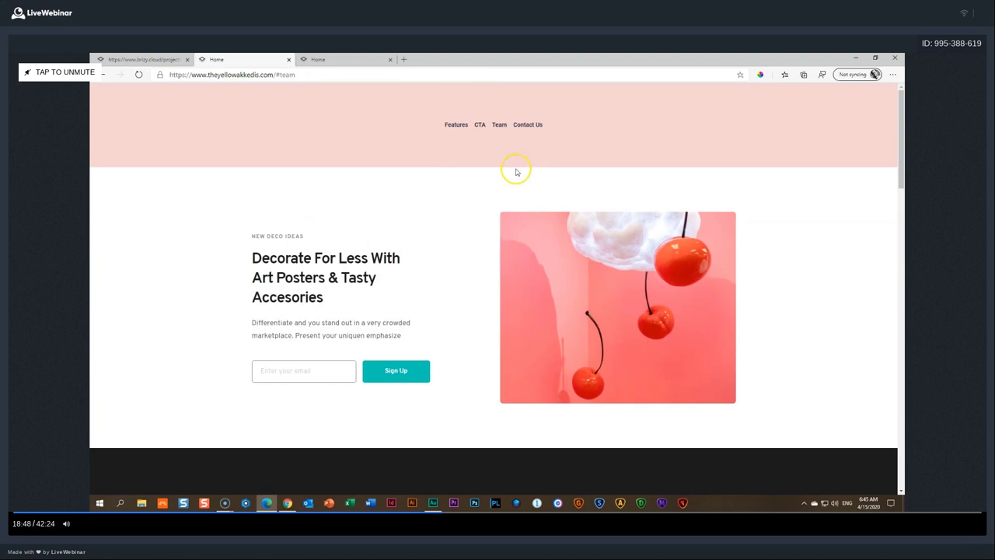
Step: Test the Contact Us anchor link on the published home page, return to its header, and close the preview tabs
left_click(529, 126)
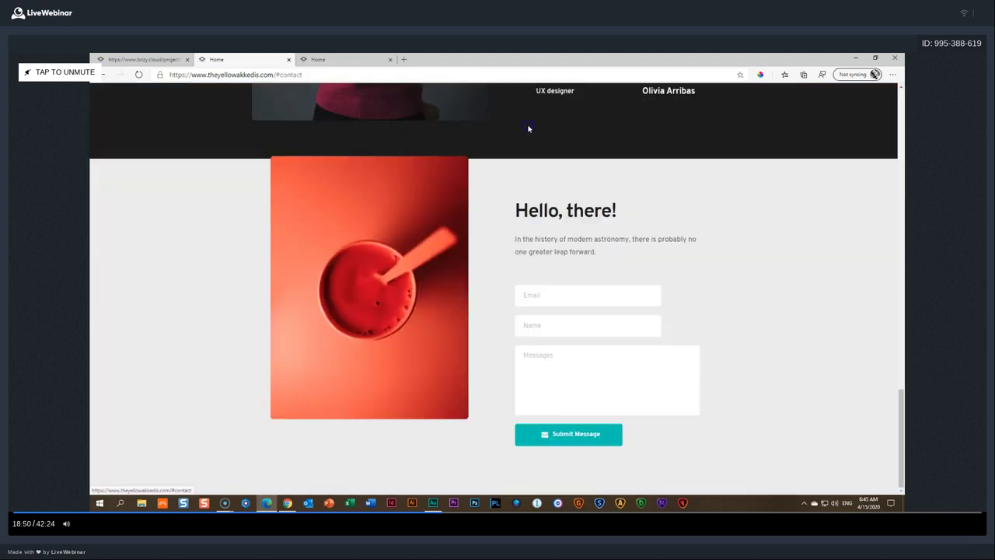
scroll(570, 280, "up", 15)
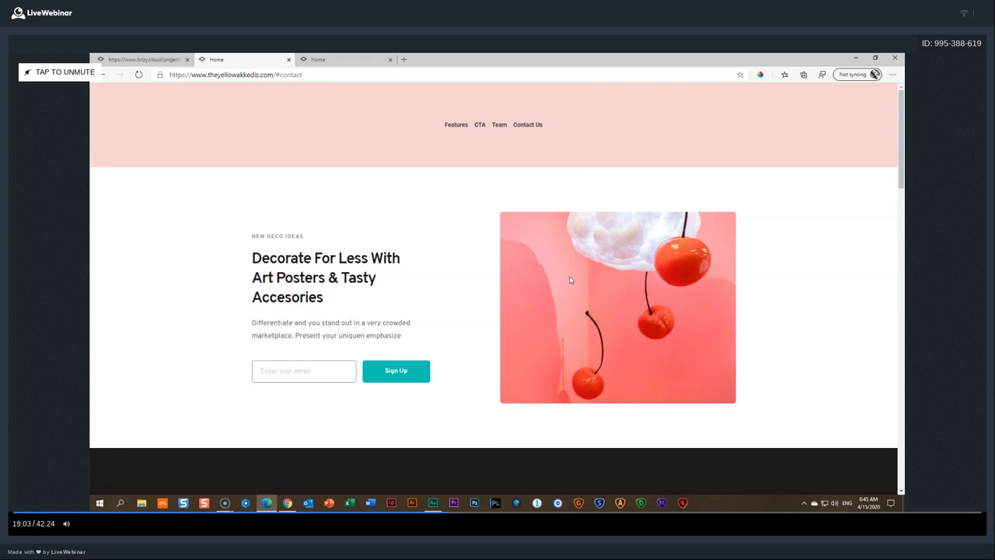
left_click(288, 59)
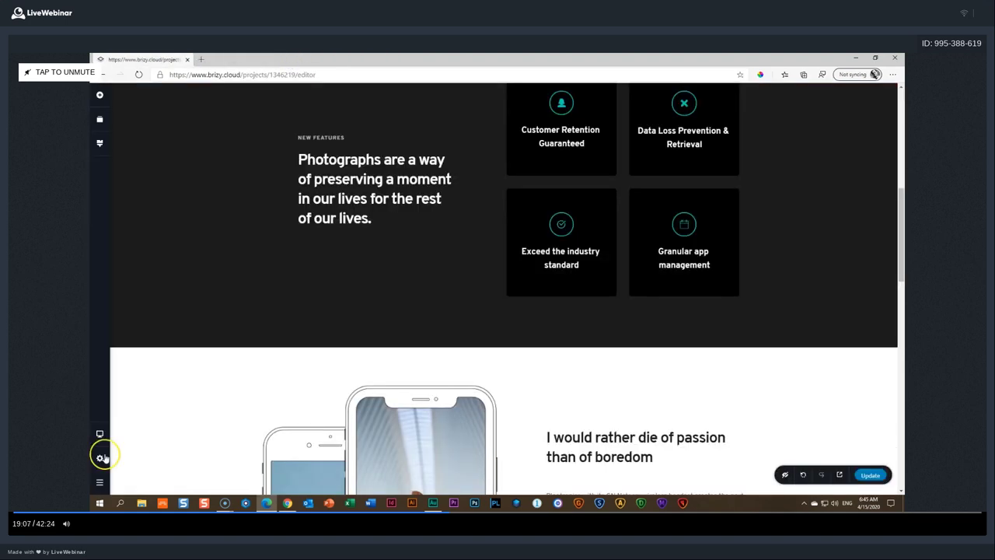
Step: Add a new page to the project's page list
left_click(100, 458)
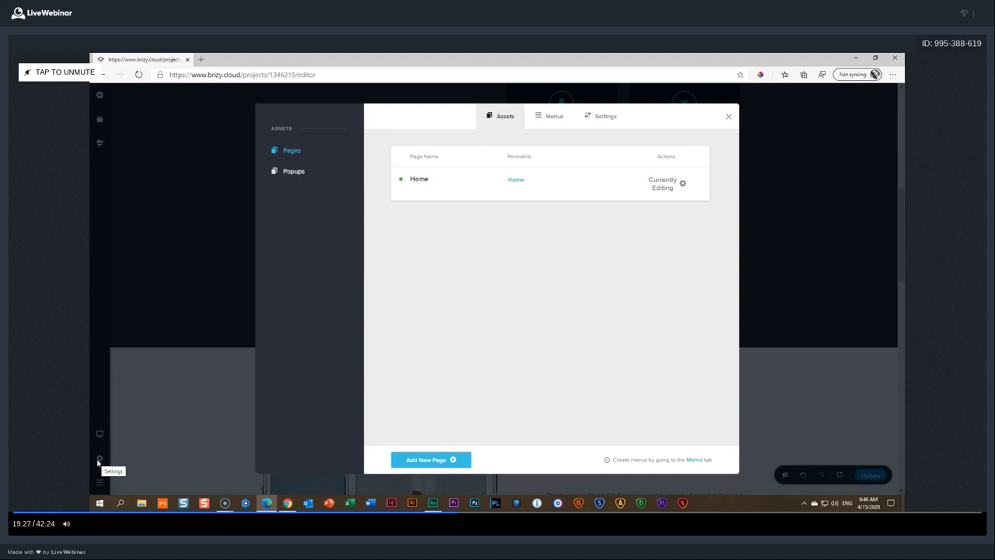
left_click(100, 459)
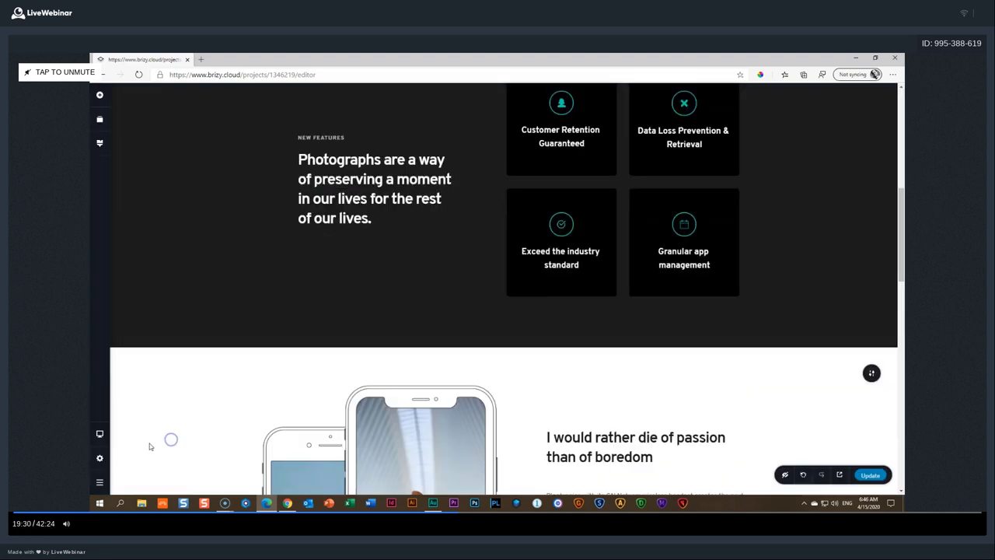
left_click(100, 459)
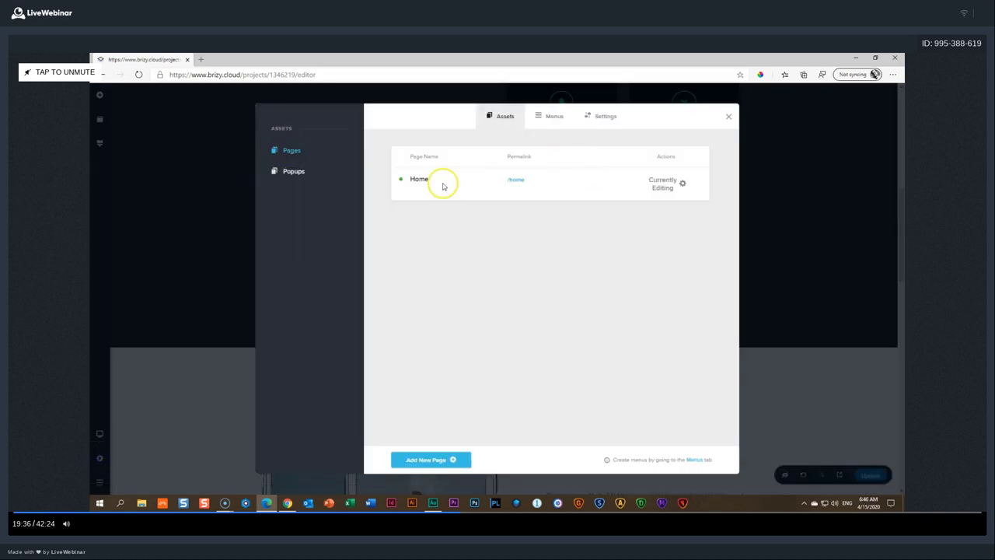
left_click(434, 462)
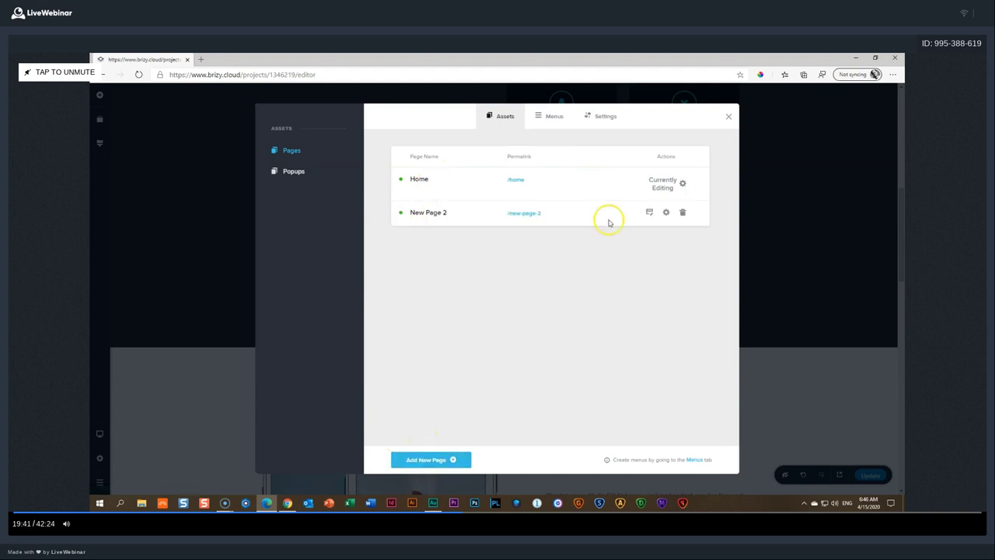
Step: Title the new page About, set its permalink to about, and save its settings
left_click(665, 213)
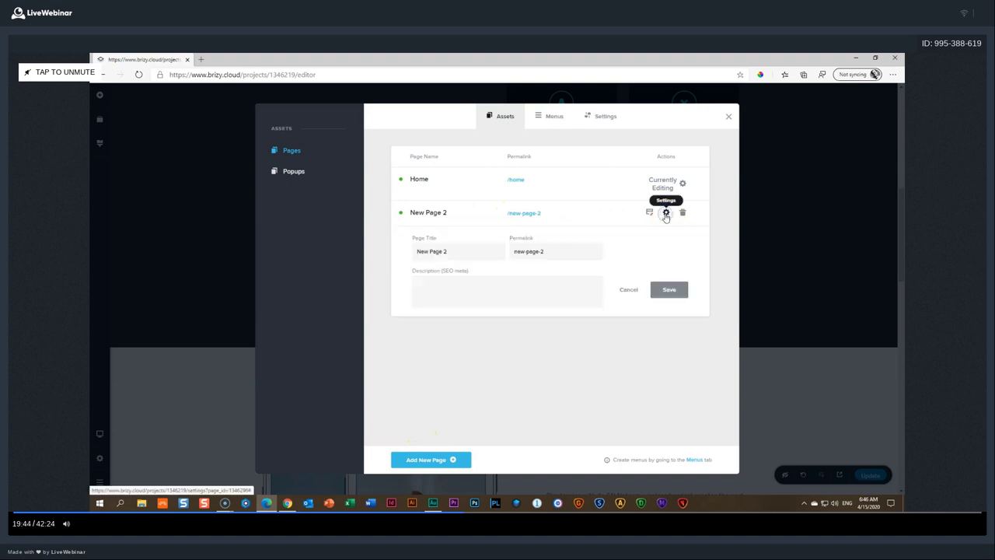
double_click(453, 254)
left_click_drag(454, 254, 399, 251)
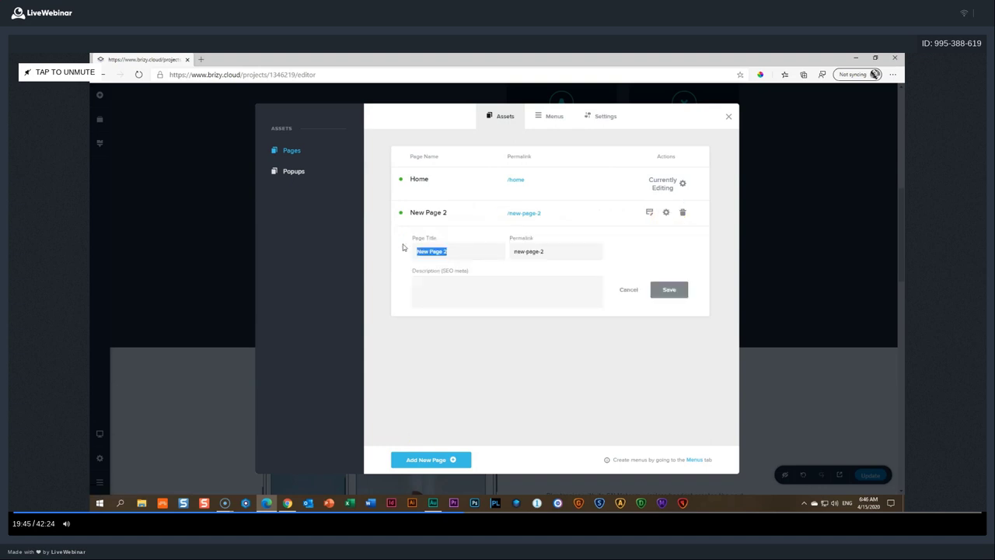
type("A")
type("b")
key("Tab")
type("about")
left_click(528, 231)
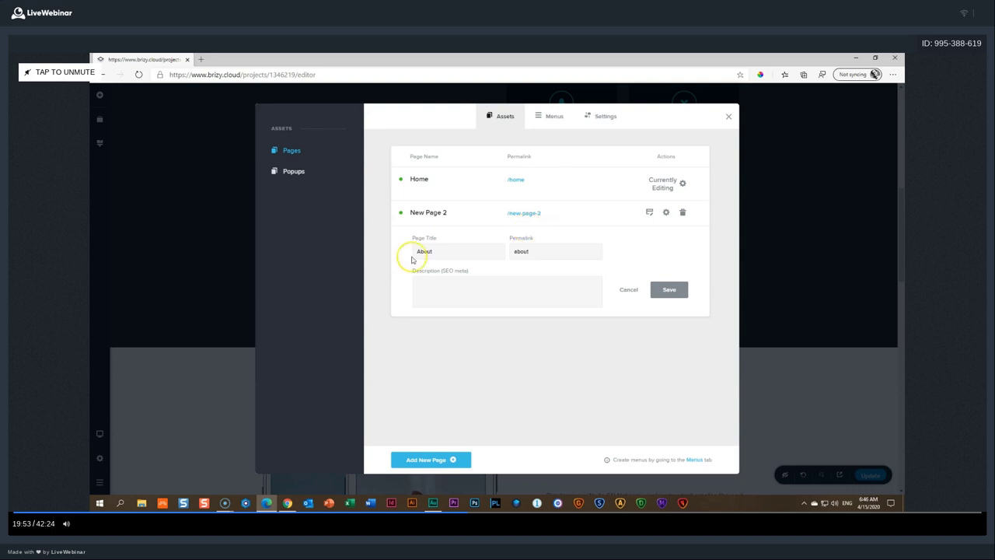
left_click(536, 253)
left_click(447, 291)
left_click(665, 291)
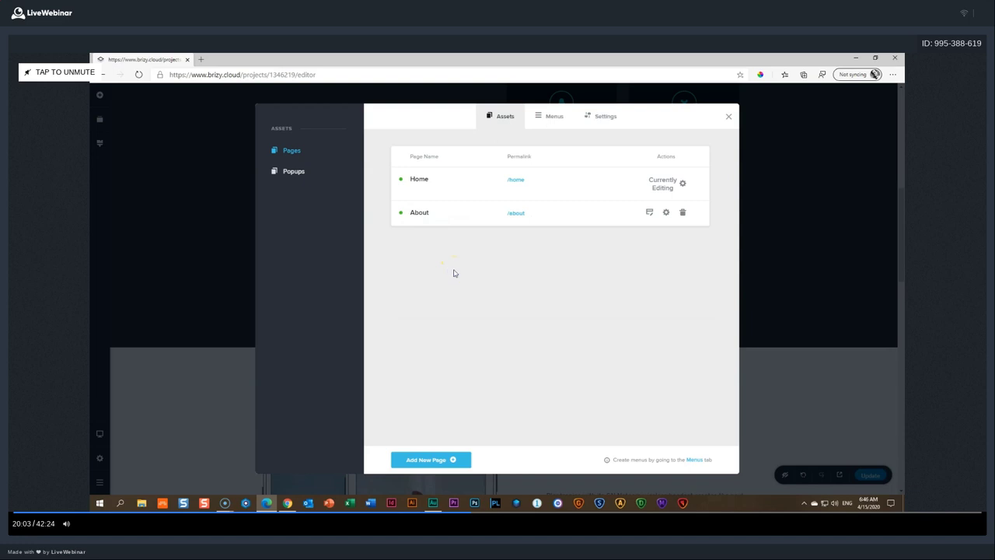
Step: Add another page titled Services with the permalink services and save it
left_click(416, 465)
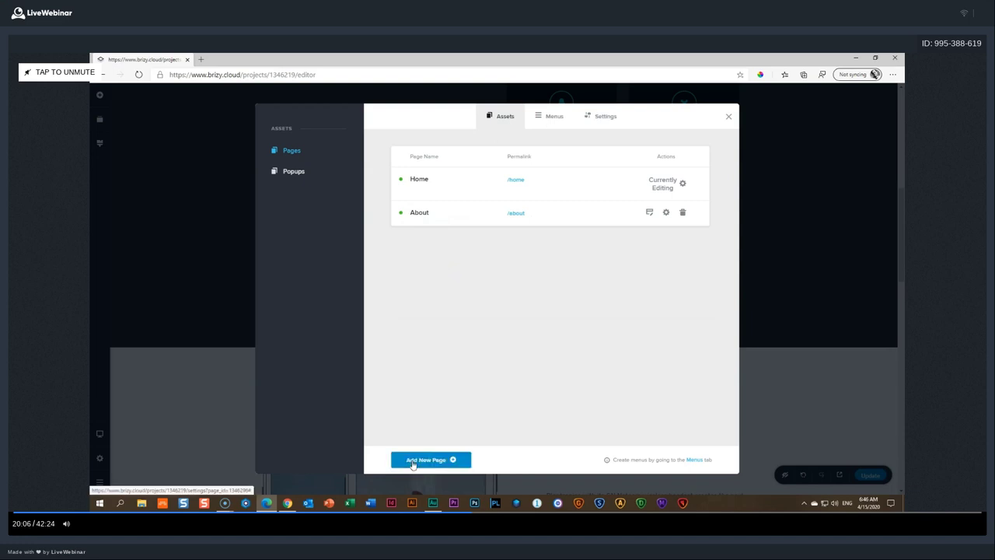
left_click(665, 237)
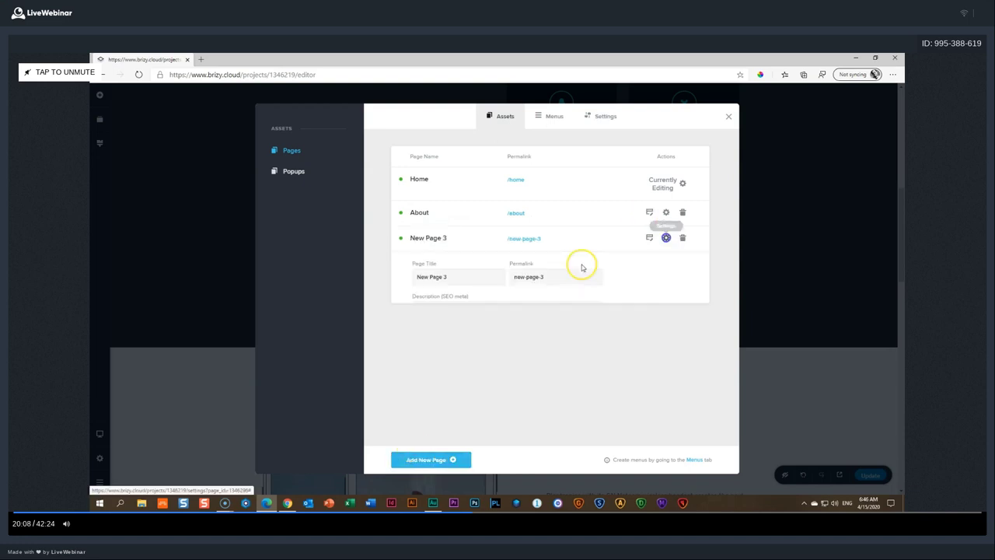
type("Services")
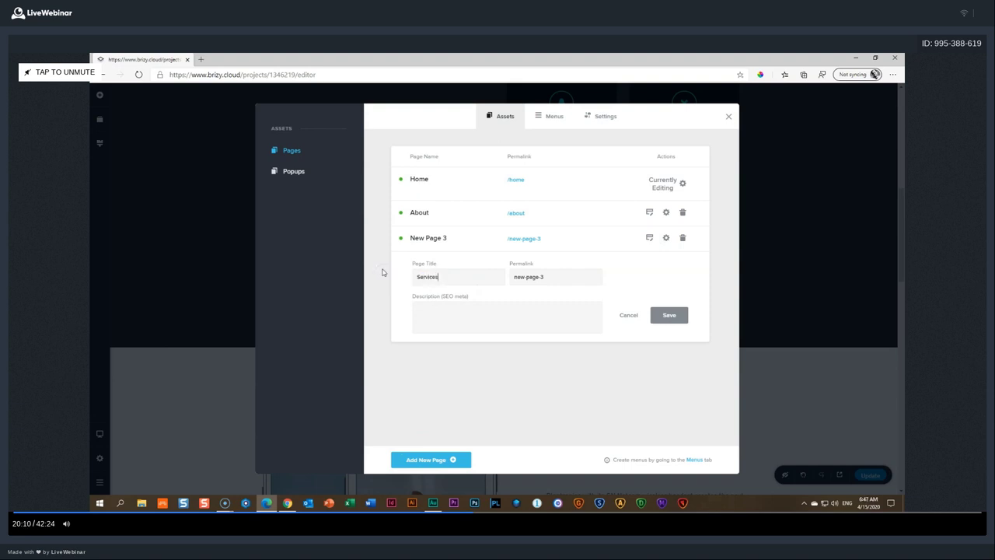
key("Tab")
type("services")
left_click(665, 315)
Step: Add a page titled Contact Us with the permalink contact-us and save it
left_click(428, 467)
left_click(430, 465)
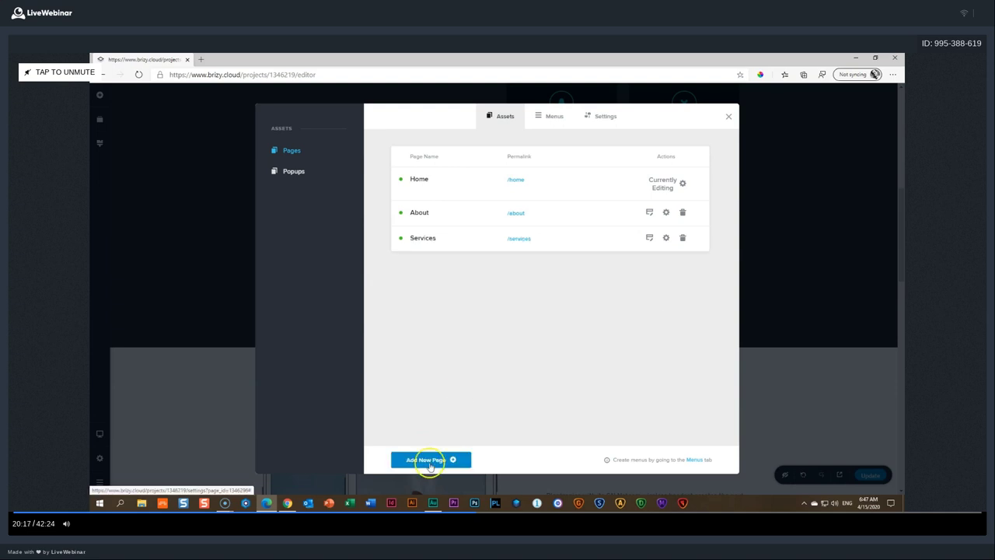
left_click(667, 263)
left_click_drag(462, 302, 359, 286)
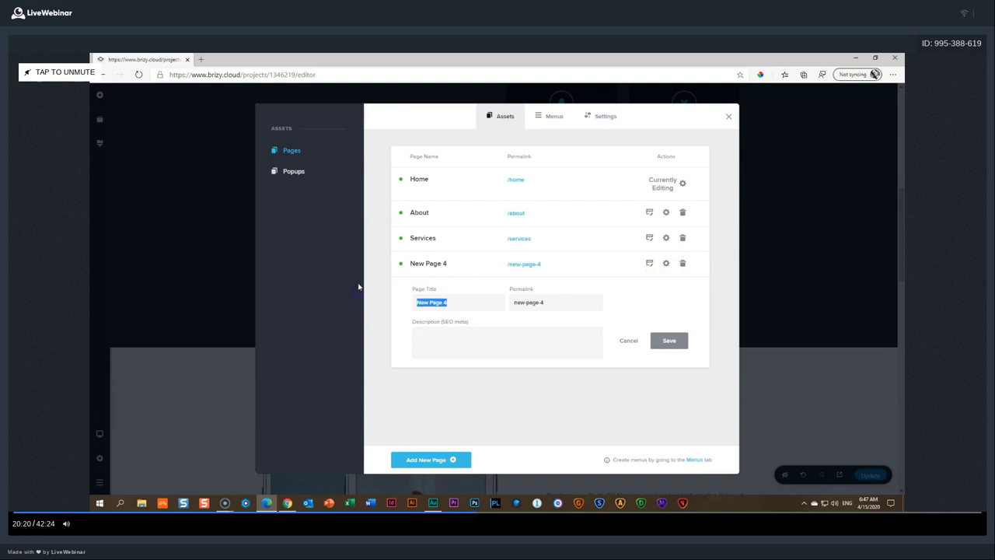
type("Contact Us")
key("Tab")
type("contact-us")
left_click(668, 349)
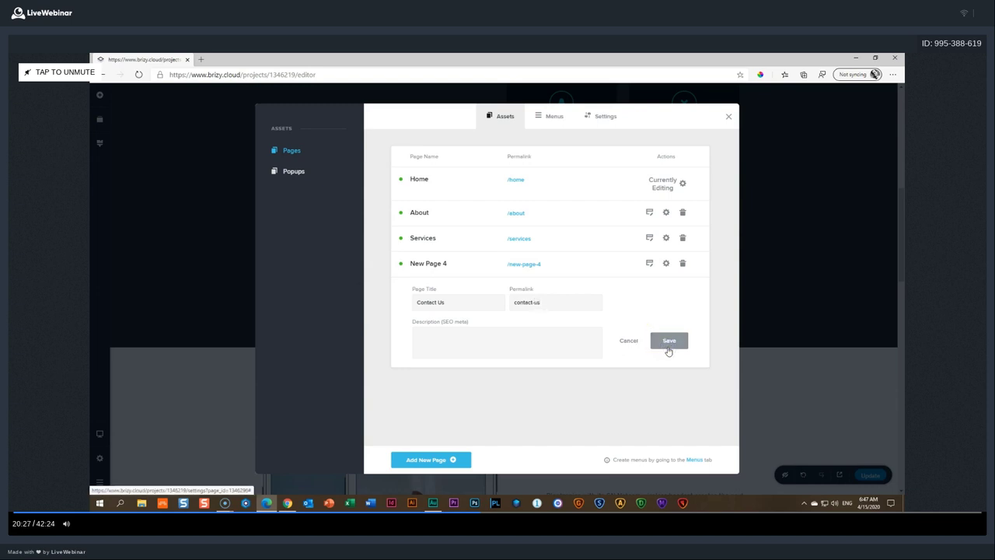
left_click(676, 348)
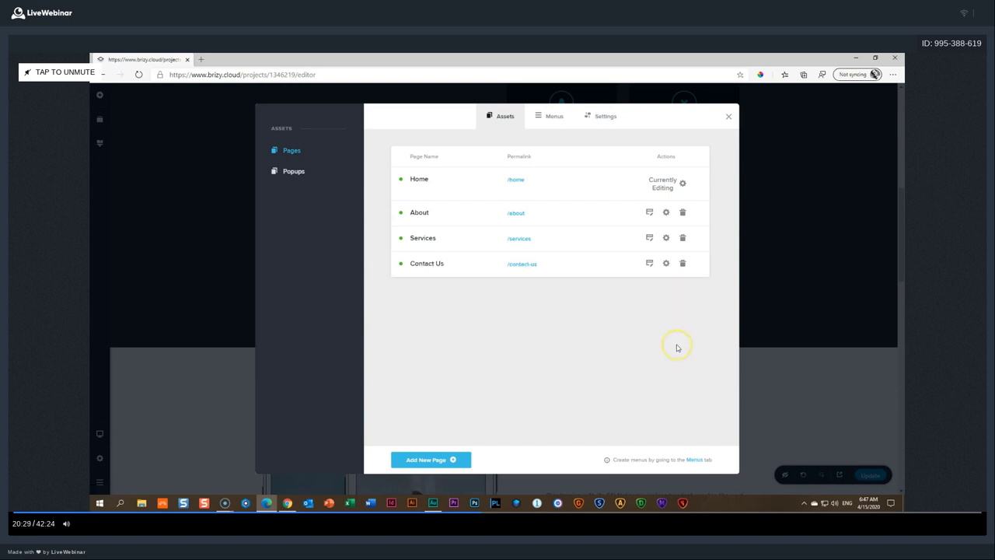
Step: Review the Home page in the editor and open the About page for editing
left_click(790, 380)
scroll(785, 378, "down", 2)
scroll(784, 378, "up", 6)
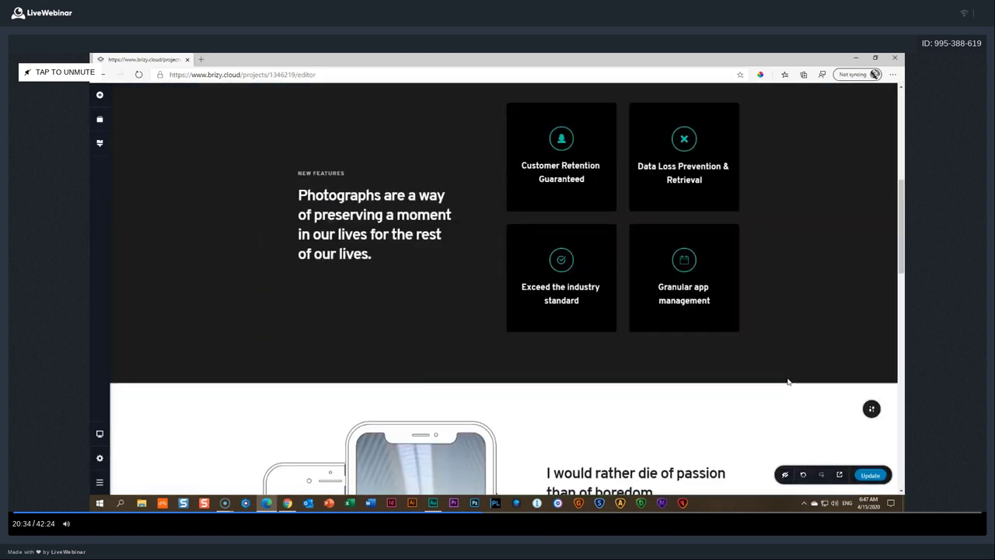
left_click(100, 458)
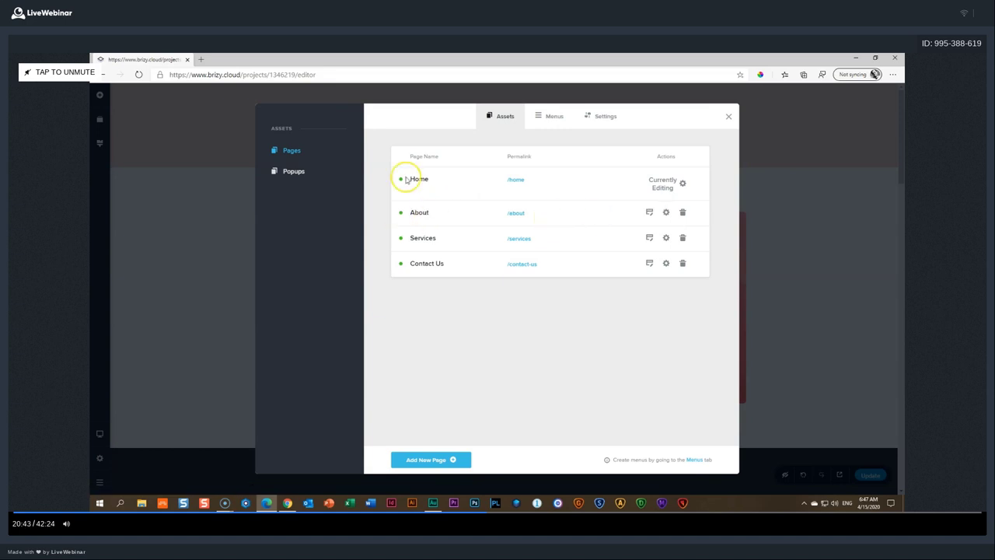
left_click(650, 213)
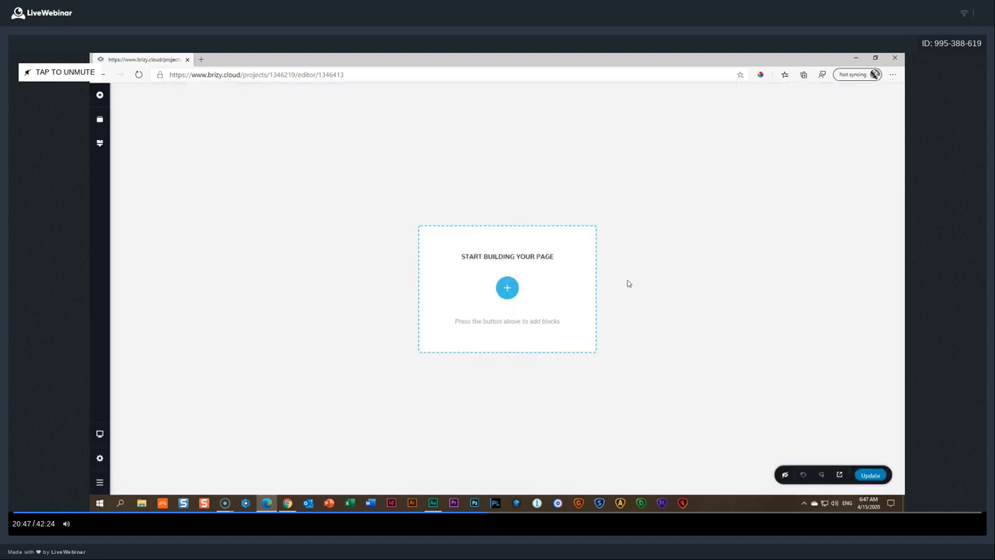
Step: Add the Great Impact on Reality block and a blank block to the About page, placing the blank block first
left_click(507, 287)
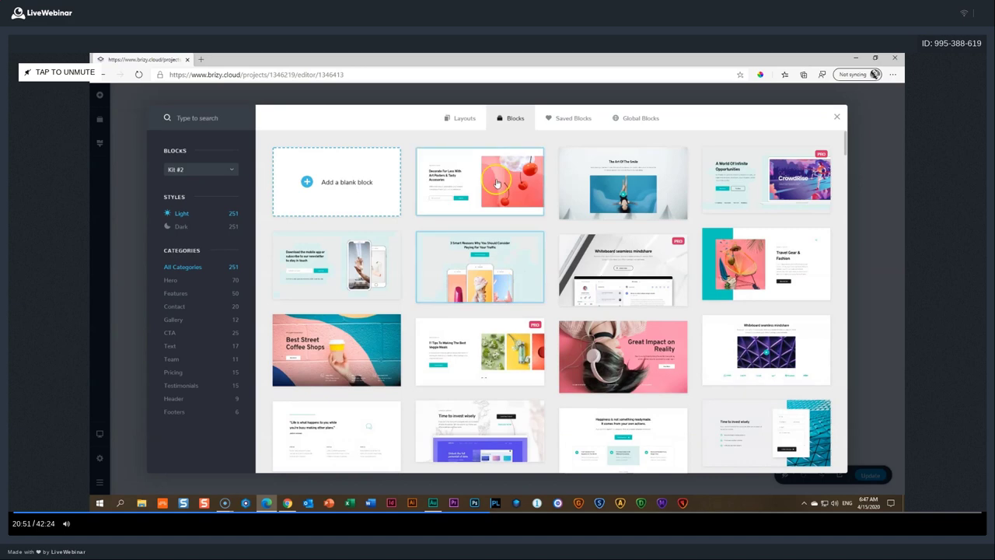
left_click(611, 352)
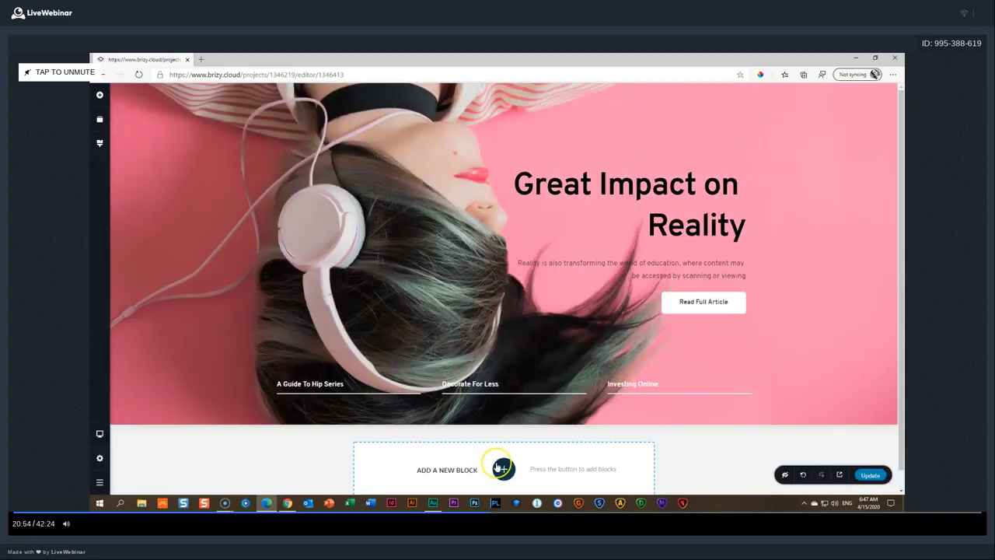
left_click(502, 470)
left_click(360, 286)
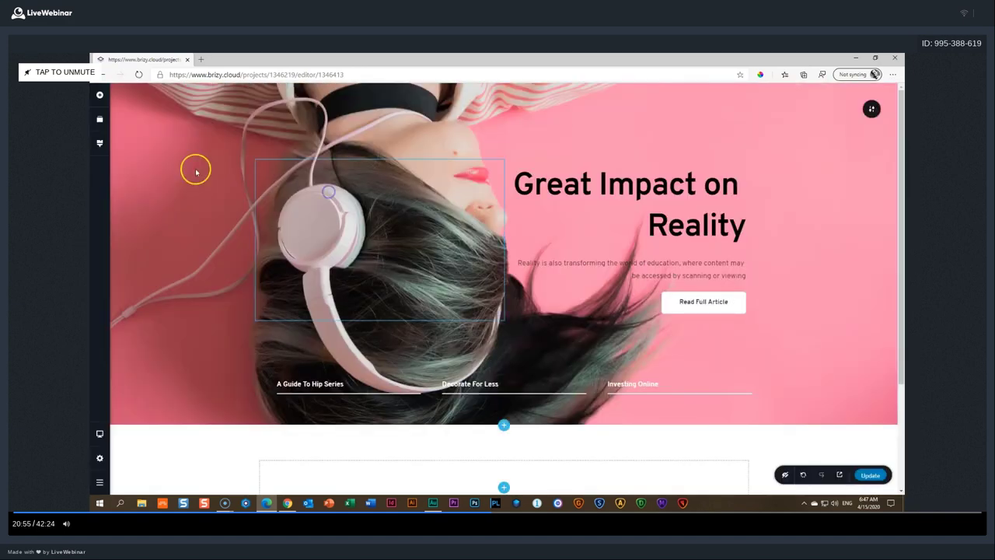
left_click(100, 120)
left_click_drag(170, 195, 494, 138)
Step: Add a text element to the blank block and set its text to About Page
left_click(99, 94)
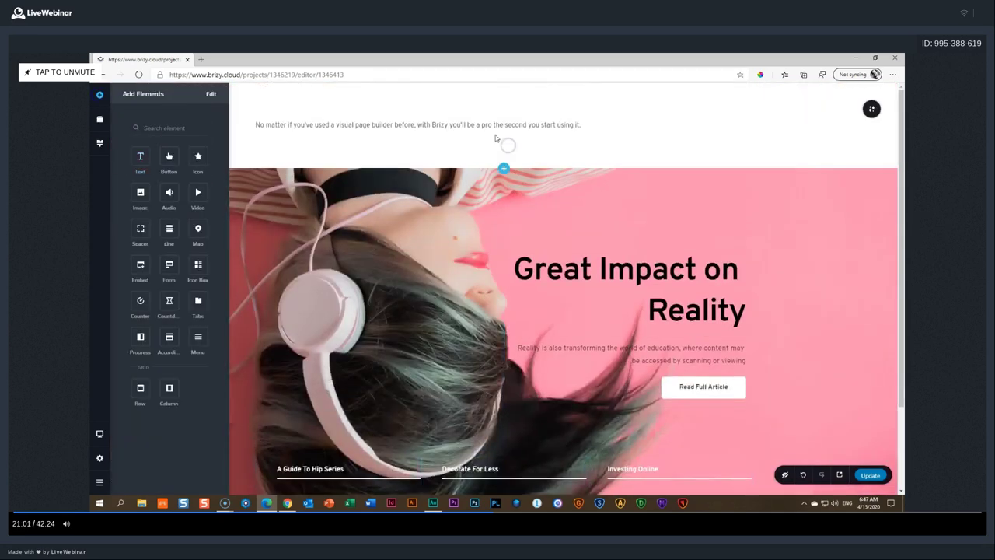
triple_click(492, 125)
type("About Page")
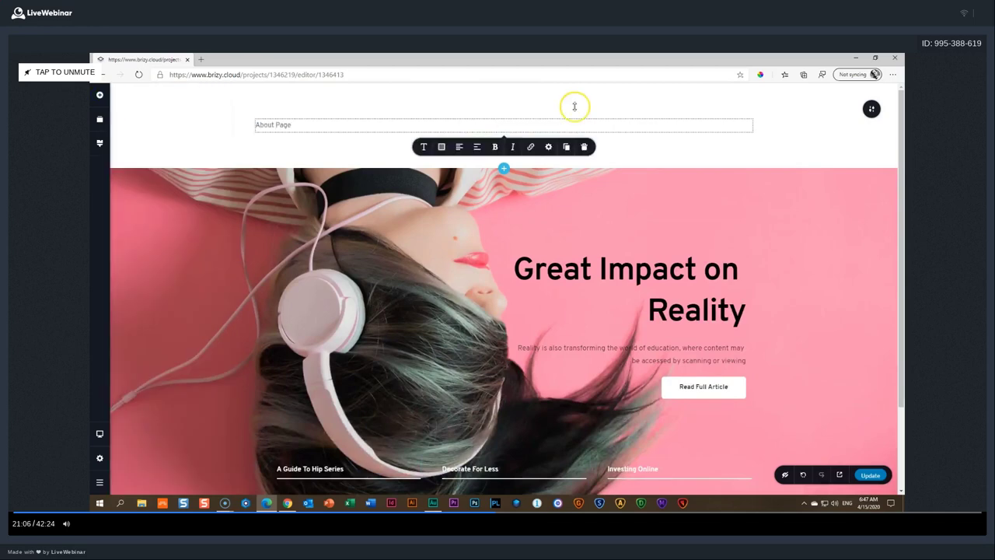
Step: Set the About Page heading in the Montserrat font at size 67
left_click(424, 146)
left_click(375, 189)
double_click(447, 213)
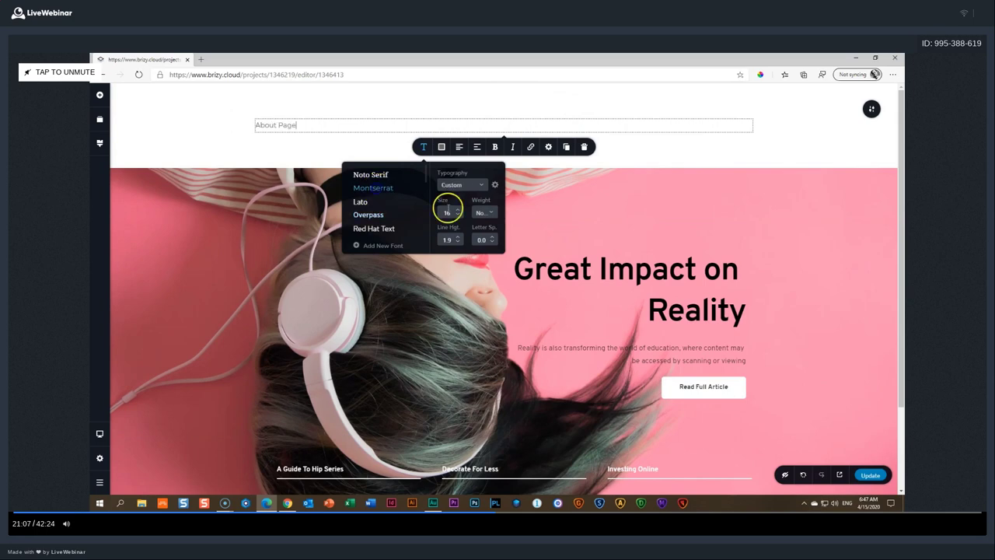
type("23")
double_click(447, 212)
type("43")
double_click(447, 213)
type("62")
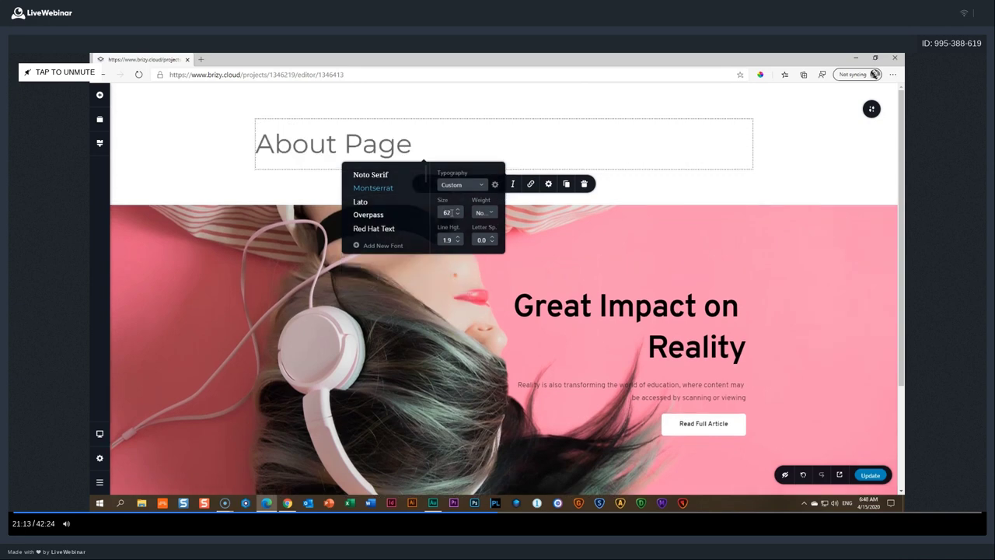
left_click(458, 246)
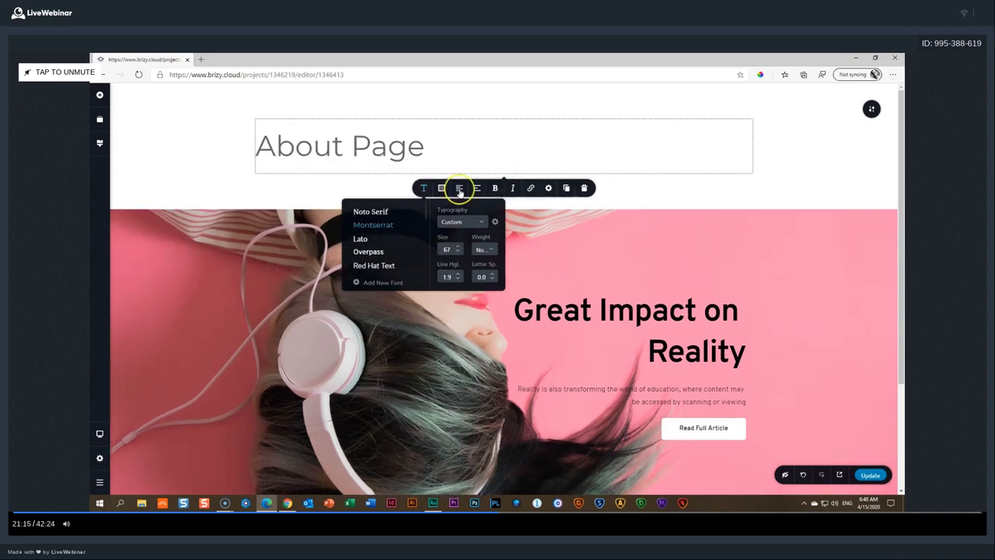
Step: Centre the About Page heading and colour it purple
left_click(459, 189)
left_click(442, 188)
left_click(403, 298)
Step: Give the About Page heading a heavy bold font weight and deselect it
left_click(424, 188)
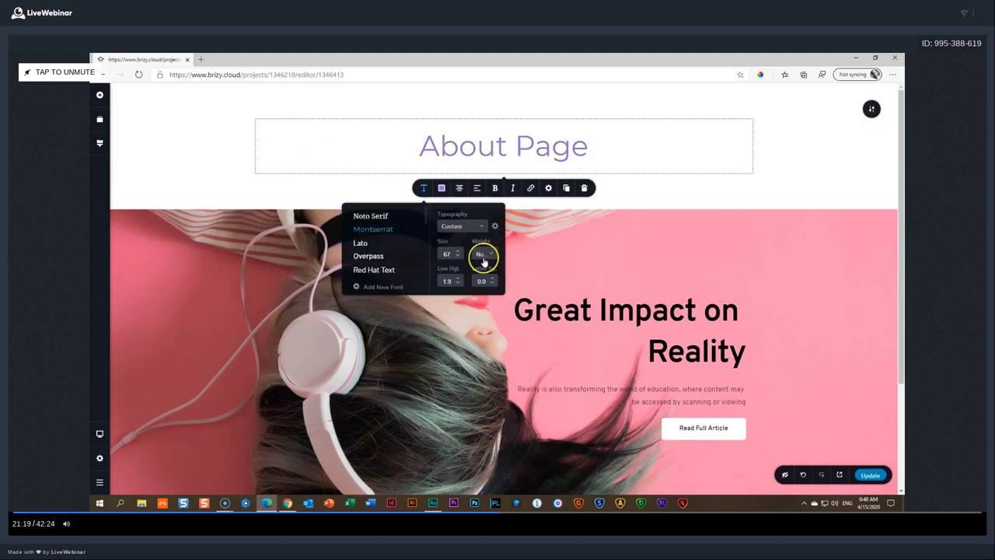
left_click(483, 261)
left_click(488, 304)
left_click(765, 168)
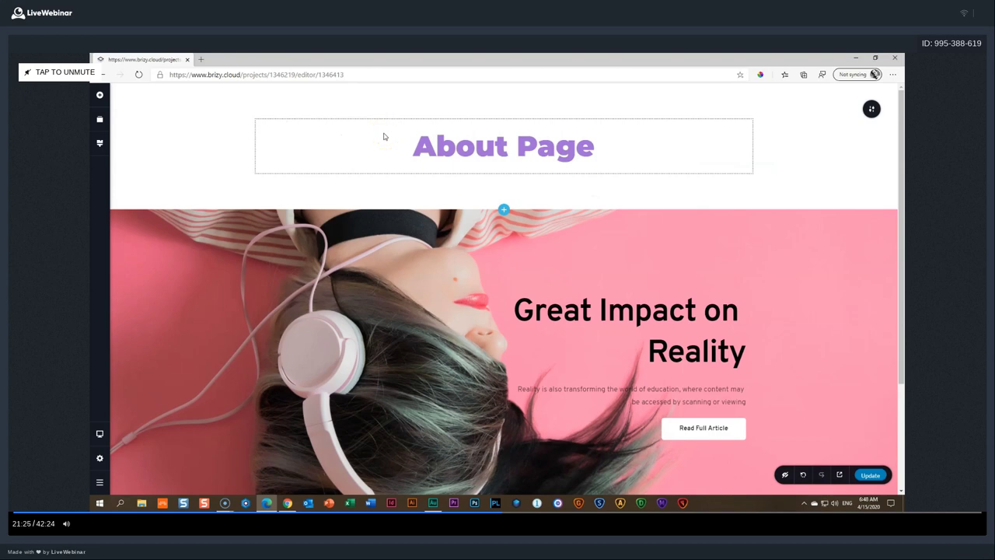
Step: Store the About Page heading block as a saved block and update the page
left_click(871, 109)
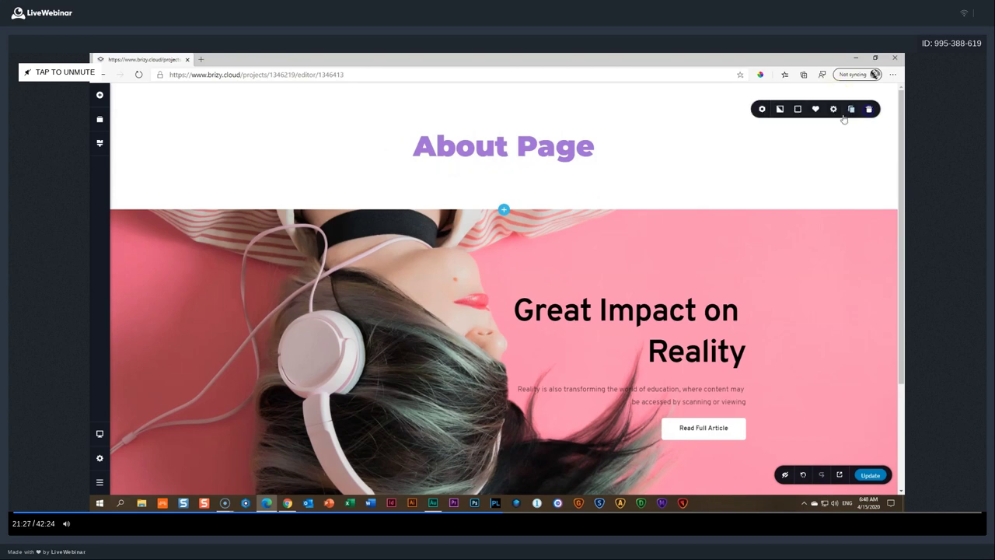
left_click(816, 110)
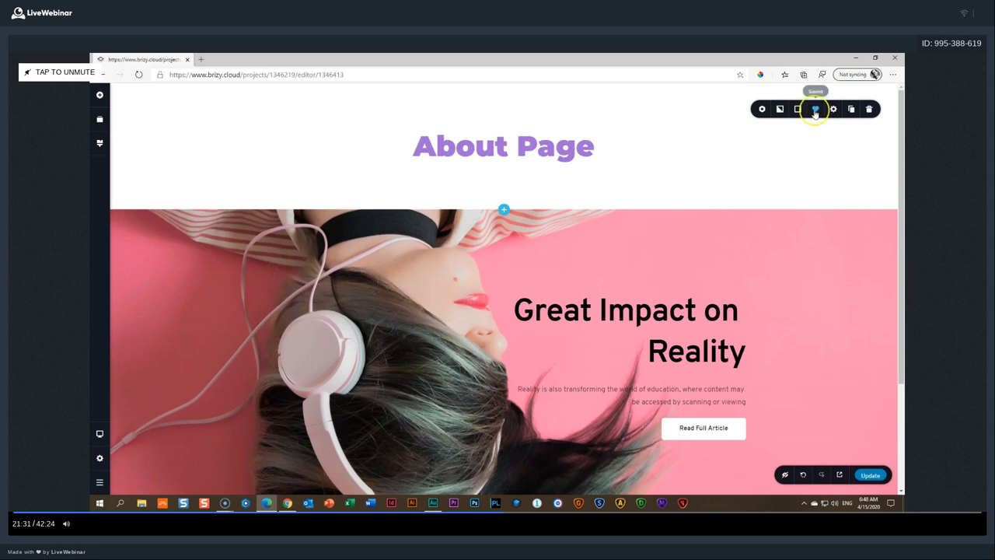
left_click(882, 446)
left_click(871, 475)
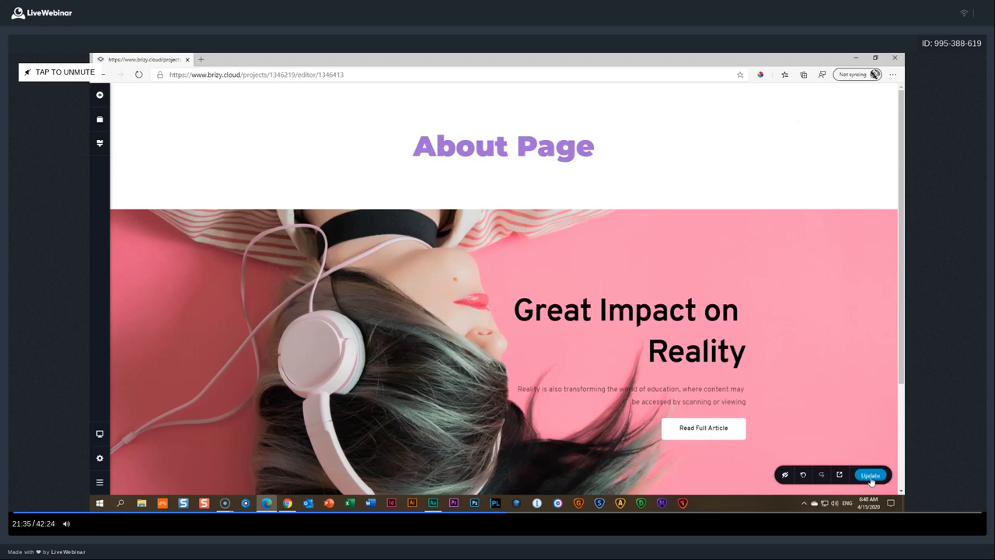
Step: Open the Services page for editing and insert the saved About Page heading block
left_click(99, 458)
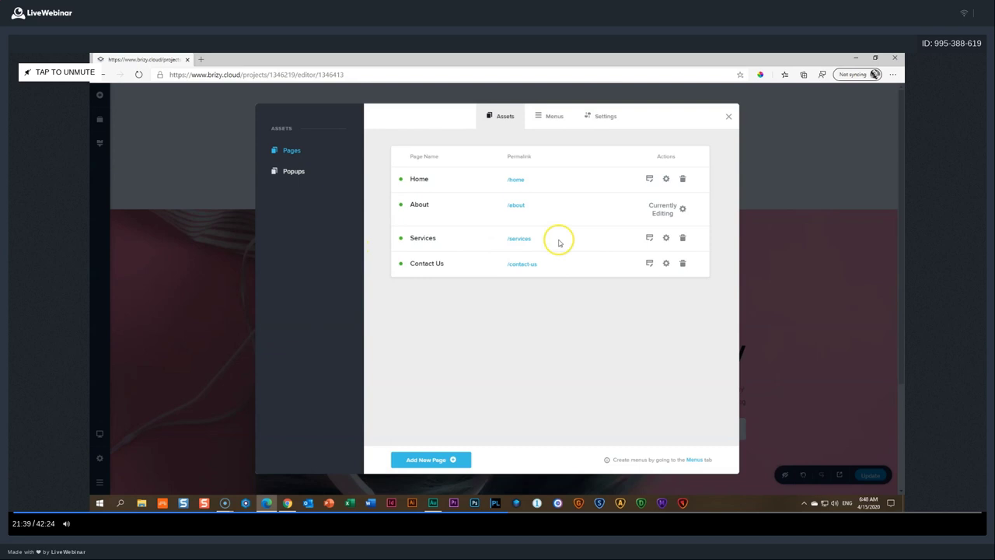
left_click(649, 239)
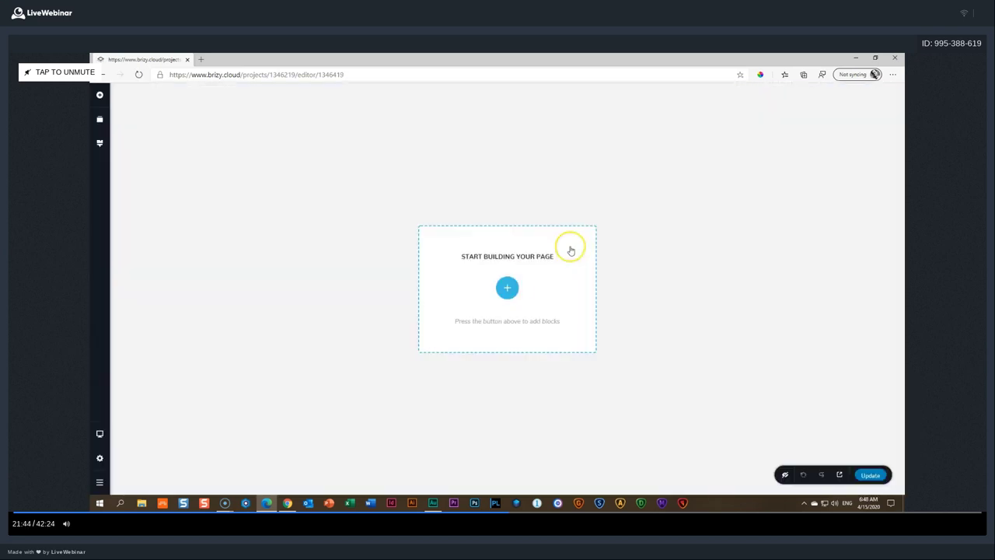
left_click(506, 287)
left_click(574, 122)
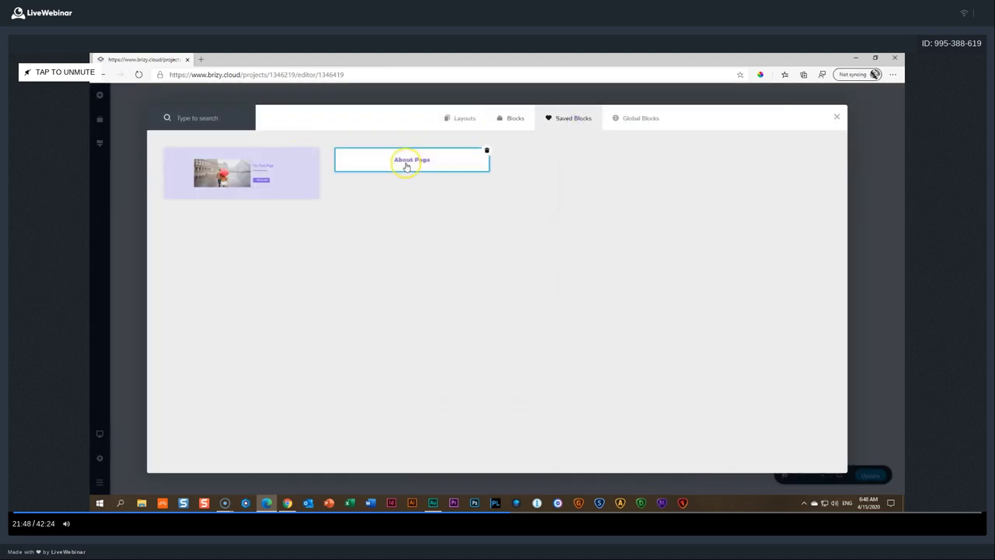
left_click(406, 165)
Step: Replace the heading text on the Services page with "Services"
left_click(511, 148)
key("ctrl+a")
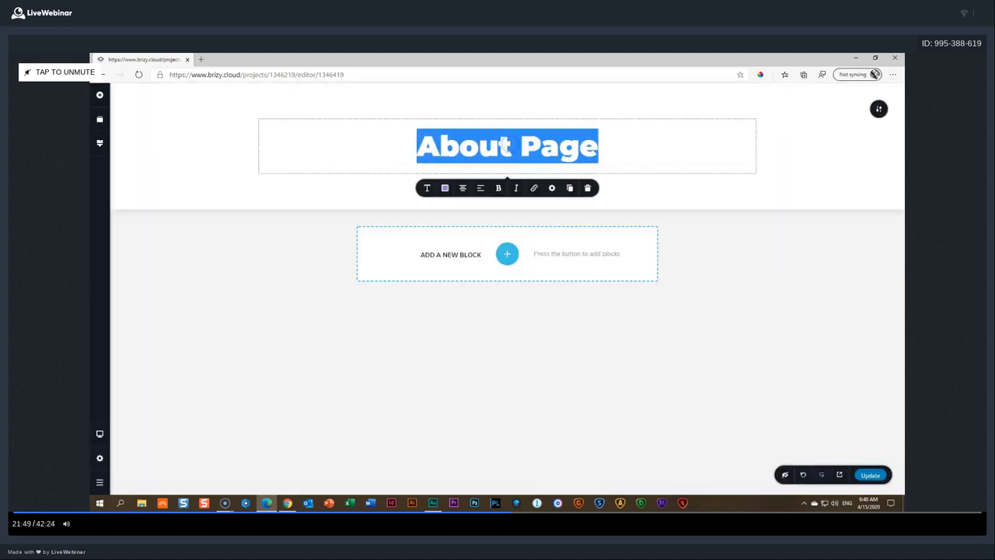
type("Services")
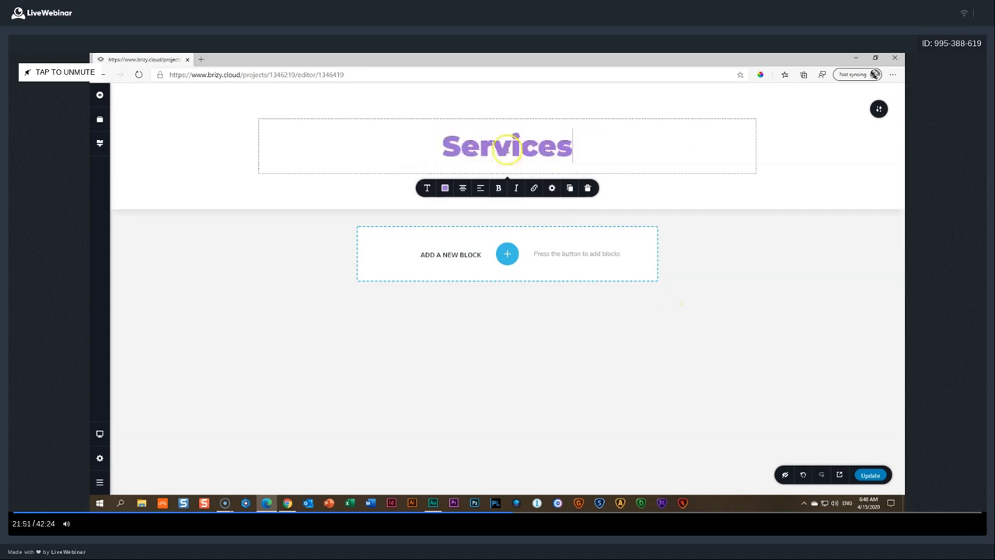
Step: Add the dark Features block with the lipstick phone and numbered list below the Services heading, and update the page
left_click(507, 254)
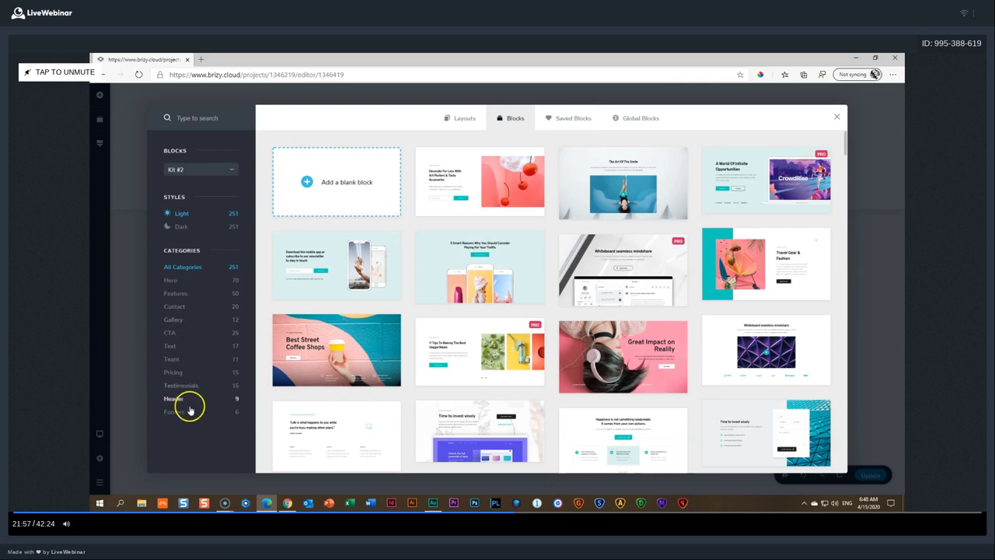
left_click(188, 295)
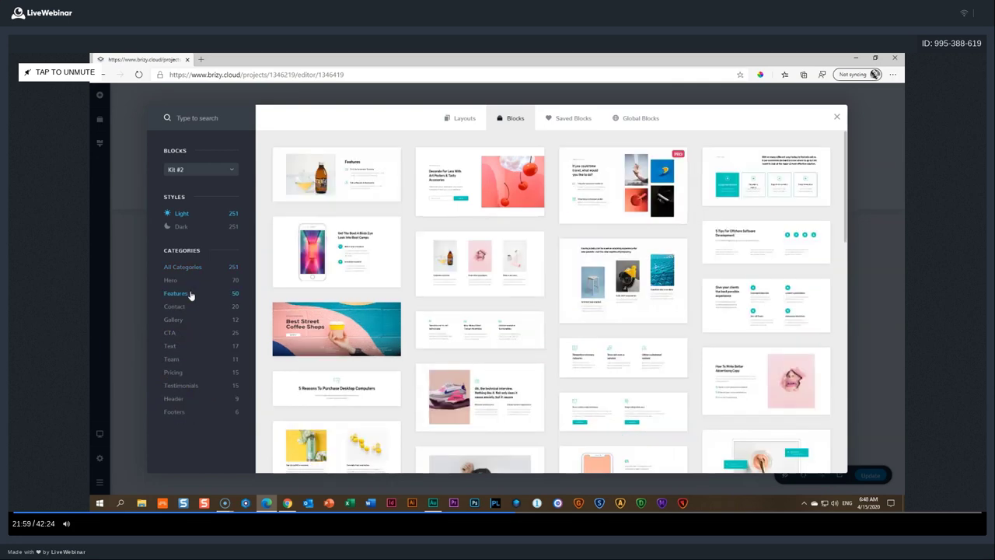
left_click(194, 225)
scroll(425, 280, "down", 2)
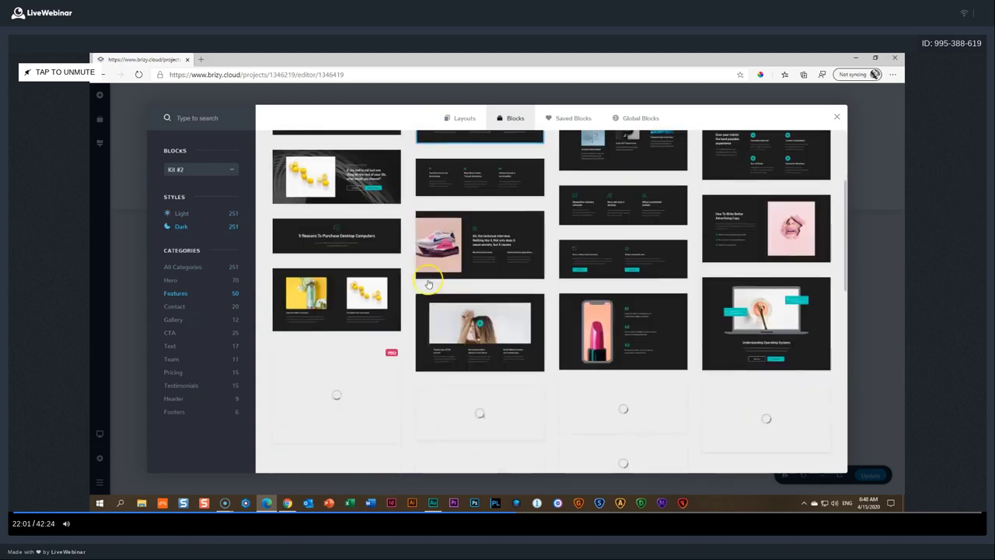
left_click(651, 329)
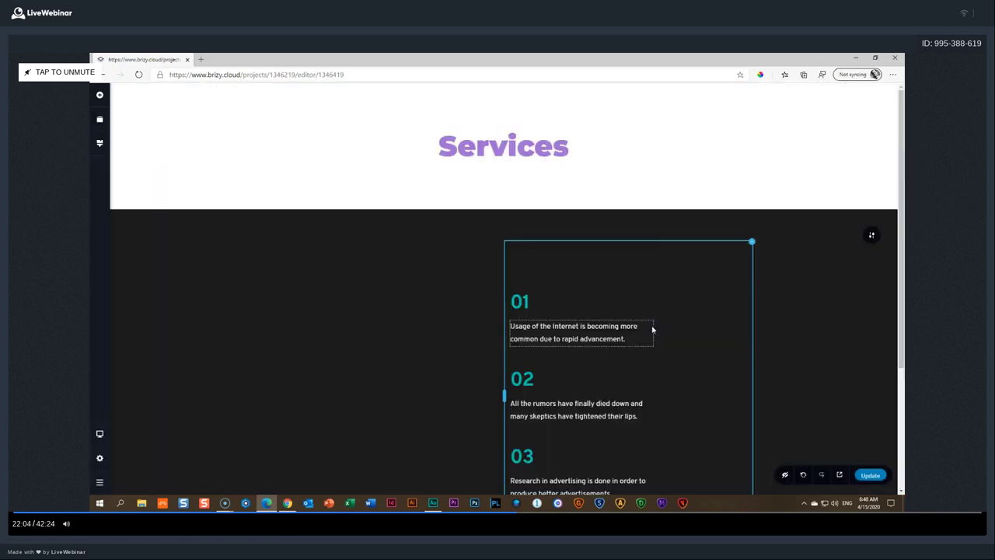
left_click(871, 477)
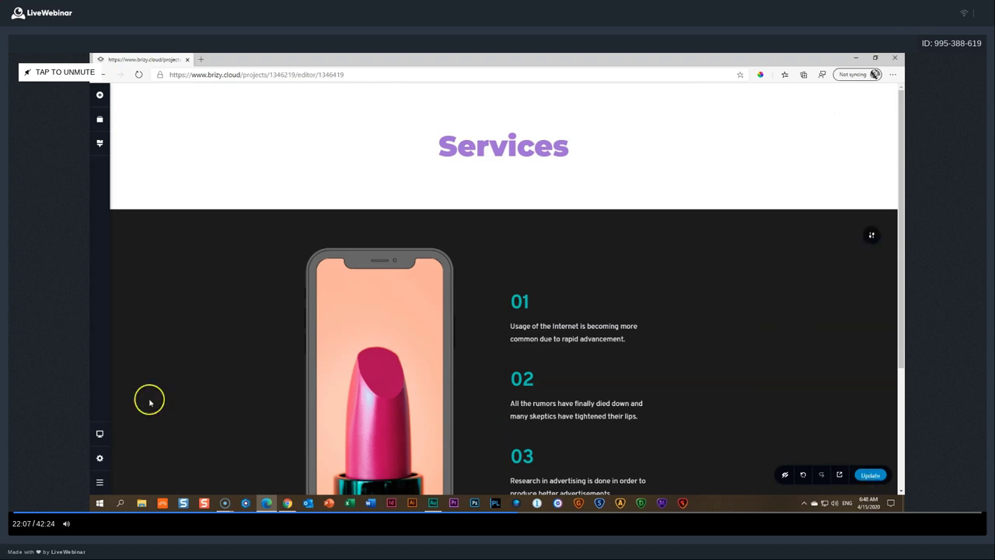
Step: Open the Contact Us page for editing and insert the saved About Page heading block
left_click(102, 459)
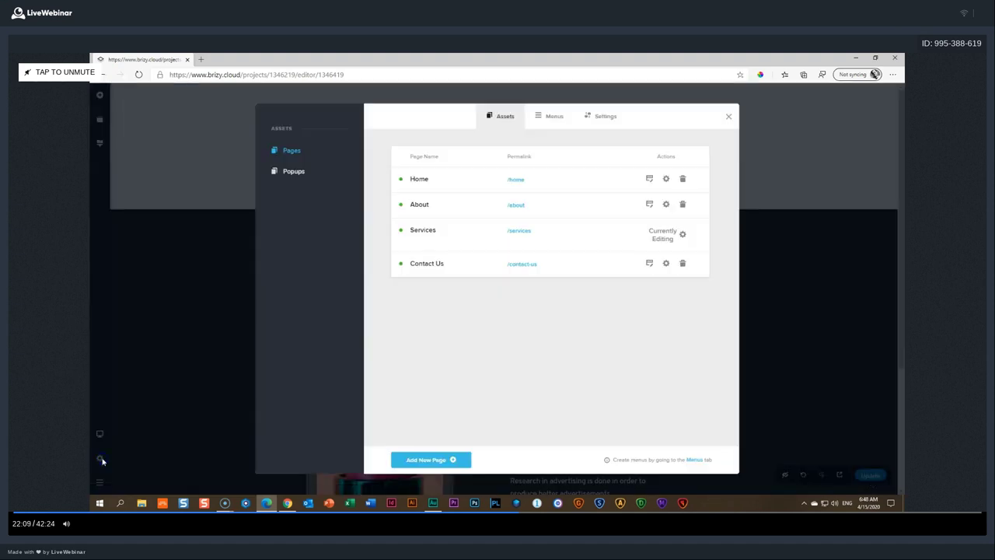
left_click(650, 264)
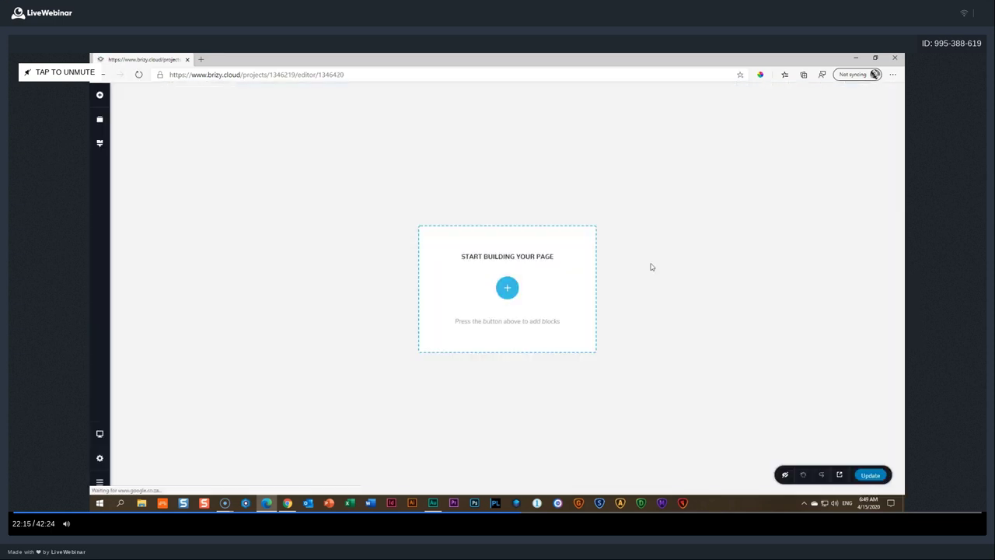
left_click(507, 287)
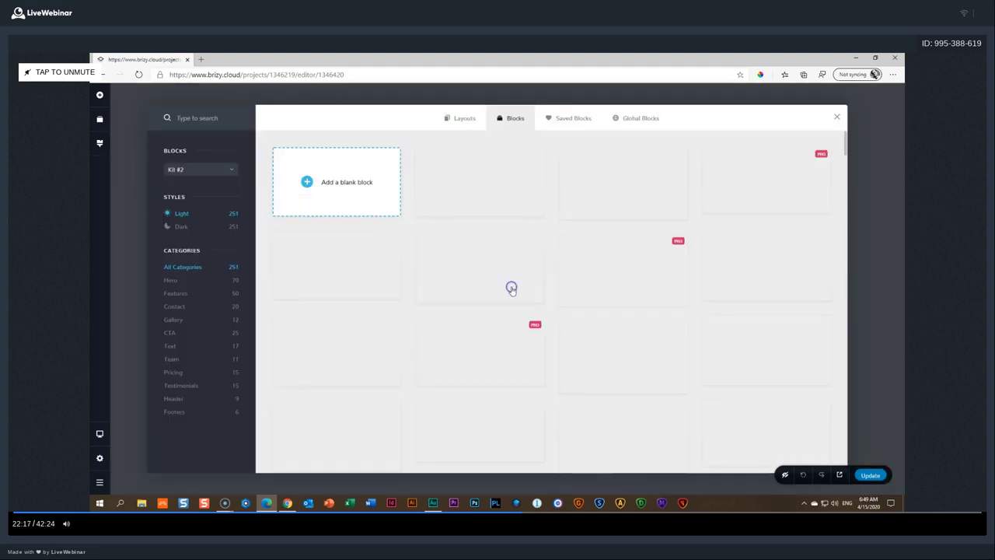
left_click(575, 119)
left_click(241, 172)
Step: Replace the heading text on the Contact Us page with "Contact Us Page"
double_click(472, 144)
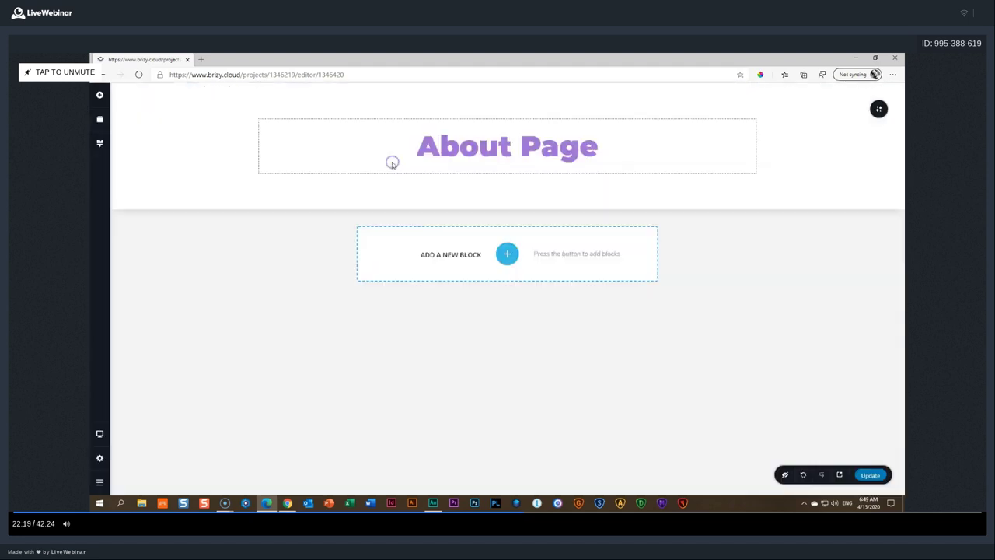
key("ctrl+a")
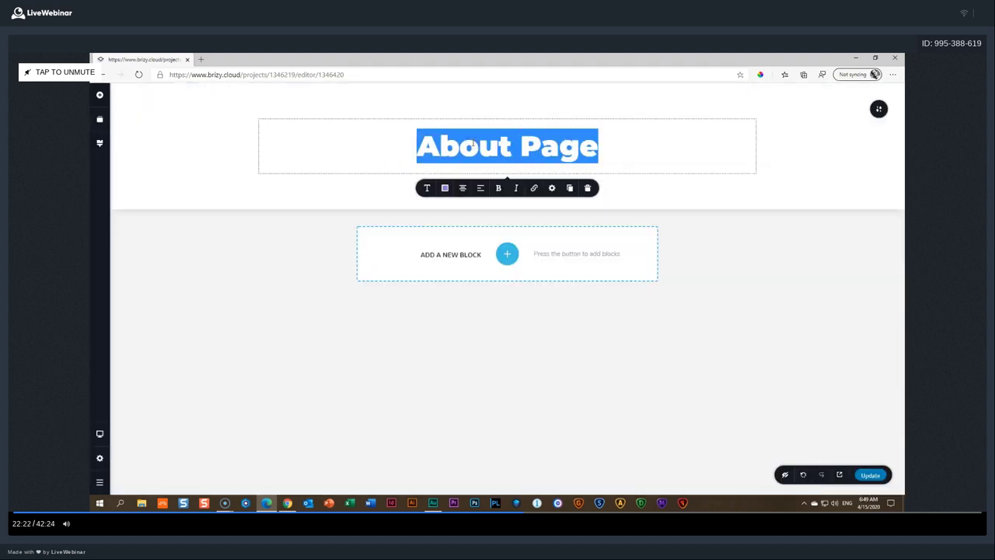
type("Contact Us Page")
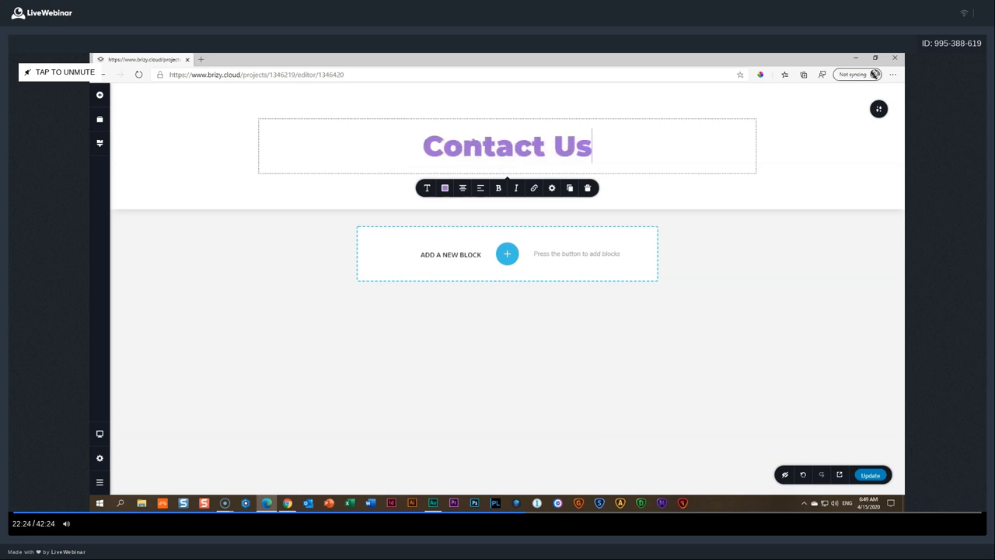
Step: Add the light Contact block "Target integrated users" with a map below the Contact Us Page heading, and update the page
left_click(535, 253)
left_click(507, 254)
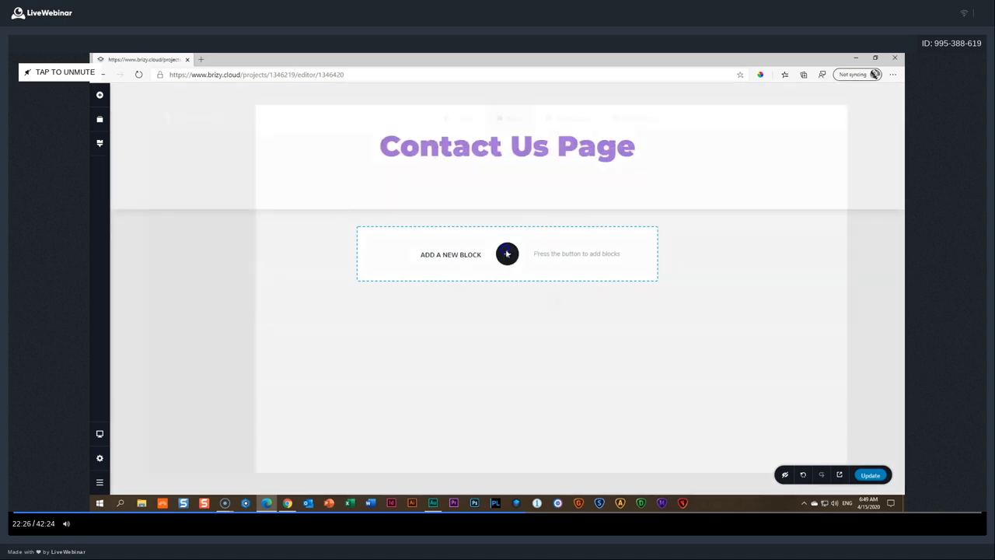
left_click(170, 307)
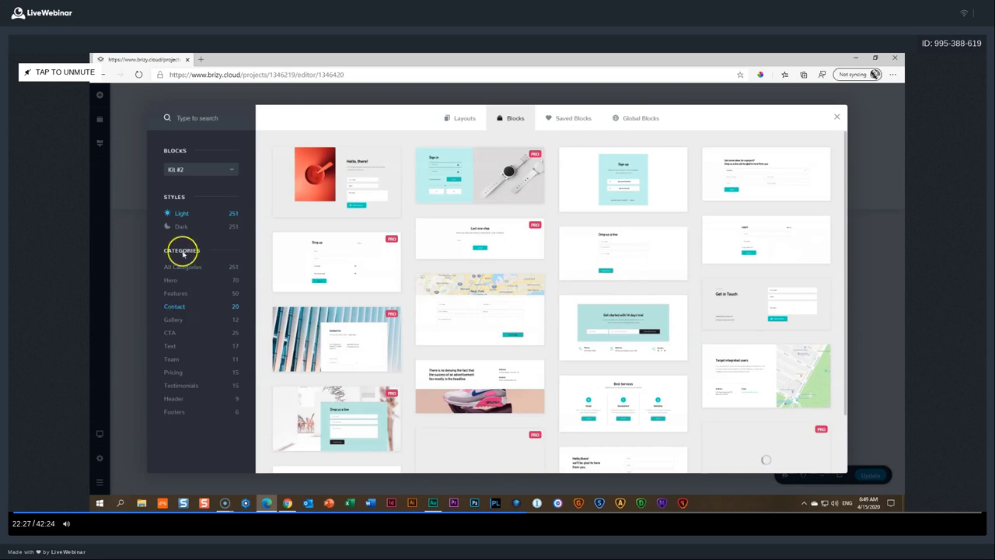
scroll(524, 225, "down", 1)
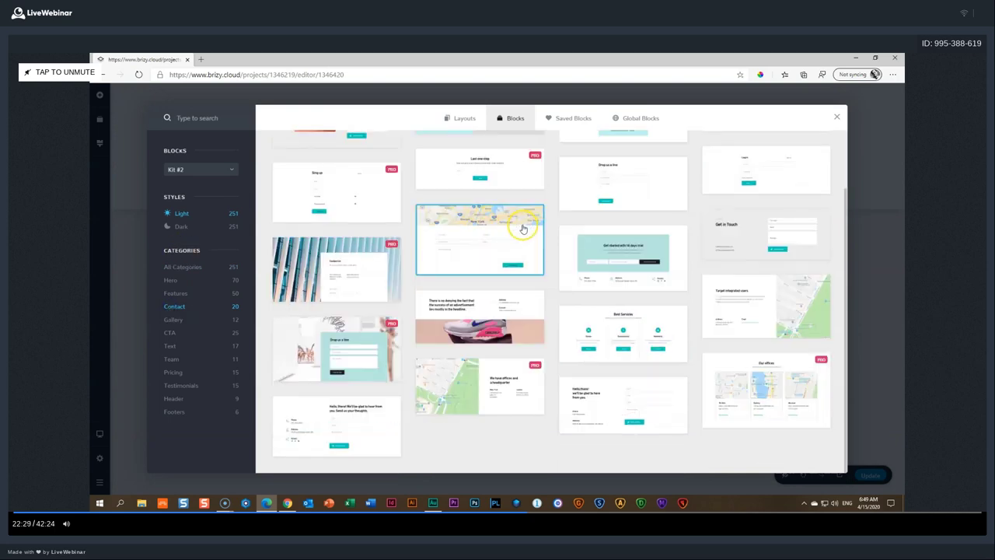
left_click(745, 304)
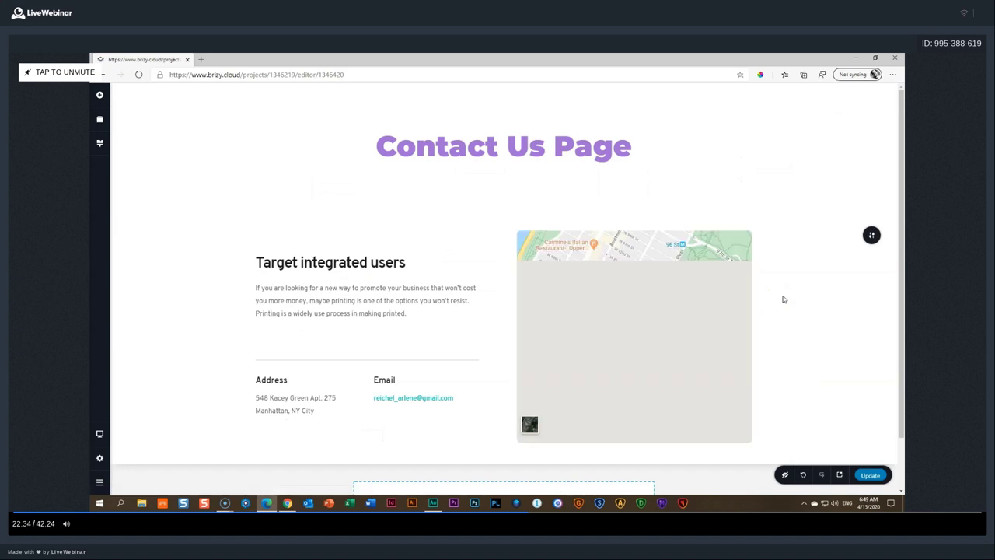
left_click(872, 476)
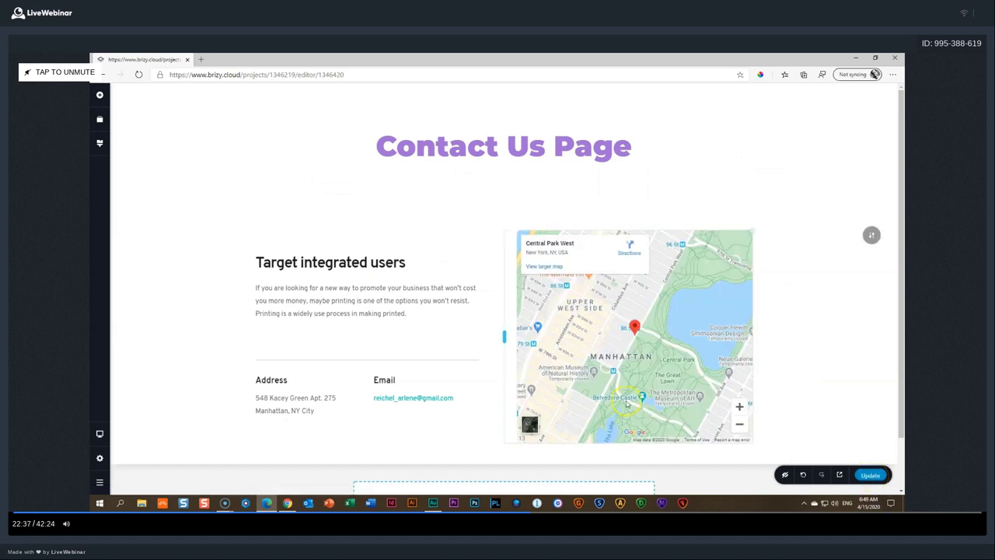
Step: Create a new site menu named "Multi Page Menu"
left_click(101, 460)
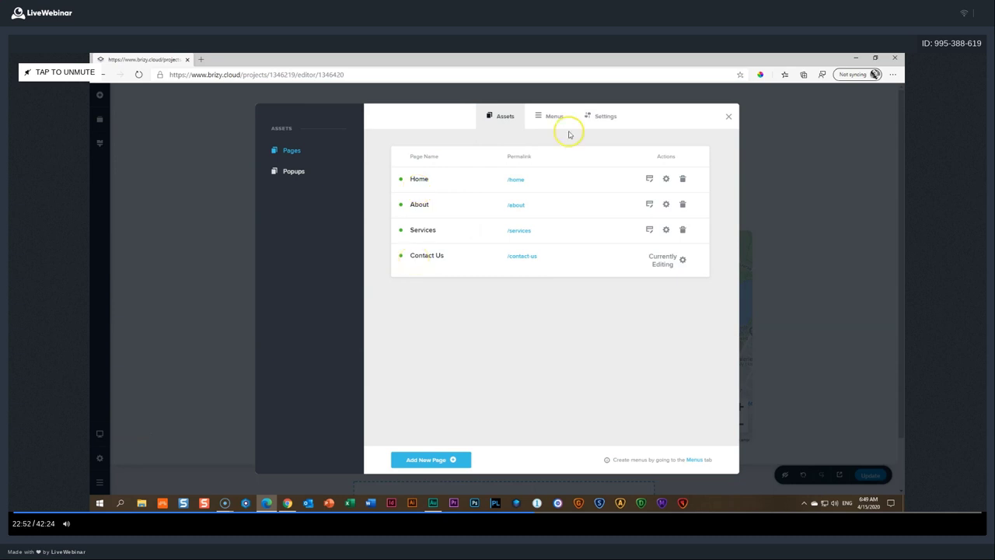
left_click(546, 116)
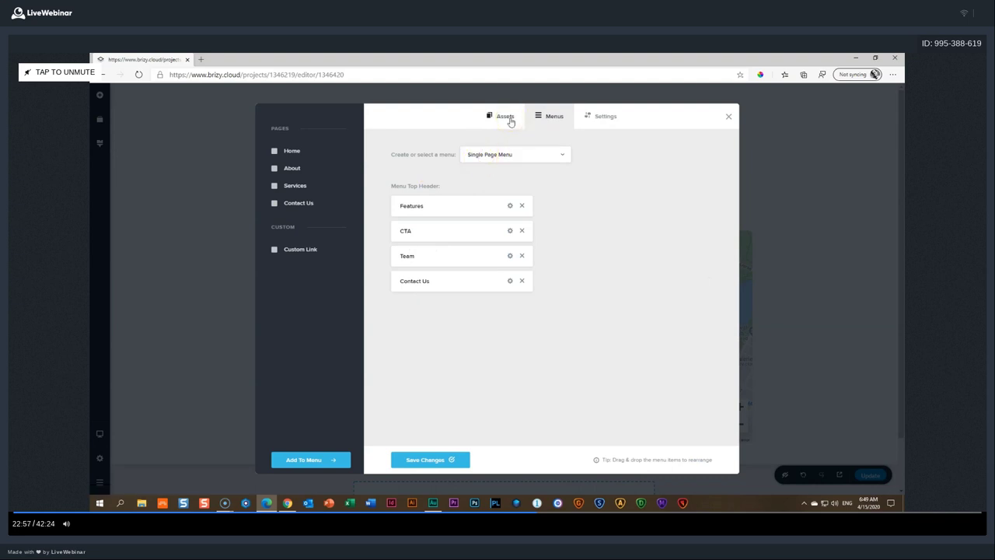
left_click(523, 142)
left_click(529, 155)
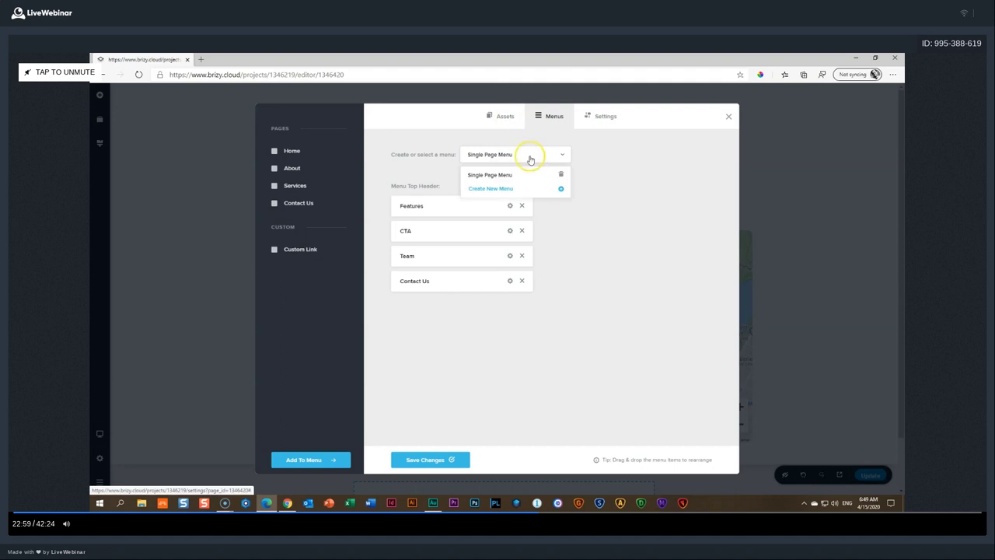
left_click(510, 191)
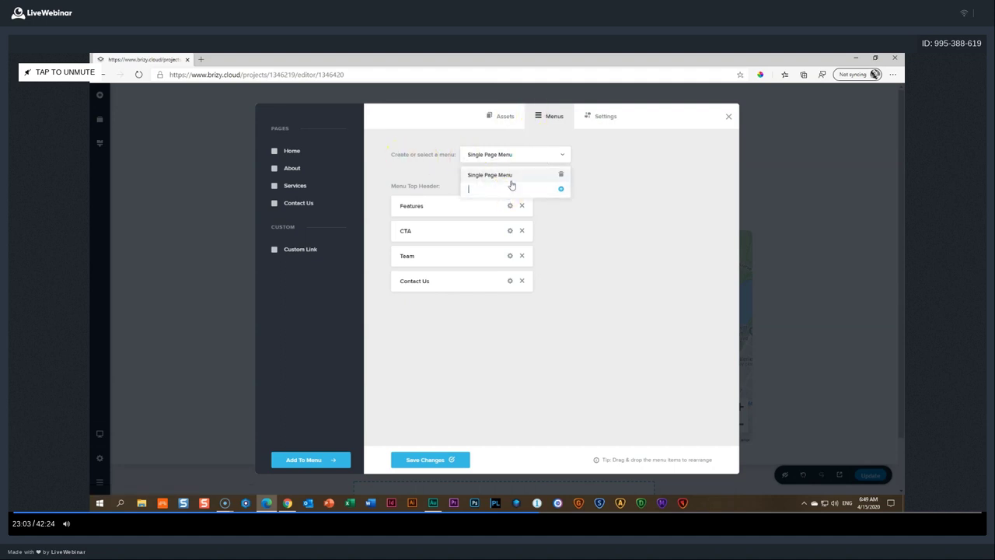
type("Multi Pge")
type("nu")
left_click(561, 189)
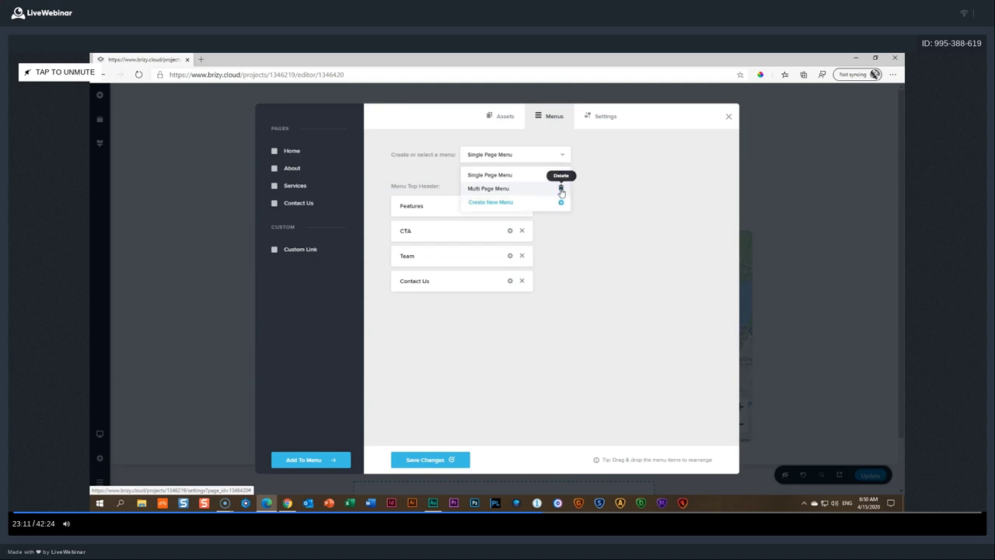
left_click(622, 192)
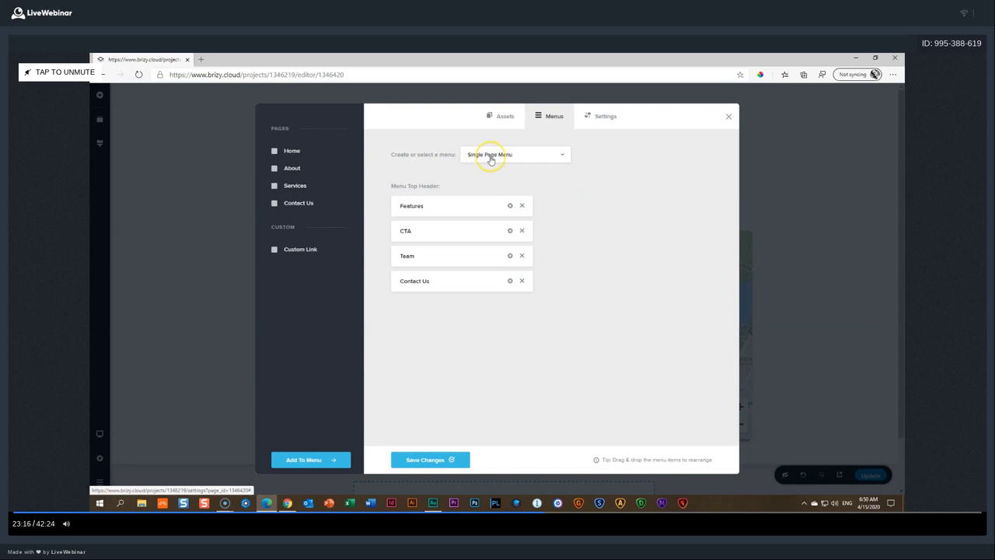
Step: Select the Multi Page Menu and add the Home, About, Services and Contact Us pages to it
left_click(558, 154)
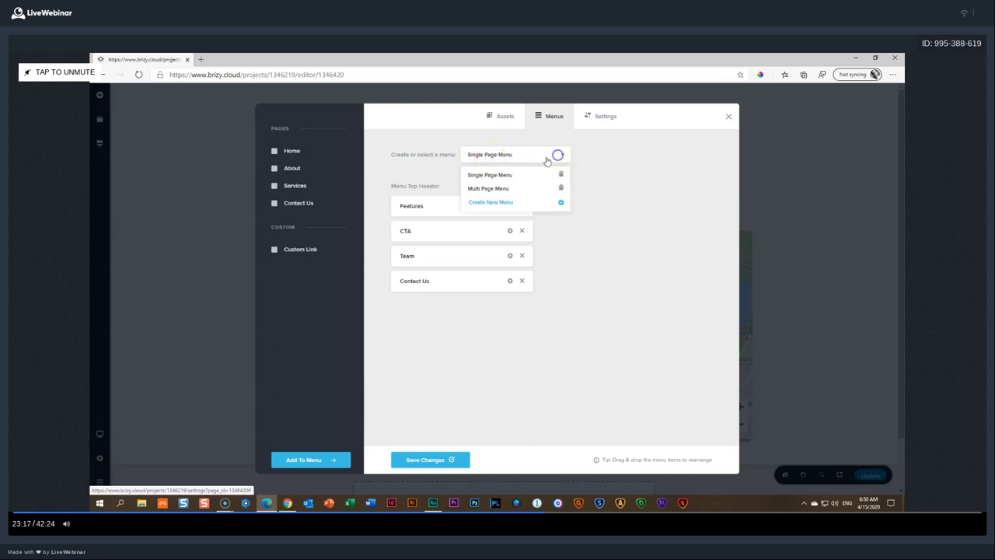
left_click(496, 192)
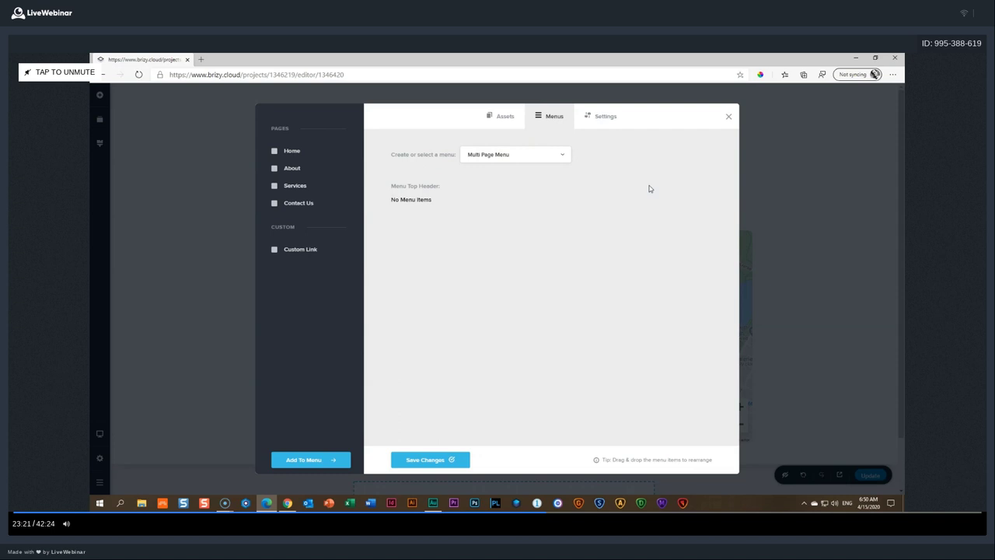
left_click(273, 150)
left_click(274, 168)
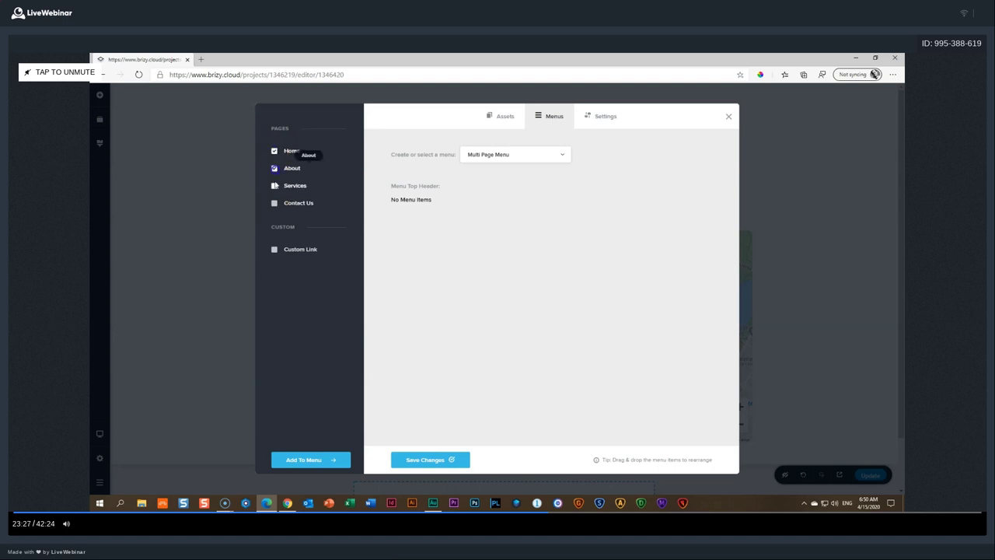
left_click(273, 185)
left_click(274, 203)
left_click(301, 459)
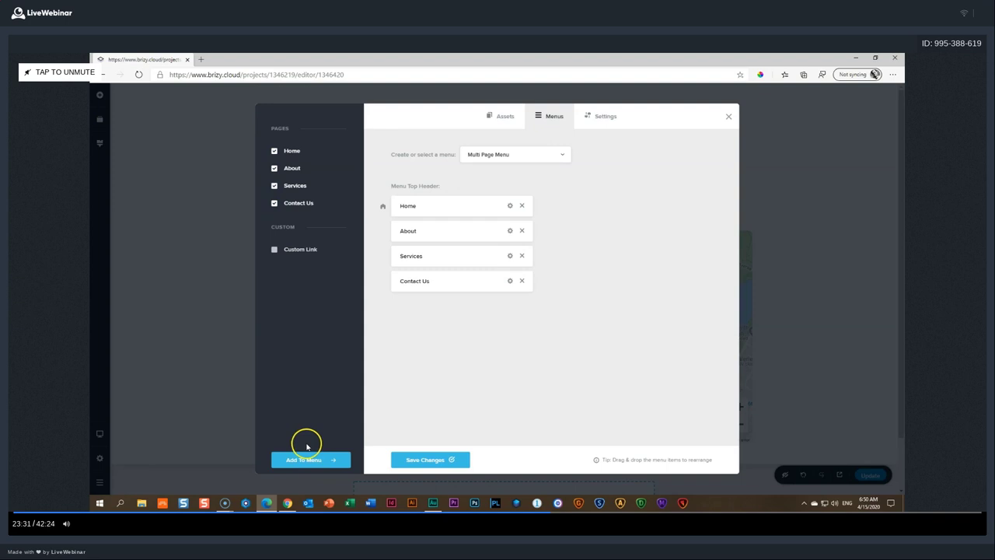
Step: Nest About under Home and Services under About in the Multi Page Menu, and open the About item's settings
mouse_move(402, 228)
left_mouse_down()
mouse_move(402, 200)
mouse_move(397, 236)
mouse_move(430, 235)
mouse_move(387, 226)
left_mouse_up()
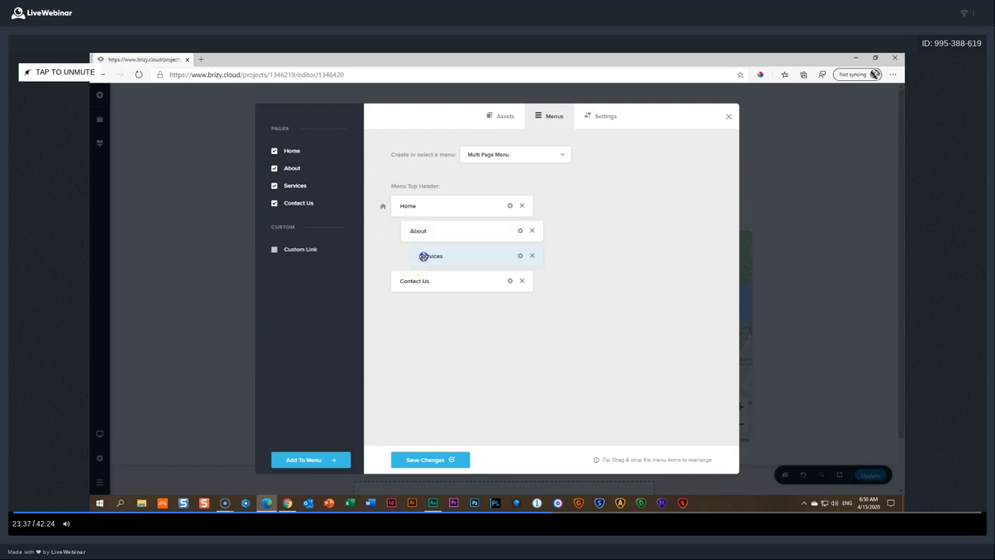
left_click(422, 236)
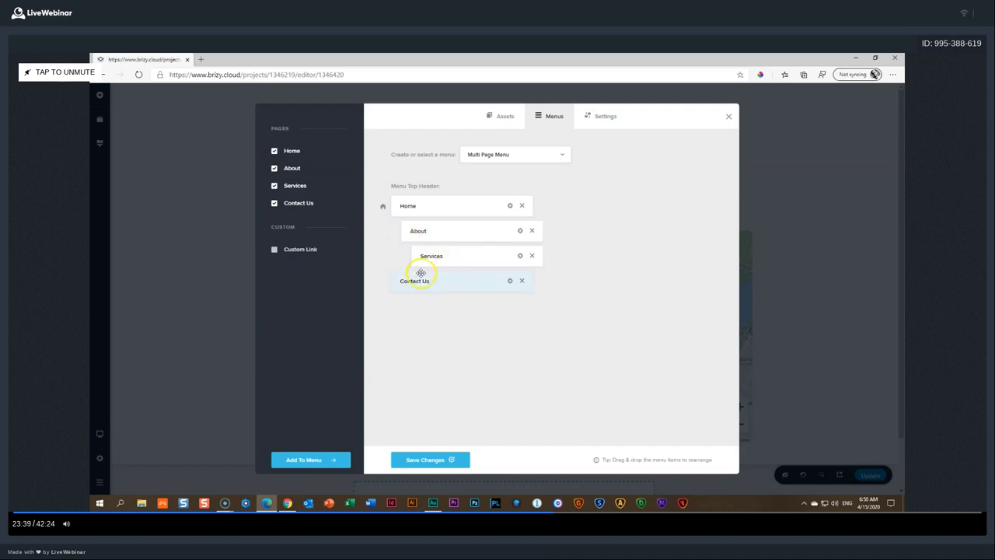
left_click(520, 231)
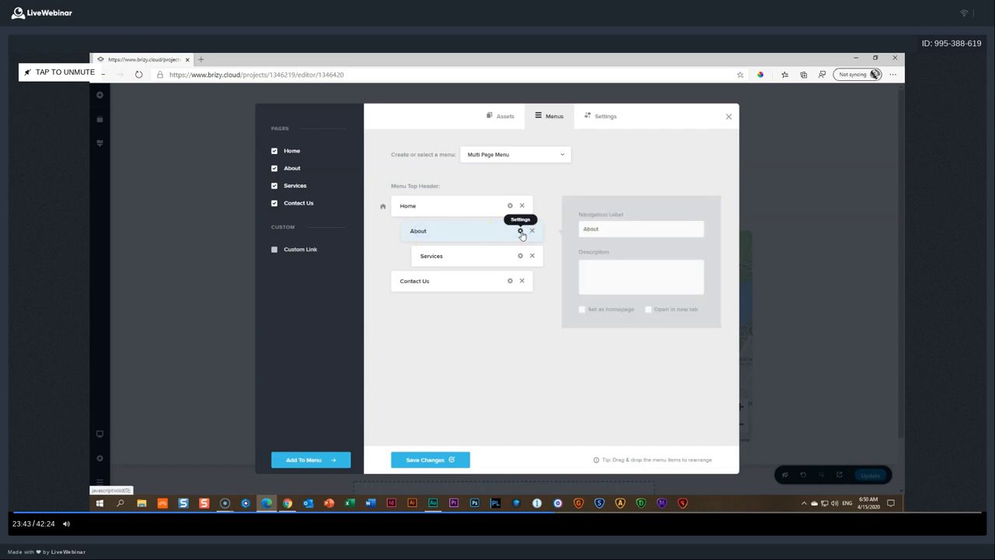
Step: Remove the nested Services and About items from the Multi Page Menu
left_click(531, 261)
left_click(532, 231)
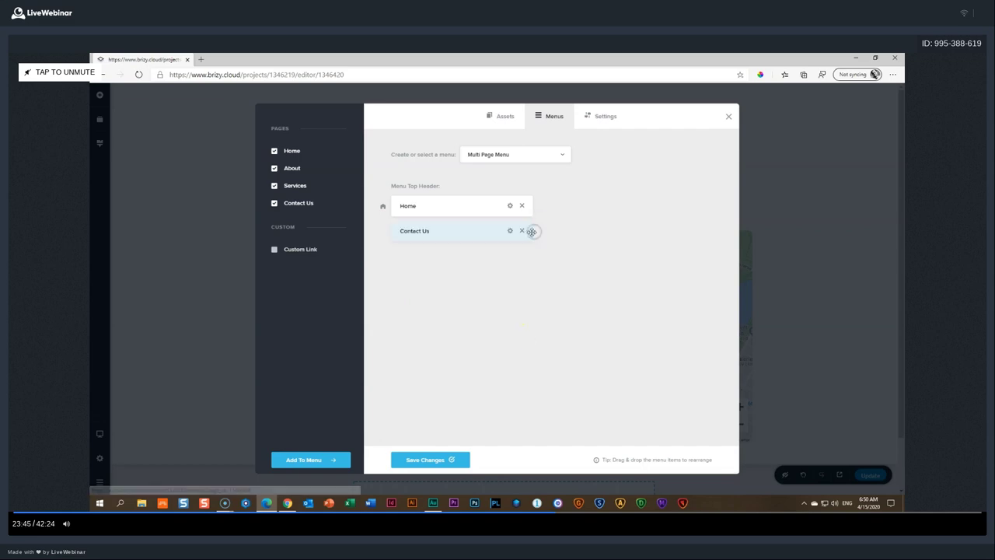
Step: Remove Contact Us from the Multi Page Menu, and re-add the About, Services and Contact Us pages to it
left_click(522, 230)
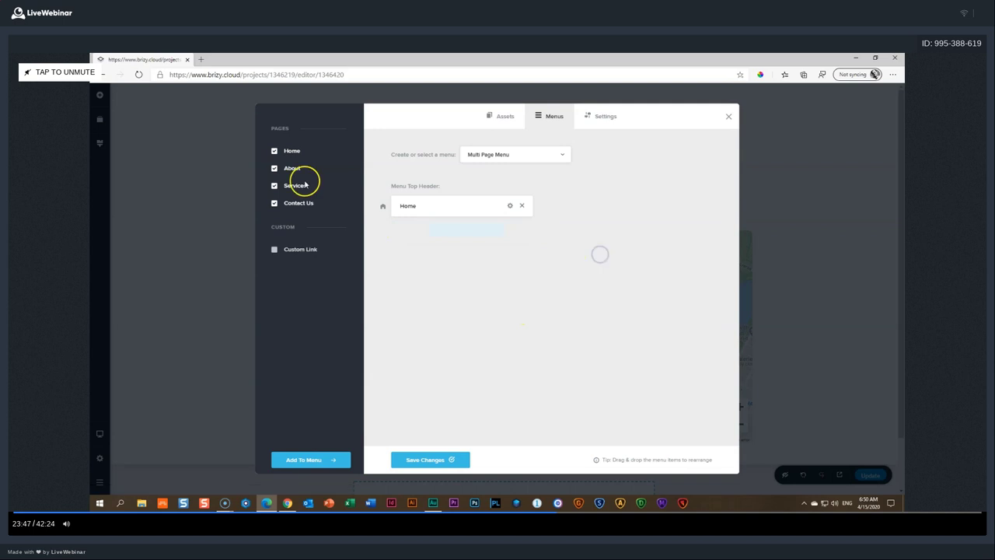
left_click(273, 167)
left_click(274, 185)
left_click(274, 203)
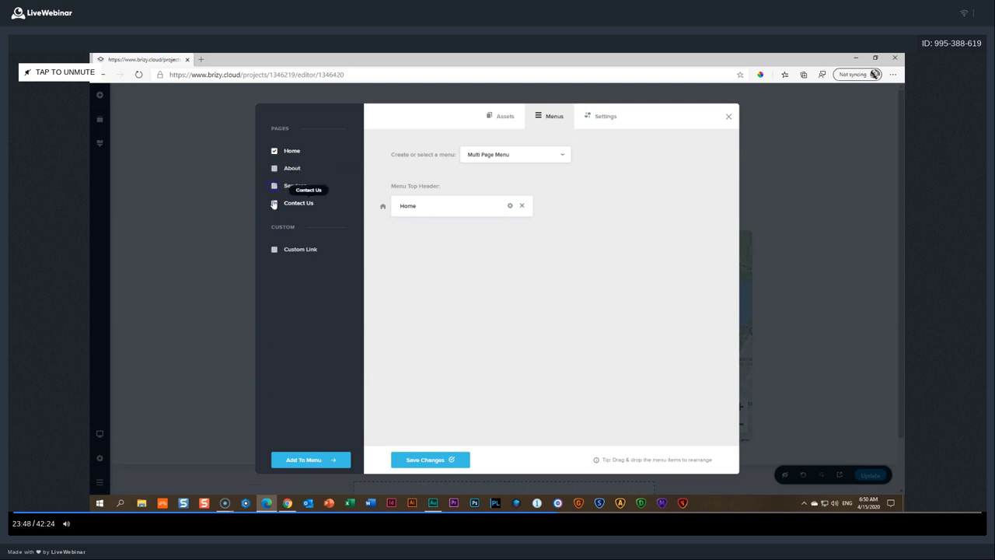
left_click(273, 151)
left_click(275, 185)
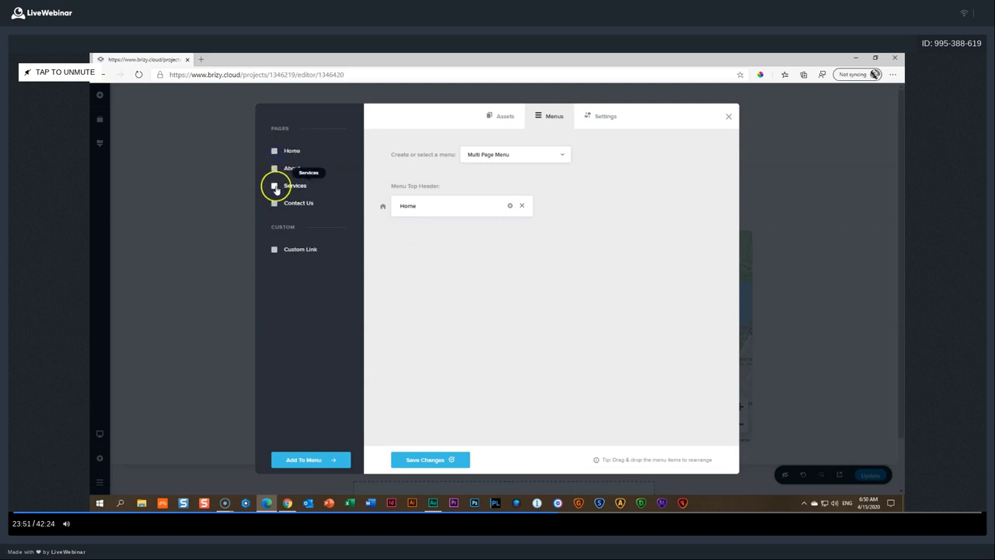
left_click(275, 167)
left_click(274, 203)
left_click(320, 459)
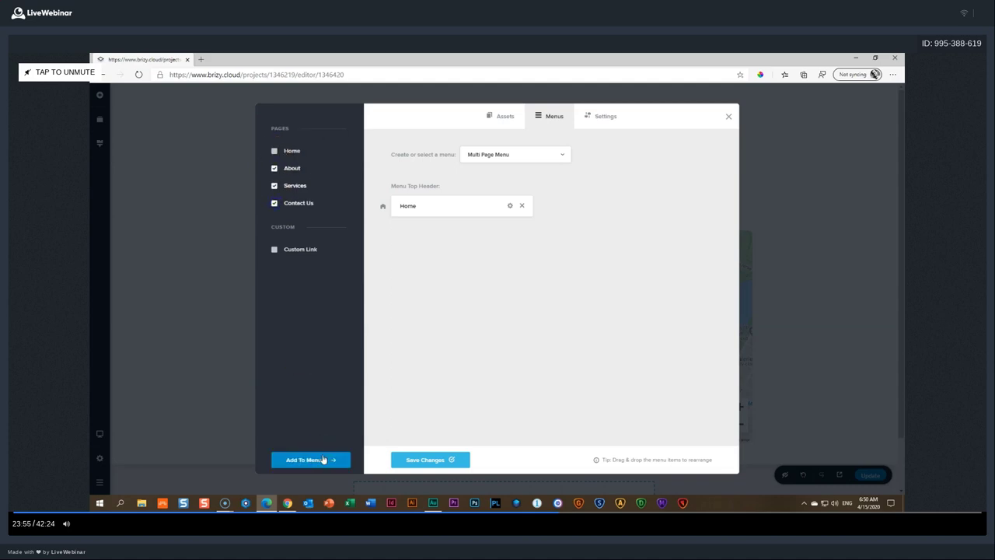
Step: Move Services above About in the Multi Page Menu and save the menu changes
left_click_drag(435, 235, 458, 231)
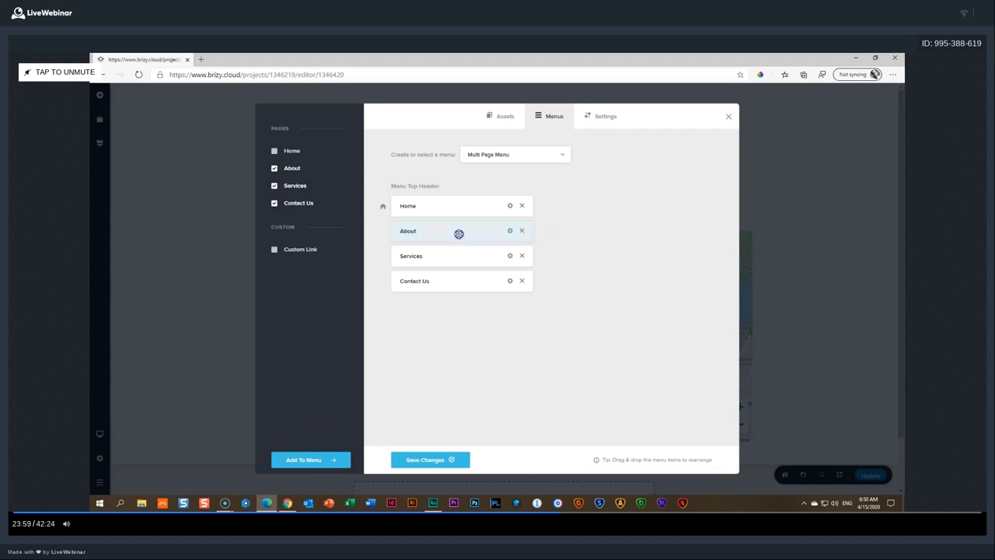
left_click_drag(402, 255, 397, 234)
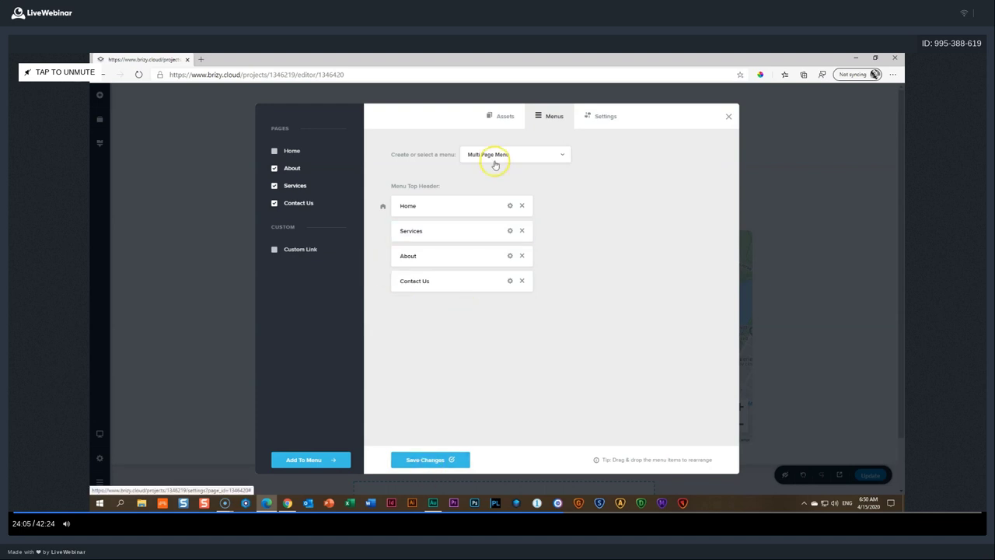
left_click(428, 465)
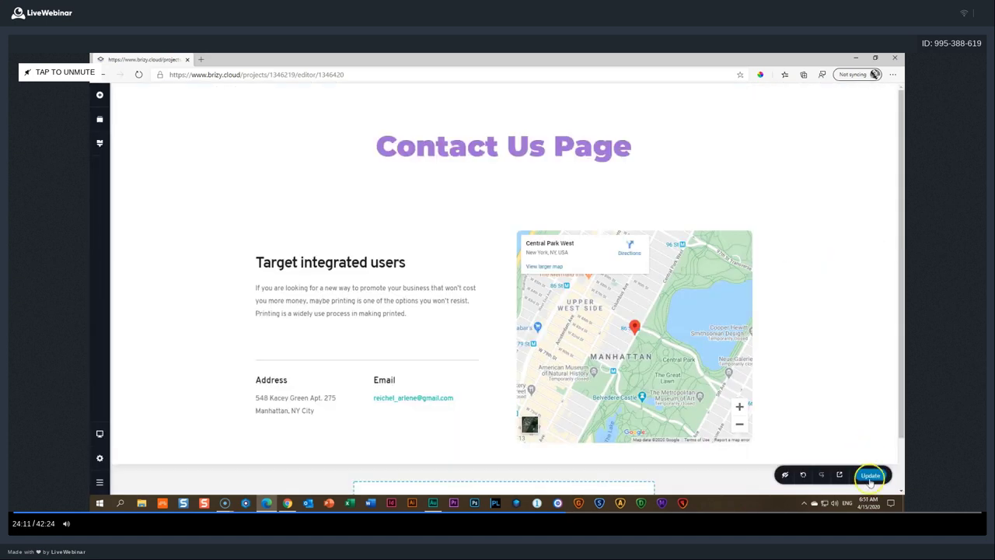
Step: Update the Contact Us page and open the Home page for editing
left_click(870, 476)
left_click(101, 459)
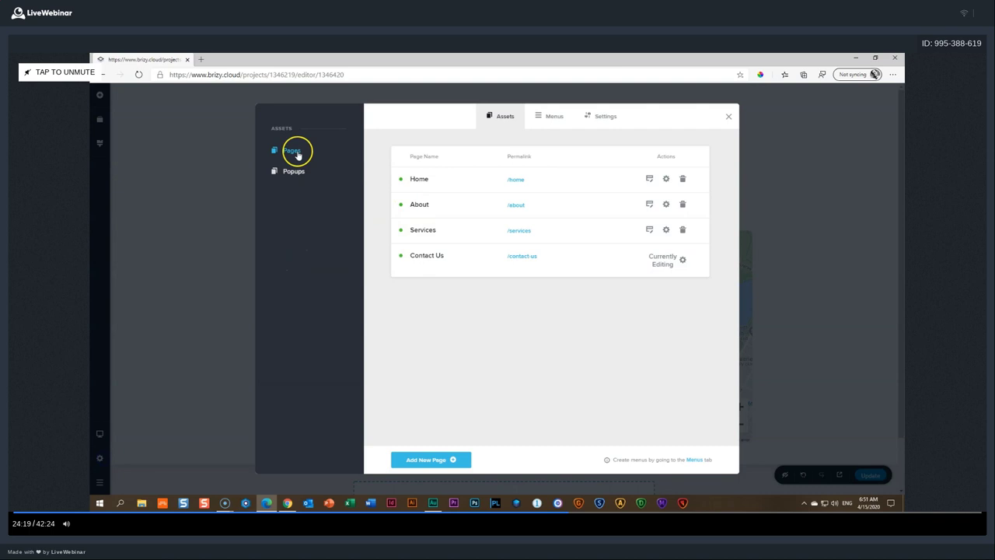
left_click(650, 179)
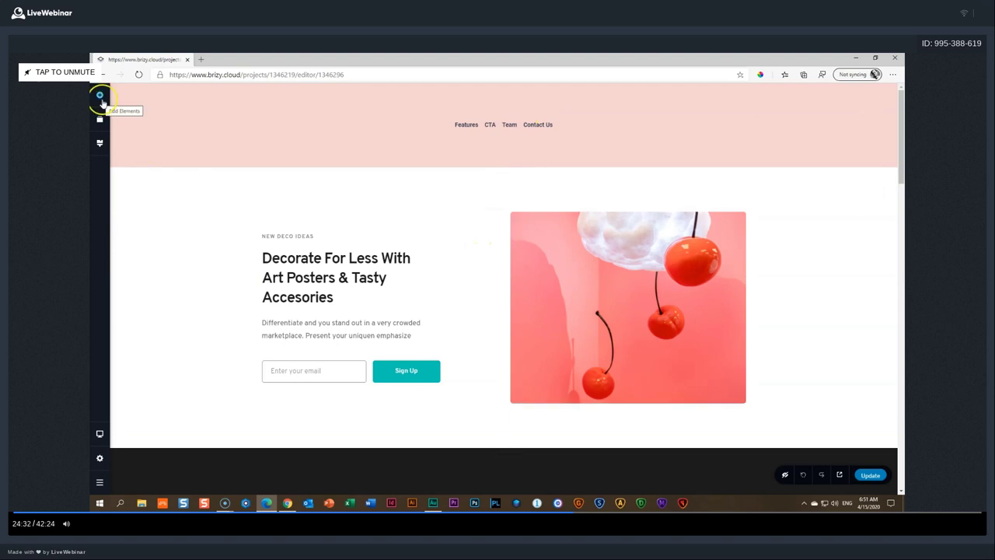
Step: Reorder the Home page blocks so the pink menu block sits below the "Decorate For Less" hero block
left_click(99, 119)
left_click_drag(145, 129, 138, 176)
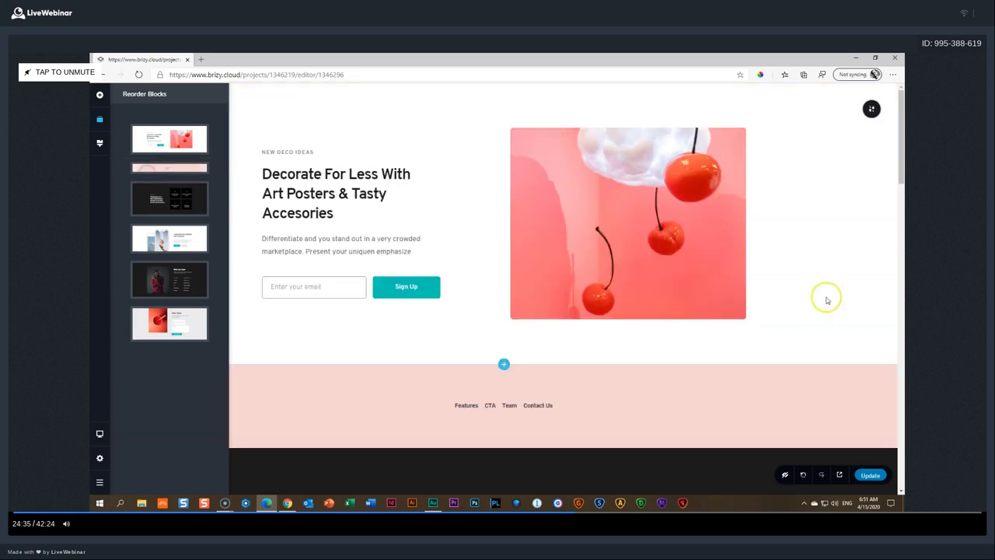
left_click(826, 300)
scroll(573, 409, "down", 3)
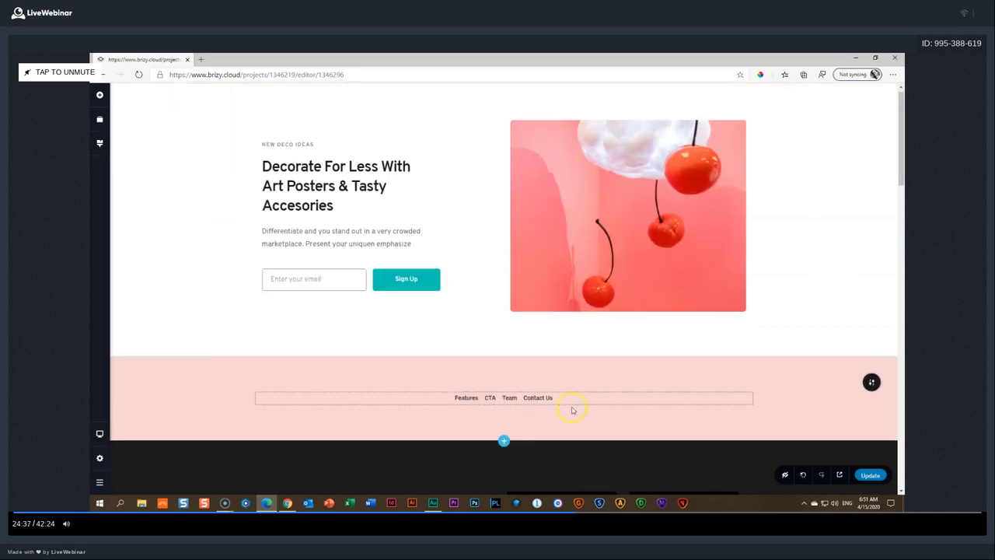
scroll(544, 410, "up", 3)
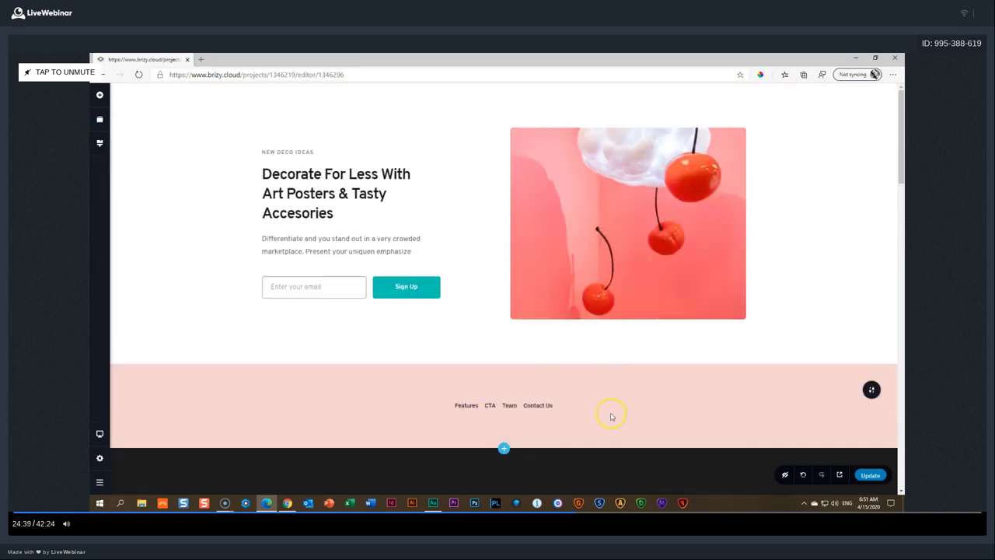
Step: Insert a blank block below the hero block and reorder it to the top of the Home page
left_click(504, 363)
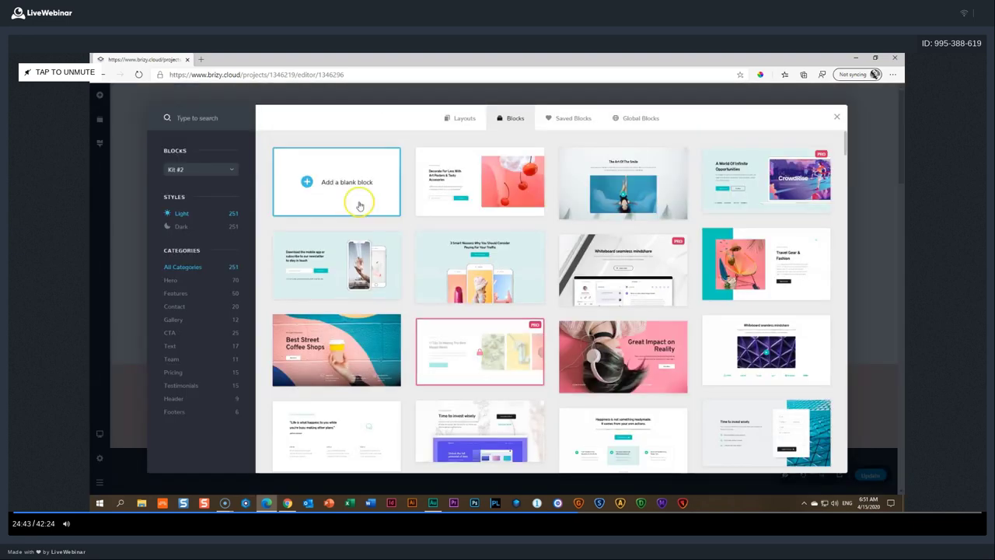
left_click(480, 183)
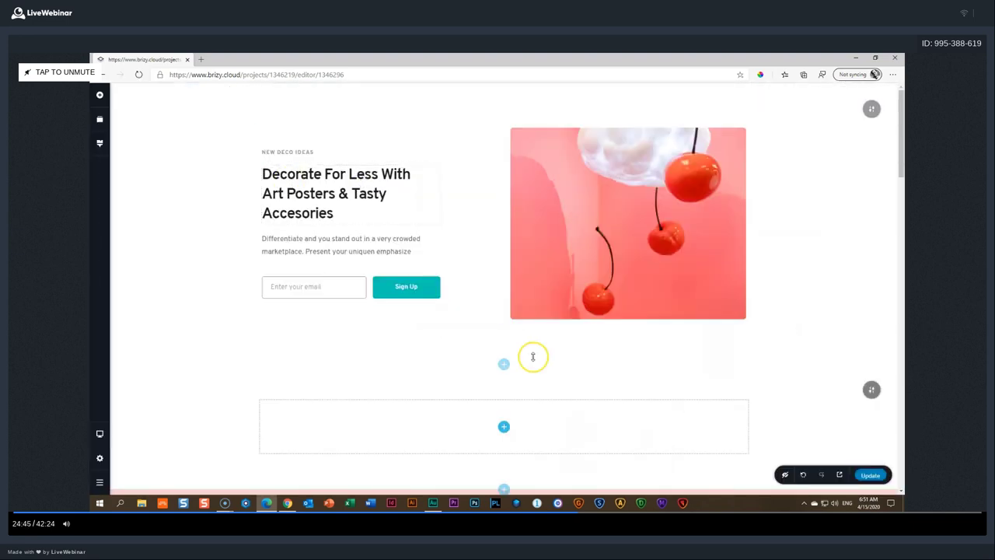
left_click(100, 121)
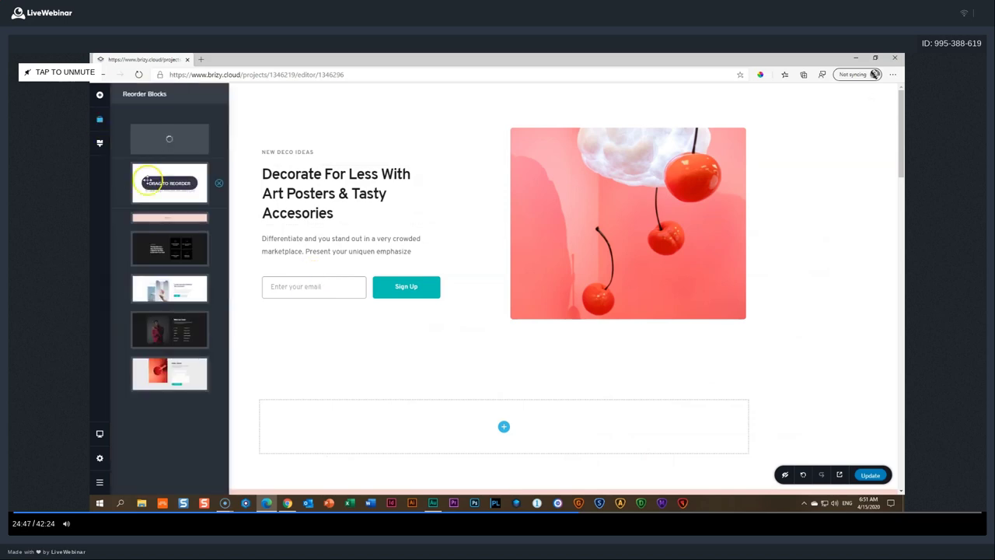
scroll(513, 195, "up", 2)
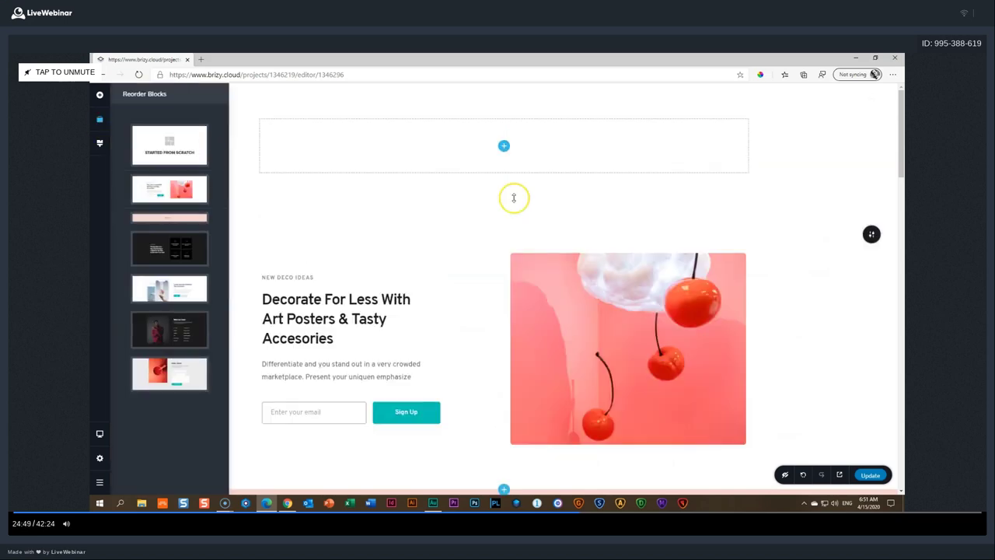
Step: Browse the ready-made header blocks in the block library and close it without inserting one
left_click(504, 147)
left_click(173, 387)
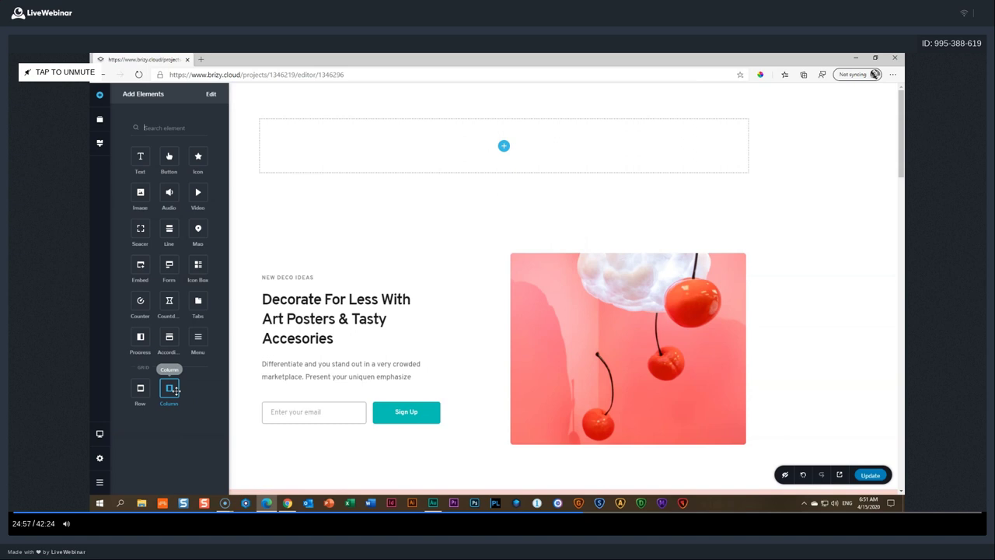
left_click_drag(173, 388, 505, 149)
left_click(504, 208)
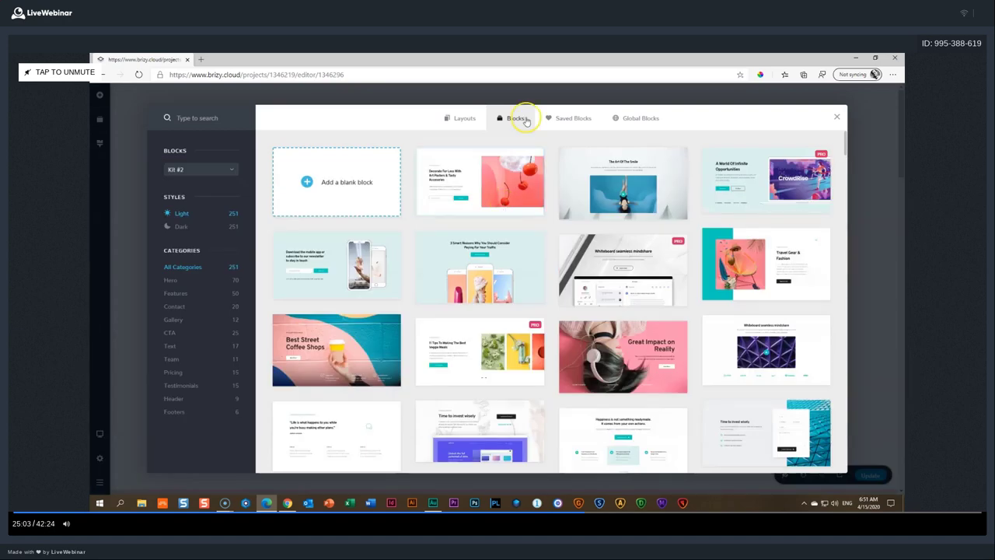
left_click(181, 399)
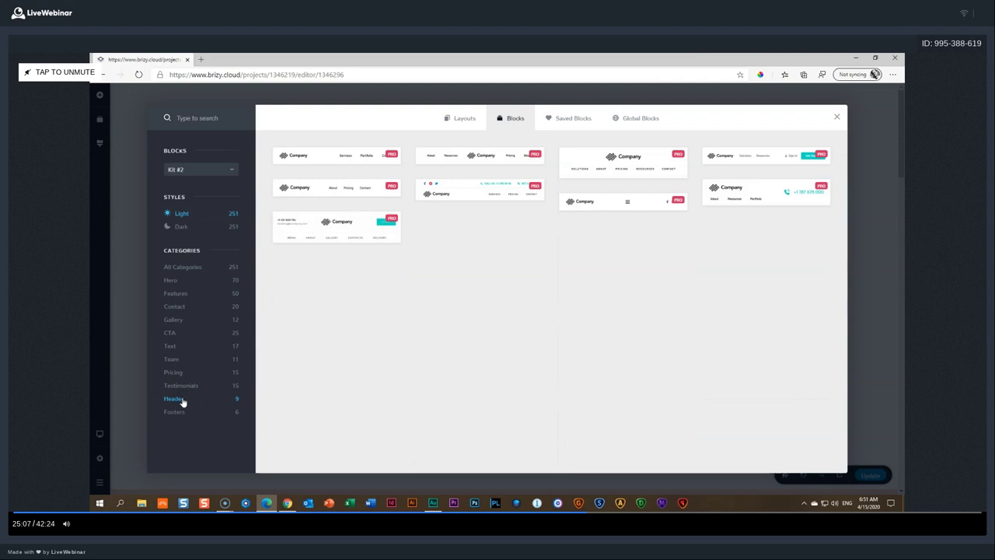
left_click(175, 396)
left_click(386, 193)
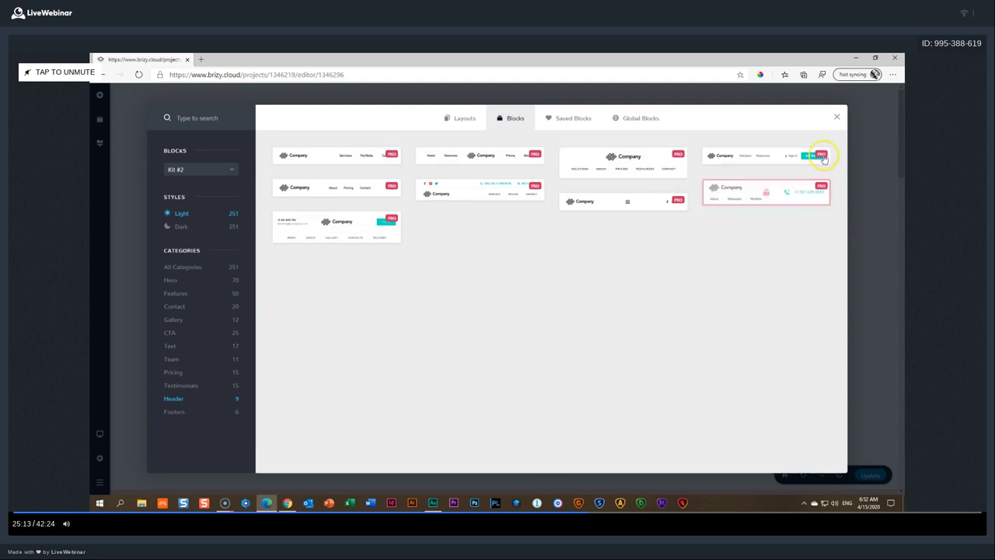
left_click(836, 116)
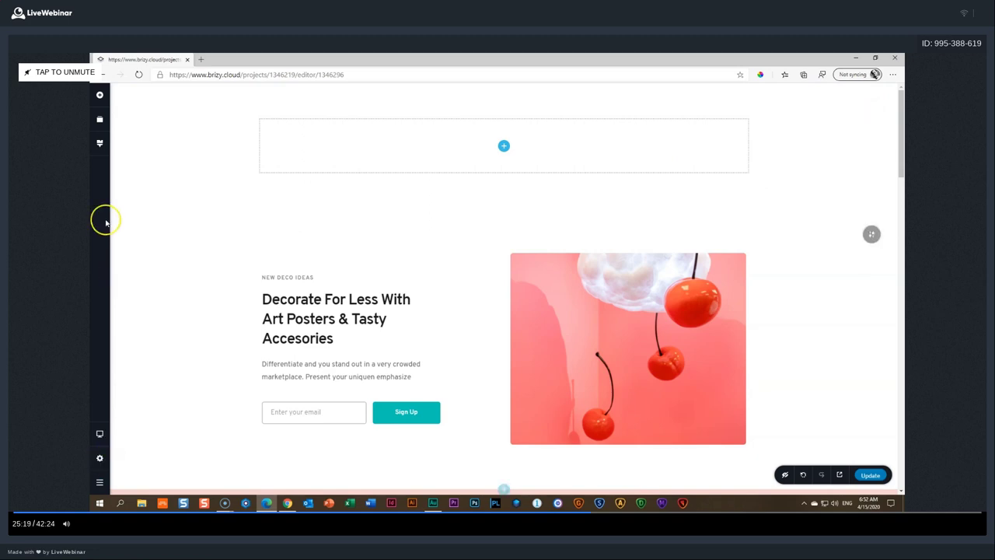
Step: Add a Column element to the blank top block and duplicate it to make three columns
left_click(100, 97)
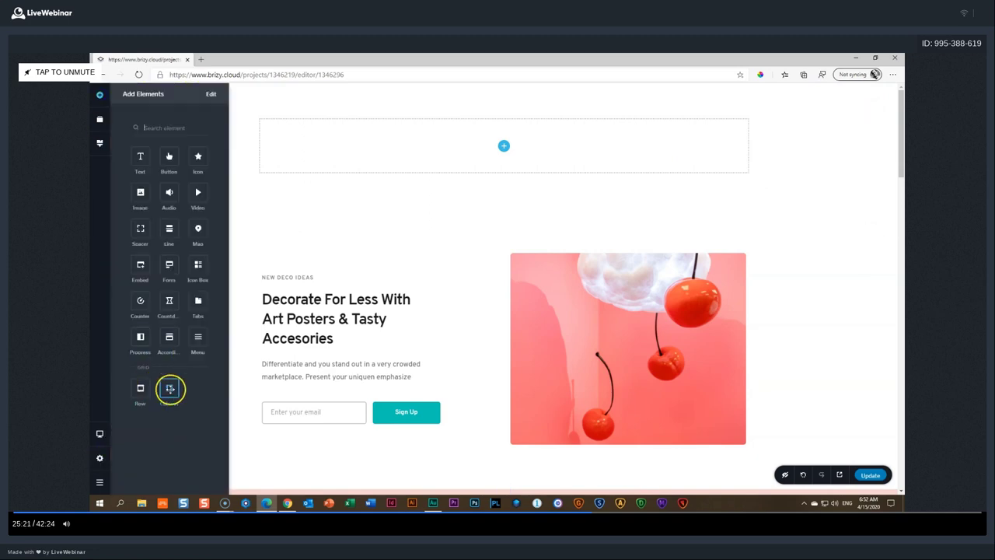
left_click_drag(169, 389, 502, 145)
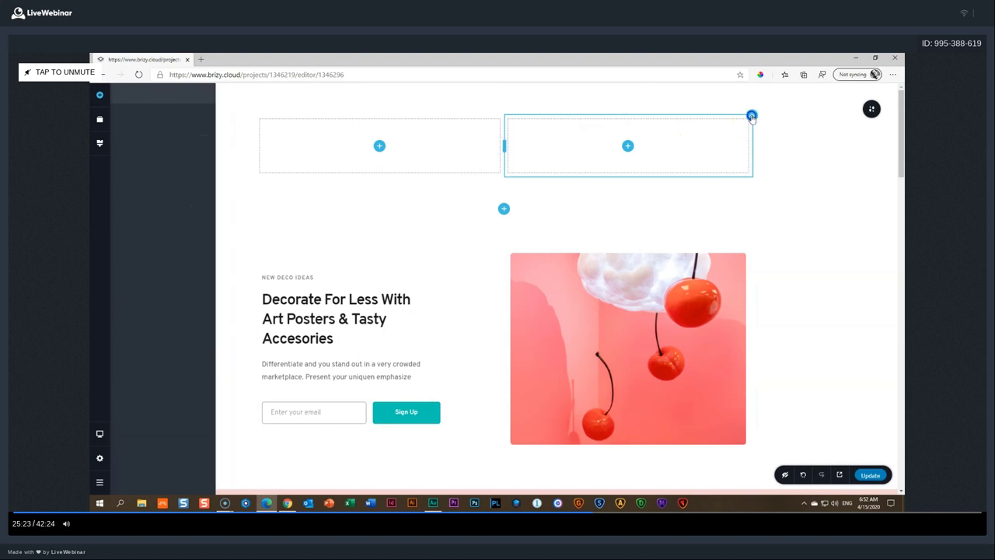
left_click(777, 146)
left_click(787, 138)
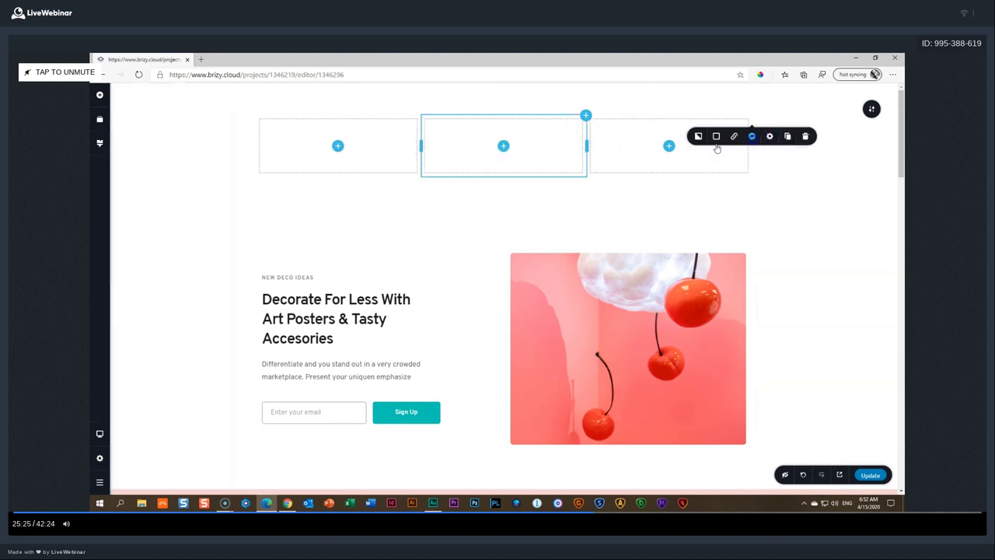
Step: Add a button labelled "CONTACT US" to the third column of the top block and align it right
left_click(100, 97)
left_click(136, 196)
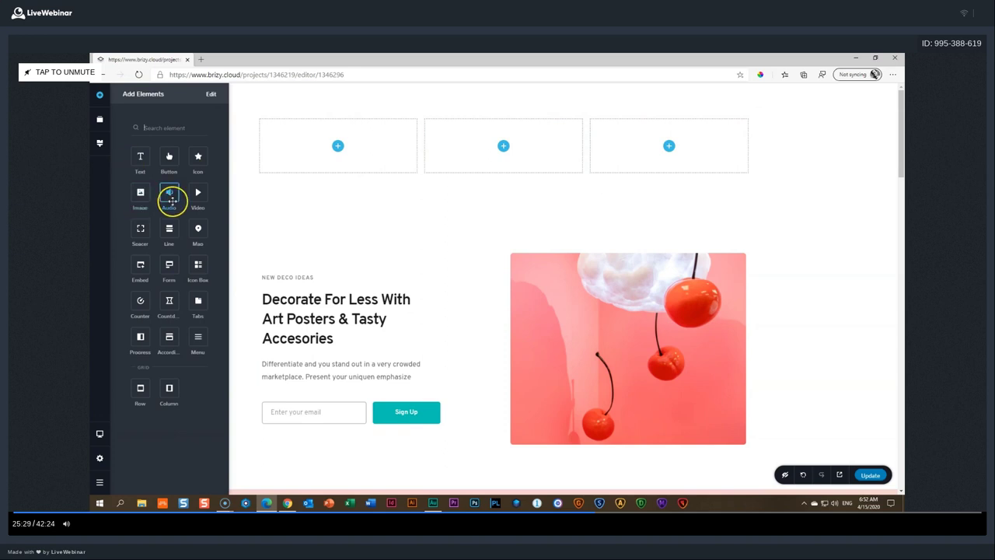
left_click_drag(177, 165, 666, 131)
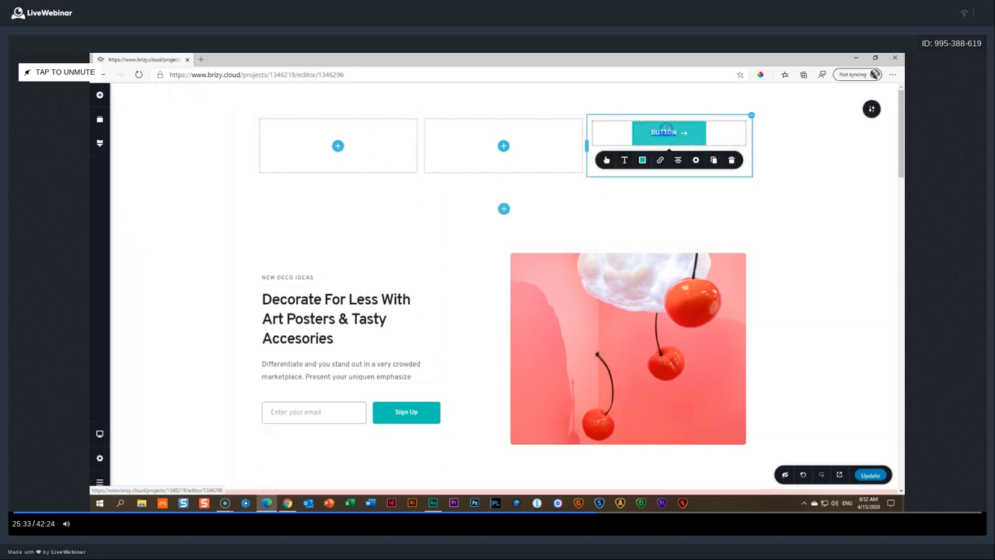
double_click(666, 130)
type("CONTACT US")
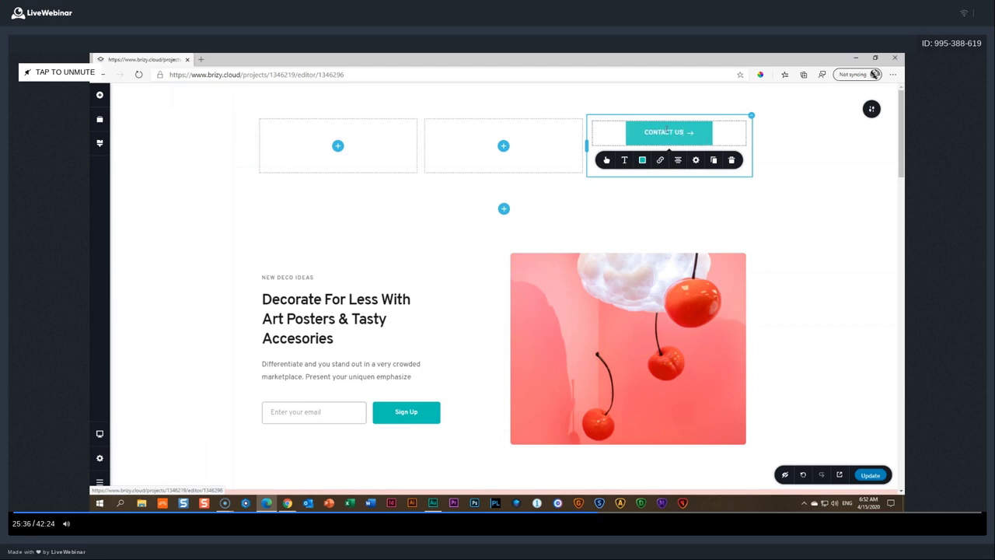
left_click(678, 165)
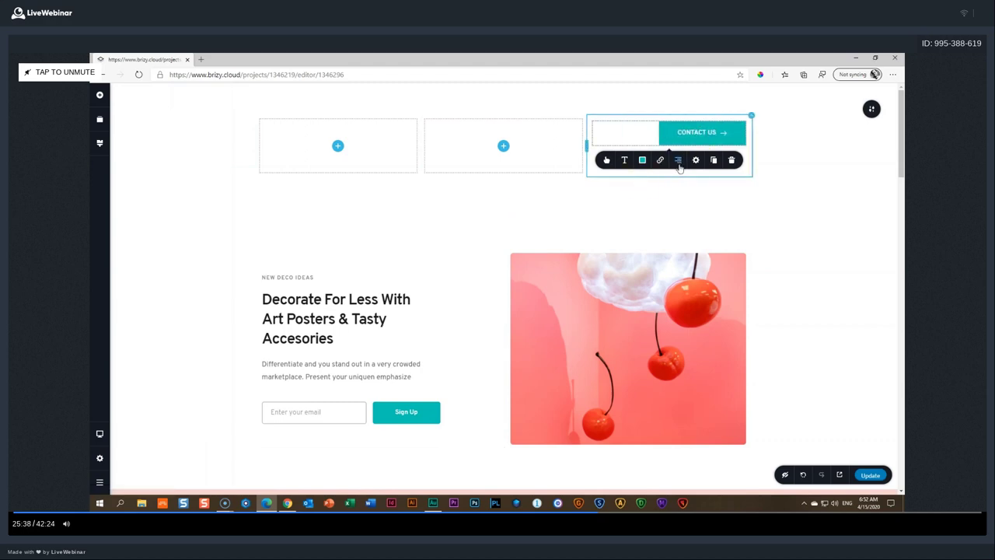
Step: Narrow the button's column to about 21% and add a Menu element to the middle column
left_click_drag(587, 147, 649, 149)
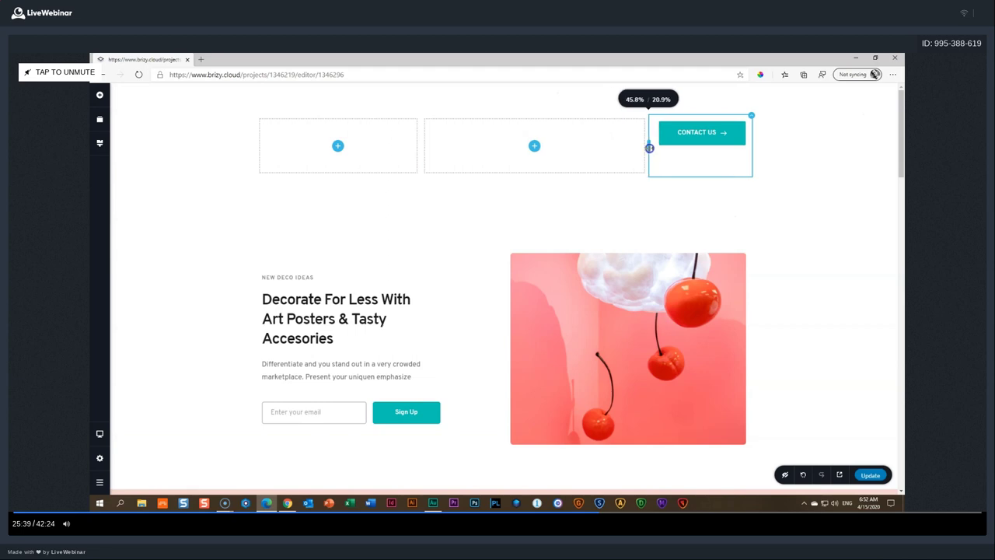
left_click(534, 147)
left_click_drag(198, 336, 540, 139)
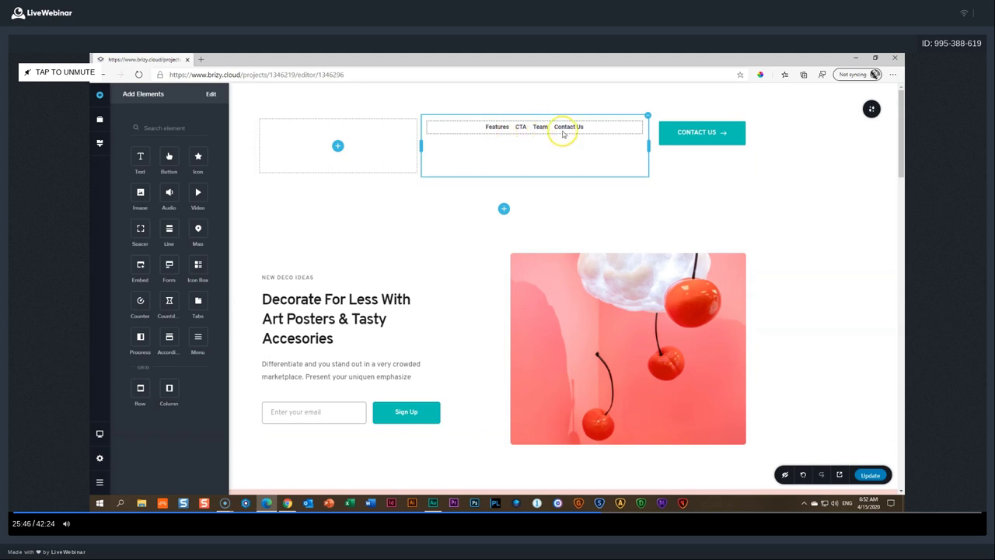
Step: Assign the Multi Page Menu to the new menu element in the top block
left_click(498, 129)
left_click(474, 158)
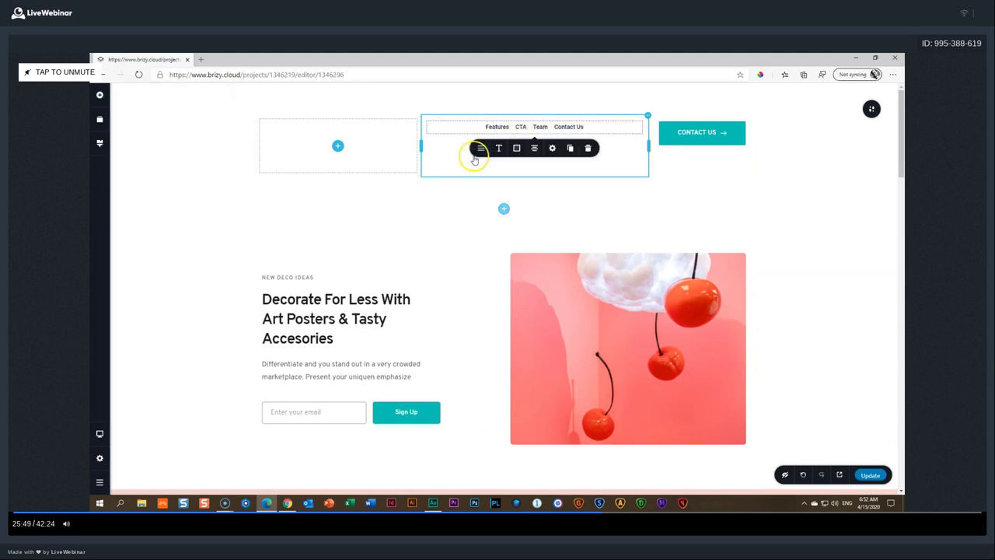
left_click(479, 148)
left_click(498, 174)
left_click(500, 200)
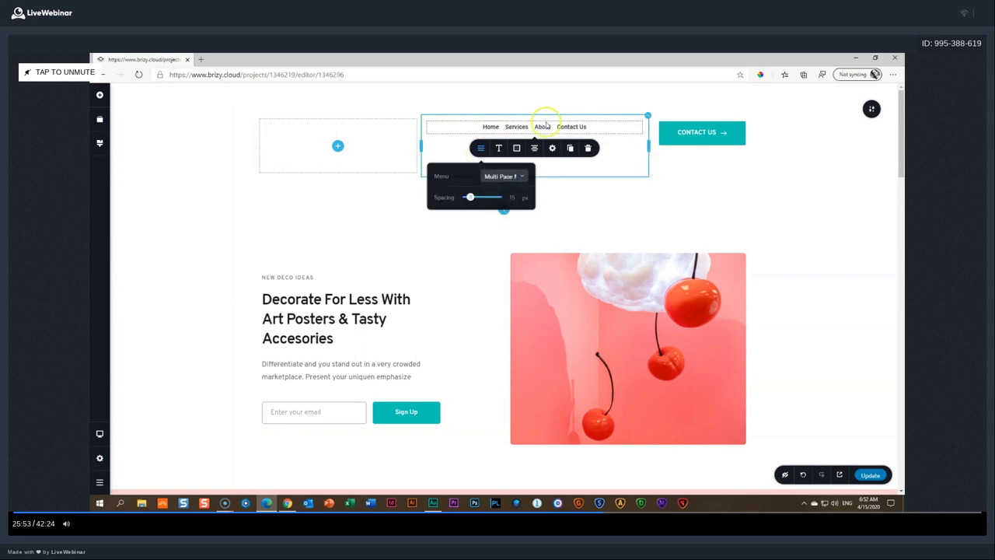
Step: Align the page menu right and center it vertically in its column
left_click(534, 147)
left_click(725, 223)
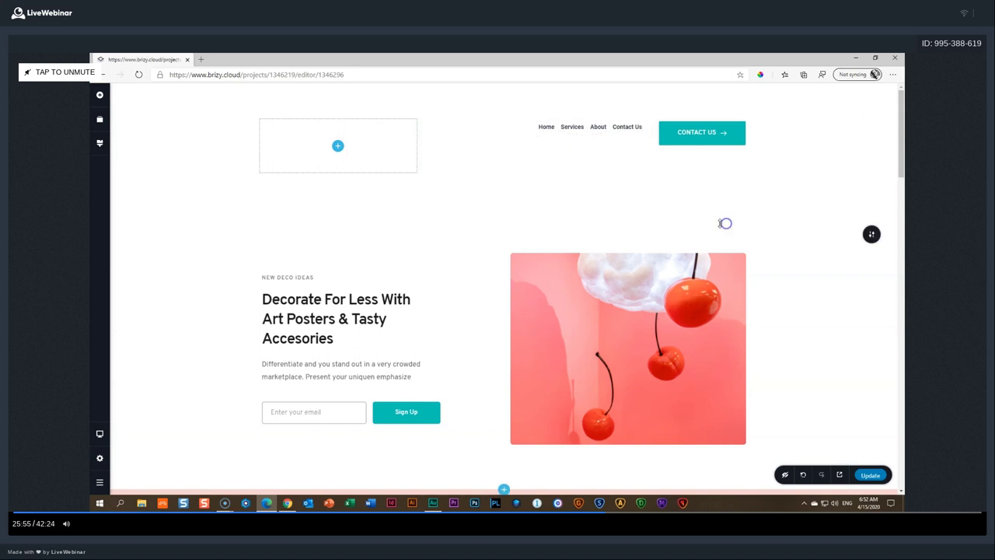
left_click(659, 132)
left_click(667, 136)
left_click(689, 166)
left_click(725, 167)
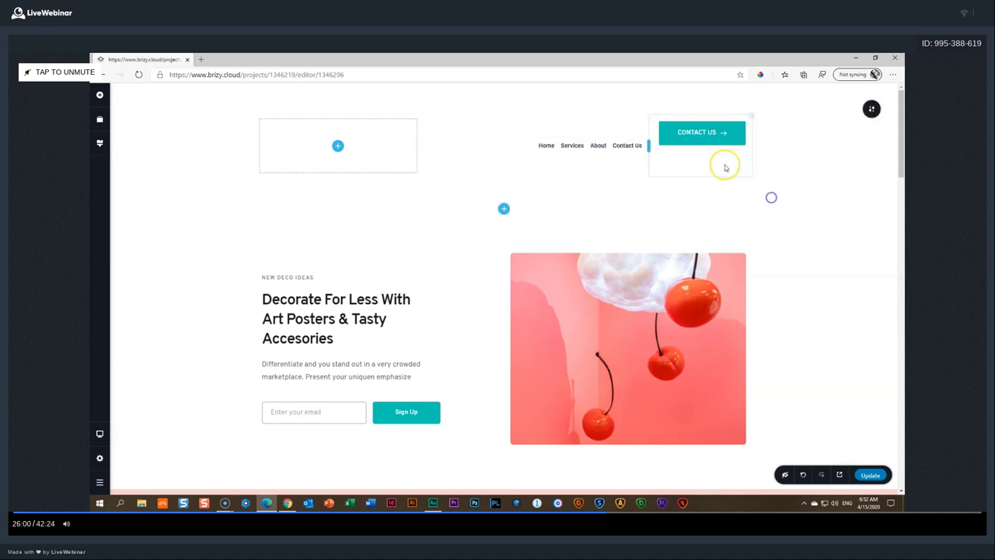
Step: Add an image element to the empty first header column and insert the red camera logo from the computer
left_click(337, 145)
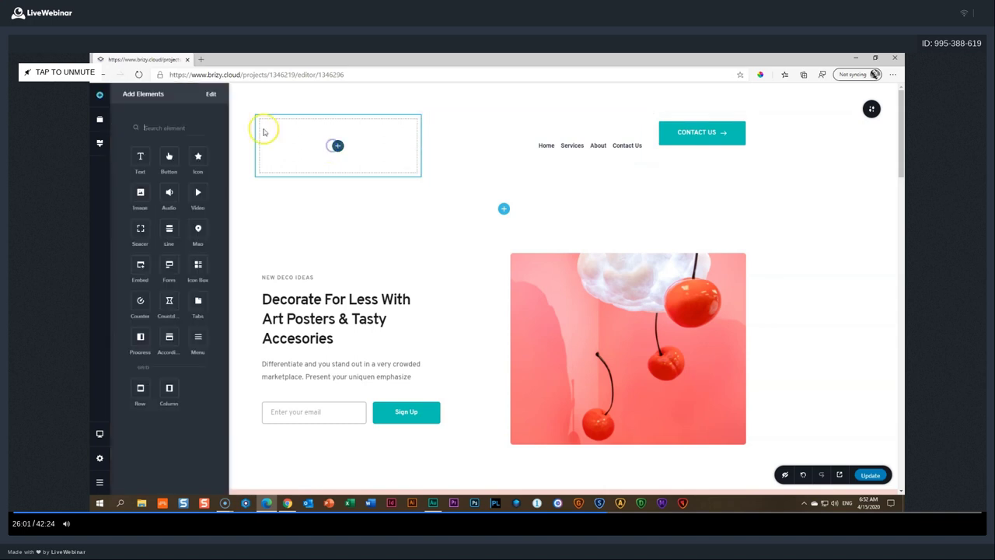
left_click_drag(140, 194, 339, 148)
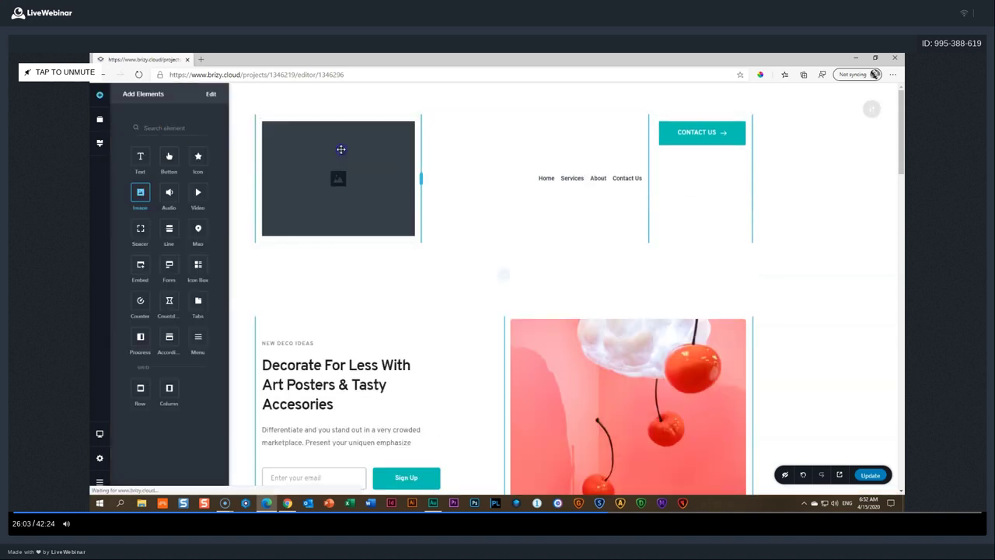
left_click(331, 183)
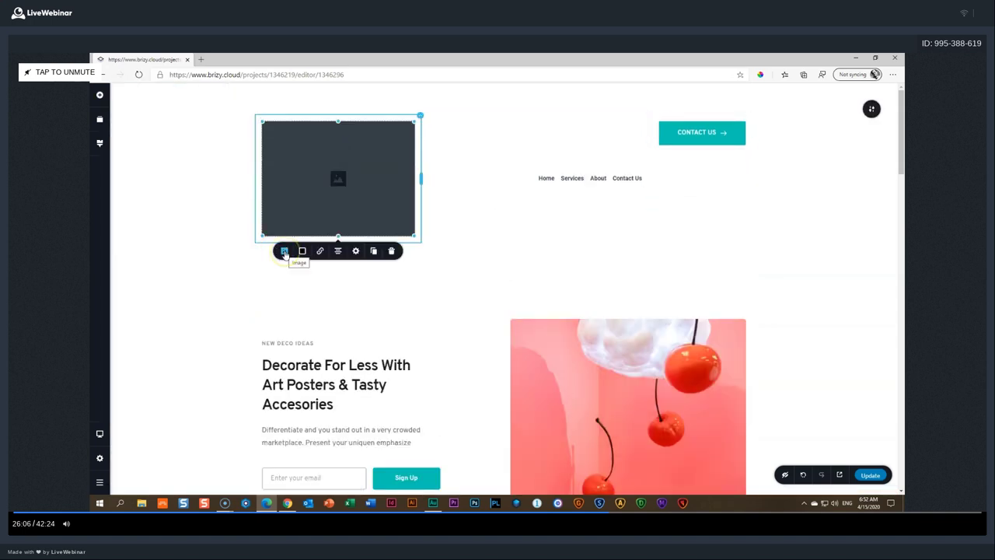
left_click(284, 252)
left_click(322, 300)
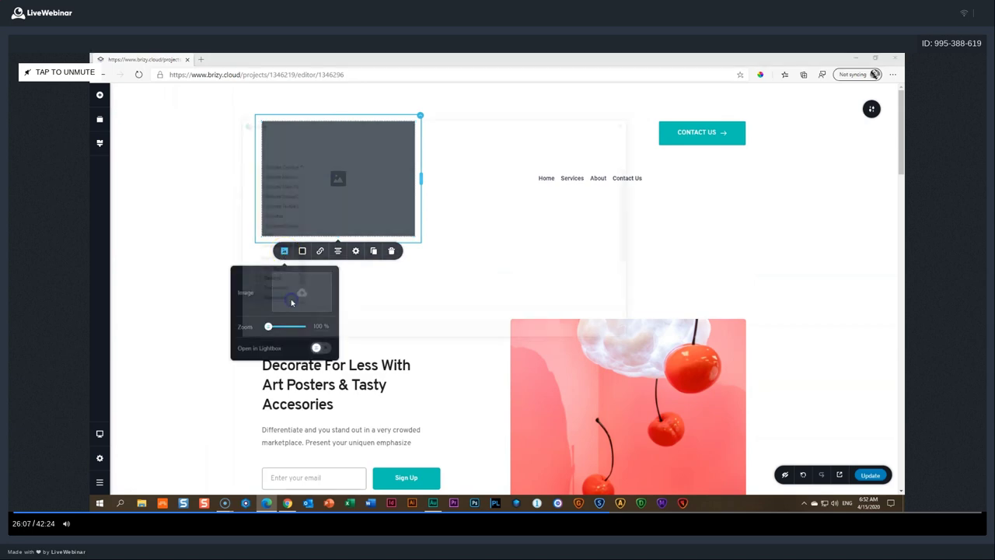
left_click(601, 289)
left_click(566, 330)
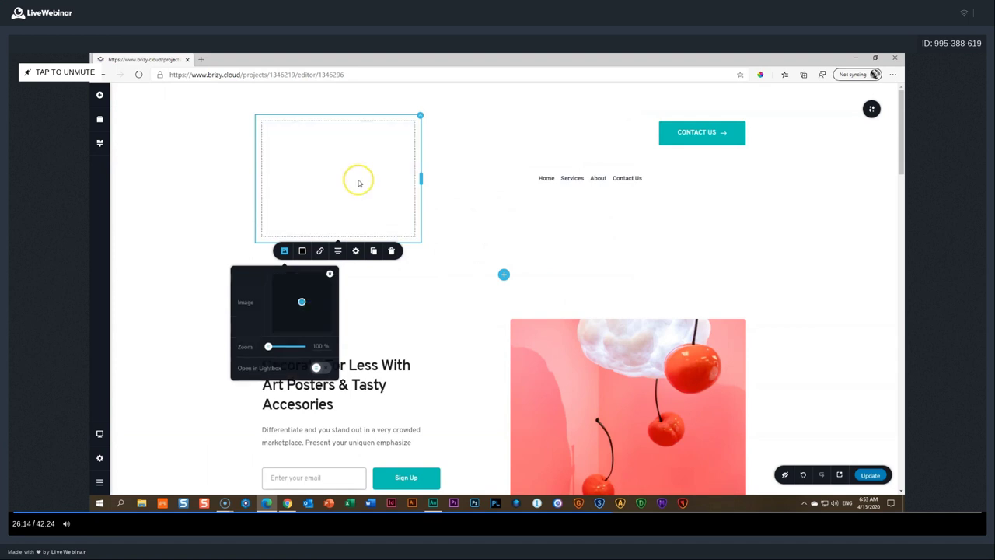
Step: Set the camera logo's height to 100%, shrink it to a small icon and align it left in its column
left_click(355, 251)
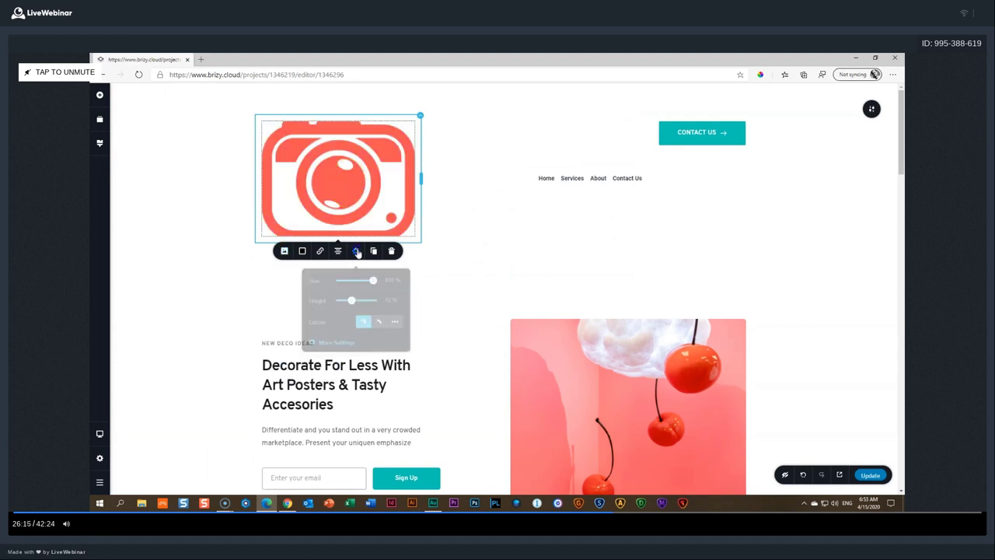
left_click(388, 297)
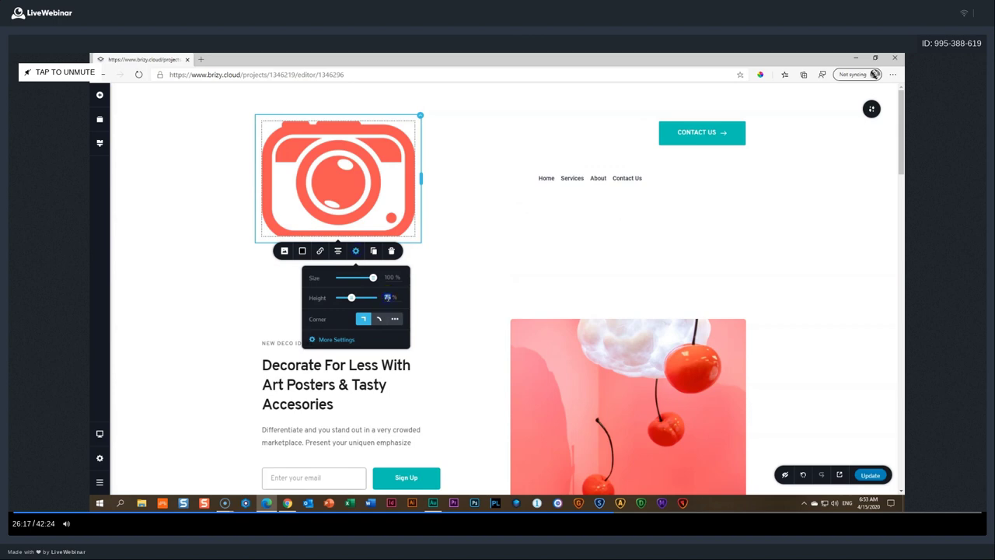
type("100")
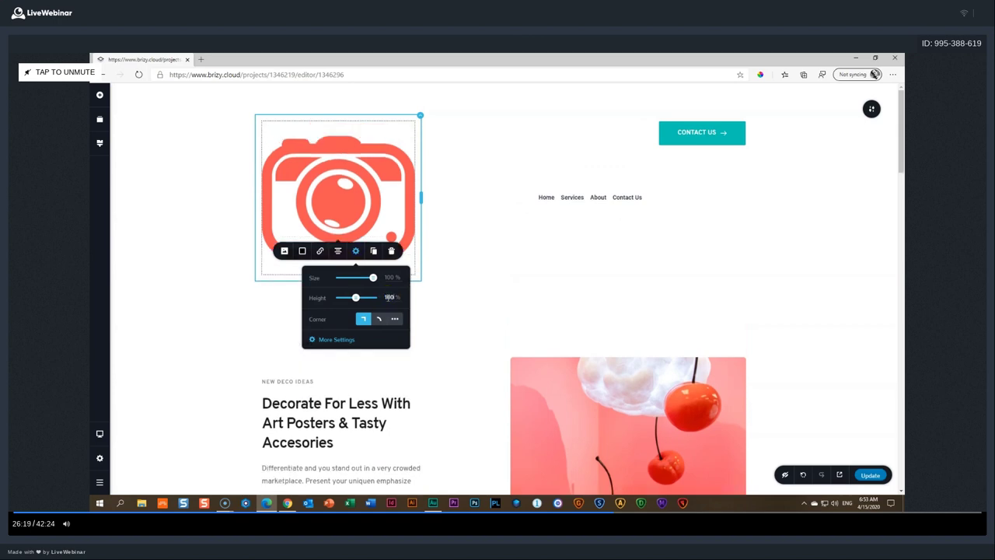
left_click(413, 274)
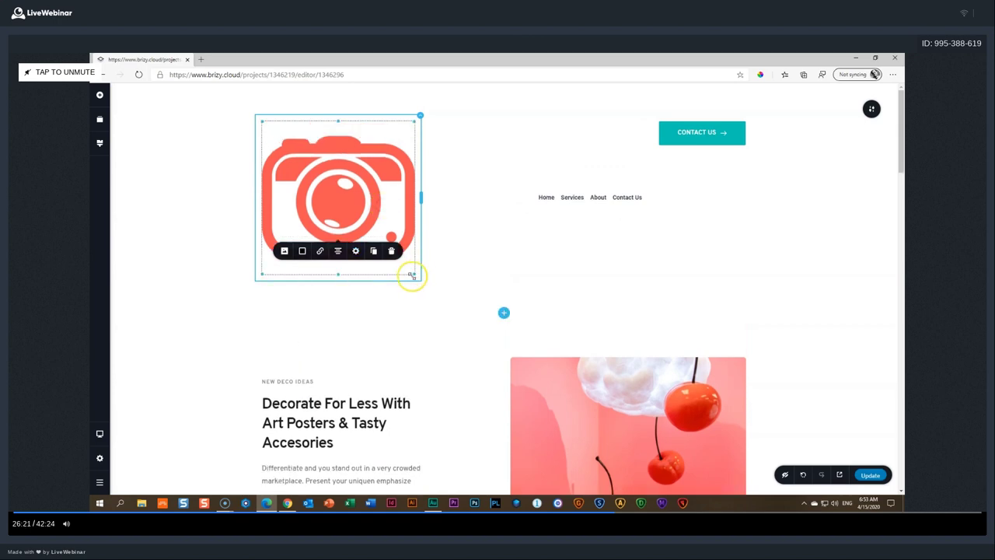
left_click_drag(413, 274, 349, 188)
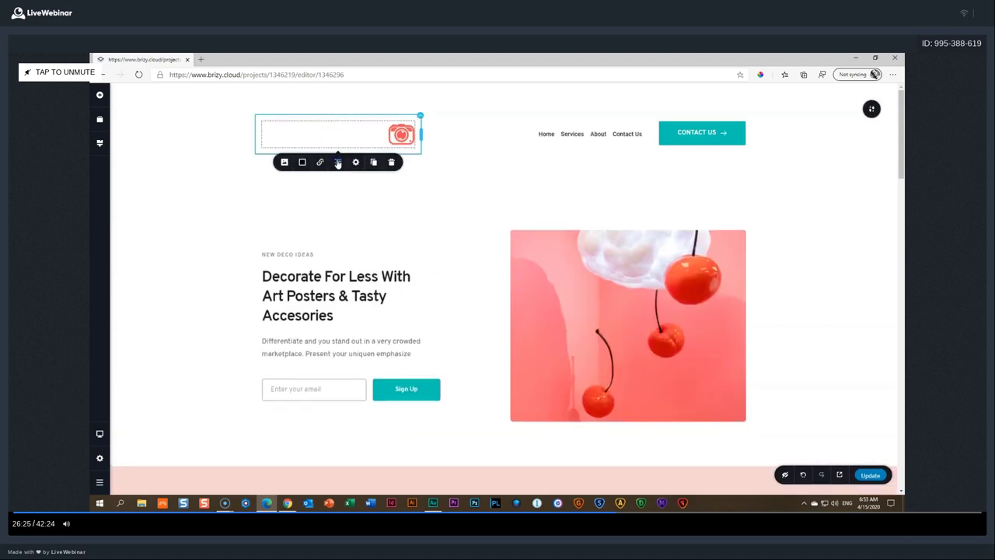
Step: Add a line element beneath the header columns, spanning the logo, menu and button
left_click(100, 94)
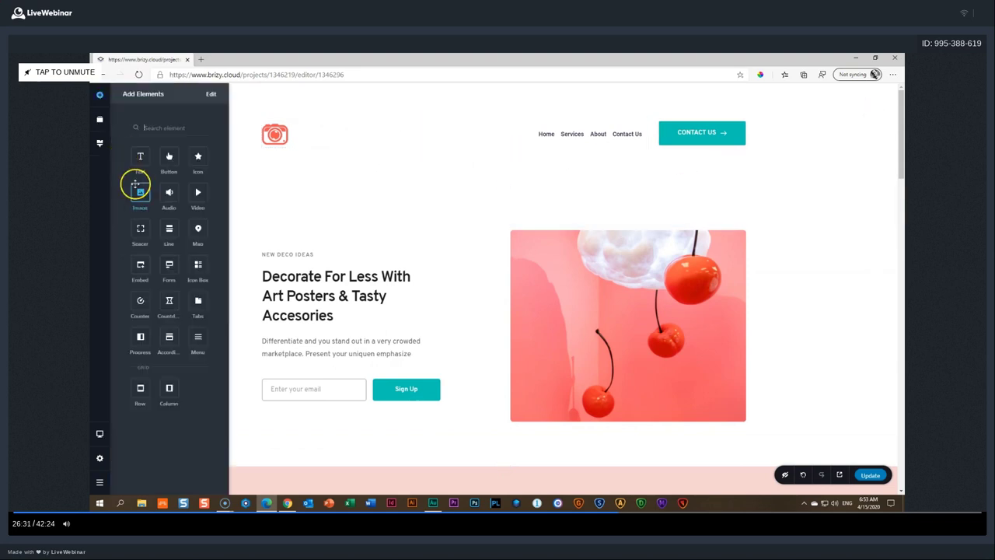
mouse_move(136, 186)
left_mouse_down()
mouse_move(304, 171)
mouse_move(313, 157)
left_mouse_up()
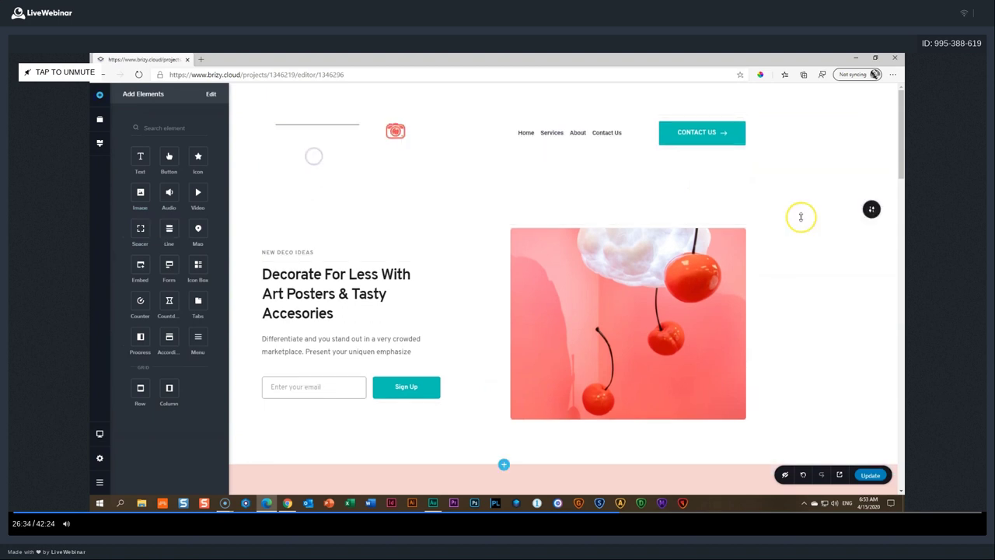
left_click_drag(162, 229, 334, 155)
Step: Stretch the line under the header to the full block width and color it teal
left_click(419, 161)
left_click(505, 177)
left_click(511, 204)
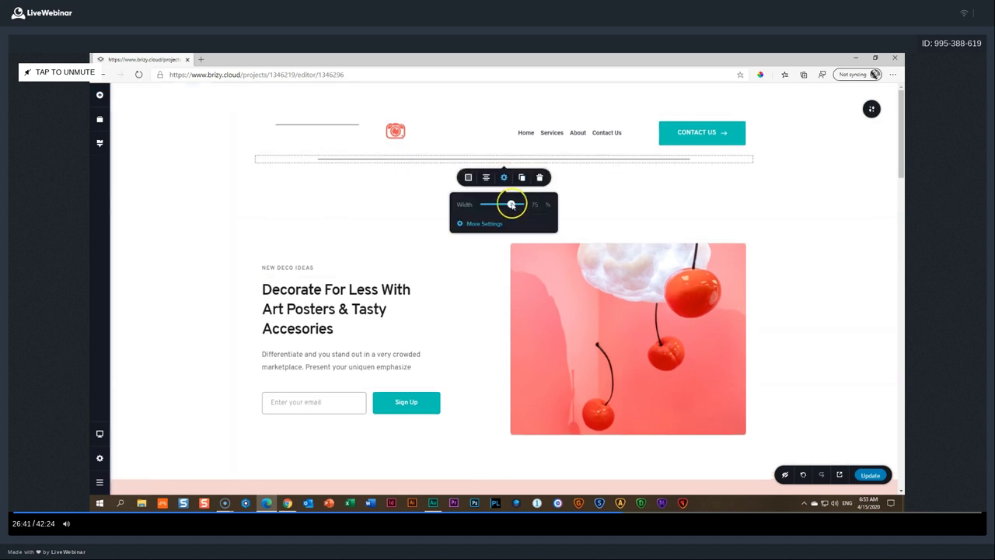
left_click(468, 178)
left_click(447, 273)
left_click(805, 215)
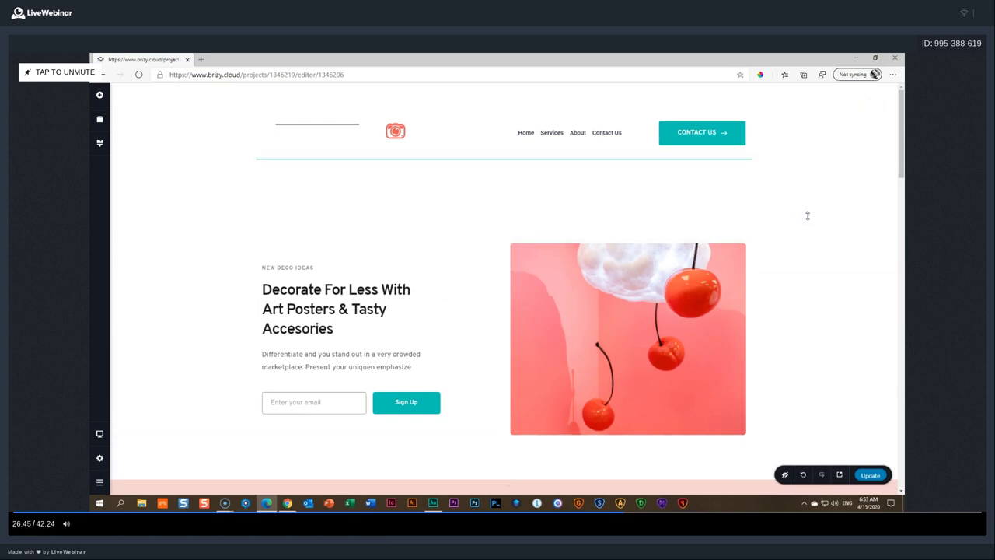
Step: Try the header block at Full width, and set its width back to Boxed
left_click(871, 109)
left_click(833, 108)
left_click(852, 138)
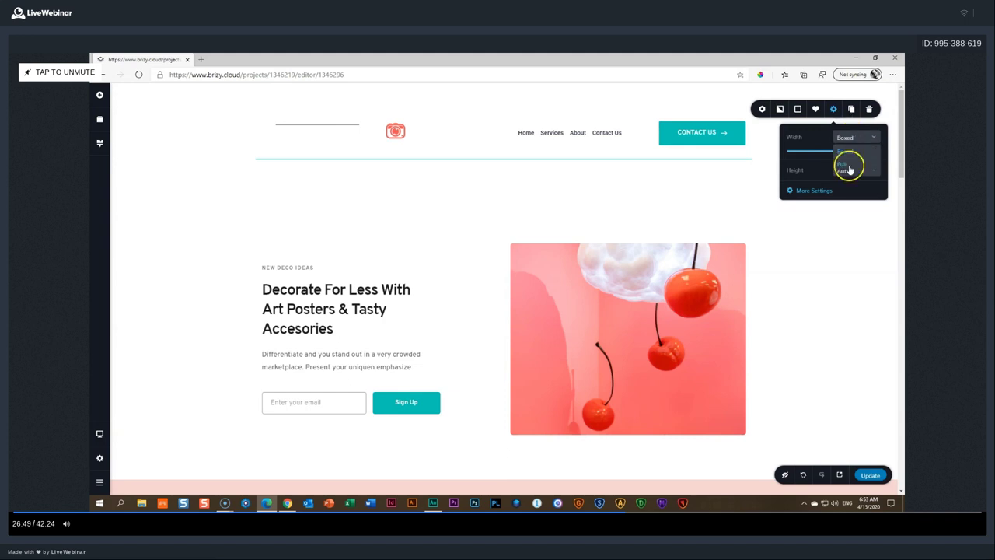
left_click(847, 166)
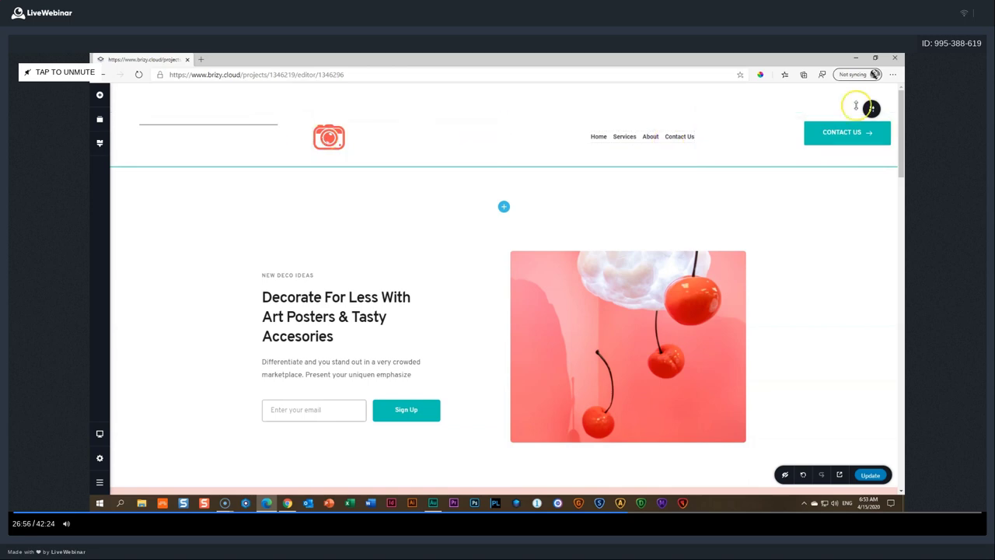
left_click(861, 144)
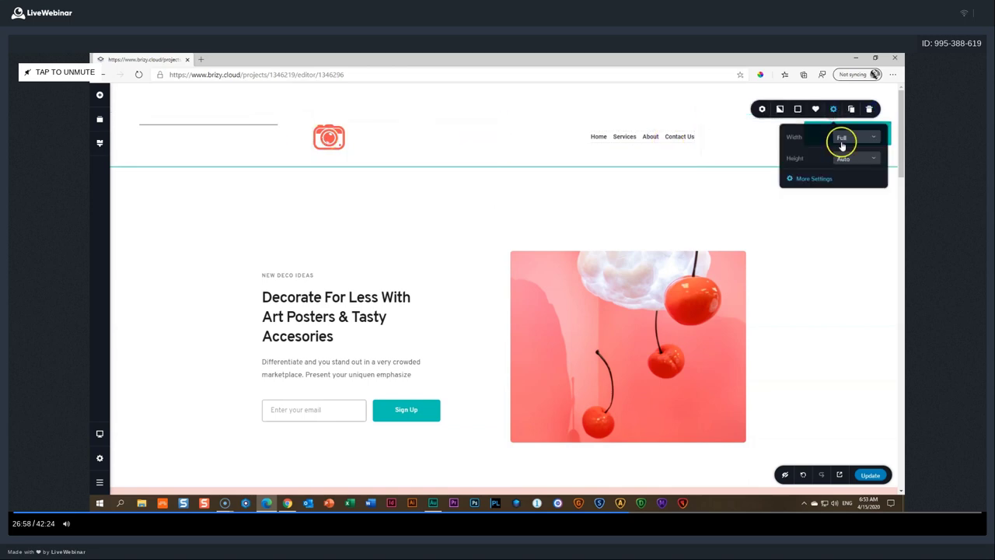
left_click(851, 156)
Step: Remove the stray line column beside the logo and widen the menu column up to the Contact Us button's column
left_click(335, 131)
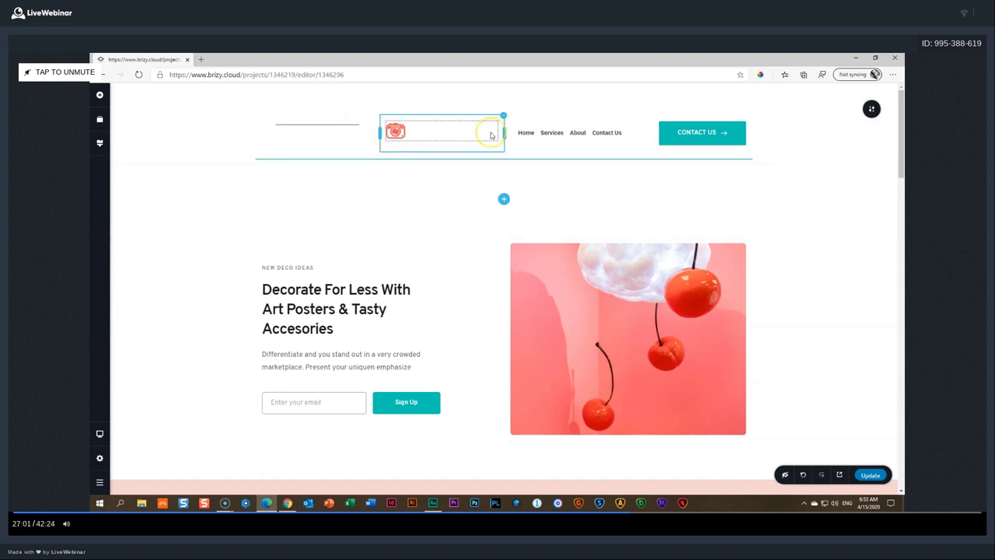
left_click_drag(504, 136, 378, 111)
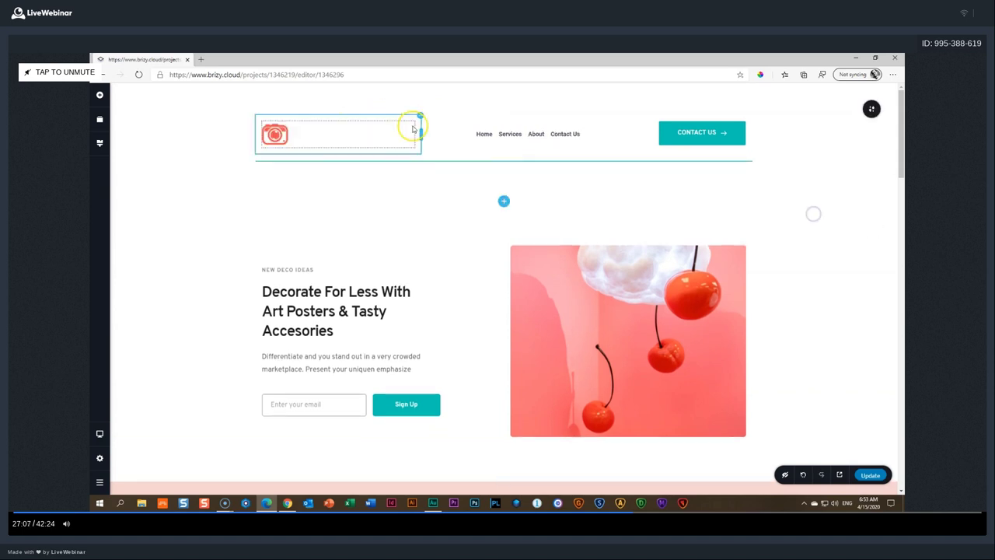
left_click_drag(415, 129, 652, 137)
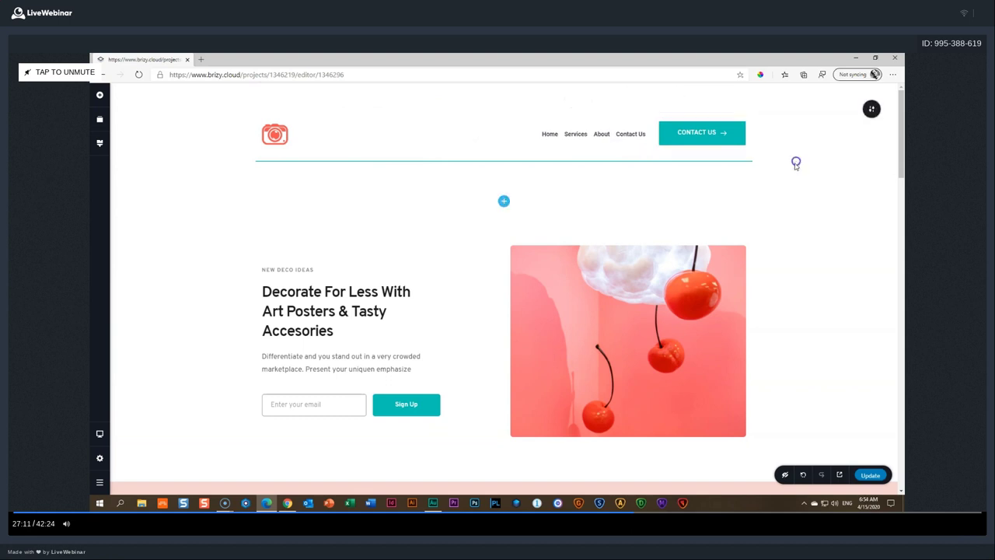
Step: Update the Home page and open its live version in a new browser tab
mouse_move(805, 228)
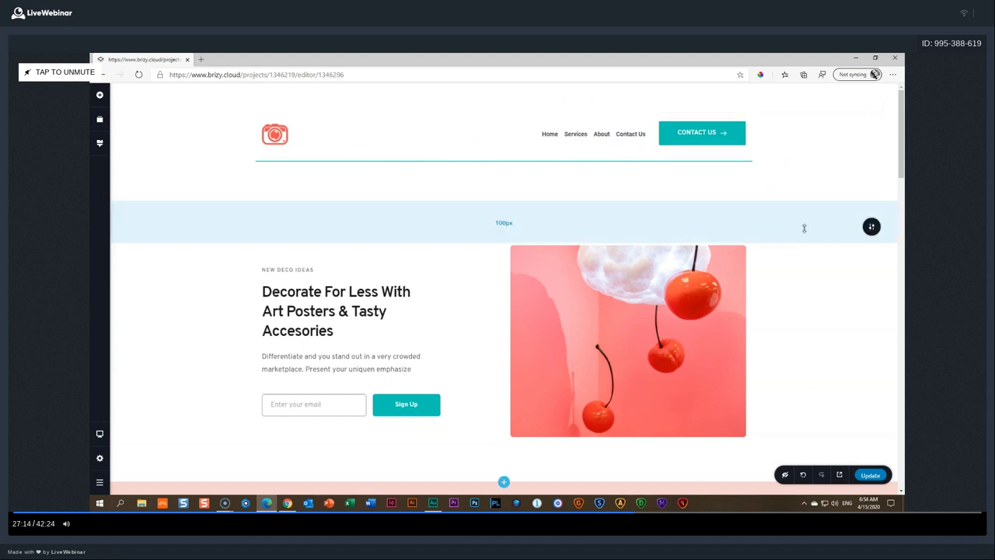
left_click(870, 475)
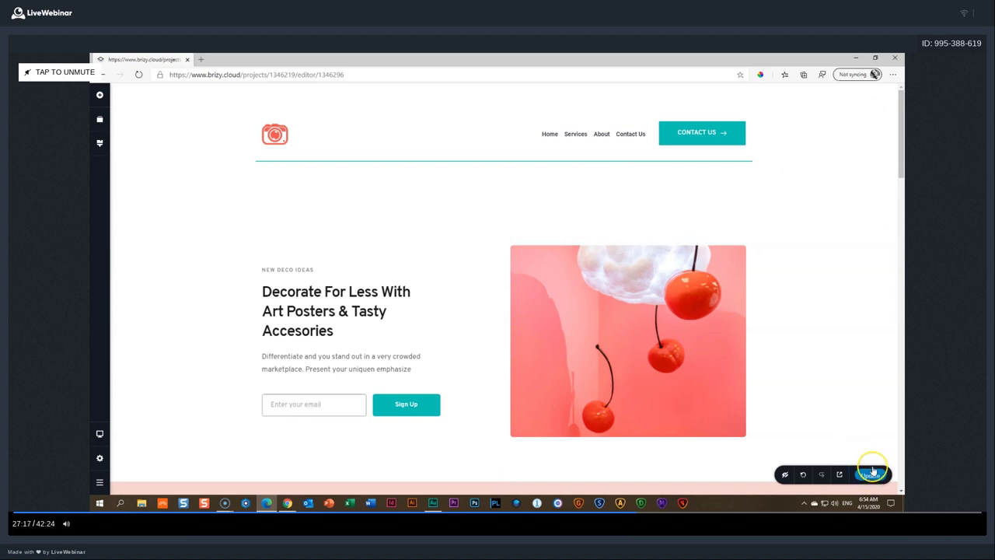
left_click(839, 475)
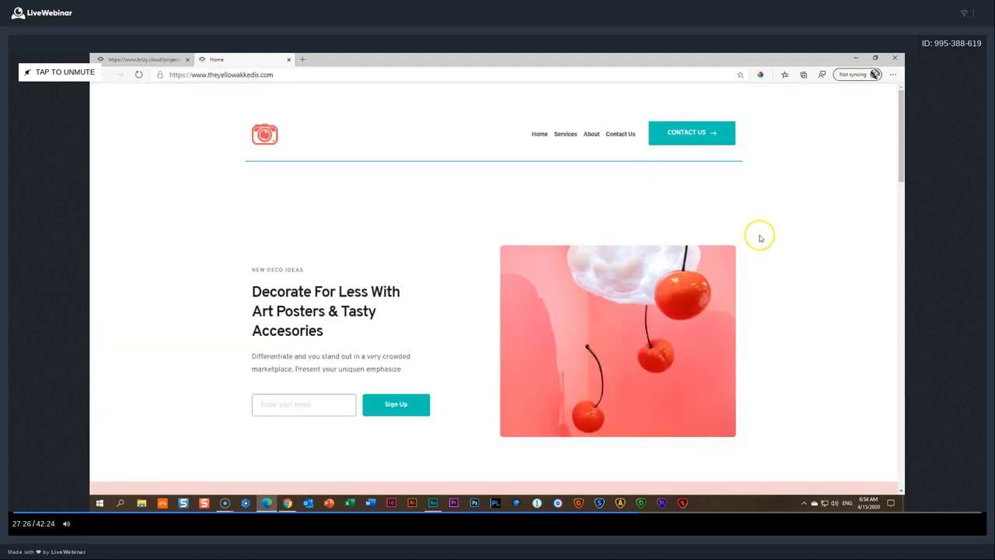
Step: Test the CTA and Team anchor links on the live Home page, and open Services from the header menu
scroll(755, 234, "down", 5)
scroll(484, 206, "up", 1)
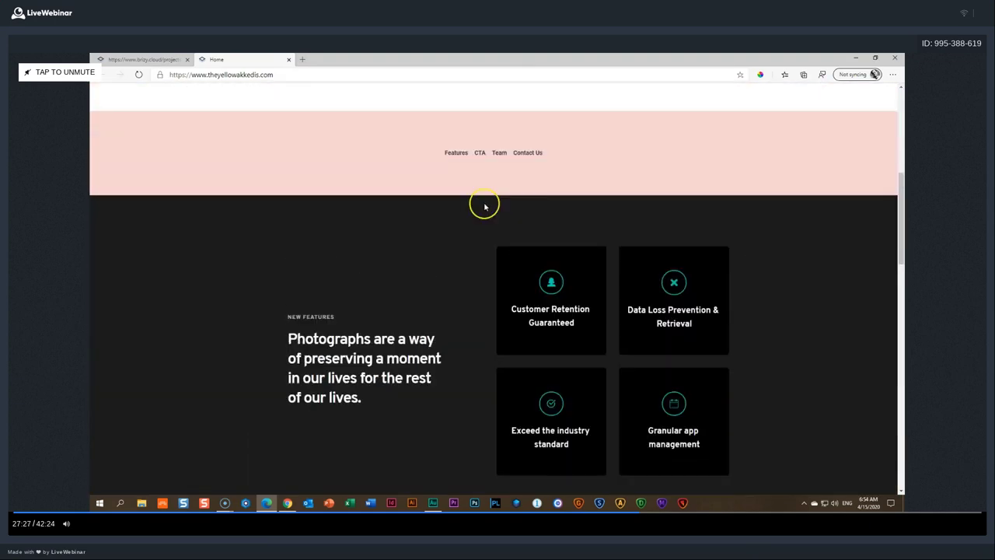
left_click(478, 152)
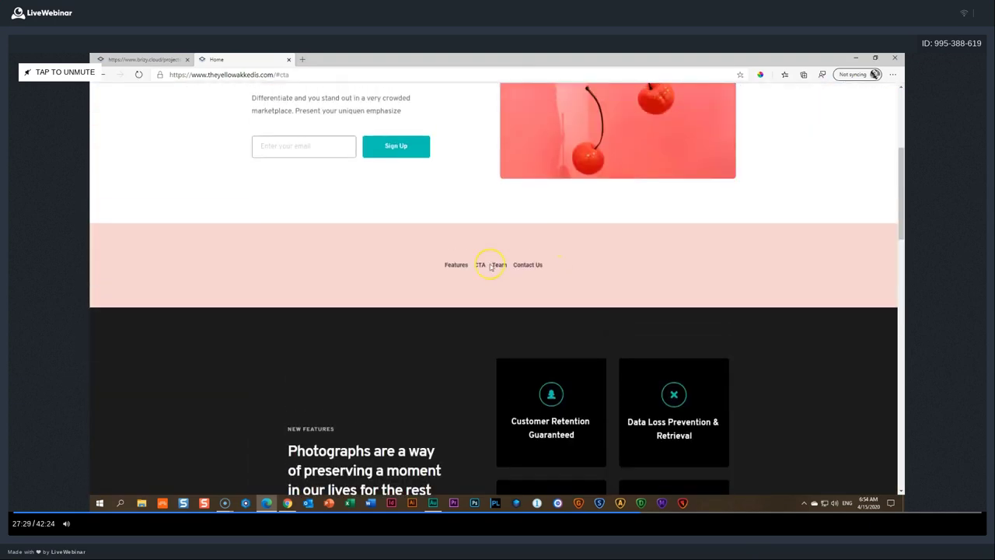
left_click(496, 266)
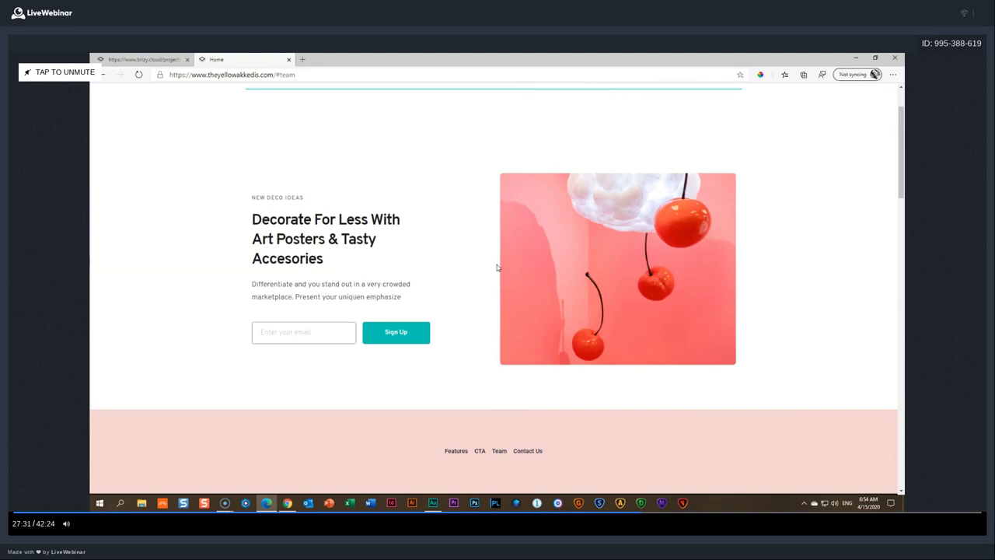
scroll(498, 240, "up", 1)
left_click(563, 131)
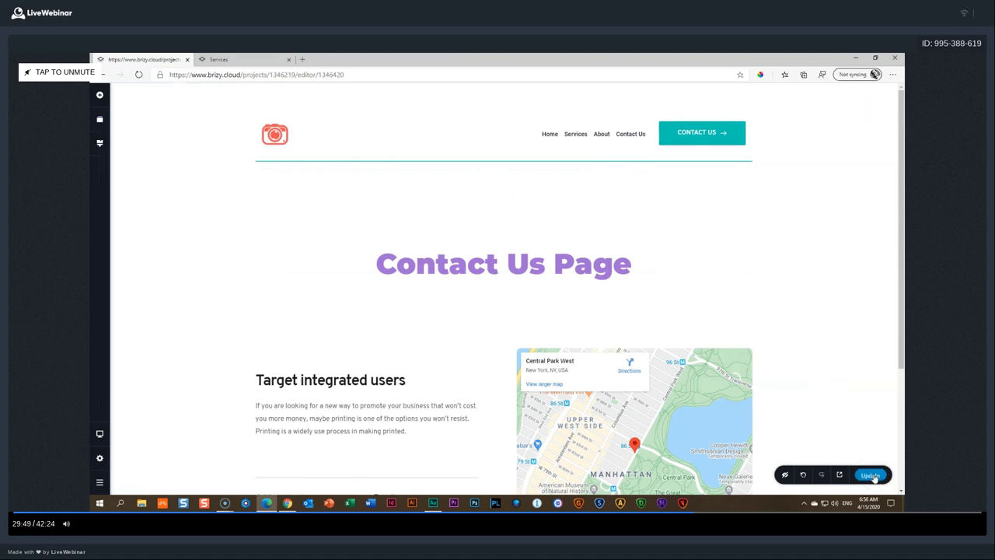
Step: Open the live Contact Us page in a new browser tab and close the old Services tab
left_click(839, 474)
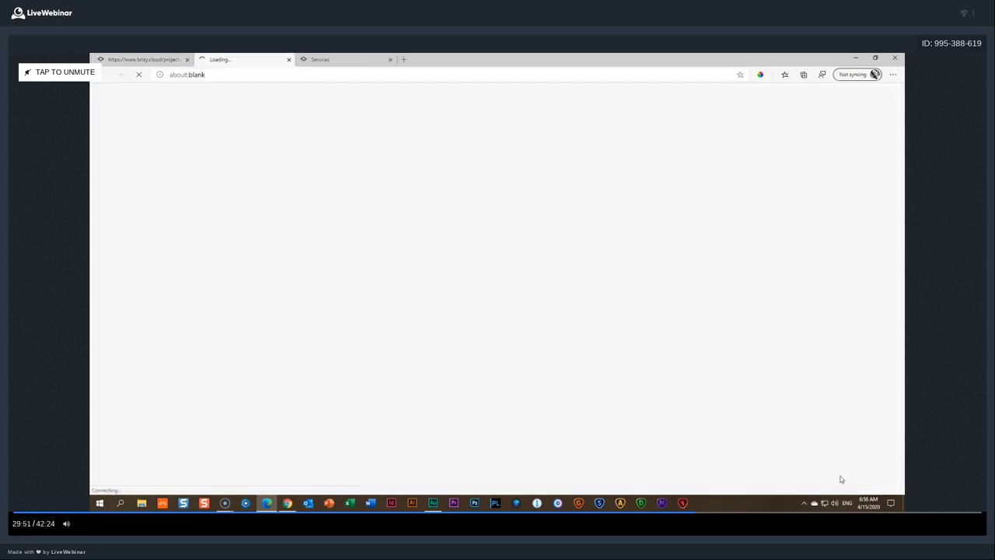
left_click(378, 59)
left_click(390, 59)
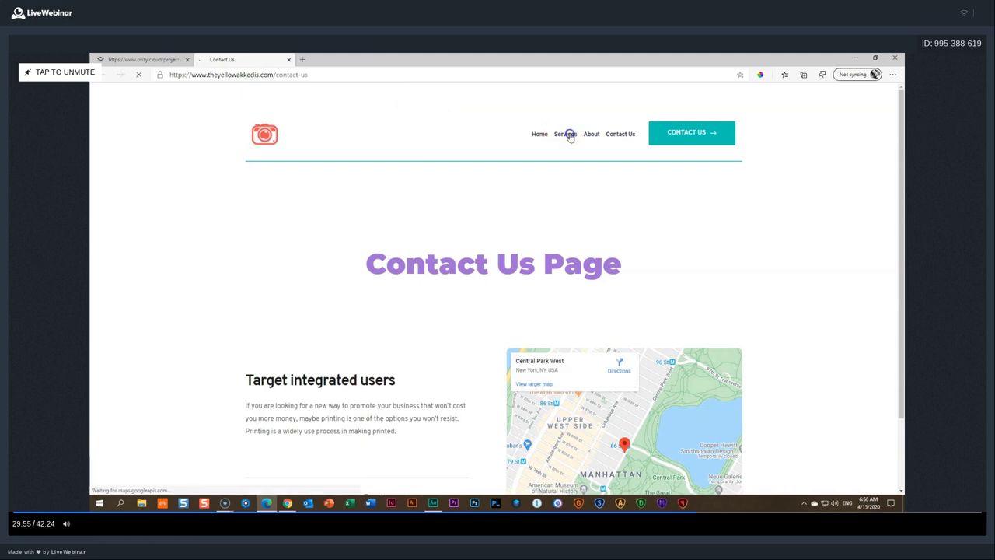
Step: Check the header on the live Services, About and Contact Us pages by following its menu links
left_click(569, 135)
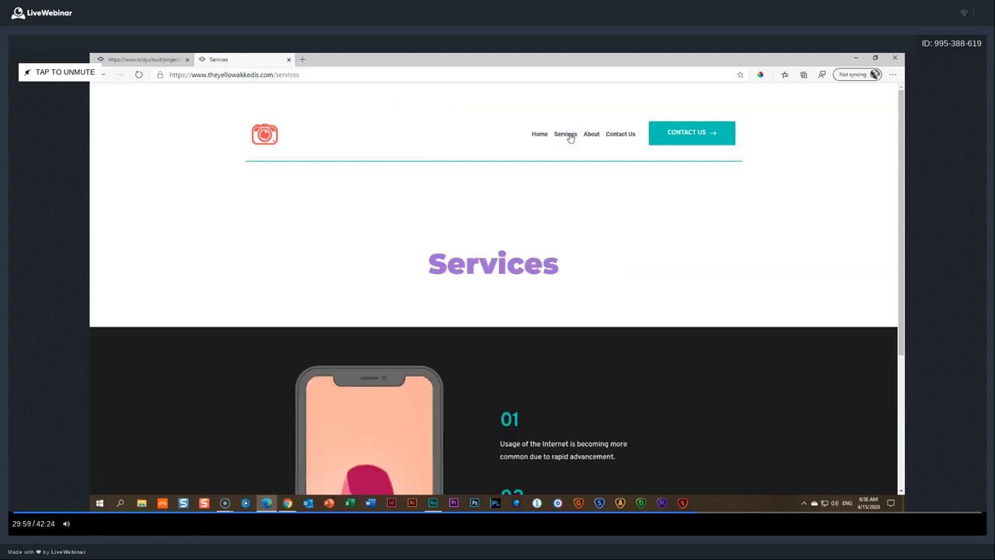
left_click(591, 134)
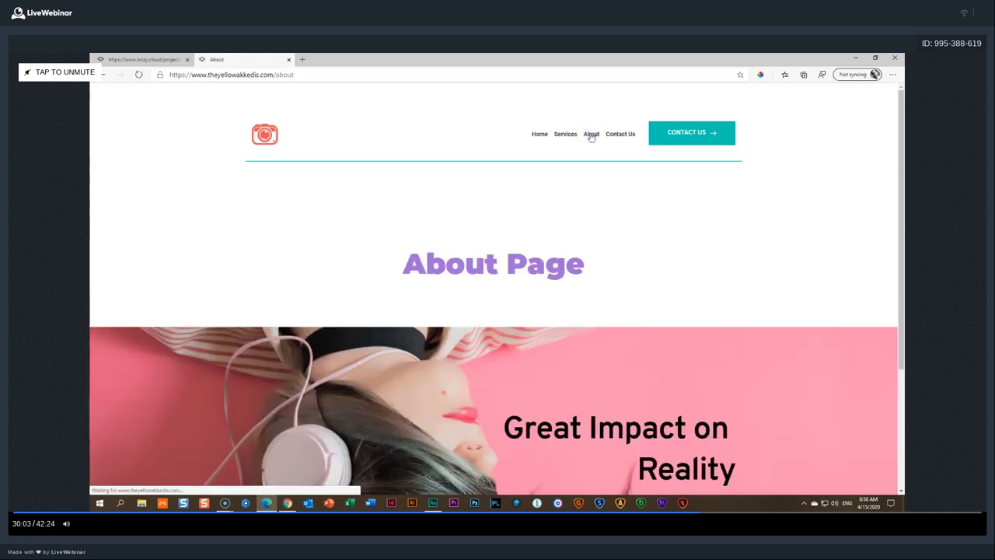
left_click(620, 135)
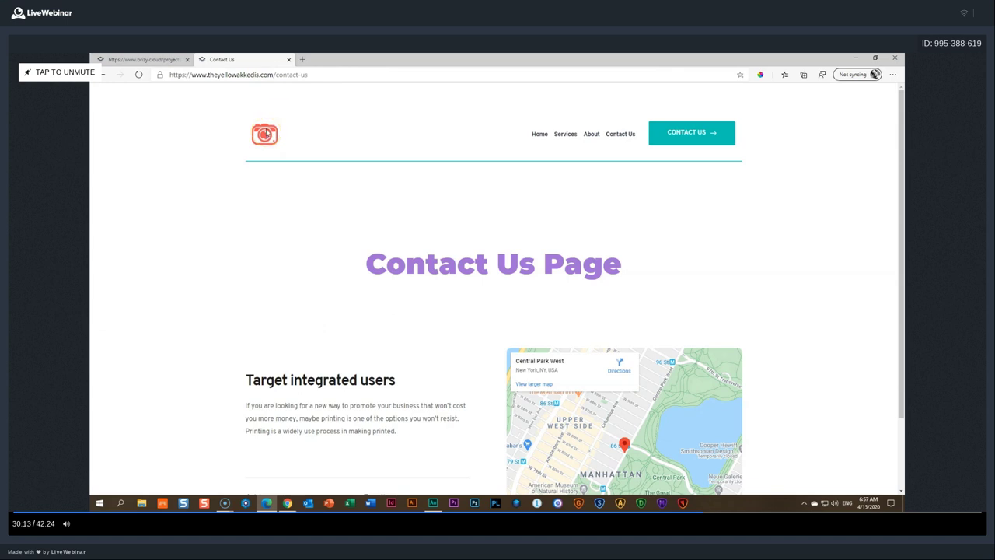
Step: Close the live site, return to the Contact Us page in the editor and select the header's camera logo
left_click(289, 59)
left_click(720, 207)
mouse_move(720, 207)
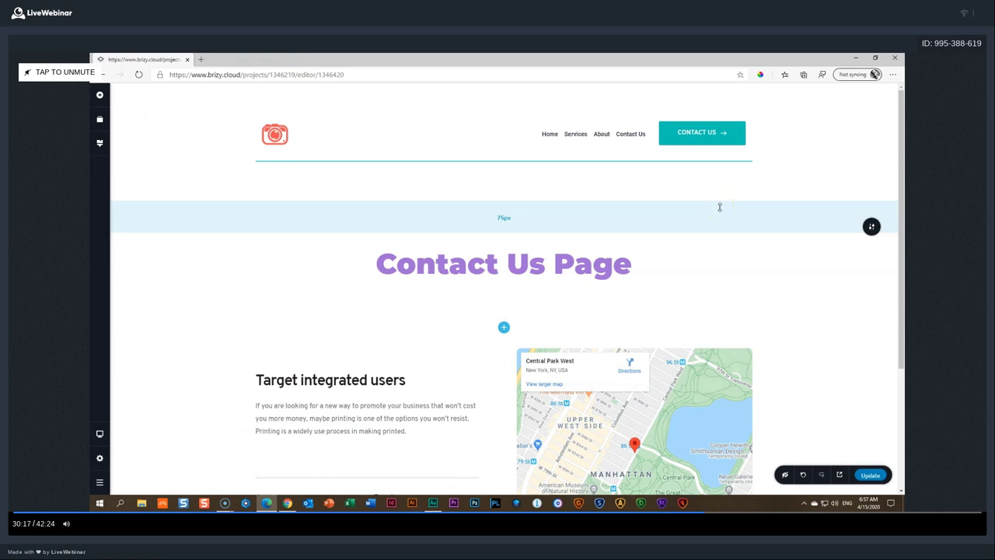
left_click(477, 121)
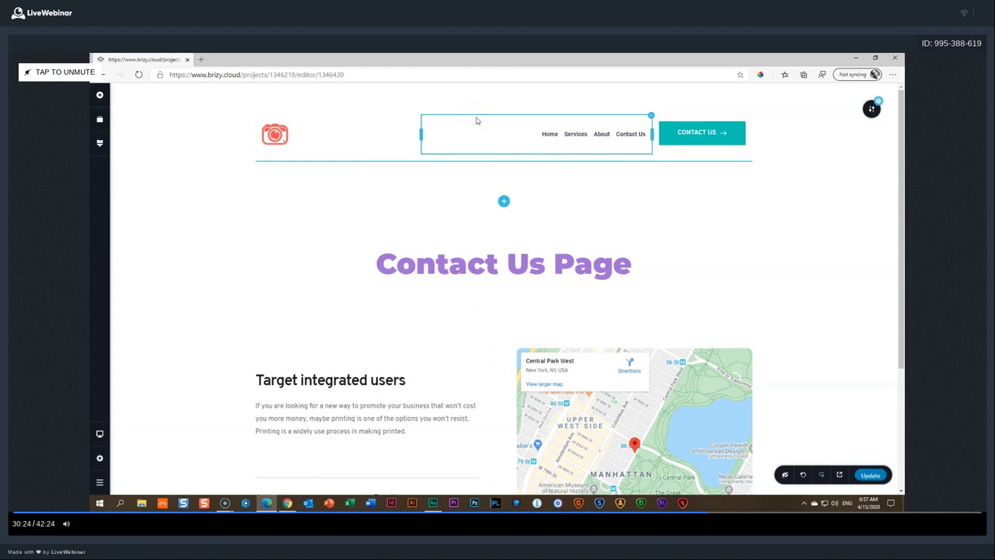
left_click(273, 138)
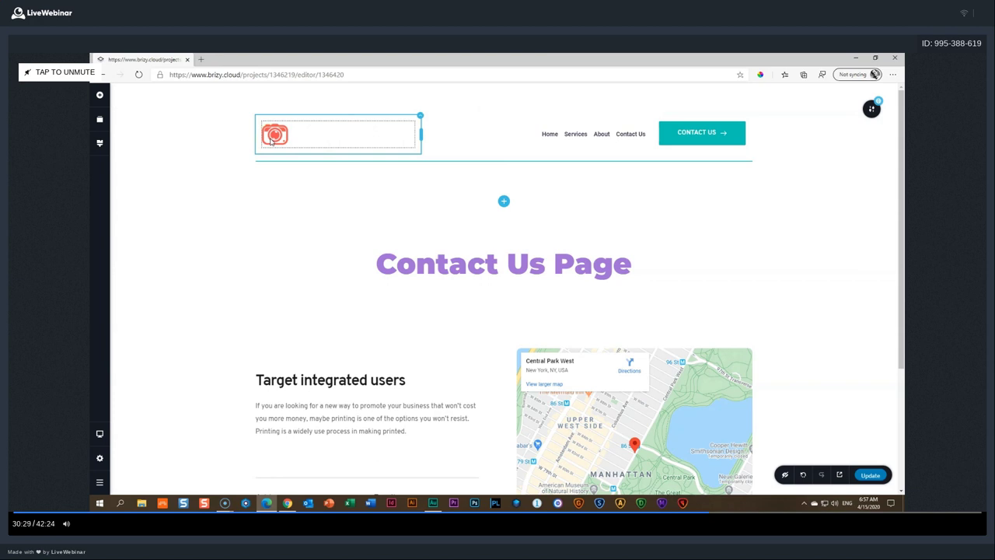
Step: Set the header camera logo's link URL to /home
left_click(273, 137)
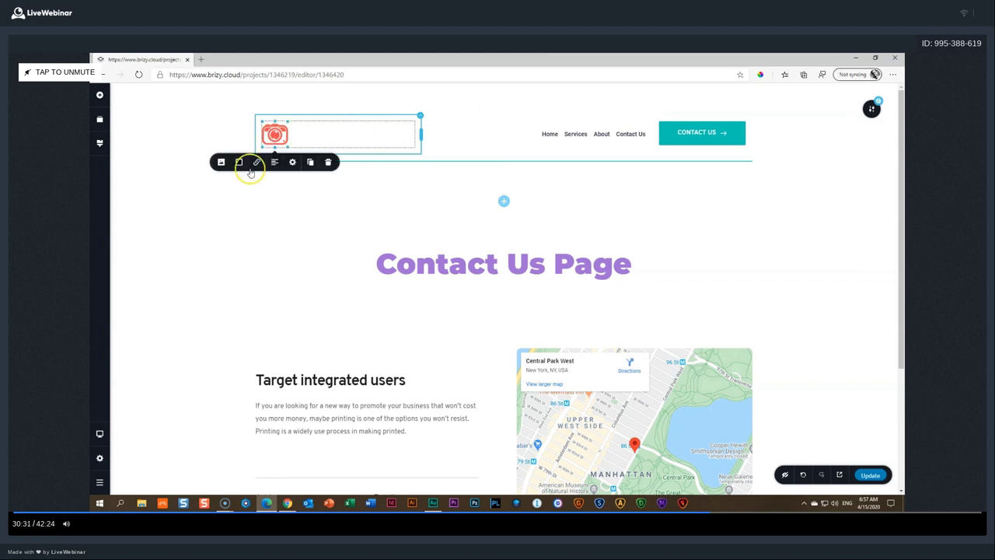
left_click(256, 162)
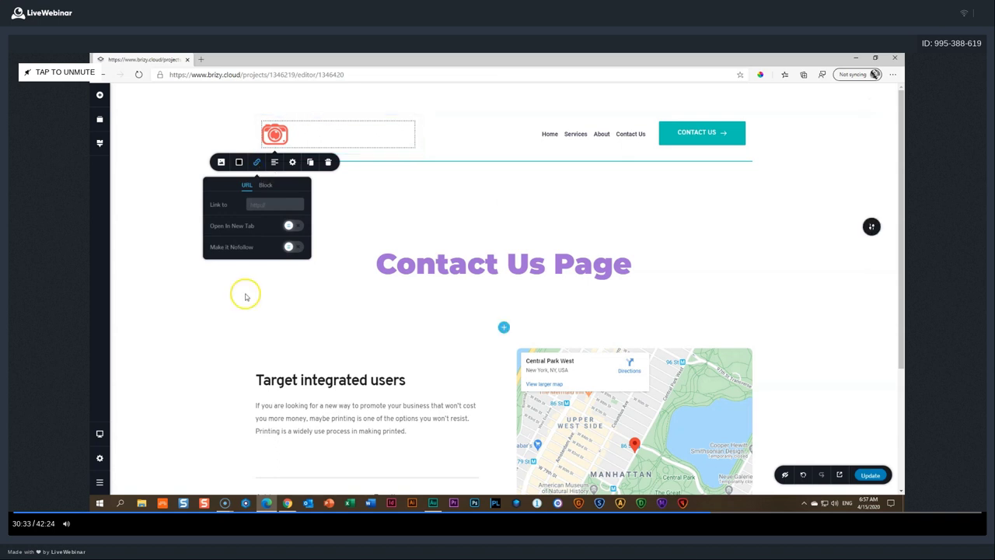
left_click(249, 204)
type("/HOME")
key("BackSpace")
key("BackSpace")
key("BackSpace")
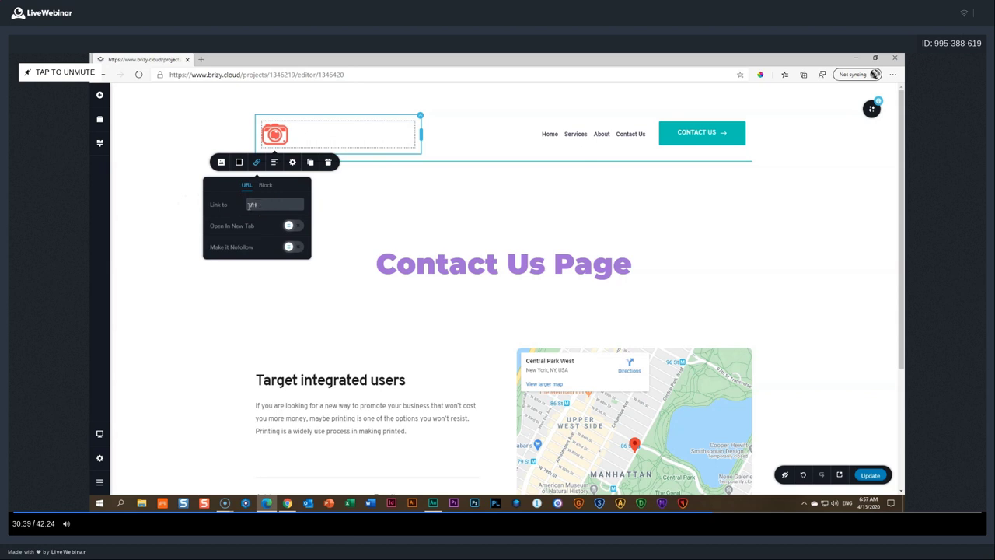
type("ome")
Step: Check the Home page's permalink in the project's page list and compare it with the logo's link URL
left_click(99, 459)
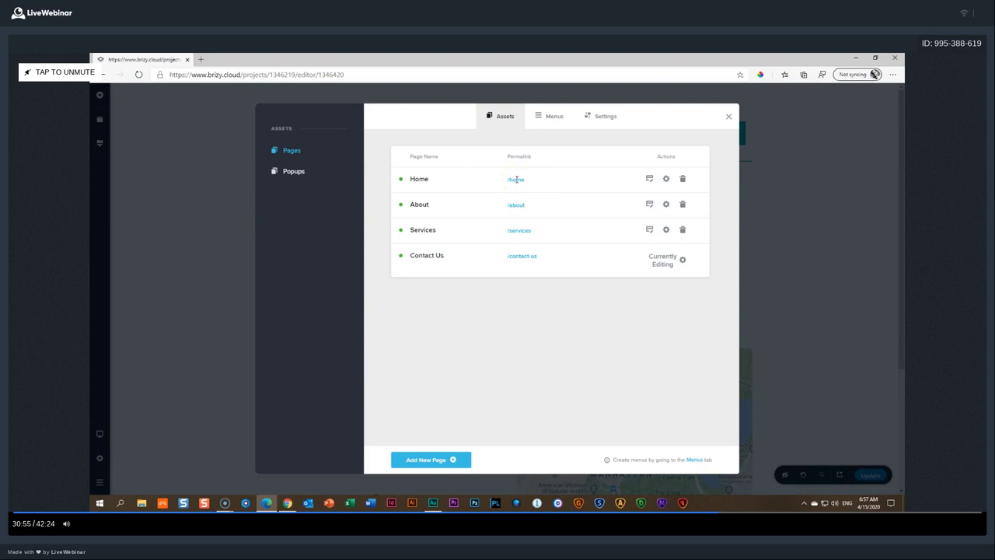
left_click(728, 116)
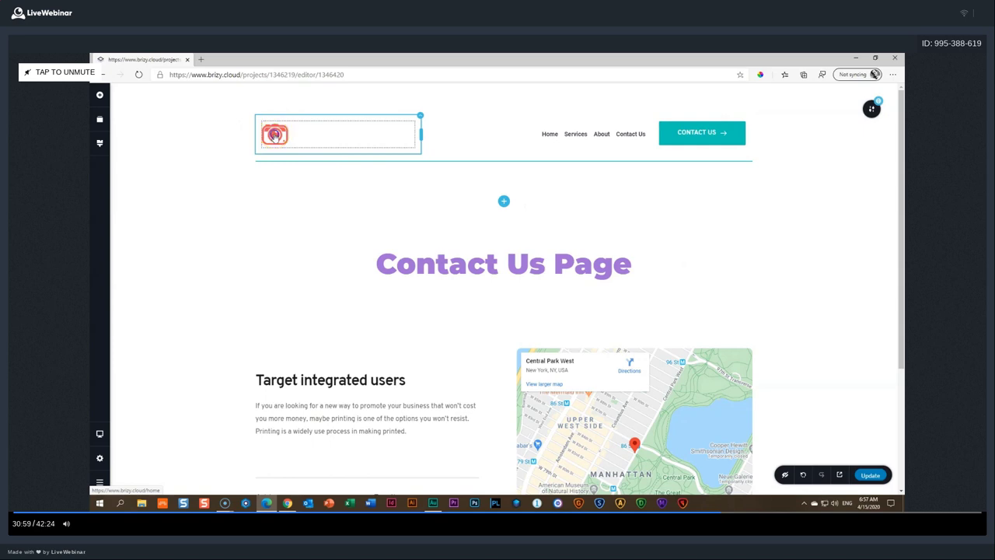
left_click(274, 136)
left_click(257, 162)
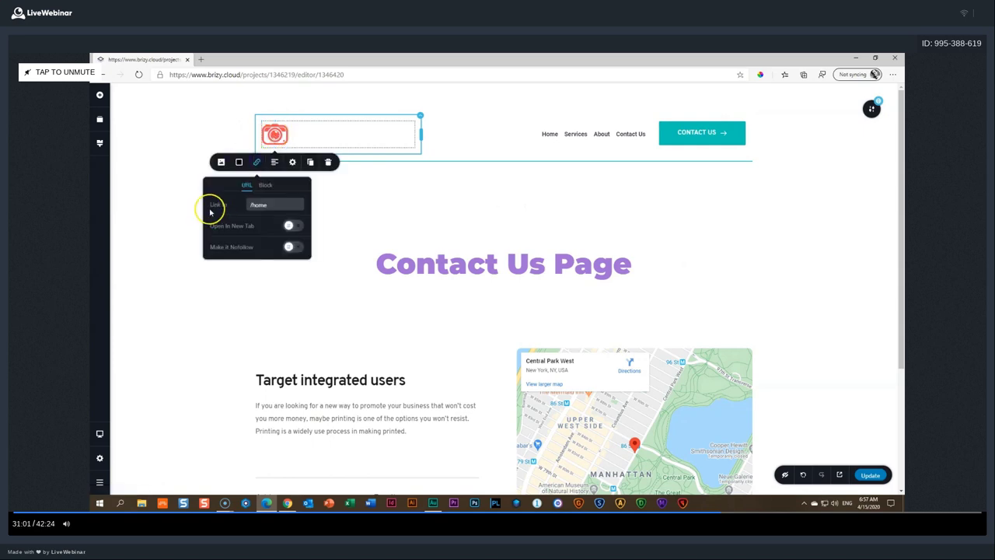
left_click(606, 265)
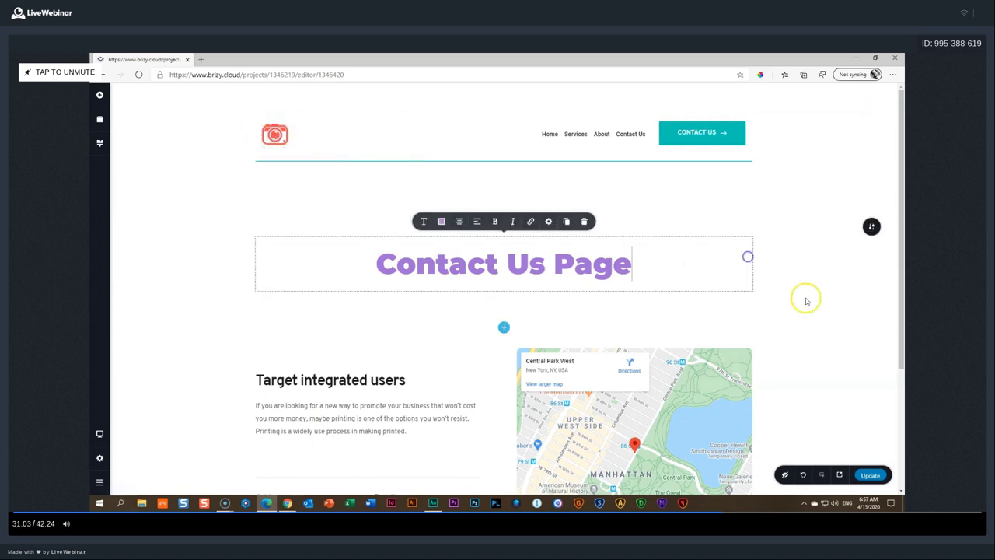
Step: Update the Contact Us page, test the logo and Contact Us menu link on the live site, and return to the editor
left_click(868, 476)
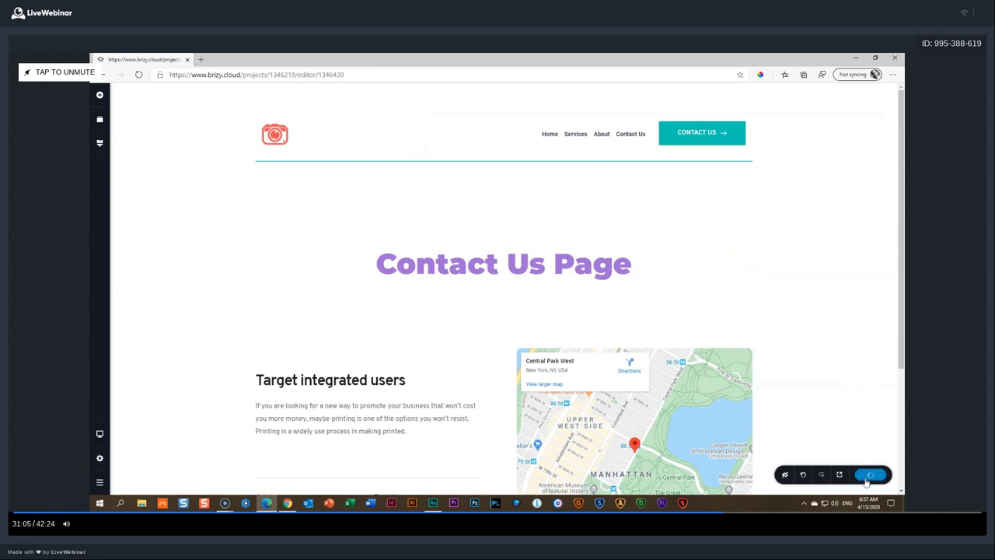
left_click(840, 475)
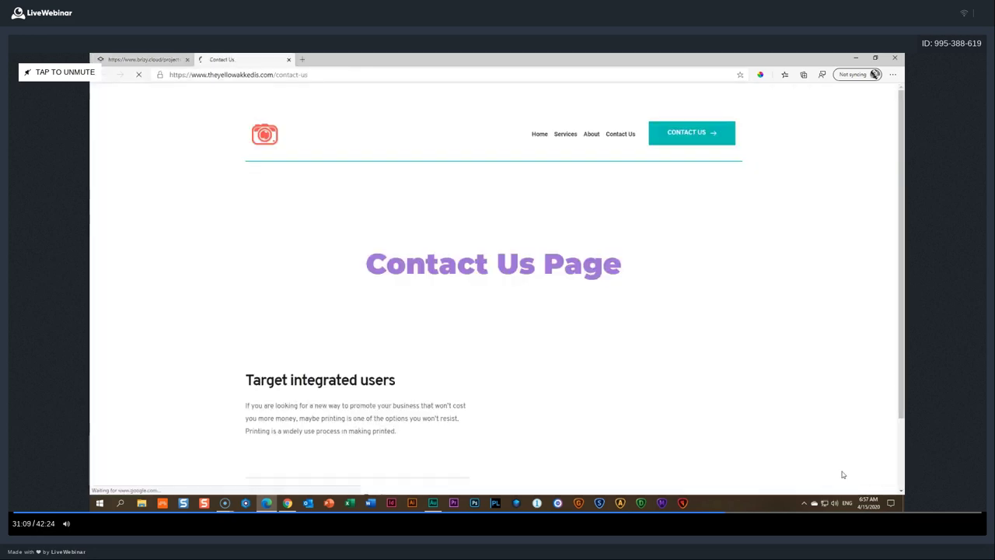
left_click(268, 139)
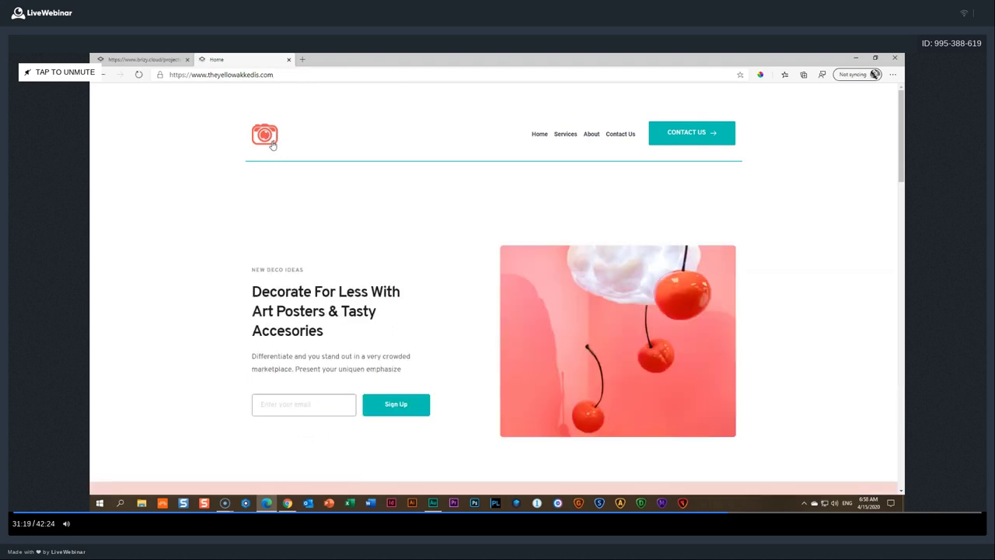
left_click_drag(273, 75, 137, 75)
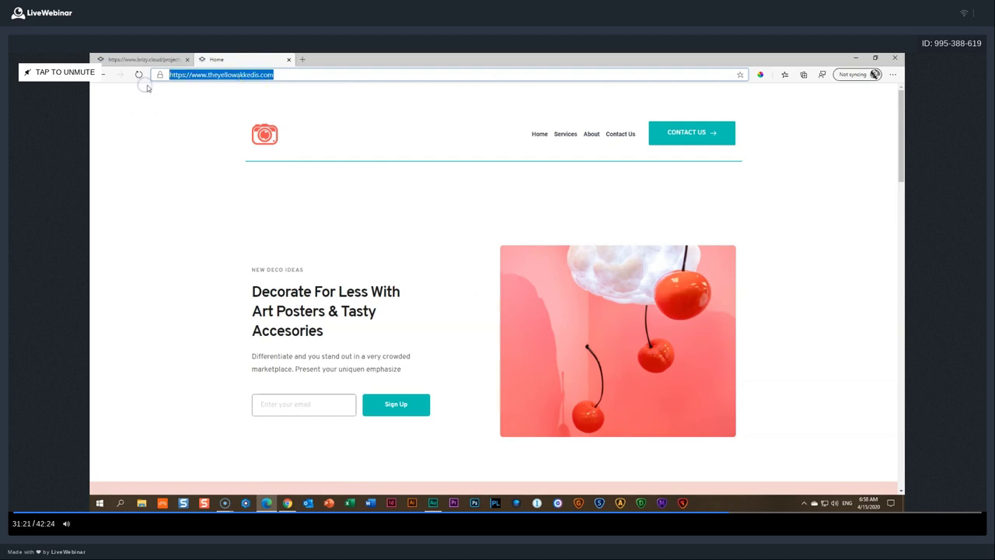
left_click(620, 134)
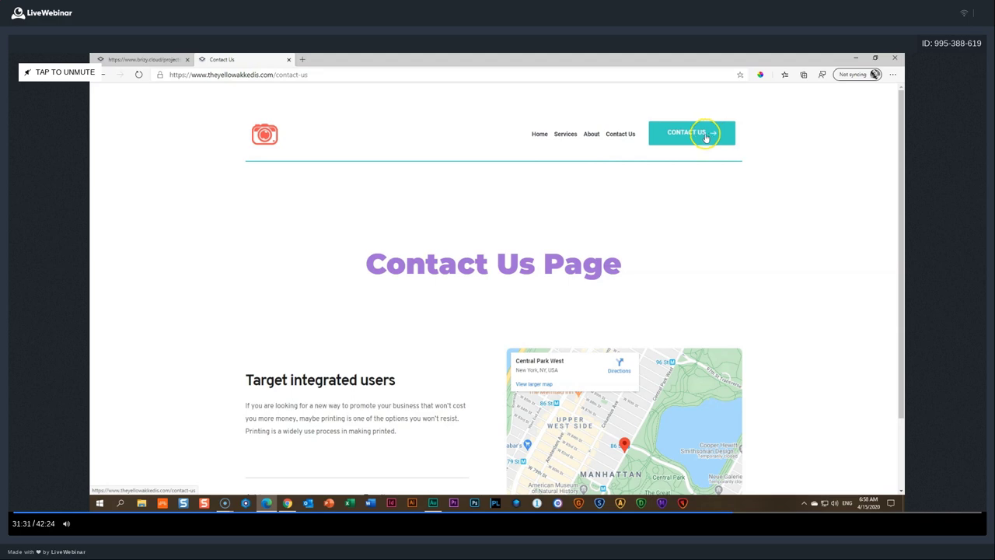
scroll(687, 165, "down", 2)
scroll(687, 164, "up", 2)
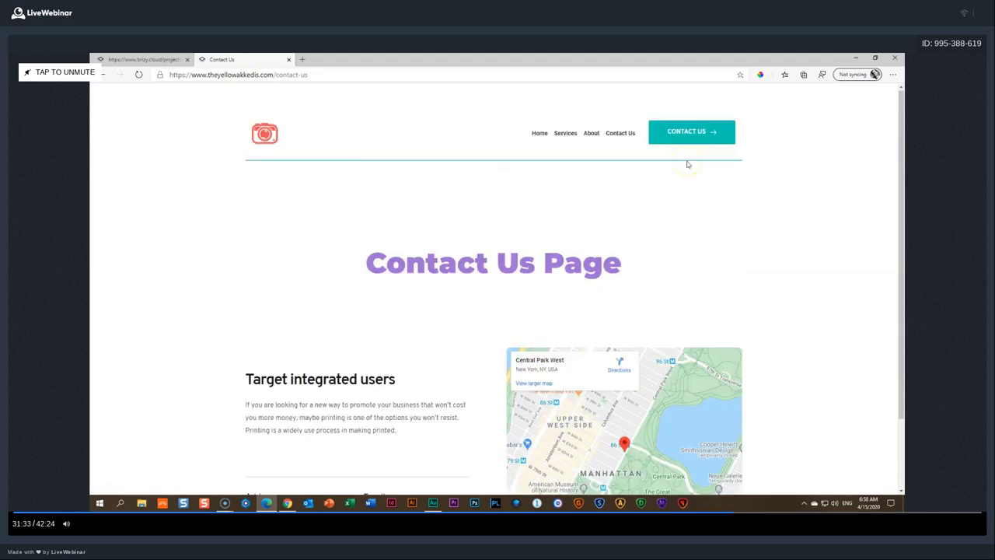
left_click(288, 60)
Step: Link the header's Contact Us button to /contact-us and update the page
left_click(699, 133)
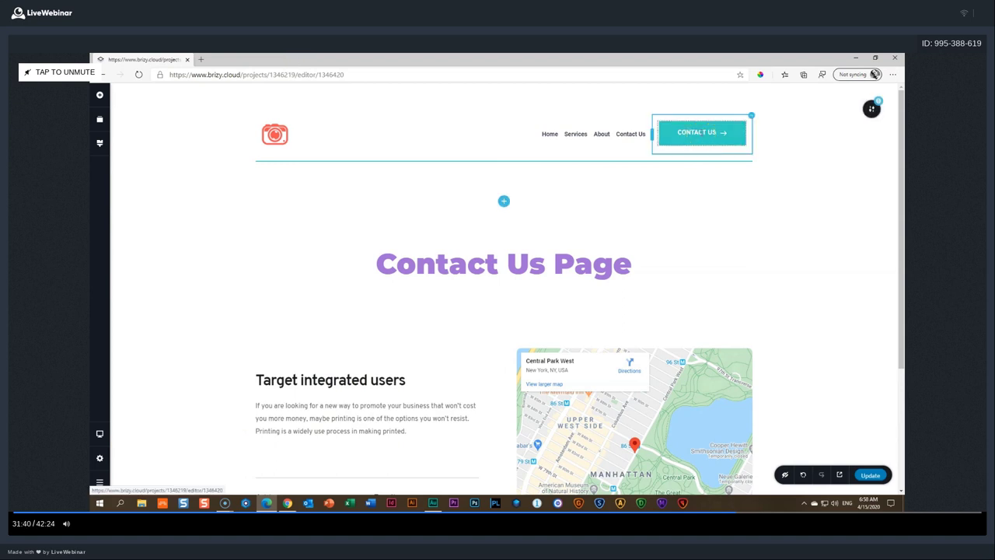
left_click(700, 132)
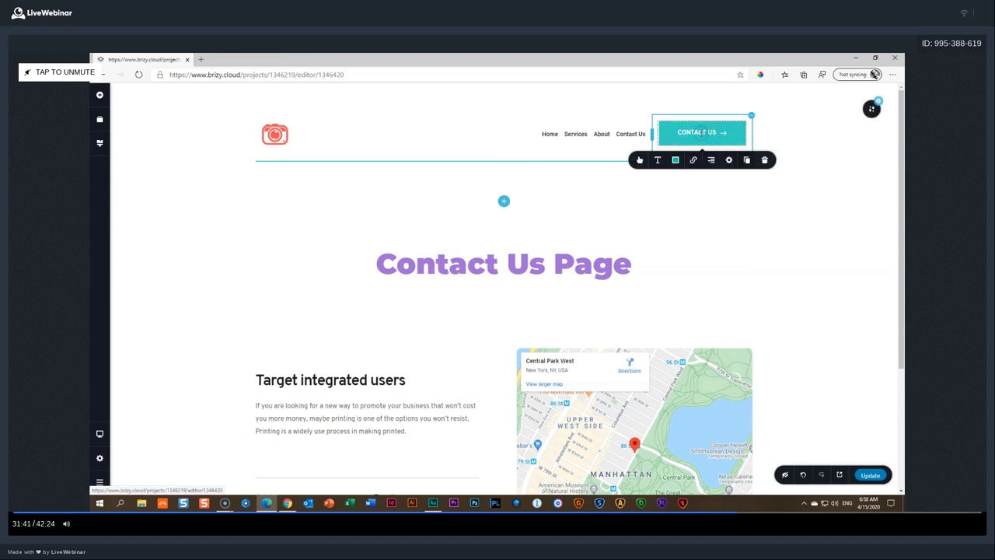
left_click(693, 159)
left_click(731, 200)
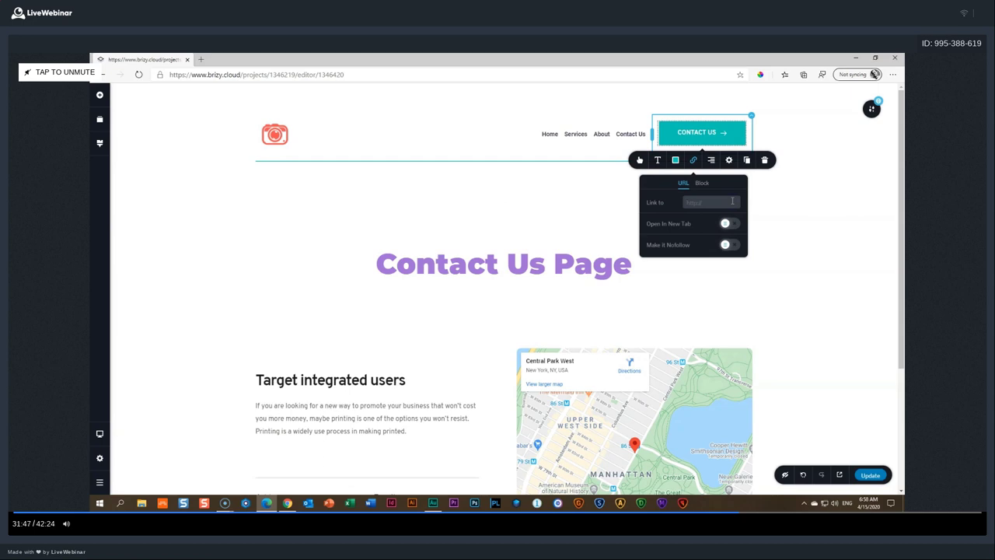
type("/contact-us")
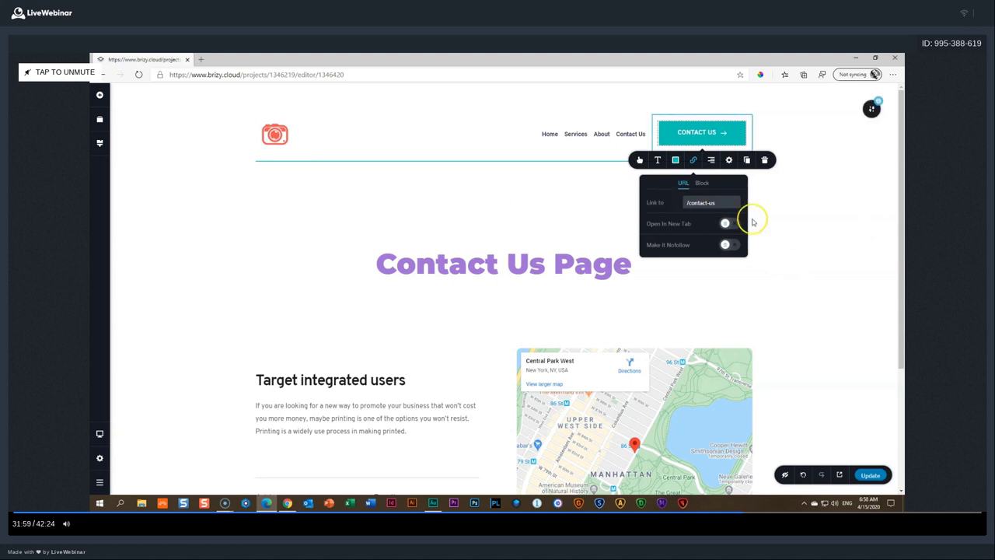
left_click(793, 298)
left_click(870, 475)
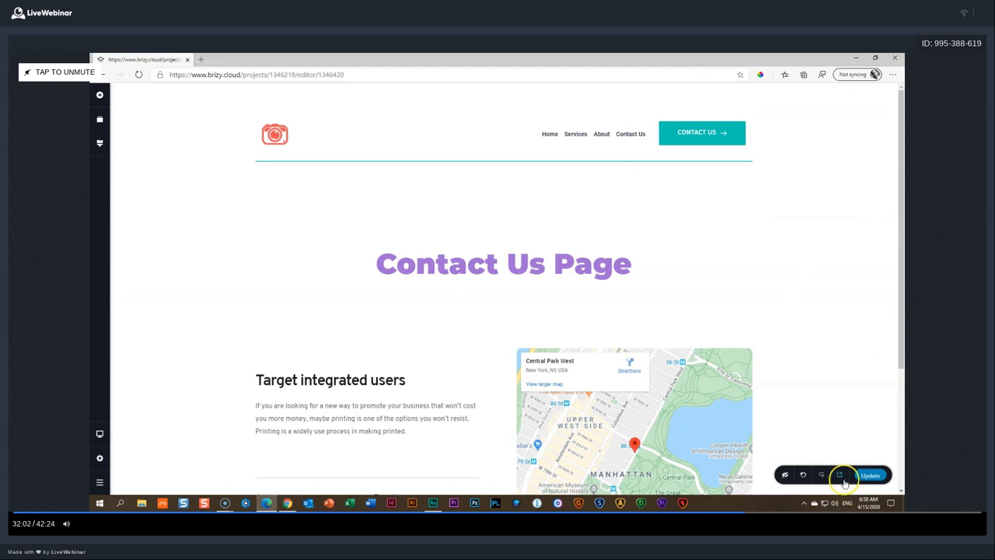
Step: Test the header logo and Contact Us button on the live site, and return to the page editor
left_click(840, 475)
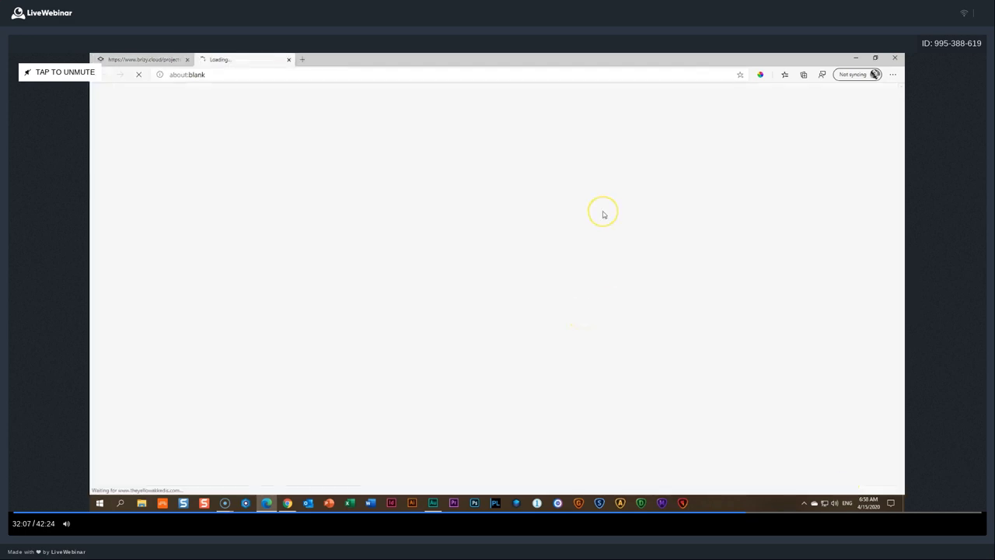
left_click(262, 134)
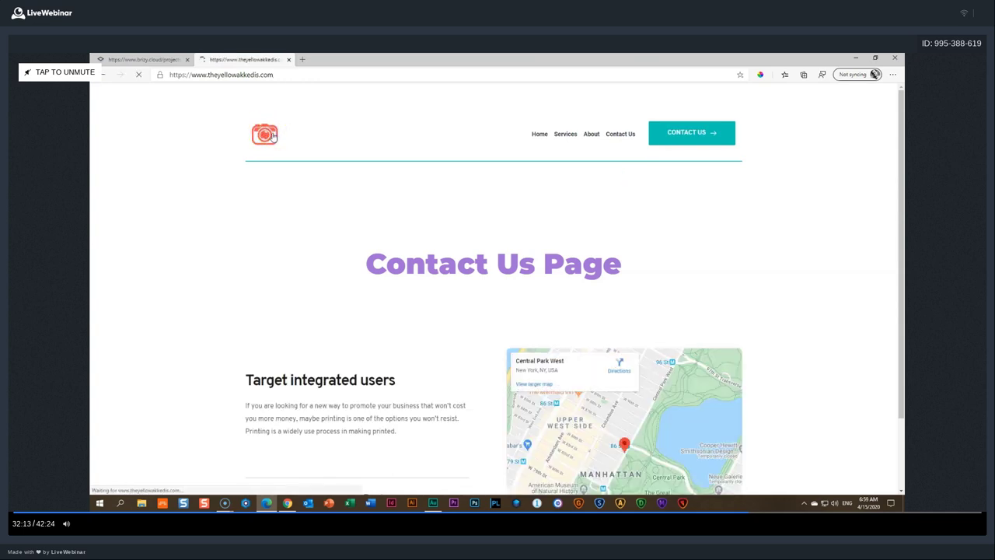
left_click(668, 135)
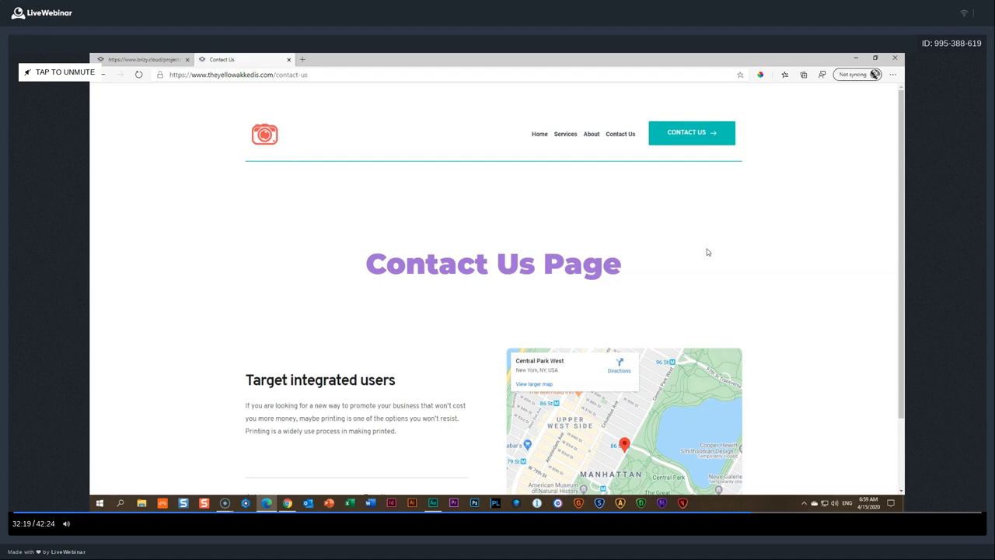
scroll(707, 252, "down", 2)
left_click(708, 250)
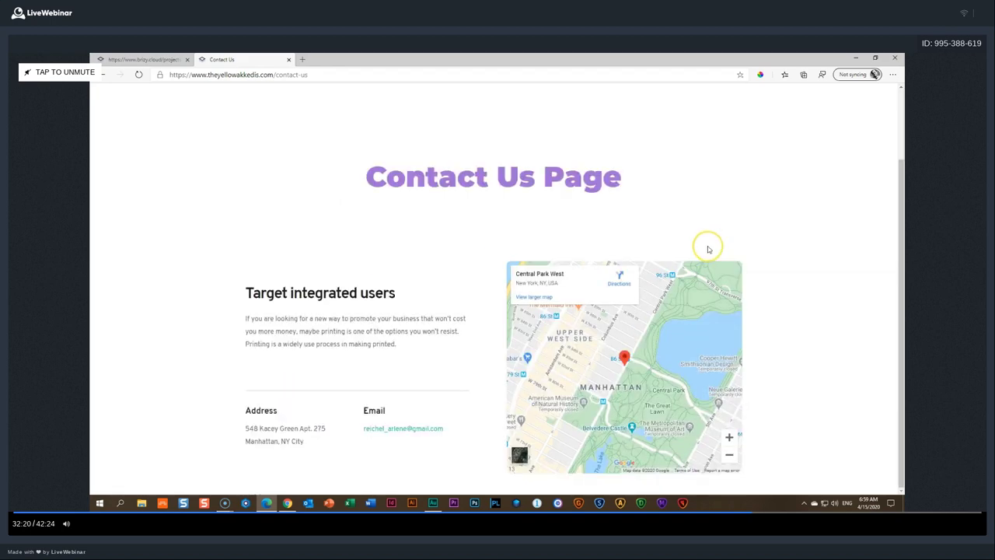
scroll(707, 249, "up", 2)
left_click(173, 59)
left_click(281, 62)
left_click(289, 60)
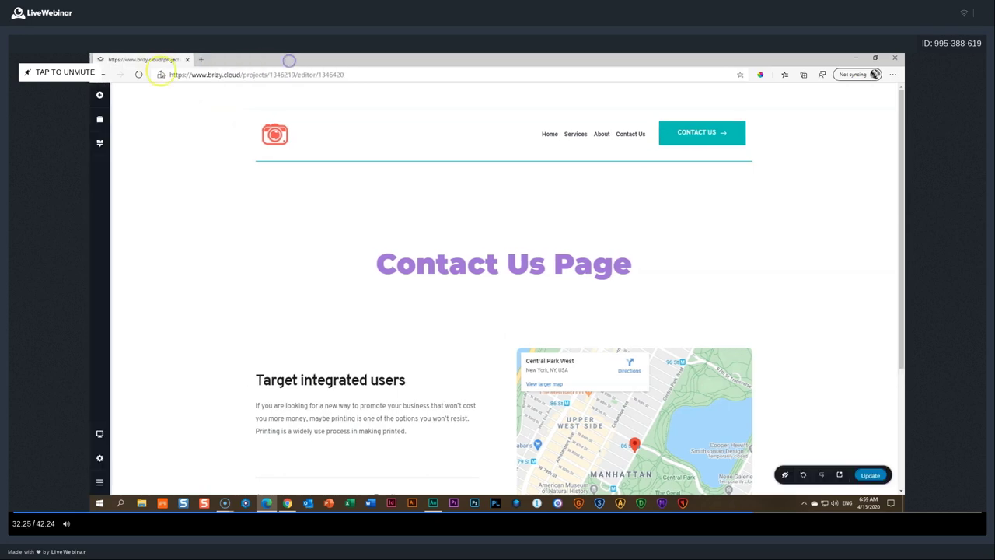
Step: Insert the light Hero block "Decorate For Less With Art Posters & Tasty Accesories" below the Contact Us Page title
left_click(504, 327)
left_click(178, 283)
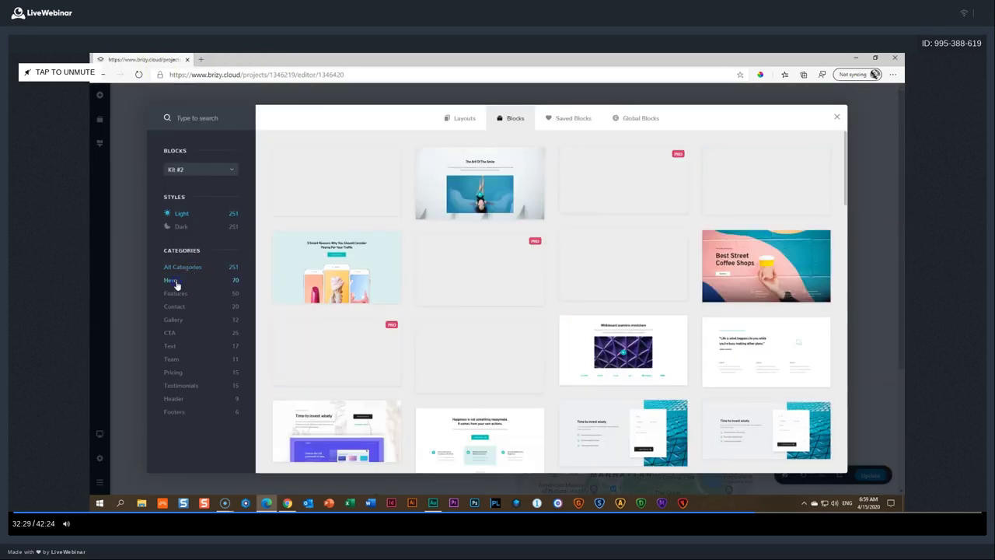
left_click(336, 183)
scroll(446, 291, "down", 4)
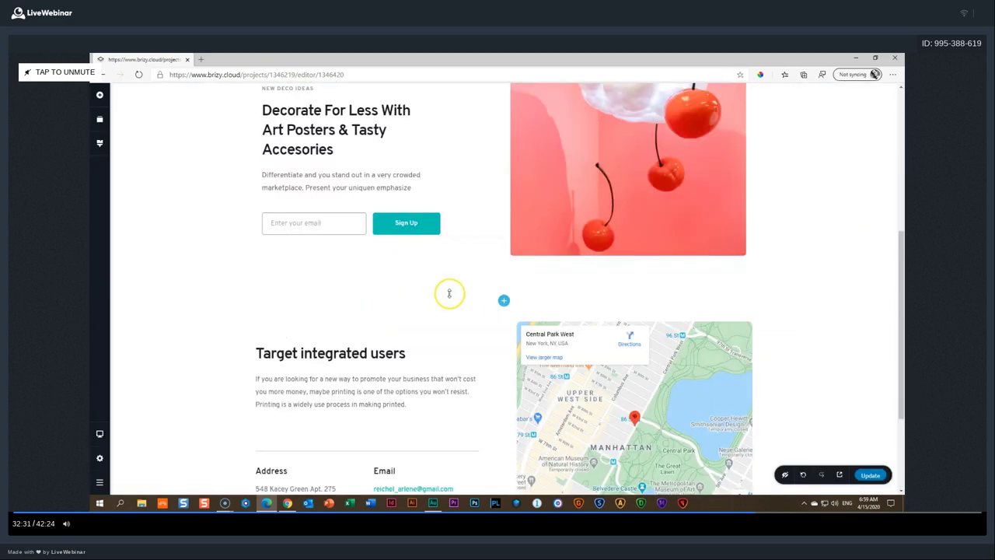
Step: Insert the dark CTA block "I would rather die of passion than of boredom" between the hero block and the map block
left_click(501, 299)
left_click(181, 226)
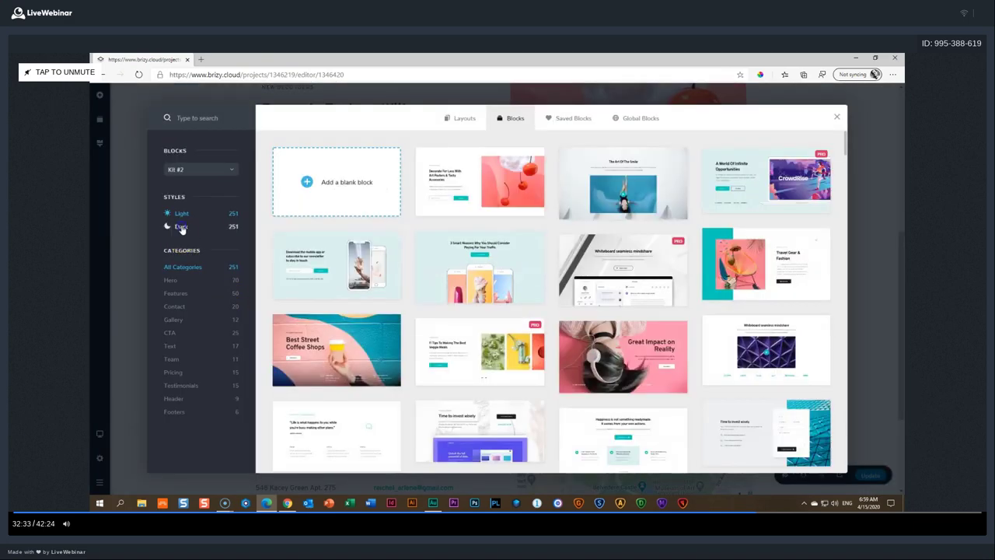
left_click(200, 334)
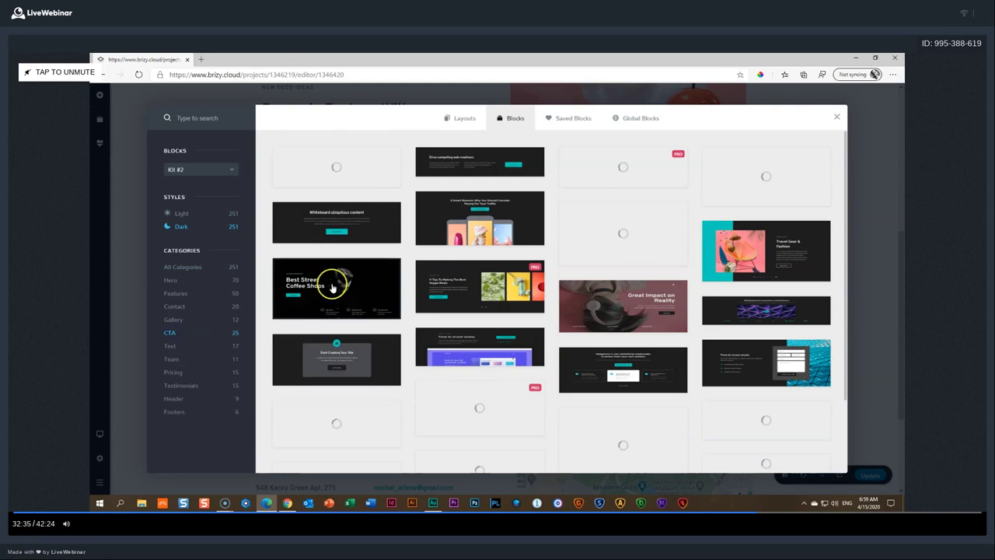
left_click(338, 286)
scroll(349, 284, "down", 5)
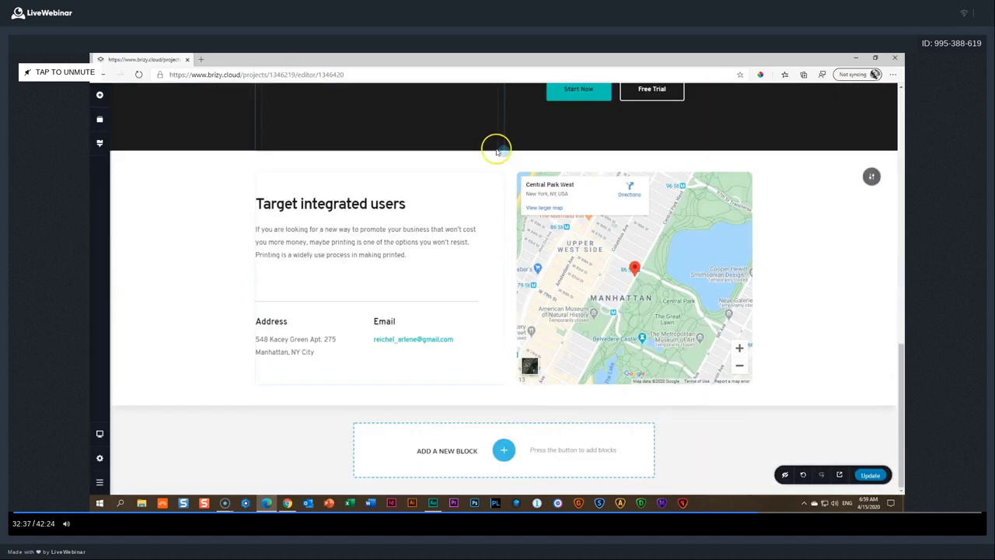
Step: Name the map block at the end of the Contact Us page "contact-form" and update the page
scroll(725, 247, "up", 15)
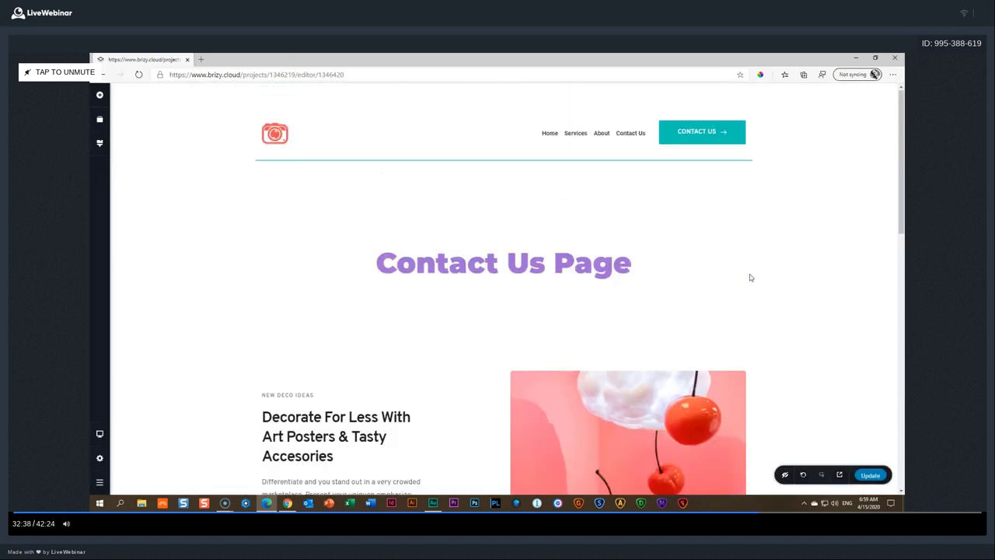
scroll(755, 282, "down", 4)
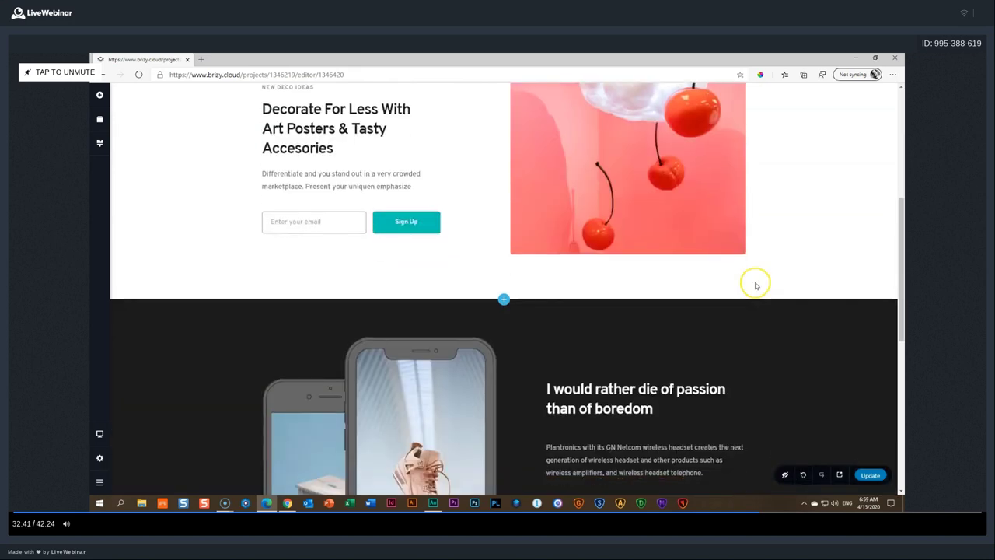
scroll(755, 283, "up", 4)
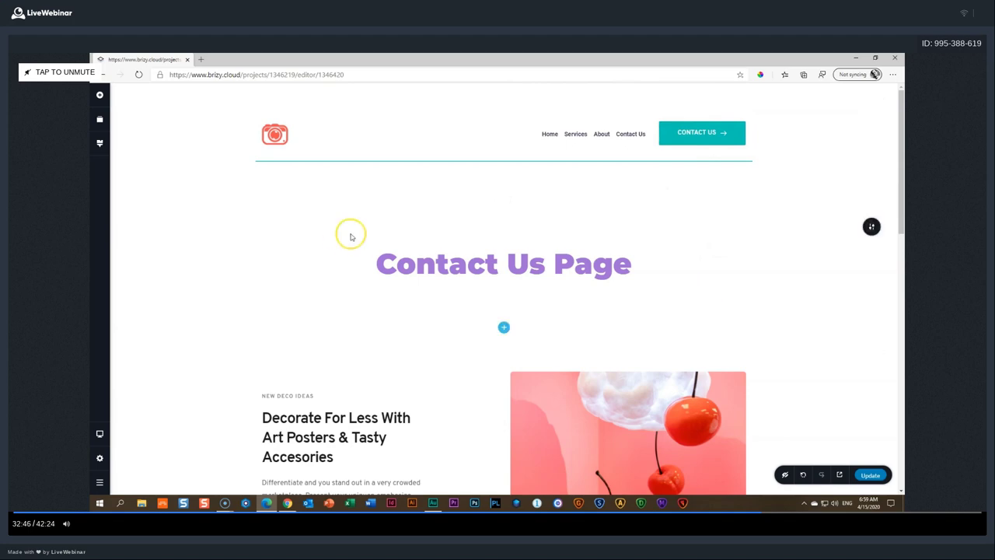
scroll(349, 241, "down", 6)
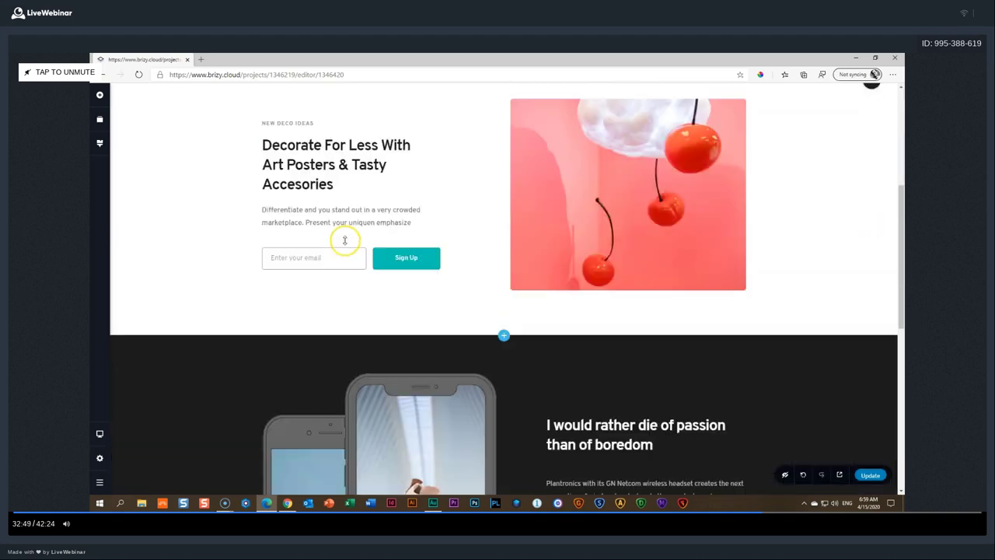
scroll(344, 243, "down", 4)
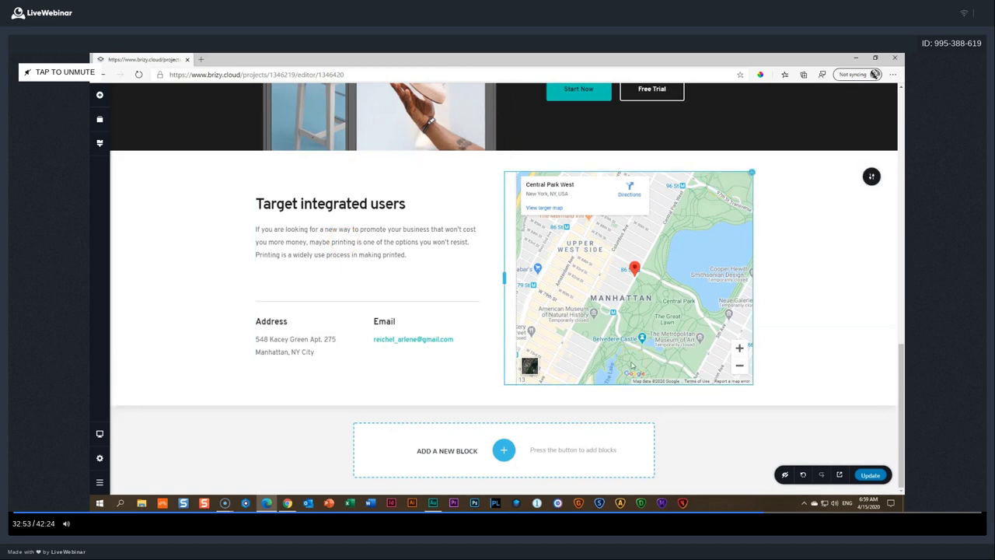
left_click(605, 351)
left_click(871, 176)
left_click(833, 177)
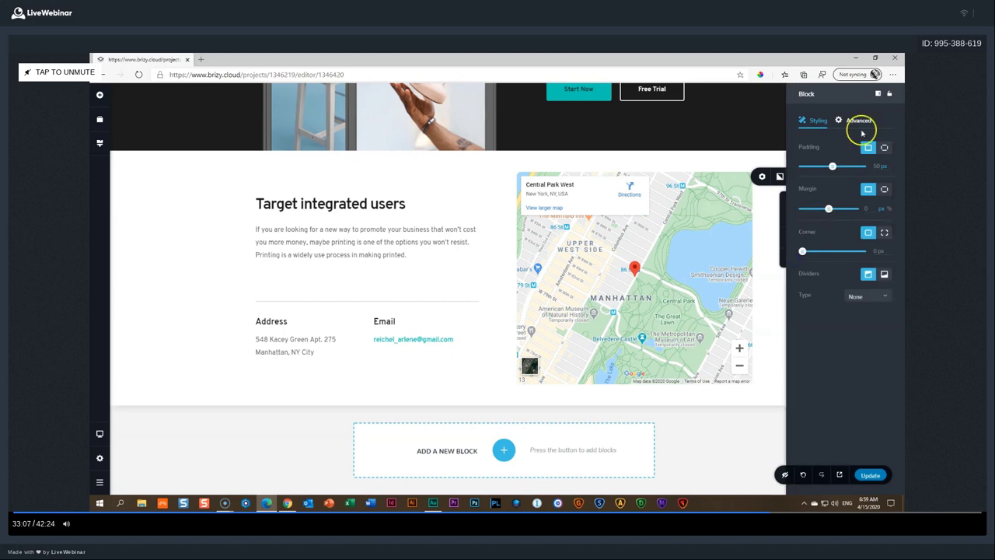
left_click(859, 120)
left_click(820, 205)
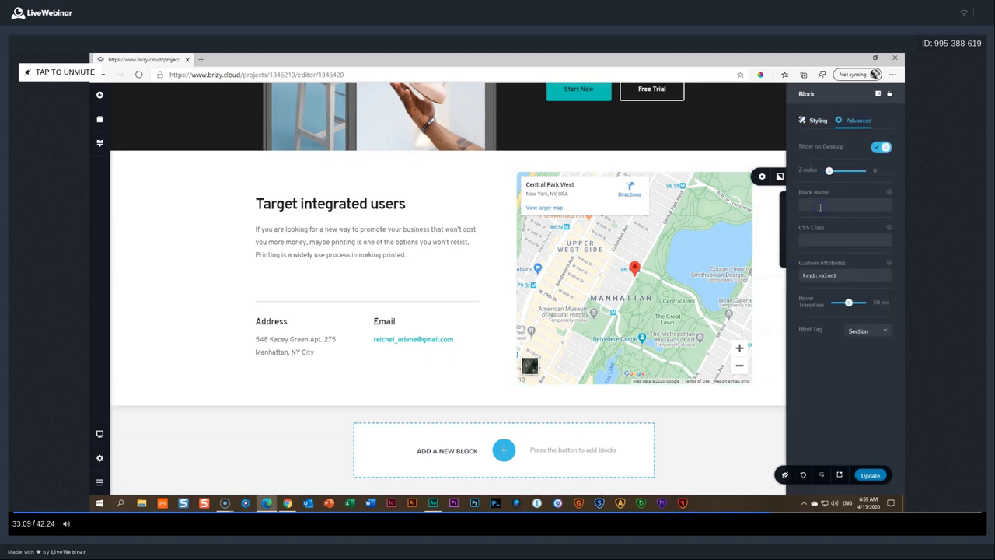
type("contact-form")
left_click(783, 321)
left_click(874, 474)
Step: Change the header's Contact Us button link to /contact-us#contact-form and update the page
mouse_move(822, 386)
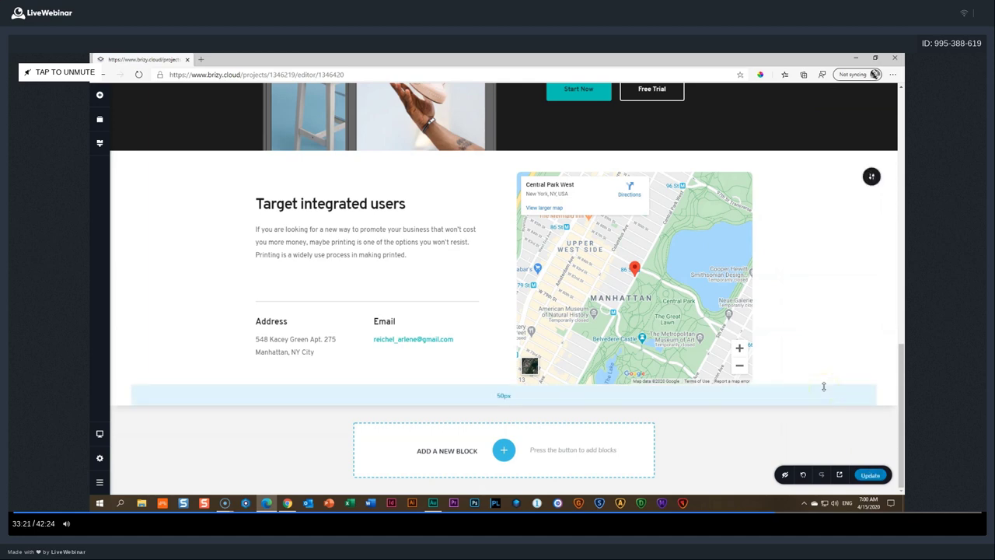
scroll(824, 387, "up", 15)
left_click(715, 132)
left_click(719, 134)
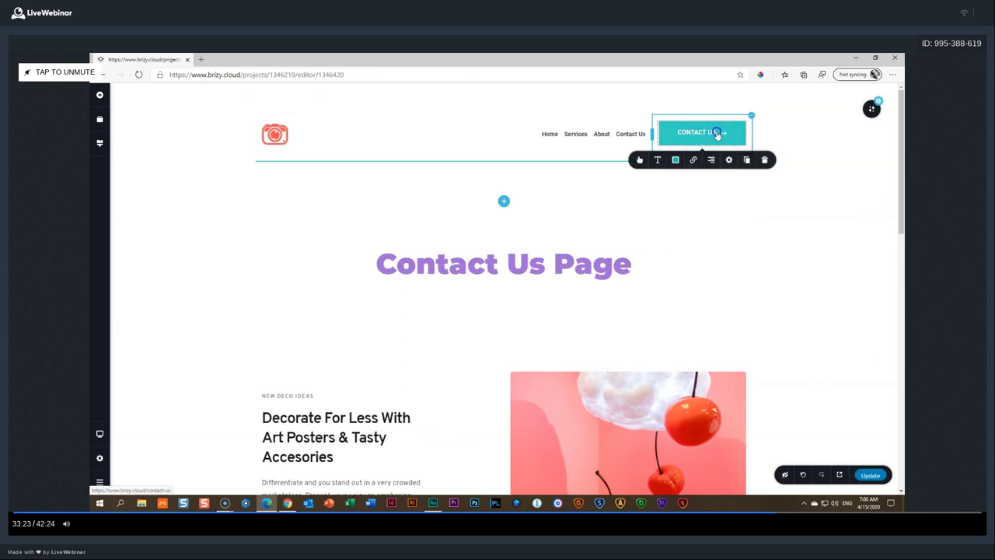
left_click(692, 162)
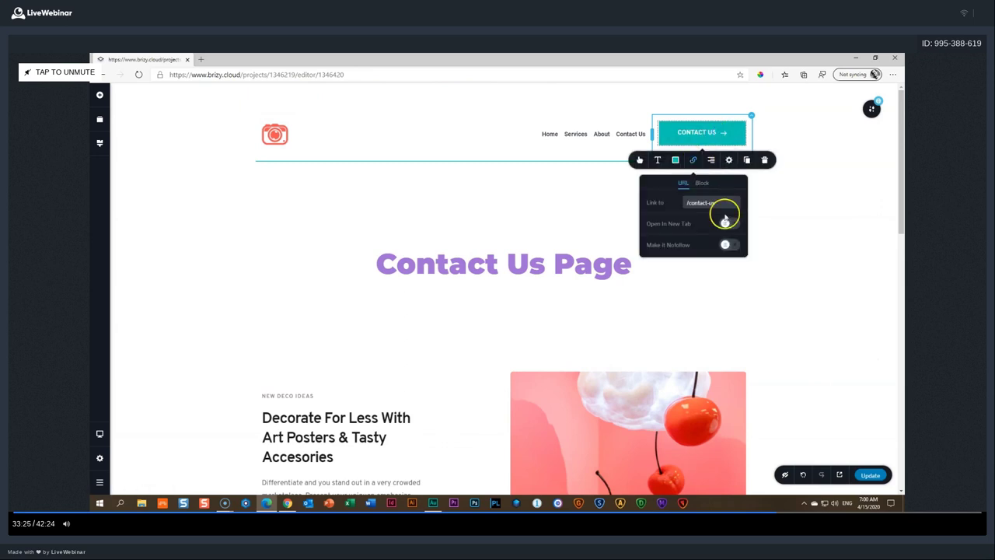
left_click(664, 213)
type("ontact-form")
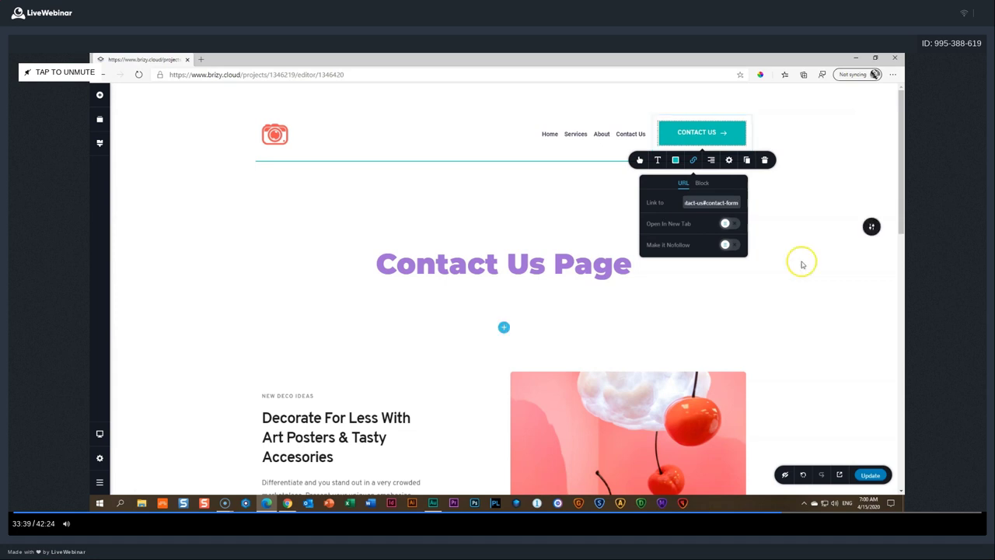
left_click(802, 260)
left_click(871, 475)
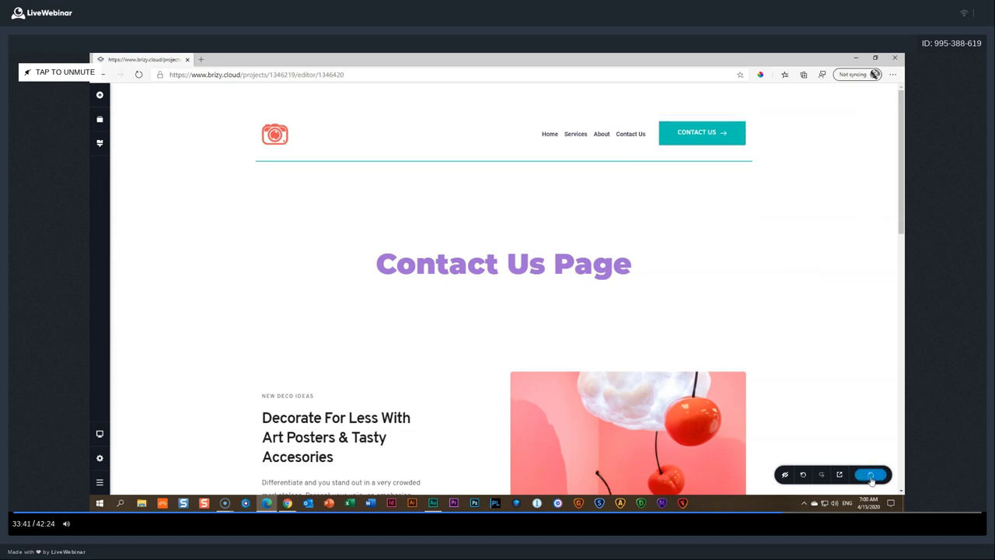
Step: Preview the live site, test the header's Contact Us button from the Home page, and review the Contact Us page blocks
left_click(839, 474)
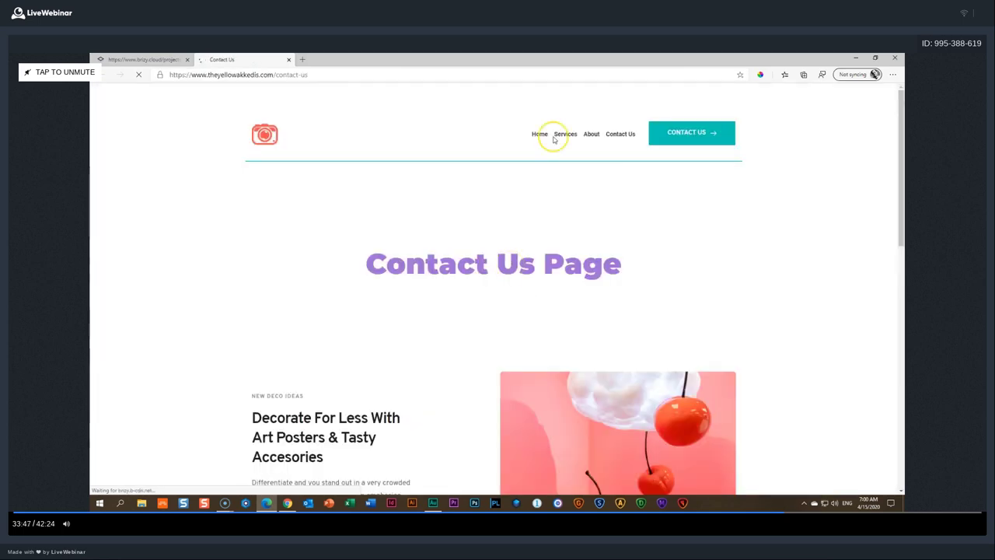
left_click(536, 135)
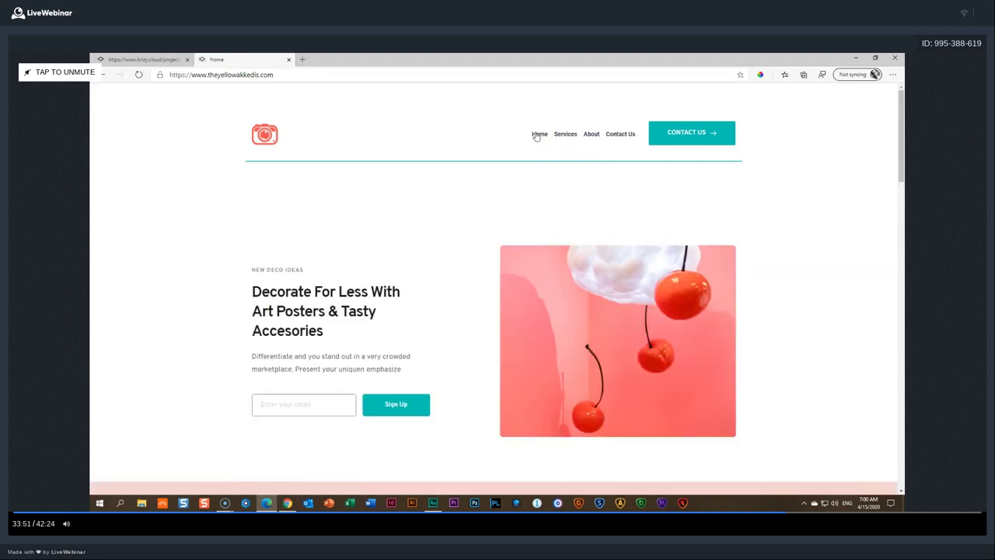
left_click(685, 134)
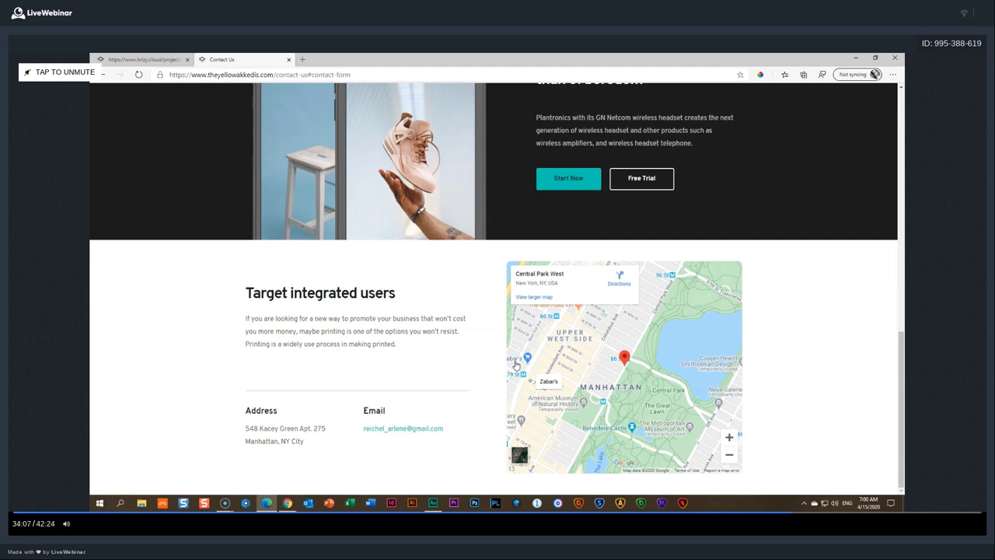
scroll(515, 365, "up", 8)
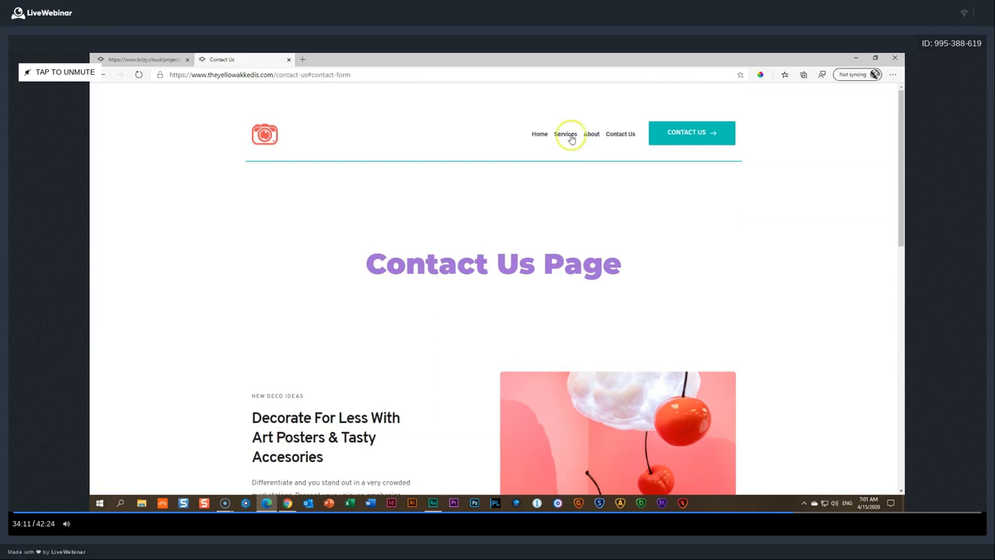
scroll(680, 269, "down", 5)
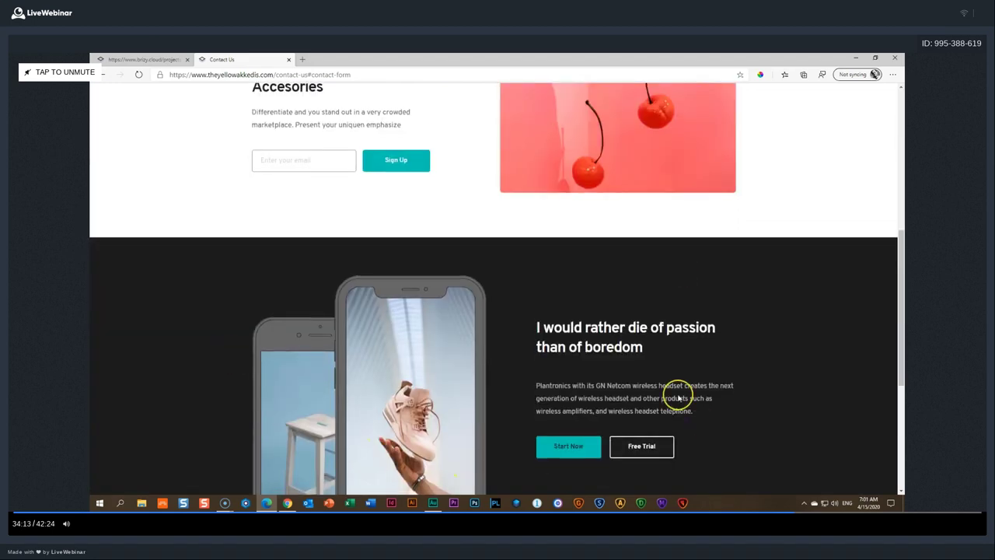
scroll(678, 398, "down", 1)
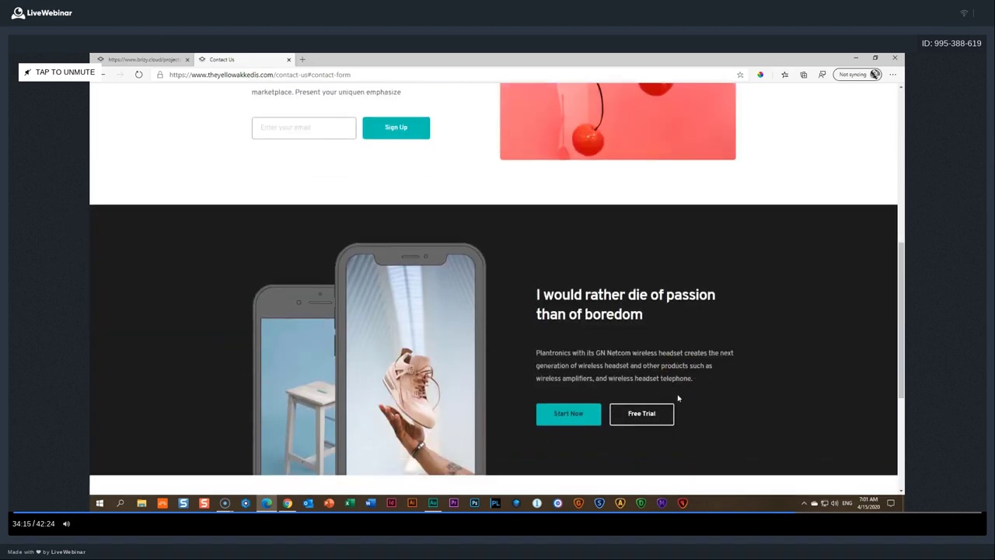
scroll(677, 394, "down", 4)
scroll(675, 395, "up", 3)
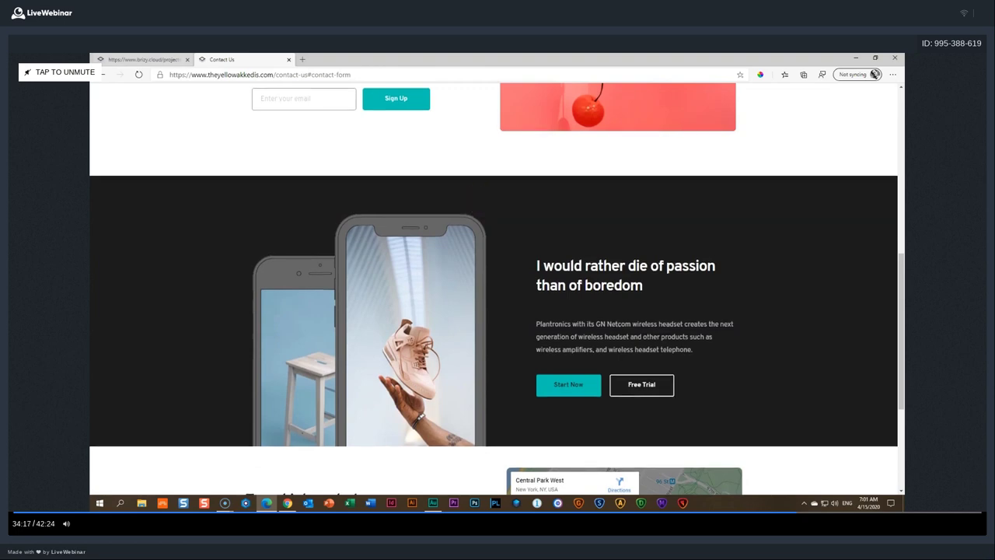
Step: Back in the page editor, set the CSS ID of the dark CTA block's text column to "learn" and update the page
left_click(144, 60)
scroll(424, 286, "down", 10)
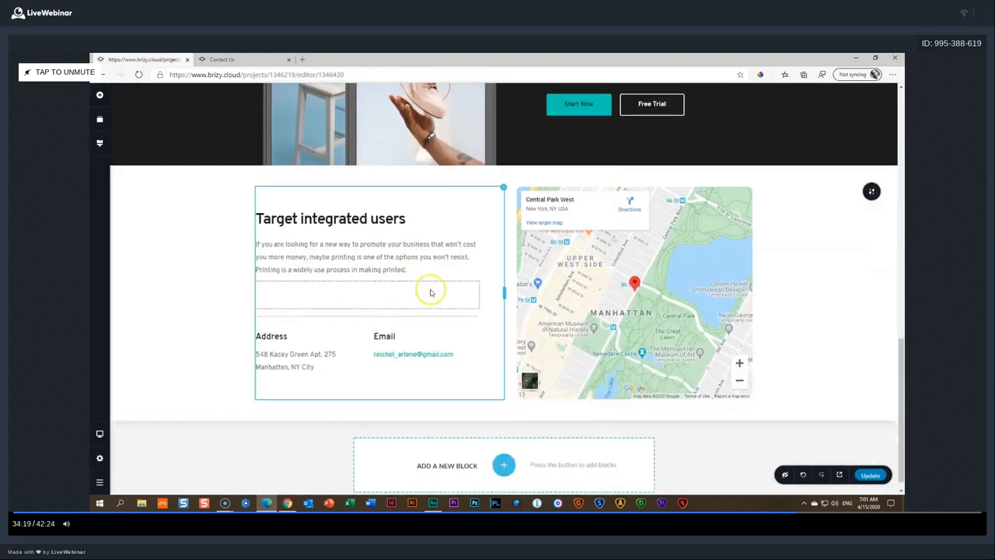
scroll(431, 289, "up", 3)
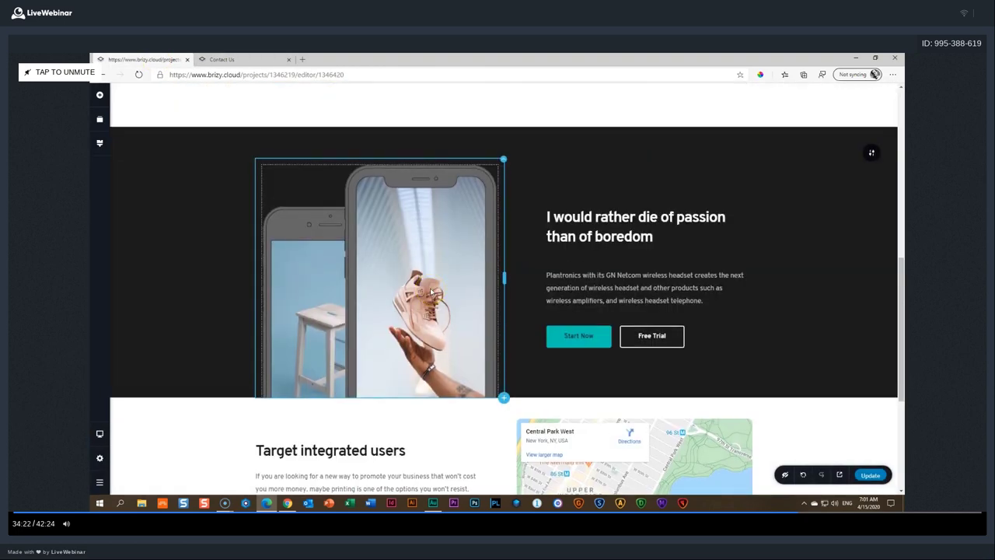
scroll(533, 189, "up", 4)
scroll(533, 189, "down", 4)
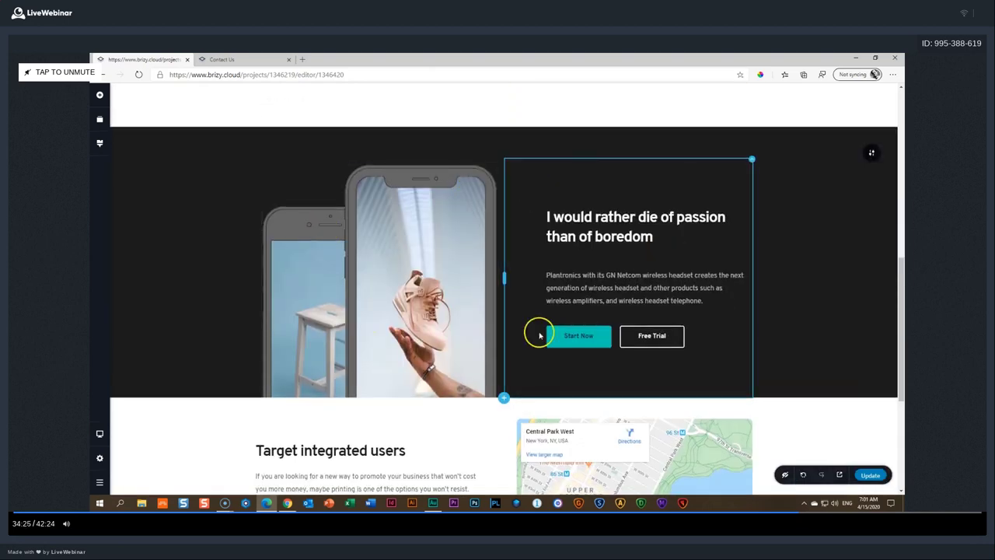
scroll(667, 306, "up", 5)
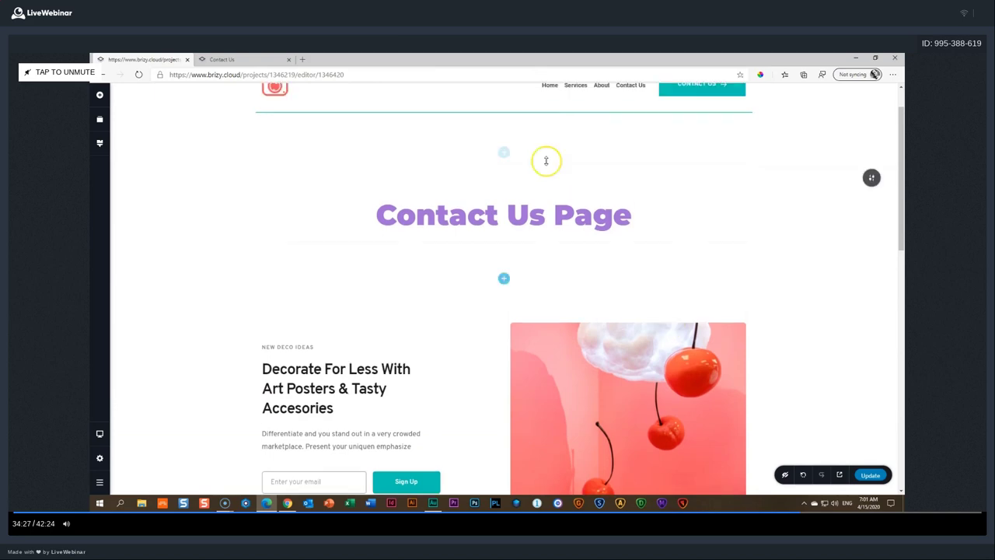
scroll(642, 259, "down", 5)
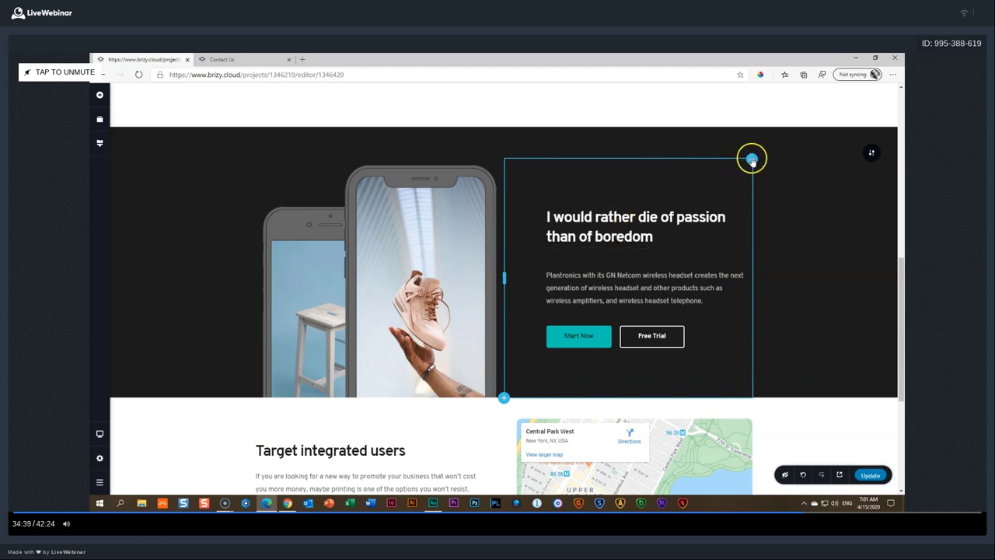
left_click(752, 161)
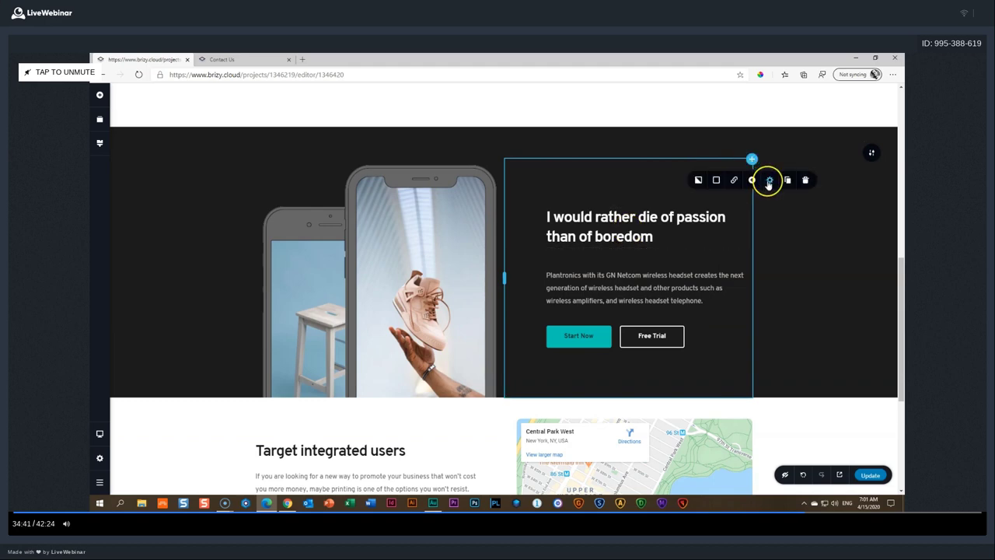
left_click(769, 182)
left_click(758, 230)
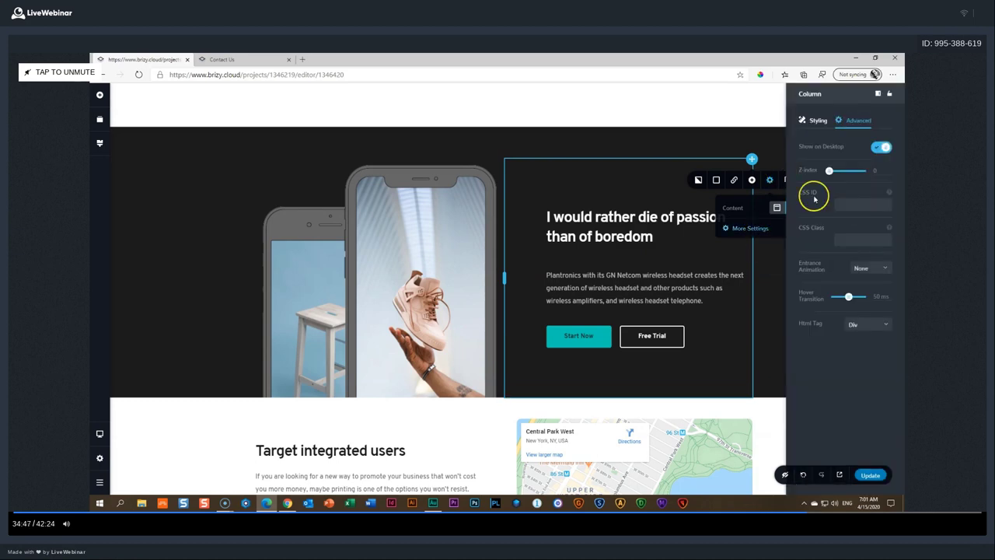
left_click(852, 245)
type("learn")
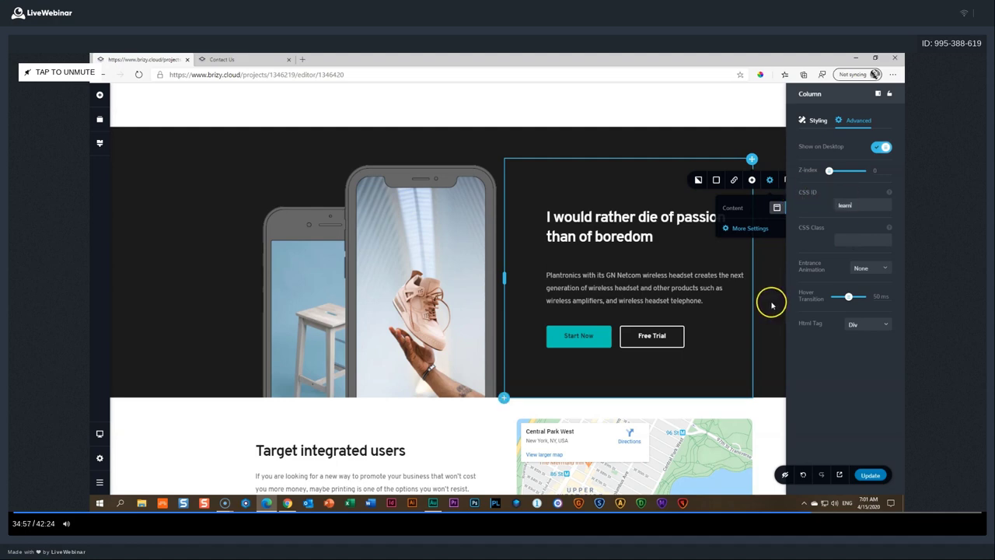
left_click(770, 350)
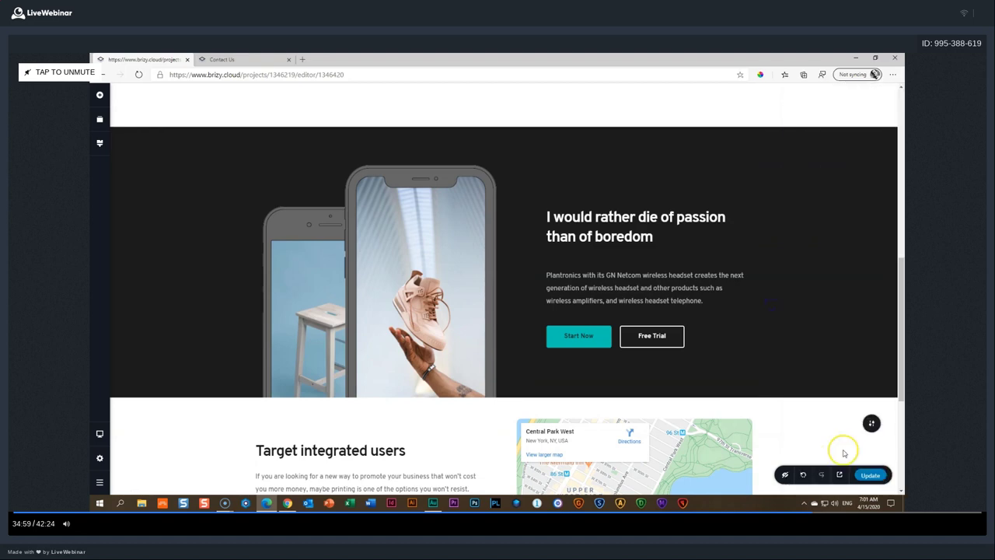
left_click(870, 475)
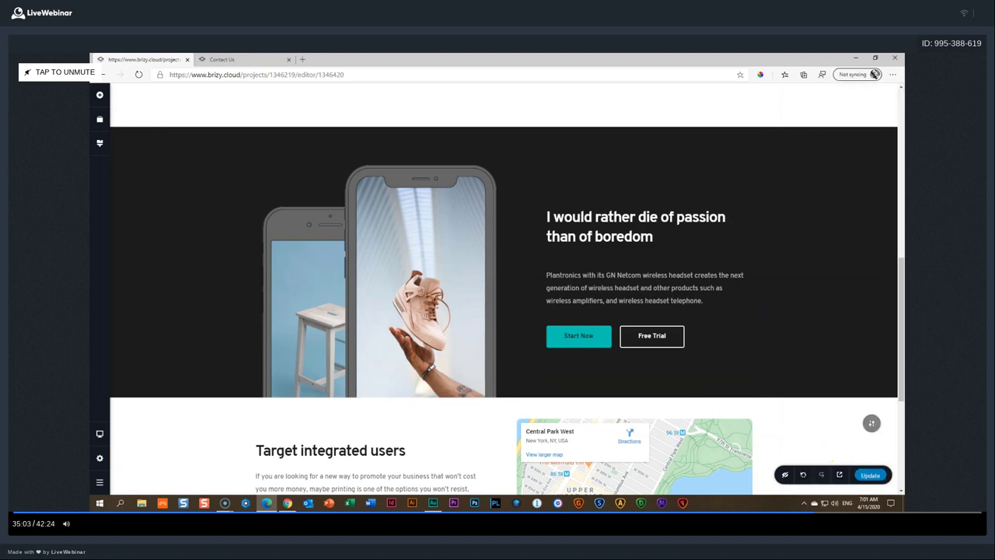
Step: In the site's menu settings, add a Custom Link item to the Multi Page Menu
left_click(98, 460)
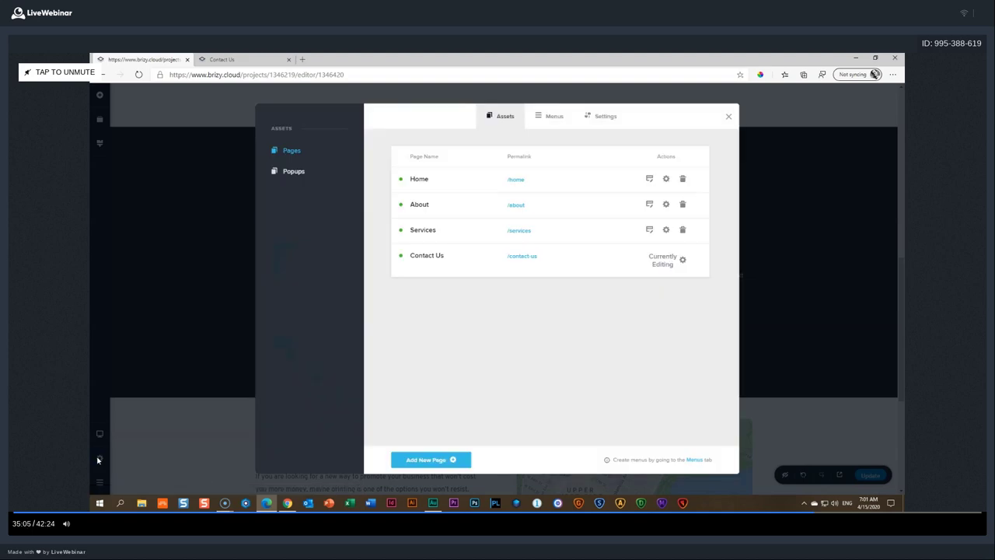
left_click(548, 117)
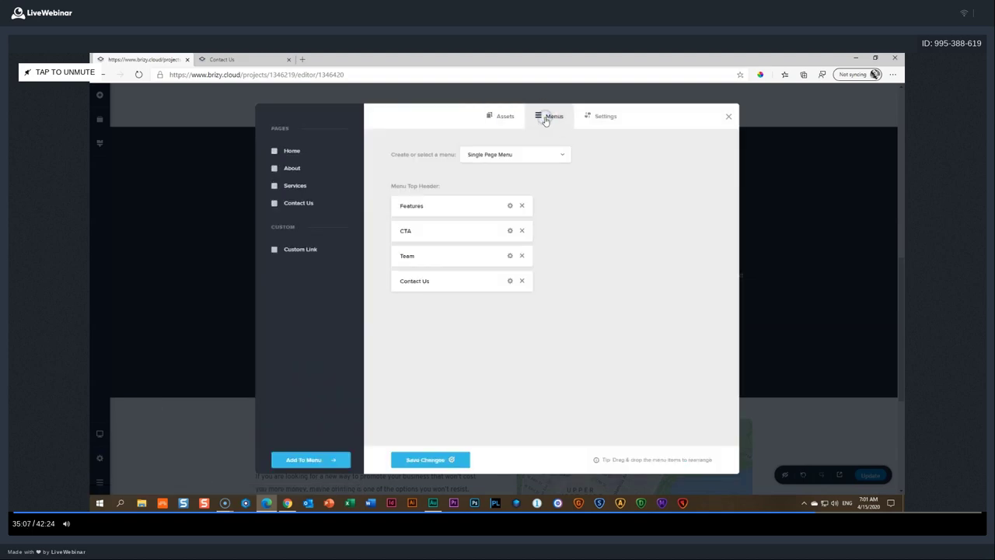
left_click(275, 251)
left_click(495, 157)
left_click(475, 188)
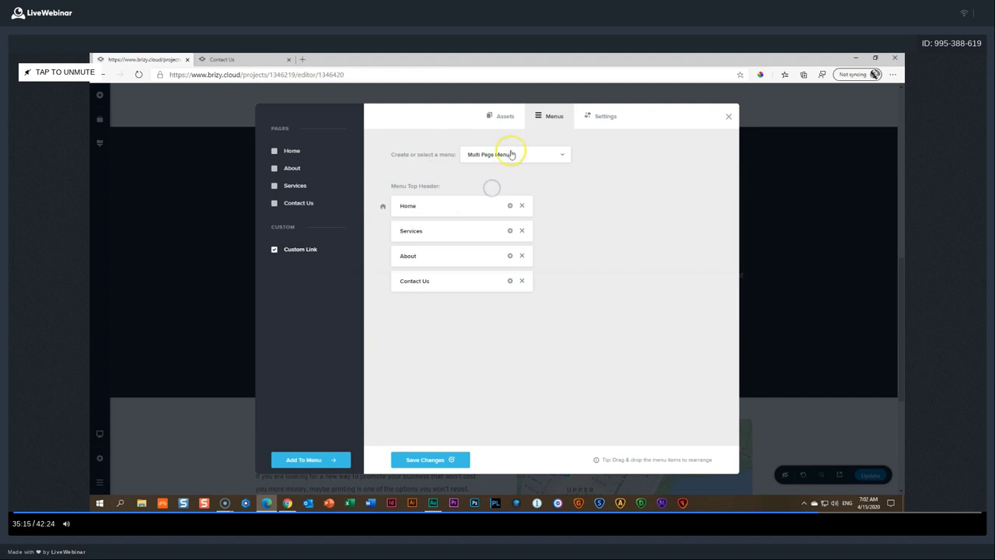
left_click(304, 459)
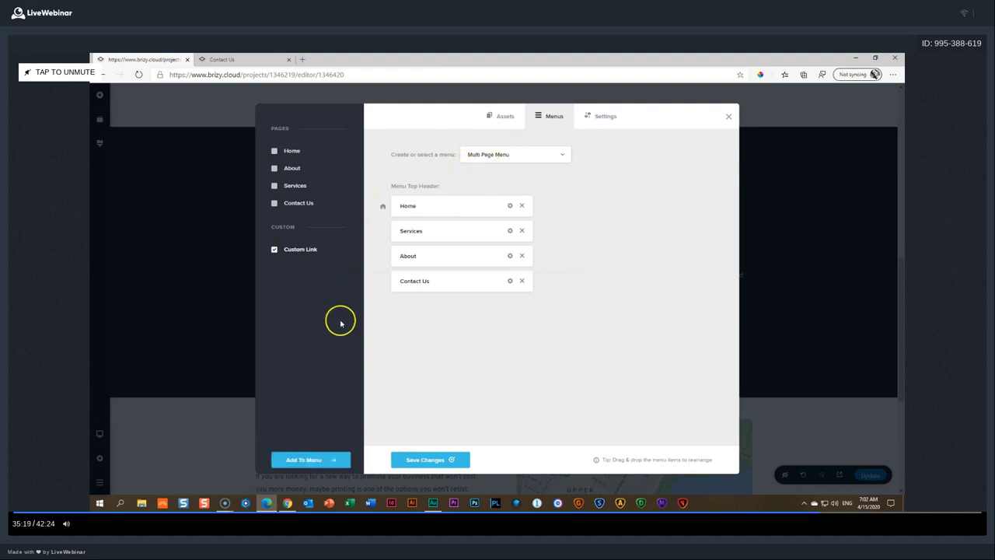
Step: Link the custom menu item to /contact-us#learn, title it "Learn with Us", make it open in a new tab, and save the menu
left_click(510, 306)
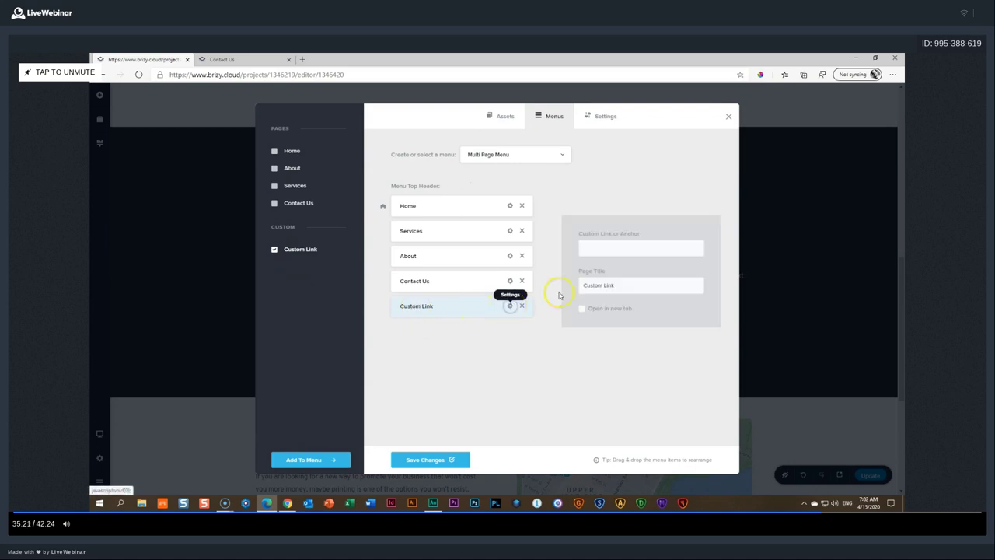
left_click(615, 247)
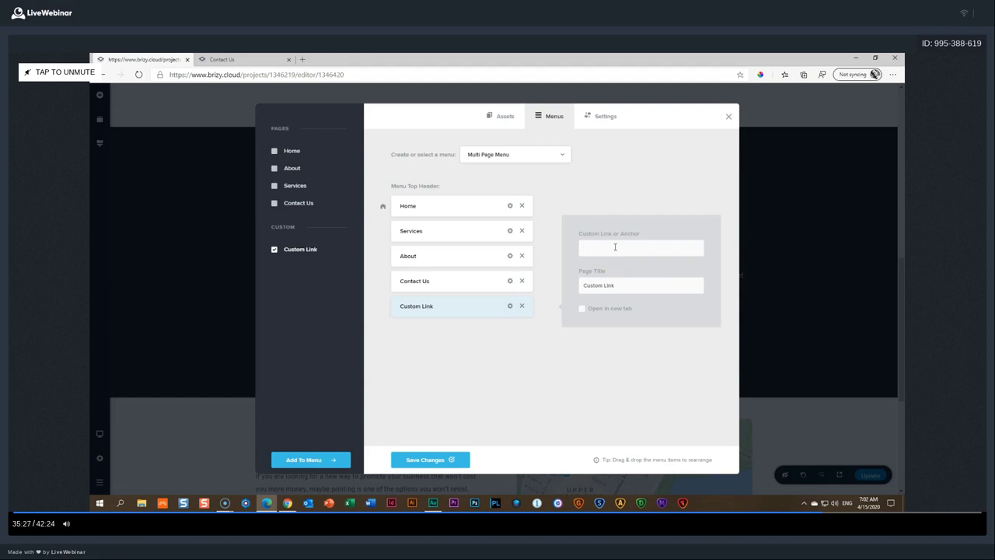
type("/contact-us#team")
key("Tab")
type("Learn with Us")
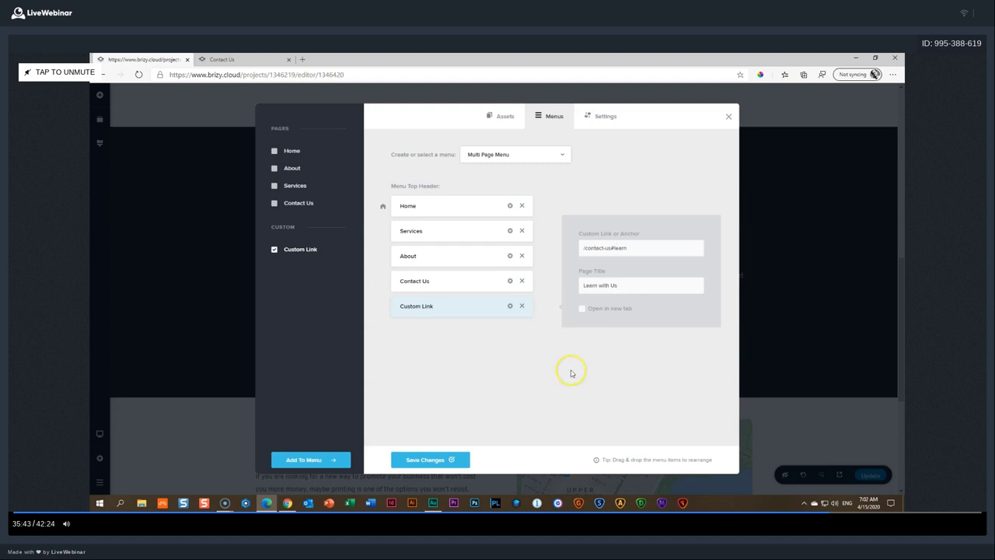
left_click(581, 309)
left_click(412, 465)
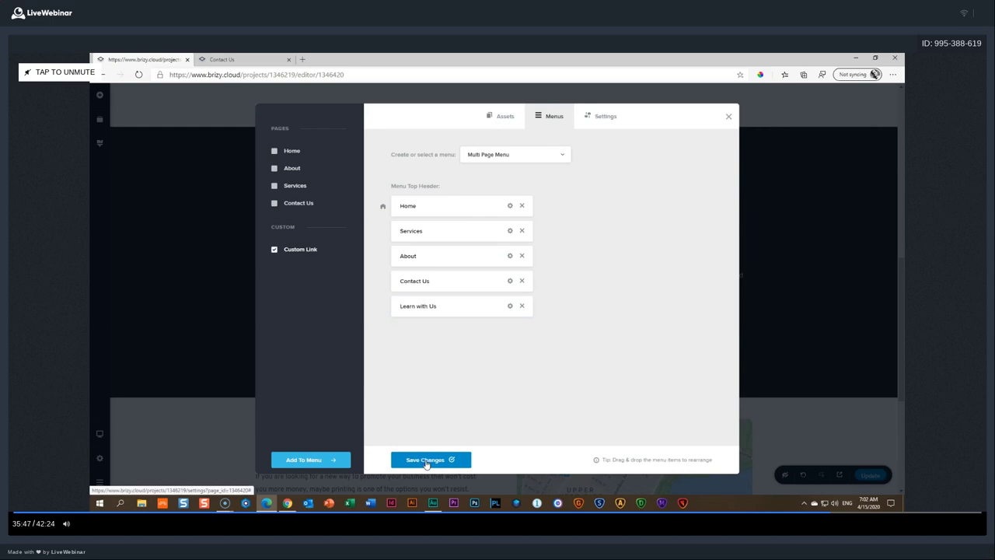
left_click(726, 114)
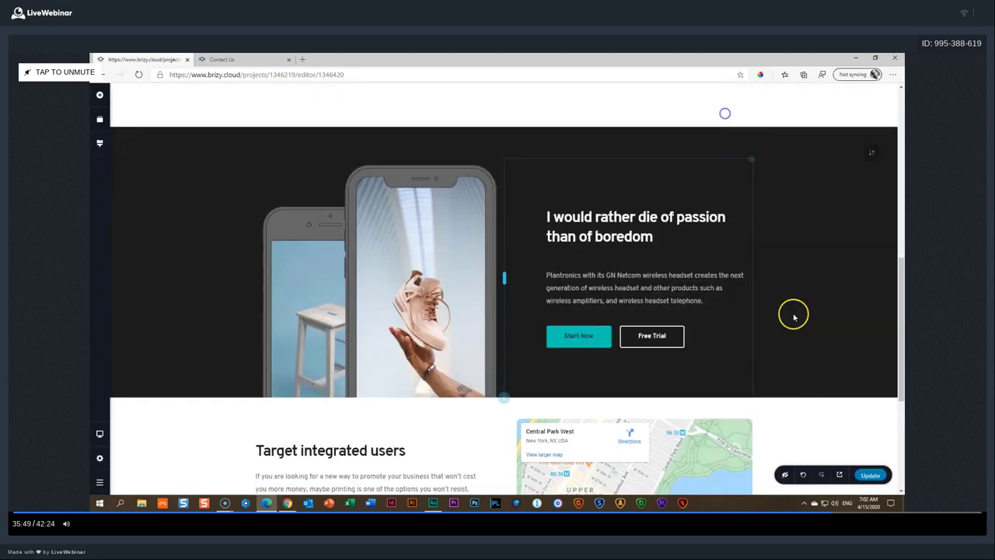
Step: Preview the live site and test the Learn with Us menu link from the Home page
left_click(840, 476)
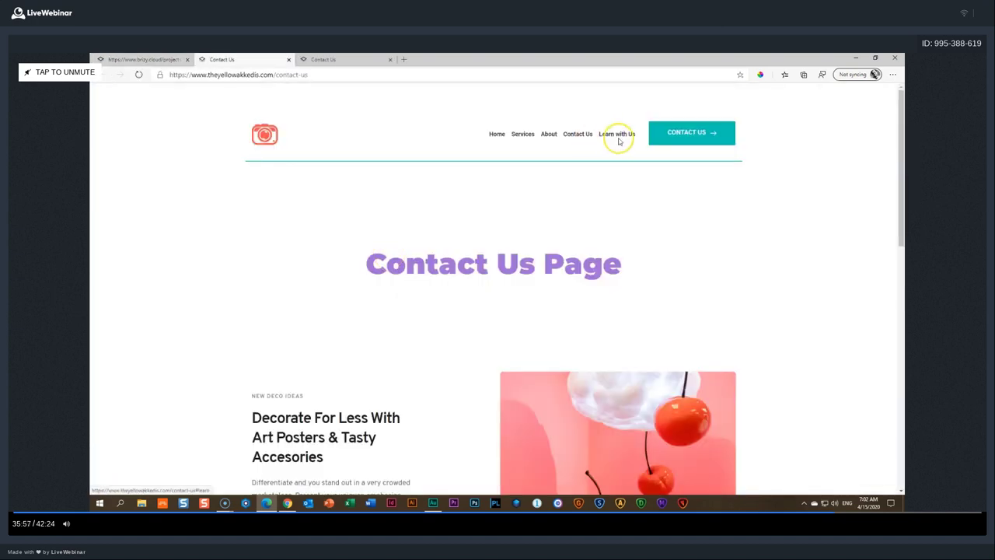
left_click(496, 136)
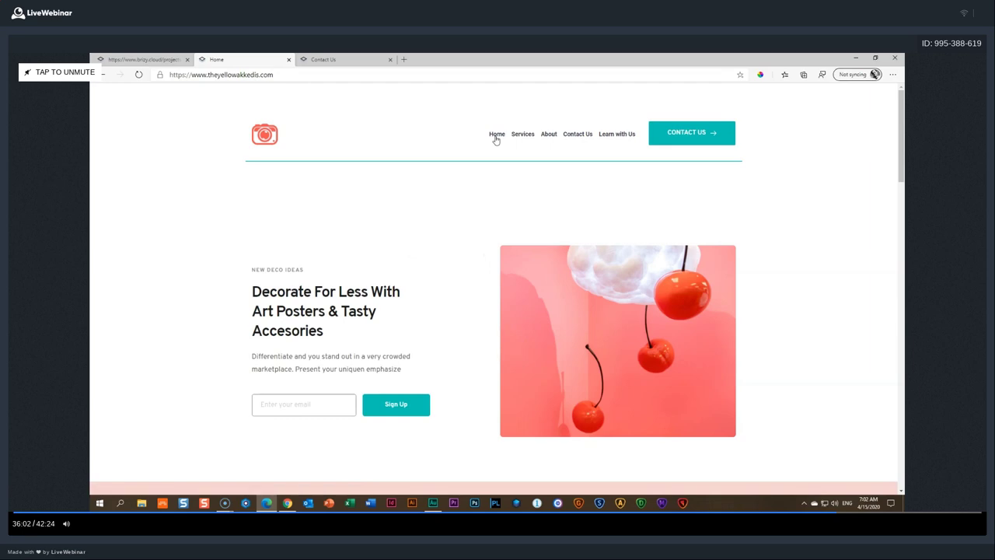
scroll(317, 316, "down", 2)
scroll(307, 280, "up", 2)
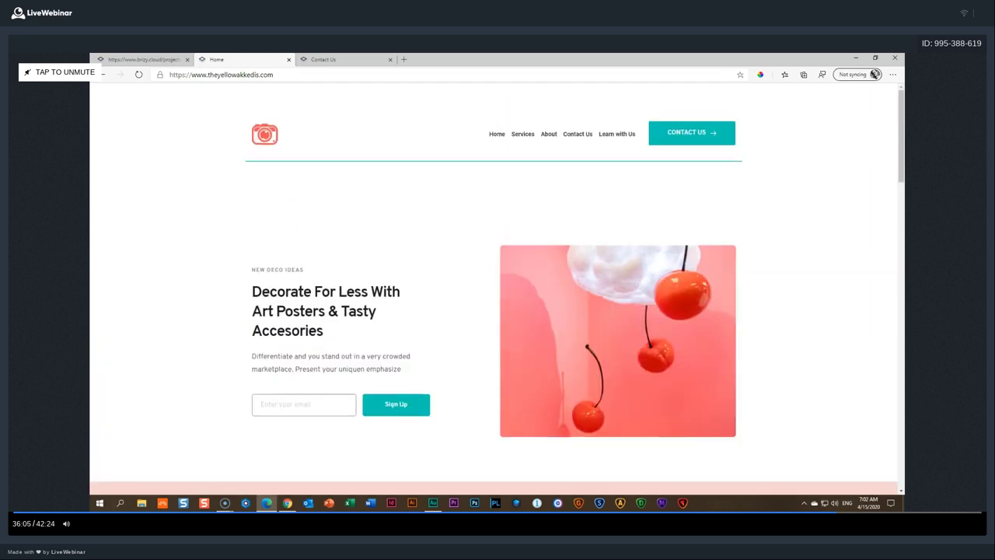
left_click(615, 139)
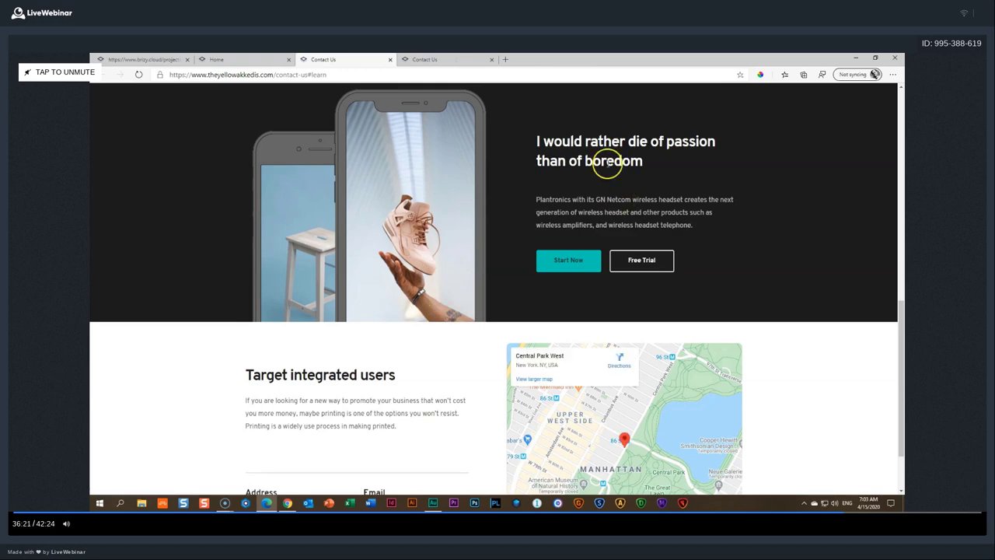
scroll(590, 159, "up", 2)
scroll(608, 164, "down", 1)
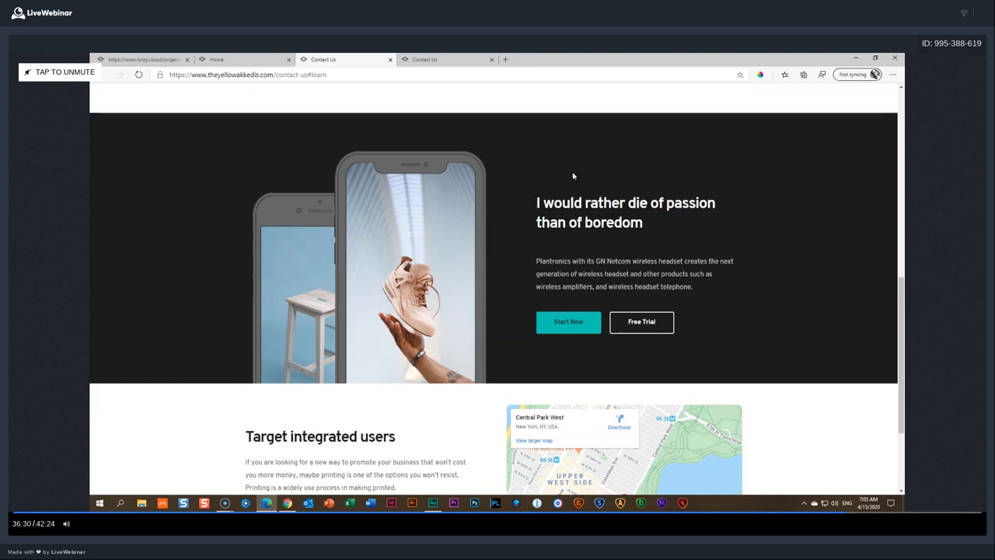
Step: Close the three live-site preview tabs to return to the page editor
left_click(276, 59)
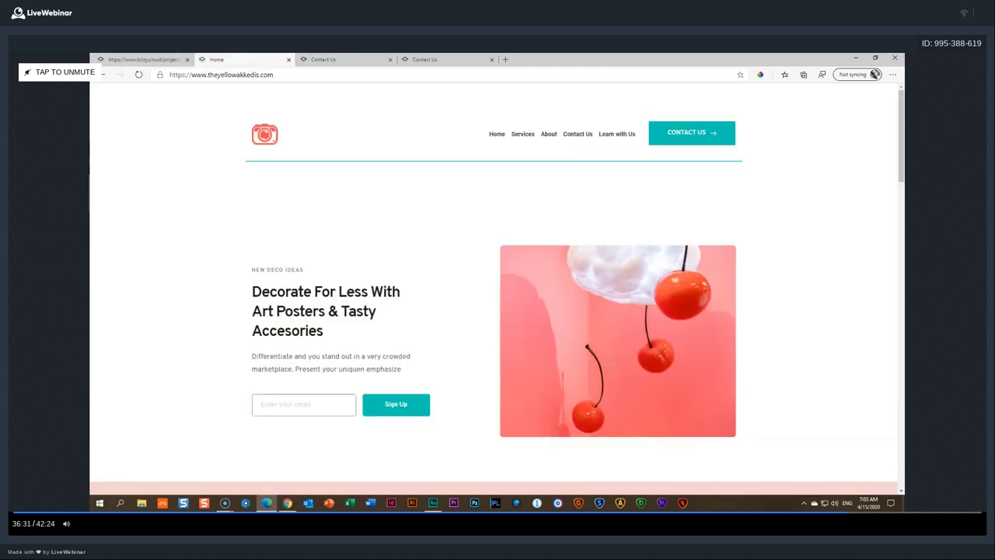
left_click(287, 59)
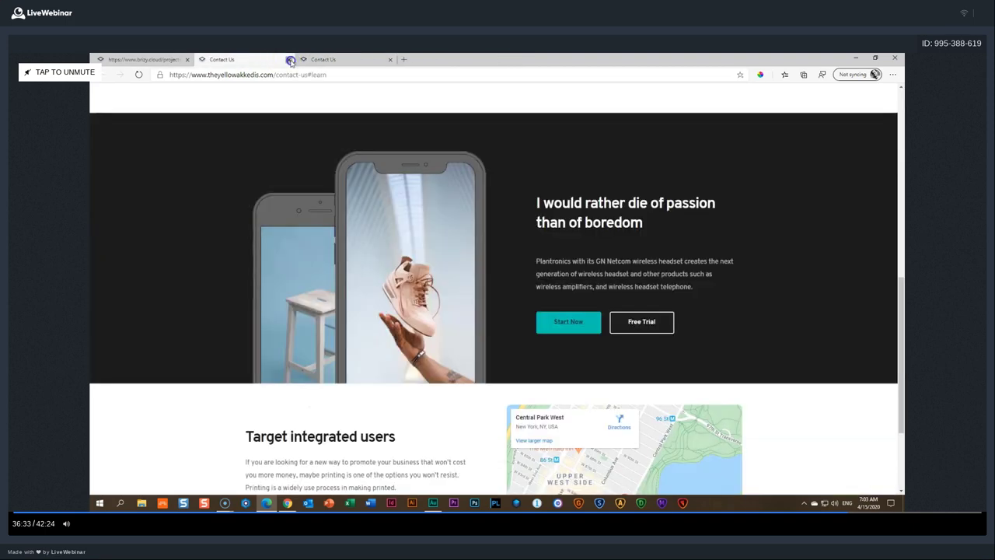
left_click(289, 60)
left_click(289, 60)
Step: Examine the CSS ID option in the advanced settings of the dark CTA block's heading text
scroll(389, 234, "down", 1)
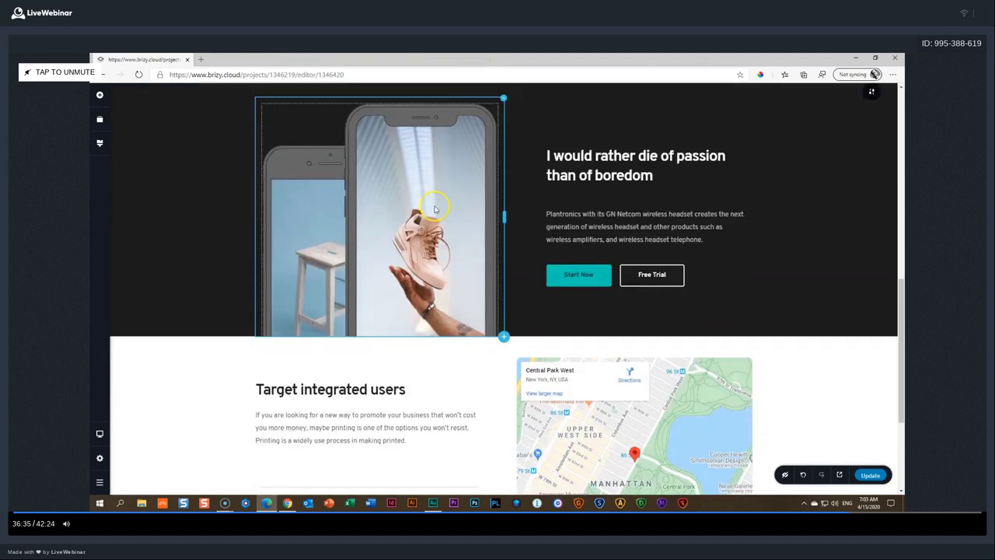
left_click(588, 158)
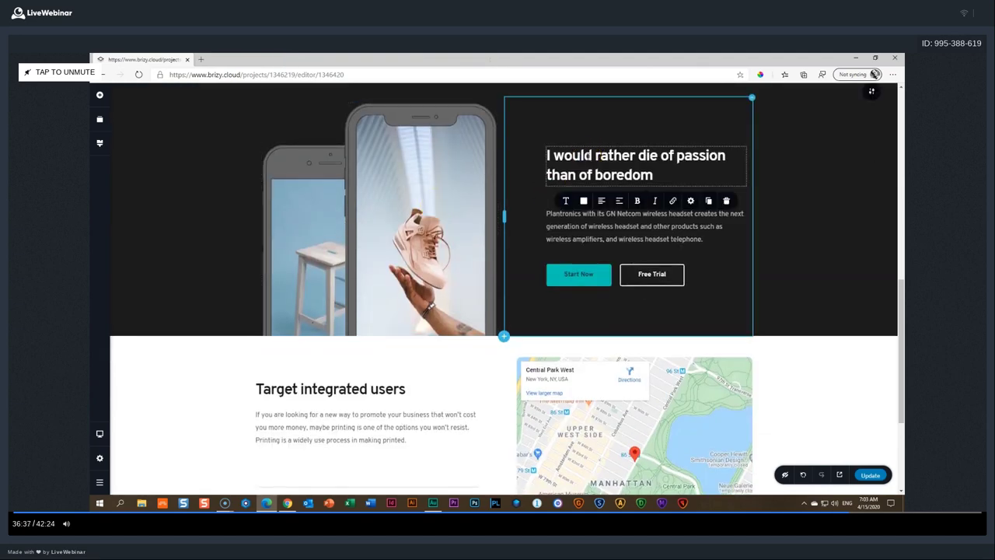
left_click(692, 202)
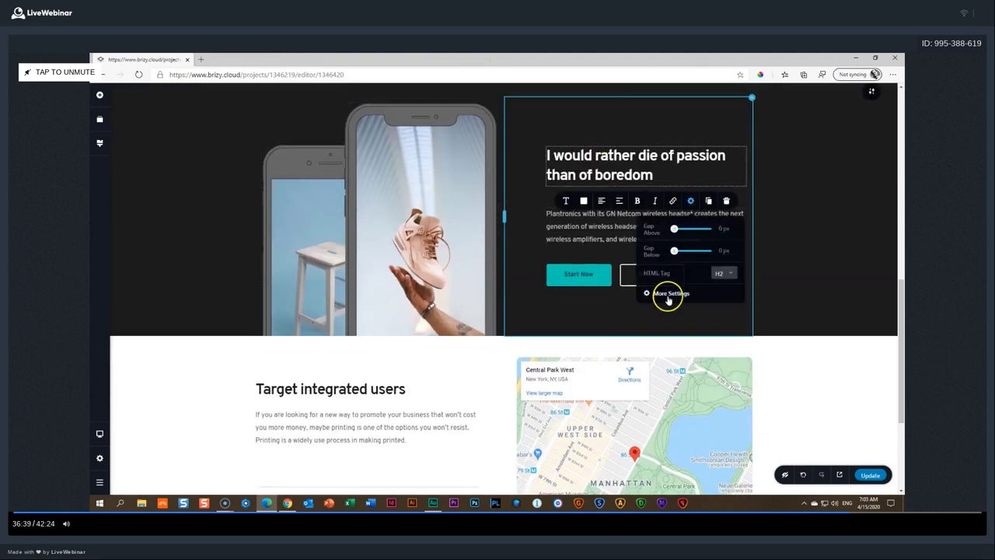
left_click(659, 293)
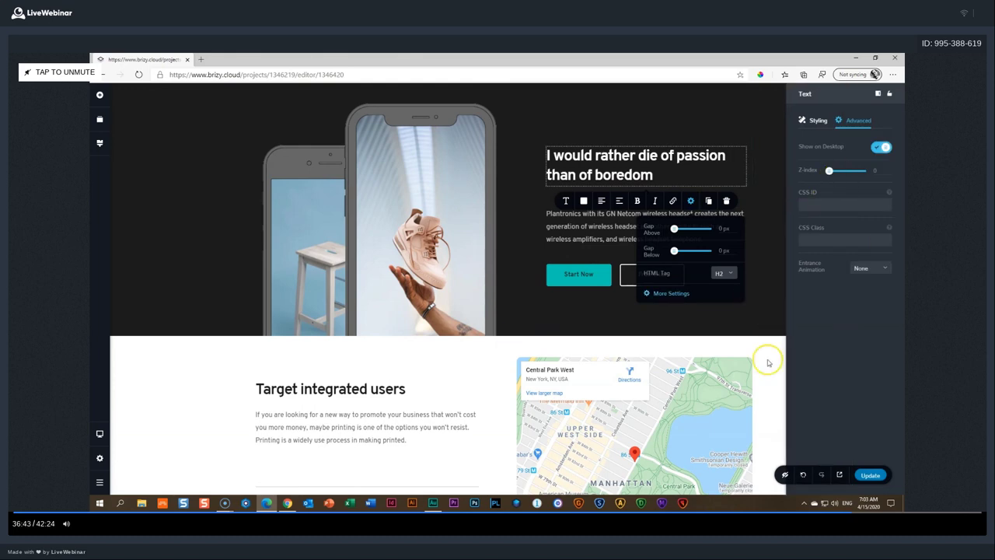
Step: Examine the CSS ID option in the advanced settings of the map element in the last block
scroll(765, 331, "down", 3)
left_click(694, 246)
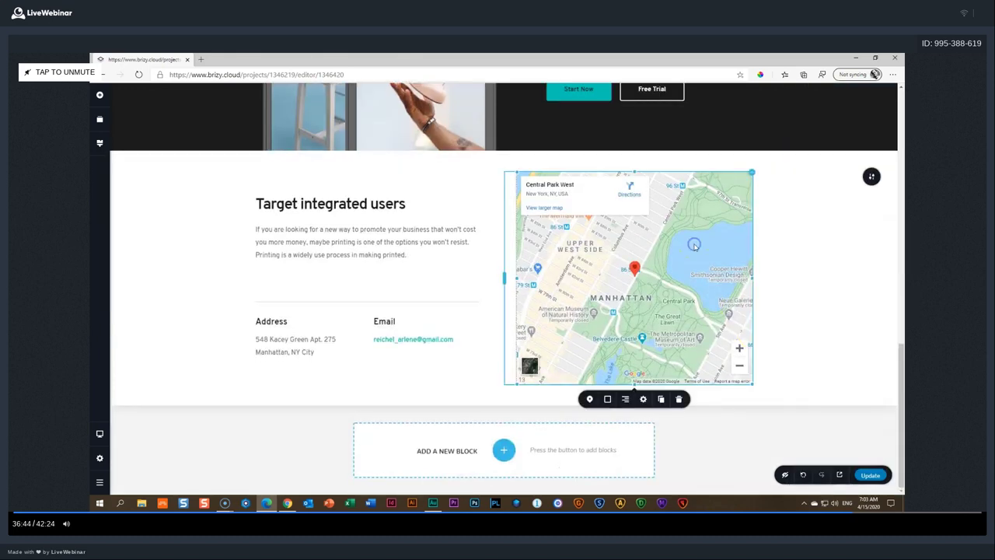
left_click(643, 398)
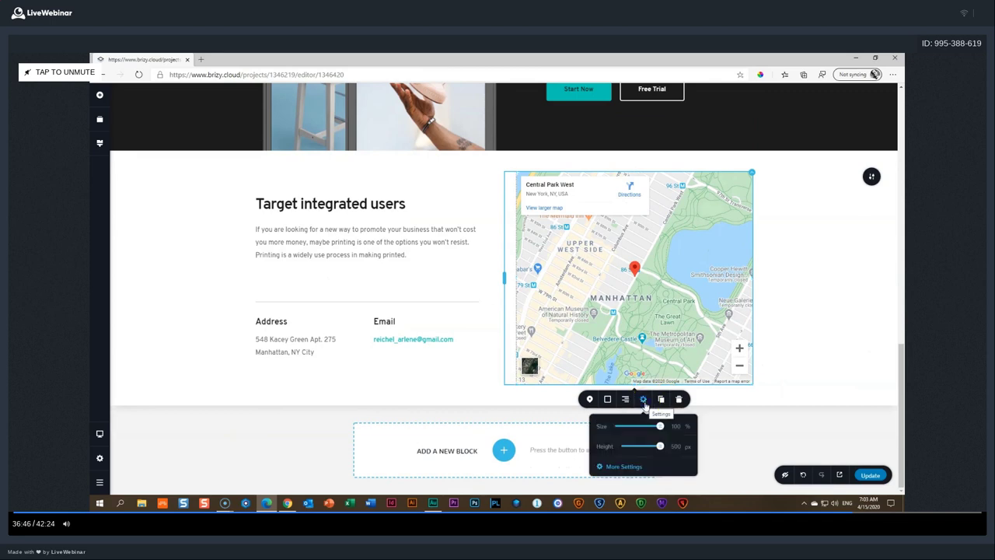
left_click(626, 466)
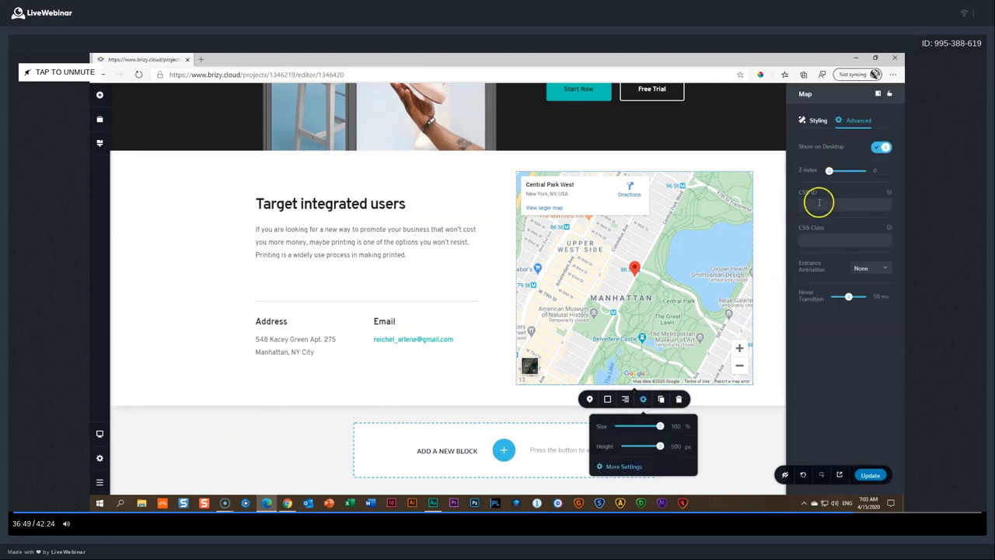
left_click(771, 214)
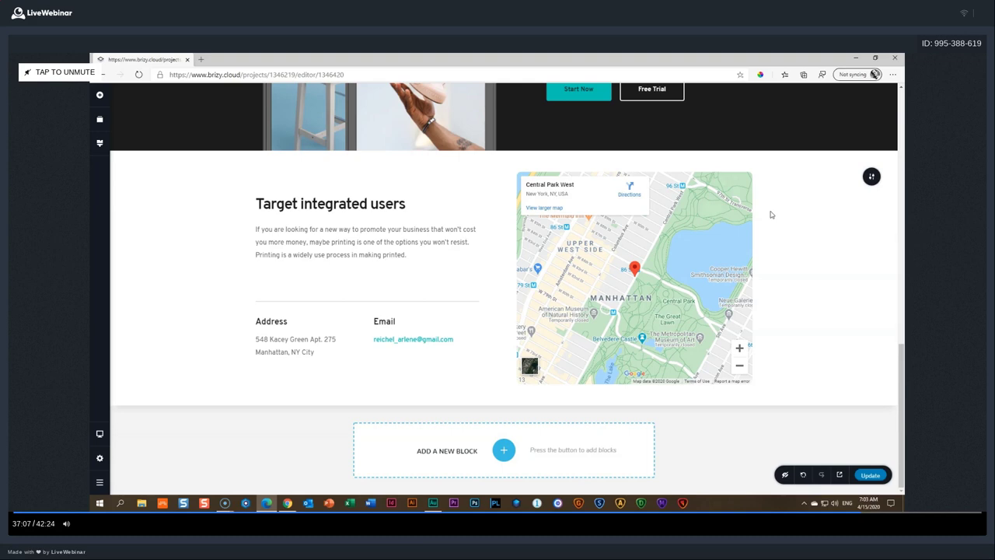
scroll(771, 214, "up", 10)
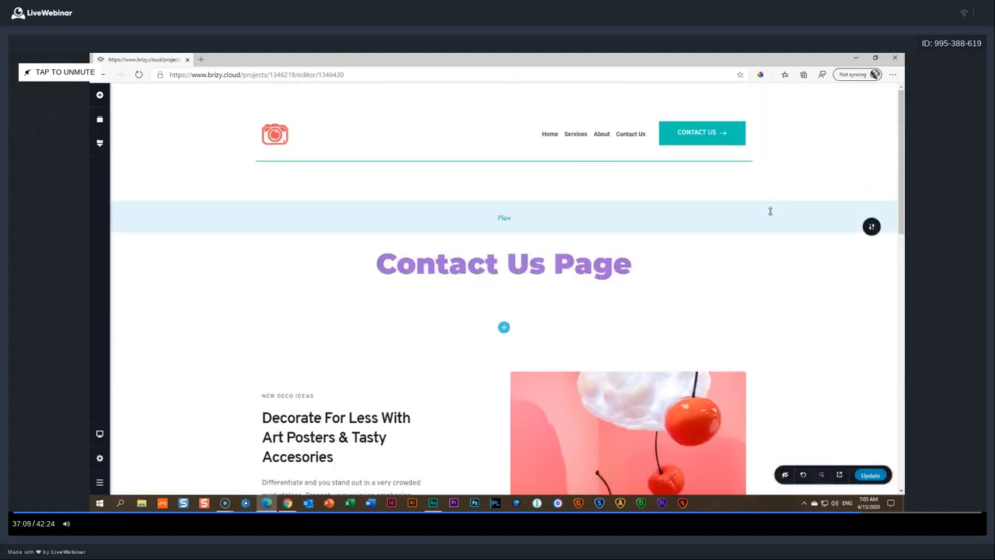
scroll(769, 211, "down", 2)
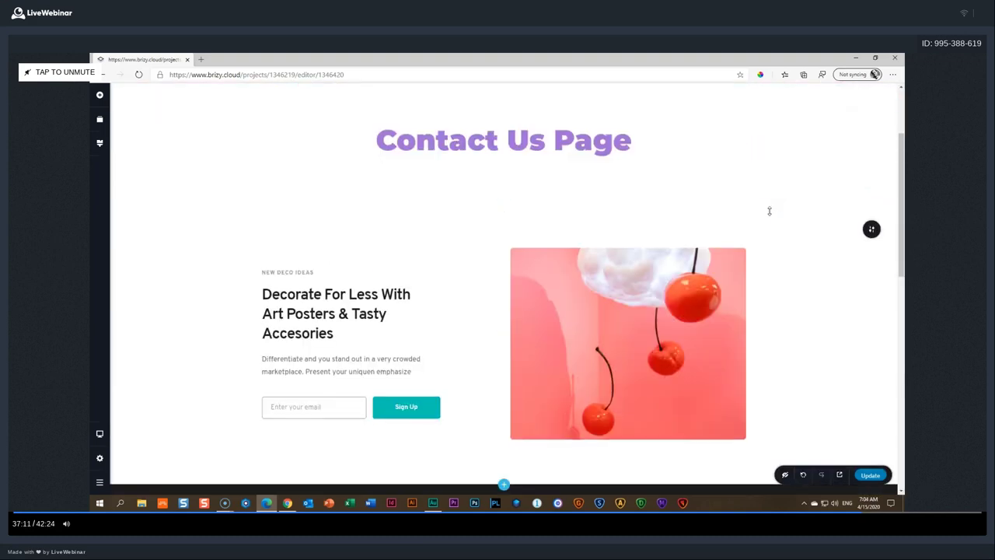